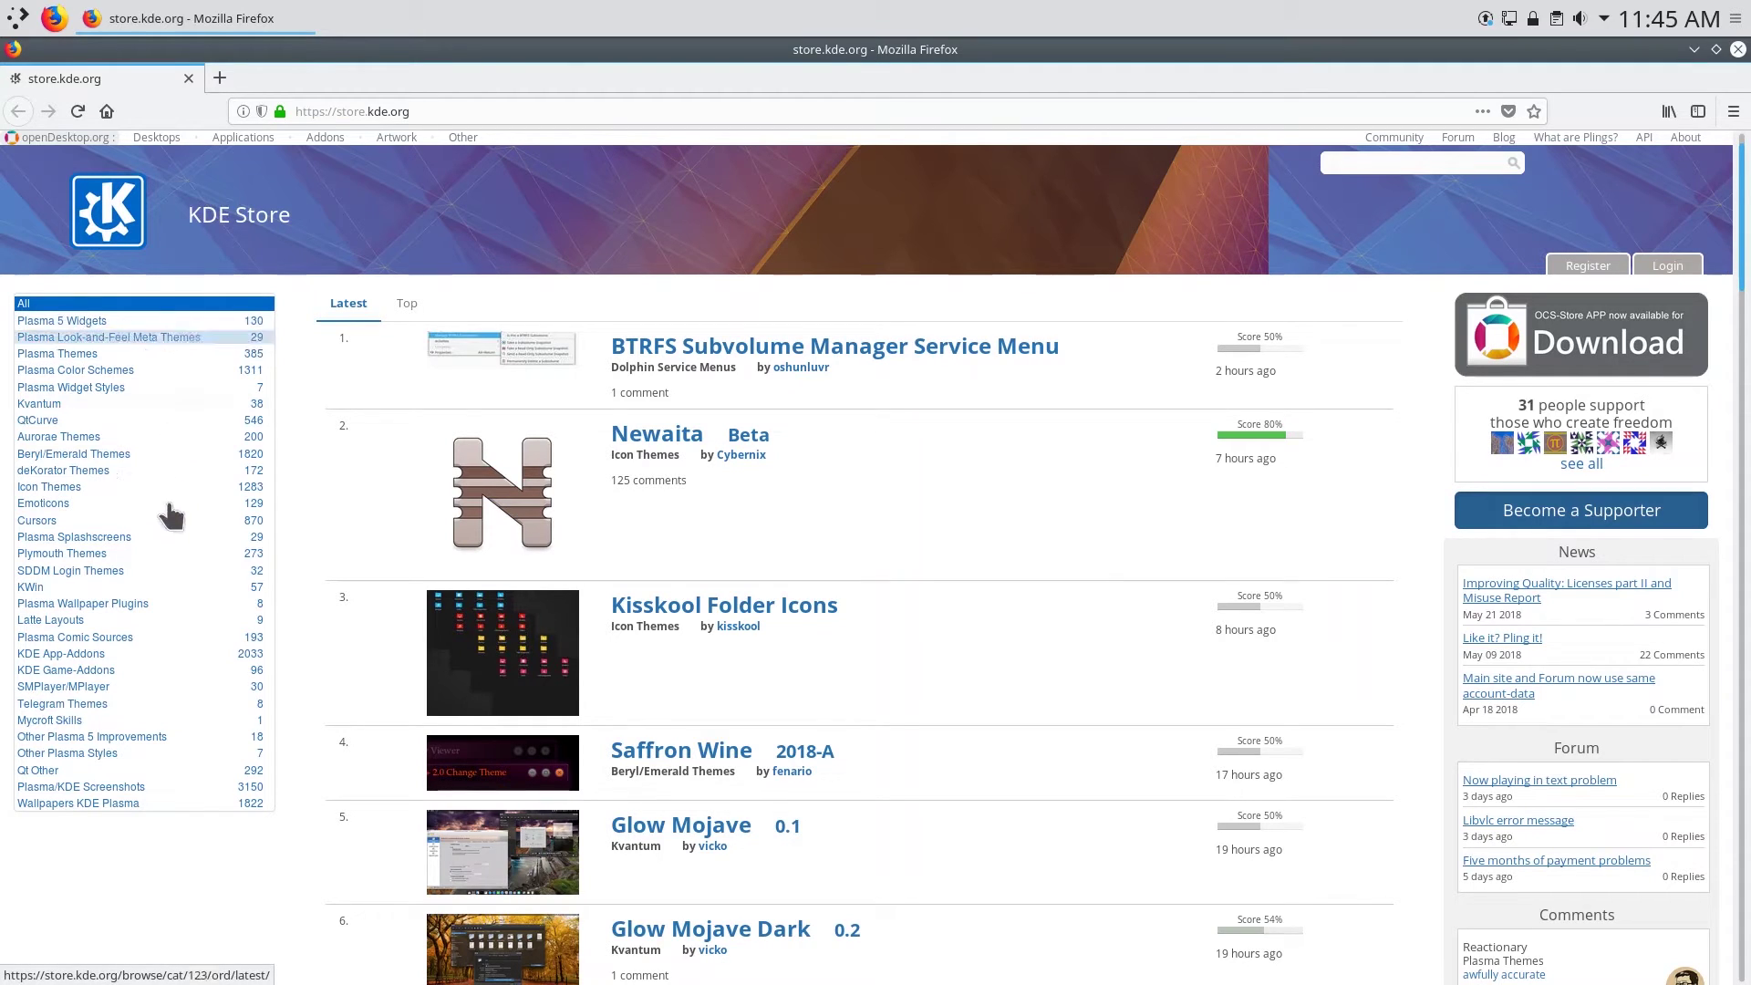
Show KDE Store's Plasma Themes ranked by Top, with Diamond 2.0.3 leading the list
{"action": "left_click", "coordinate": [181, 719]}
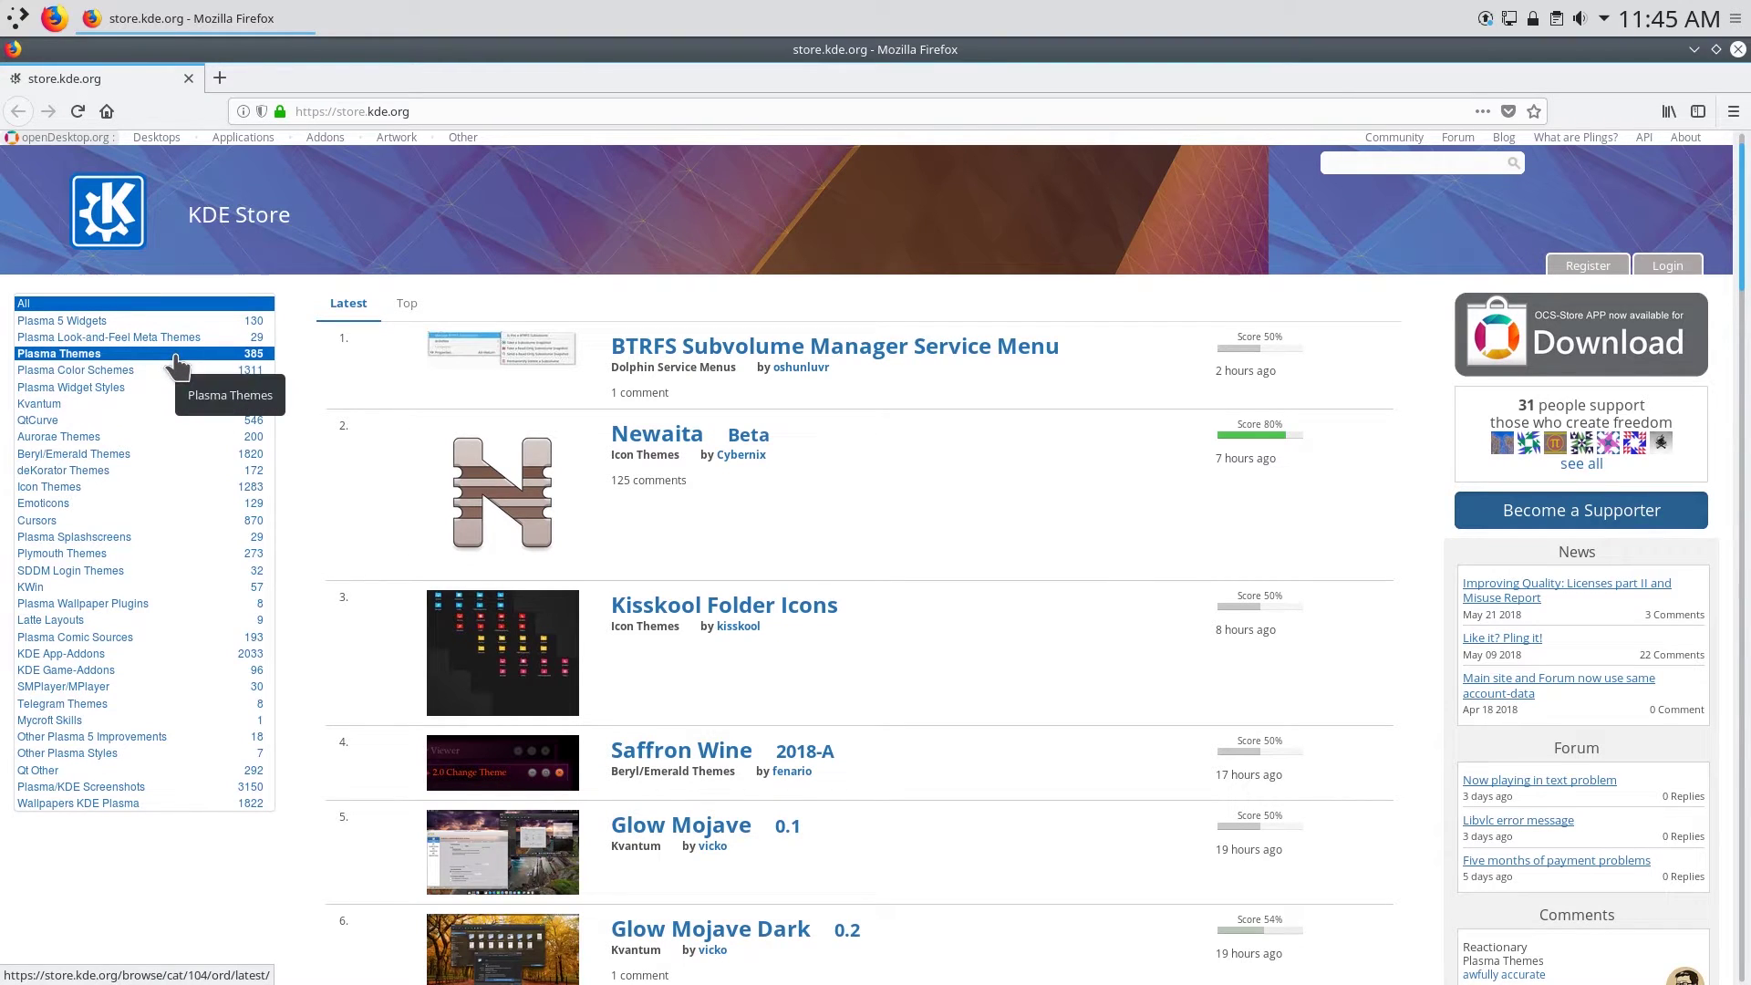
{"action": "left_click", "coordinate": [176, 356]}
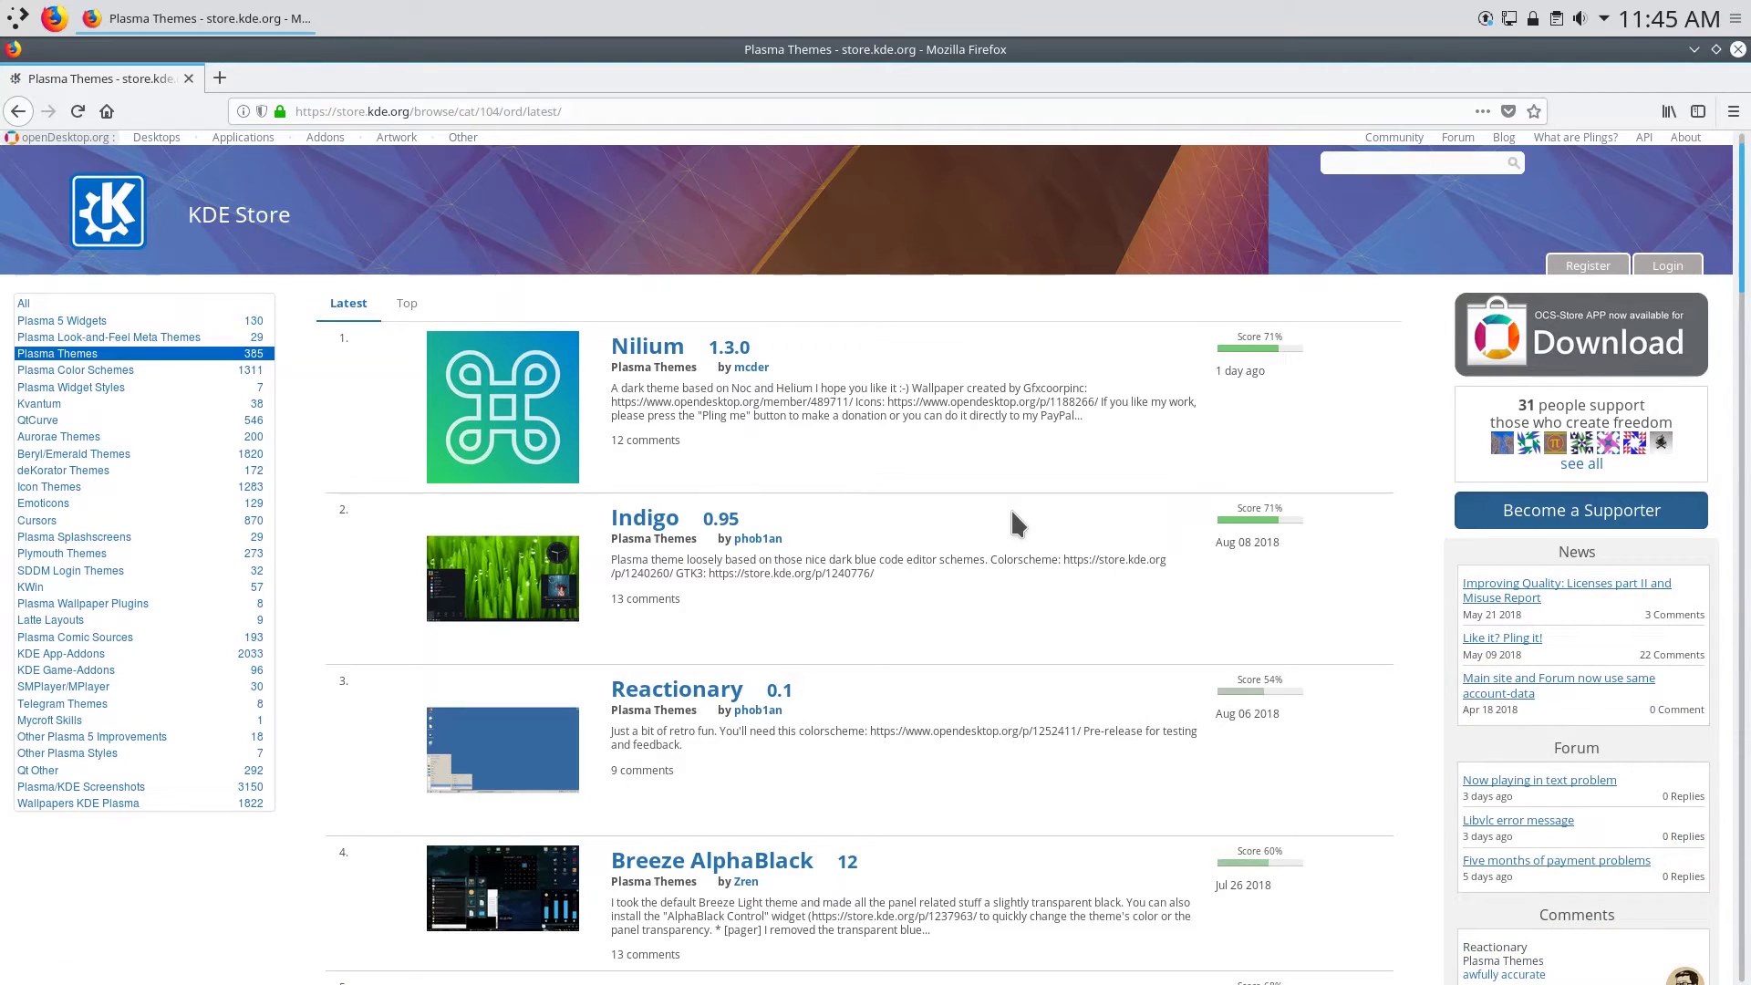
{"action": "left_click", "coordinate": [402, 313]}
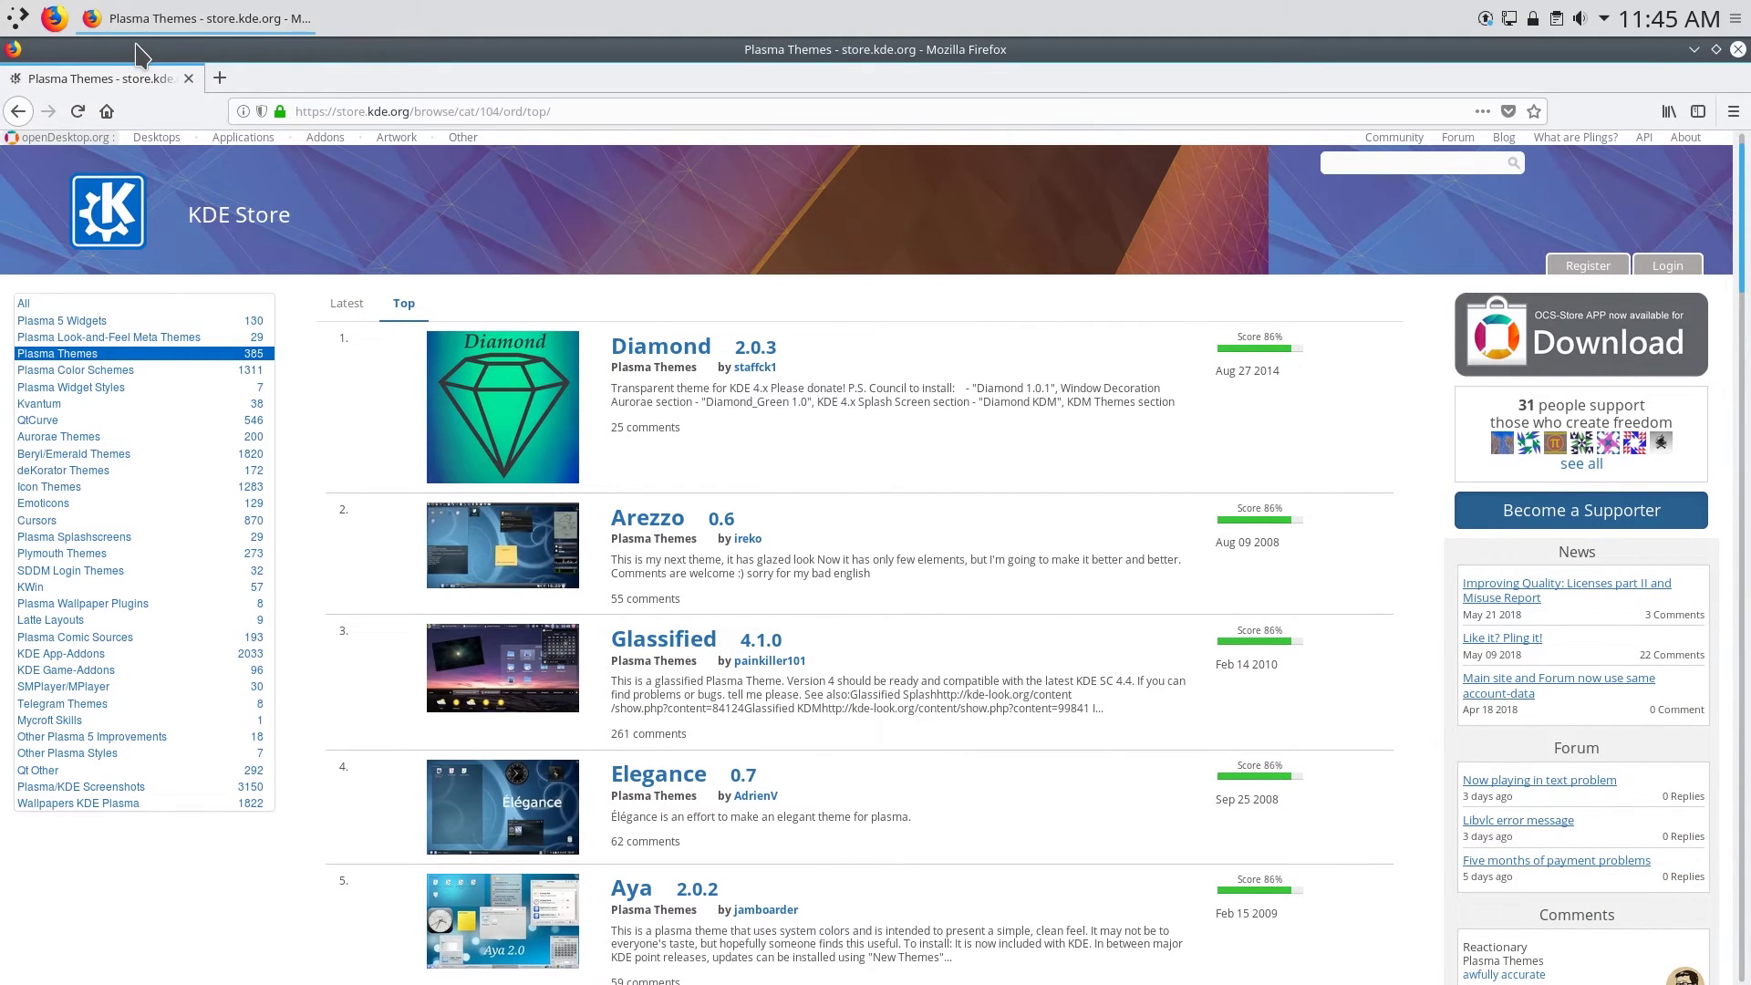
Launch System Settings from the launcher and go to the Workspace Theme settings
{"action": "left_click", "coordinate": [16, 18]}
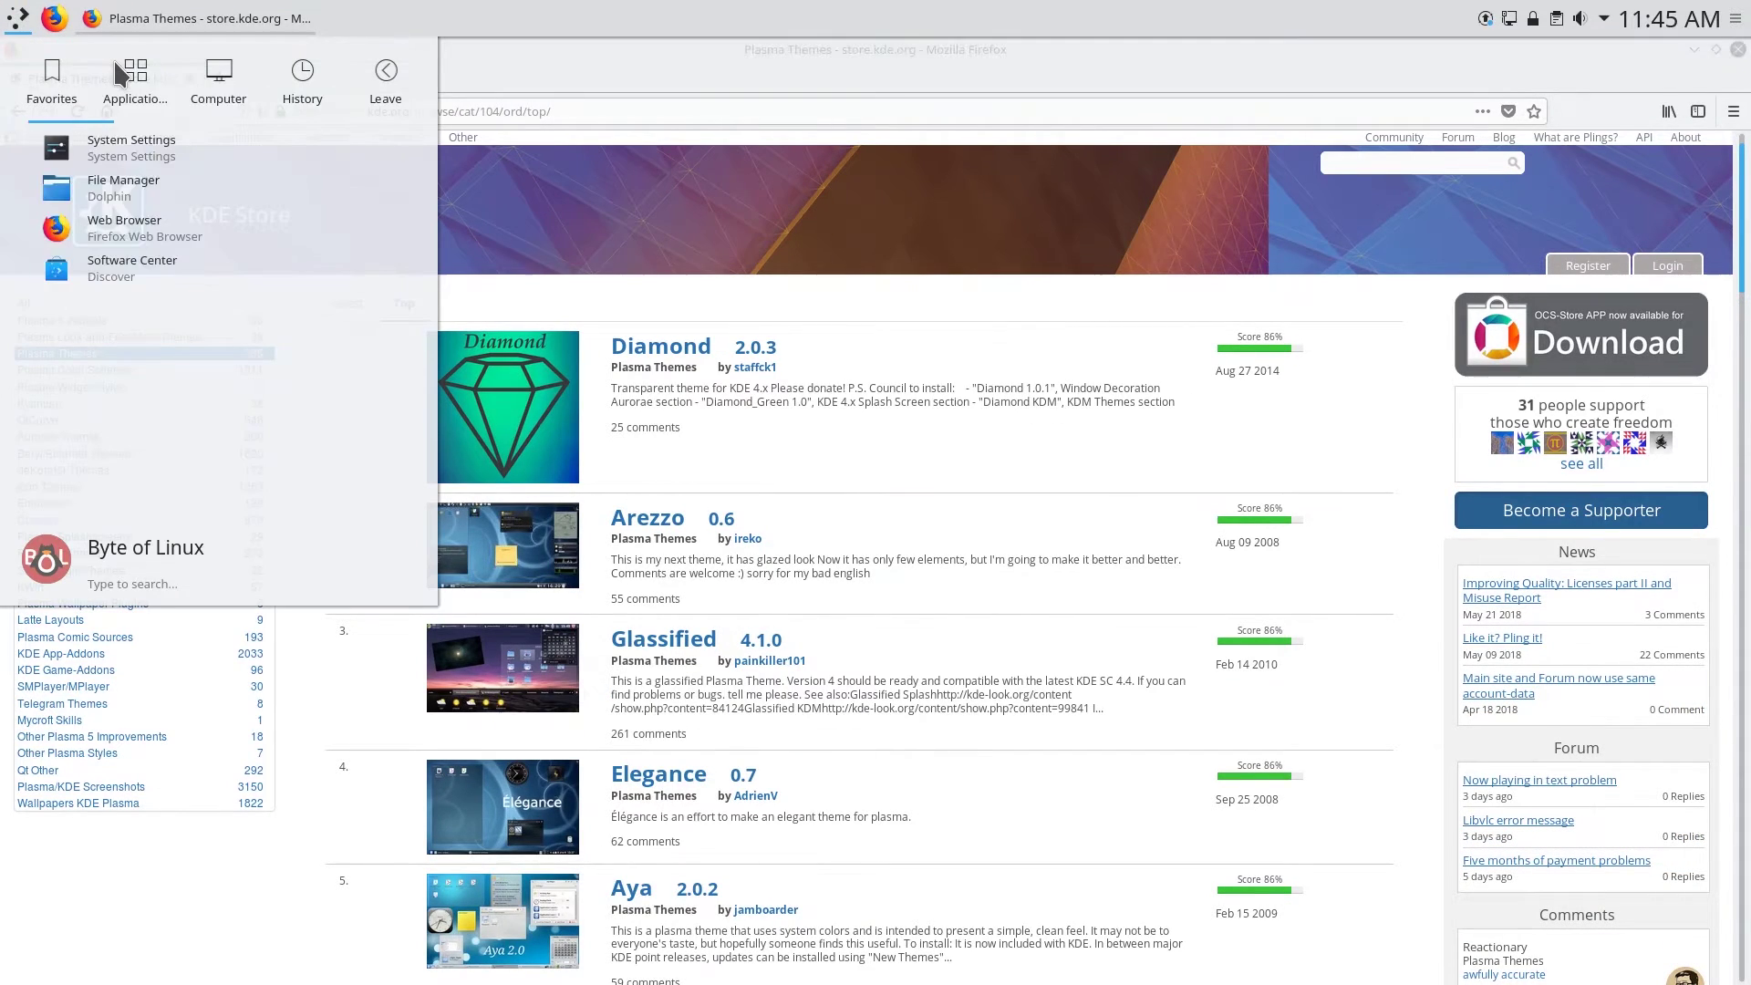
{"action": "left_click", "coordinate": [90, 144]}
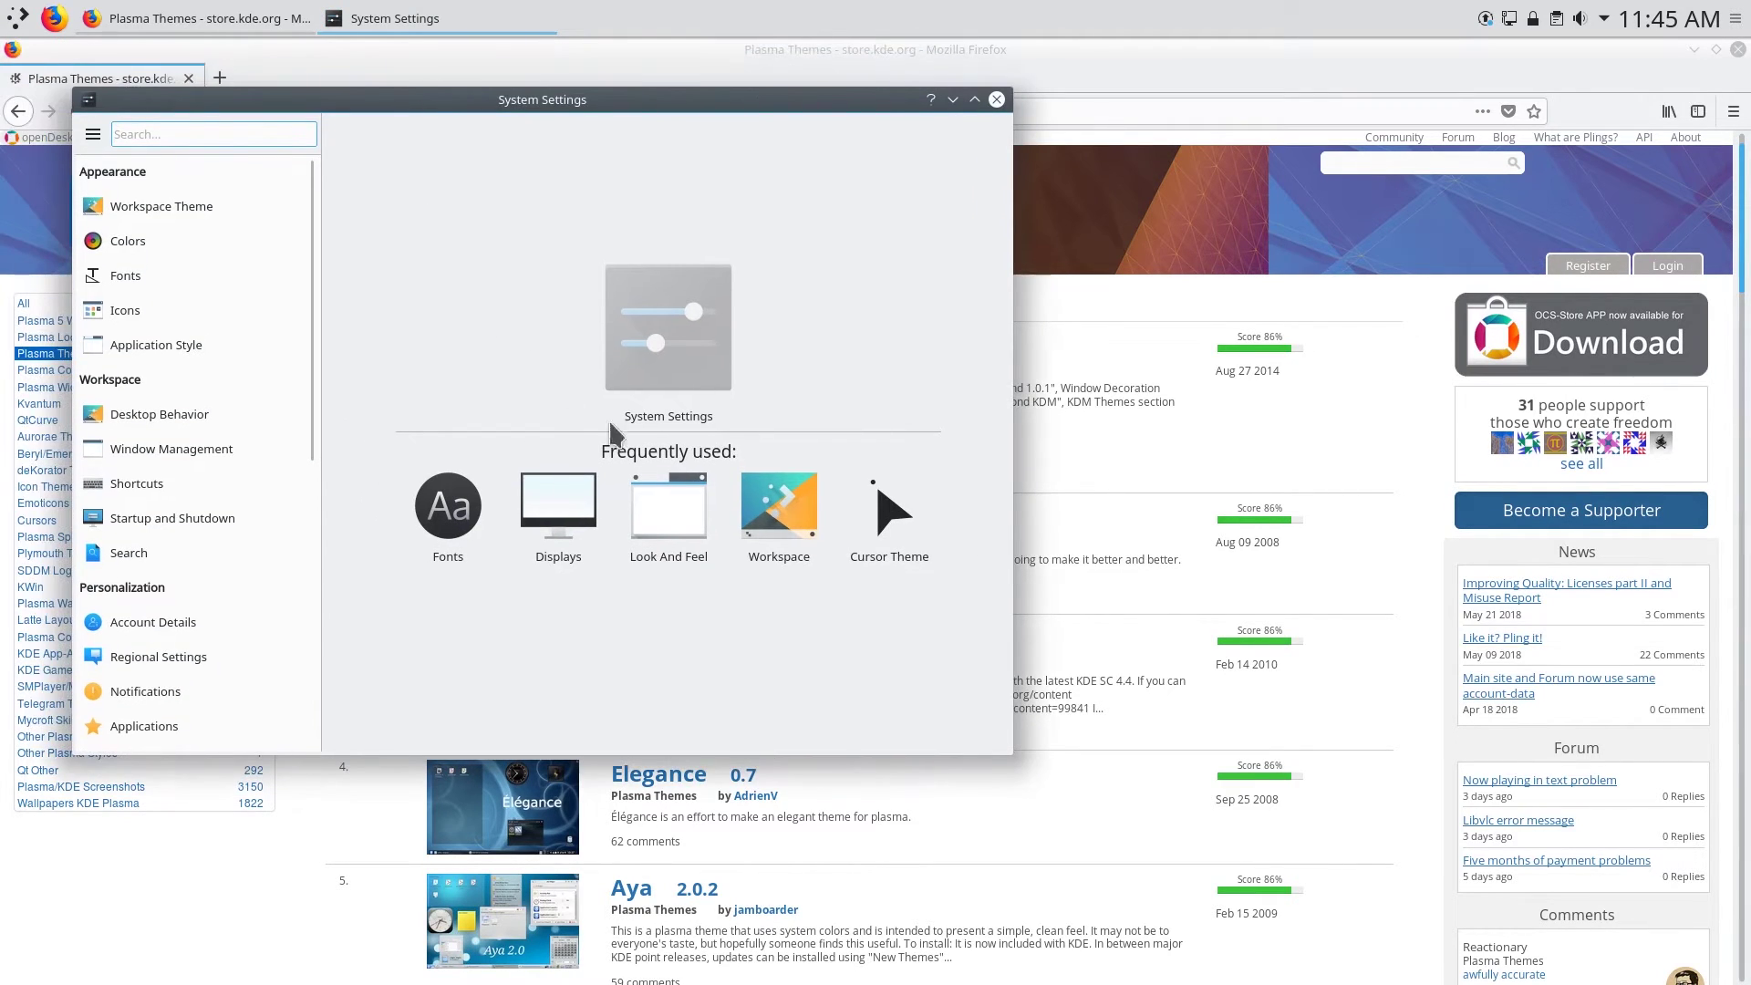
{"action": "left_click", "coordinate": [146, 208]}
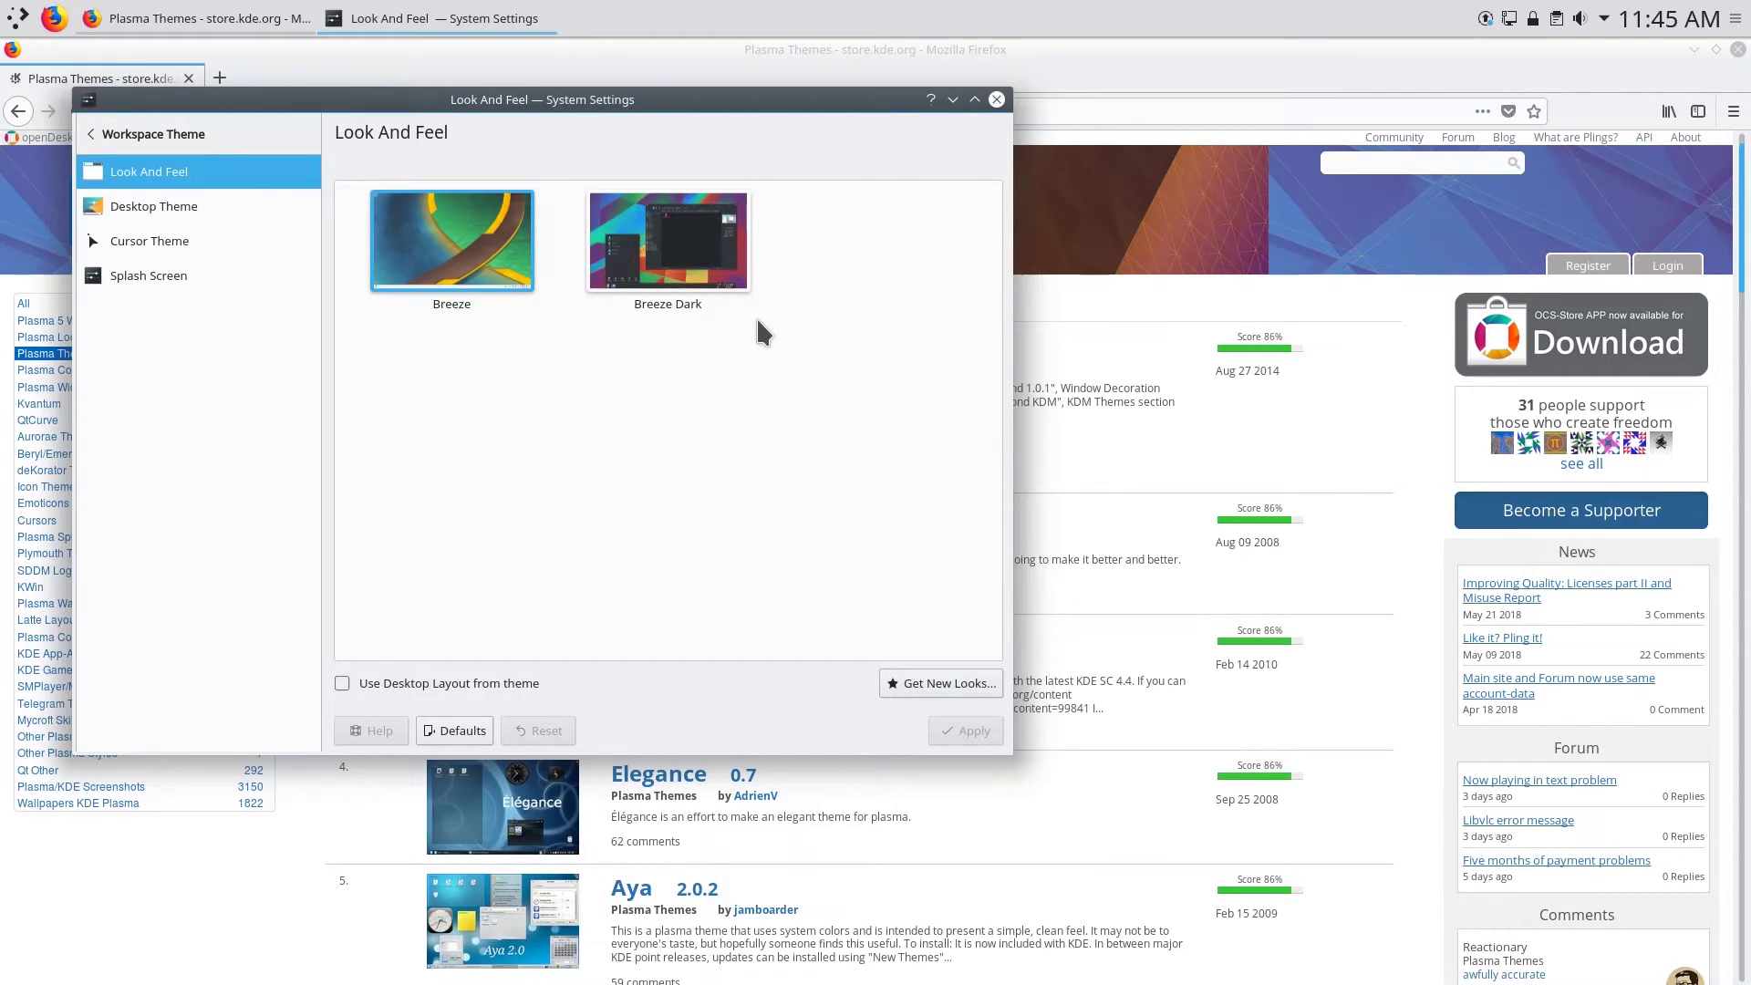
In Get New Looks, try Most Downloads, Installed and Newest sorting, then view Reactionary's details
{"action": "left_click", "coordinate": [951, 692]}
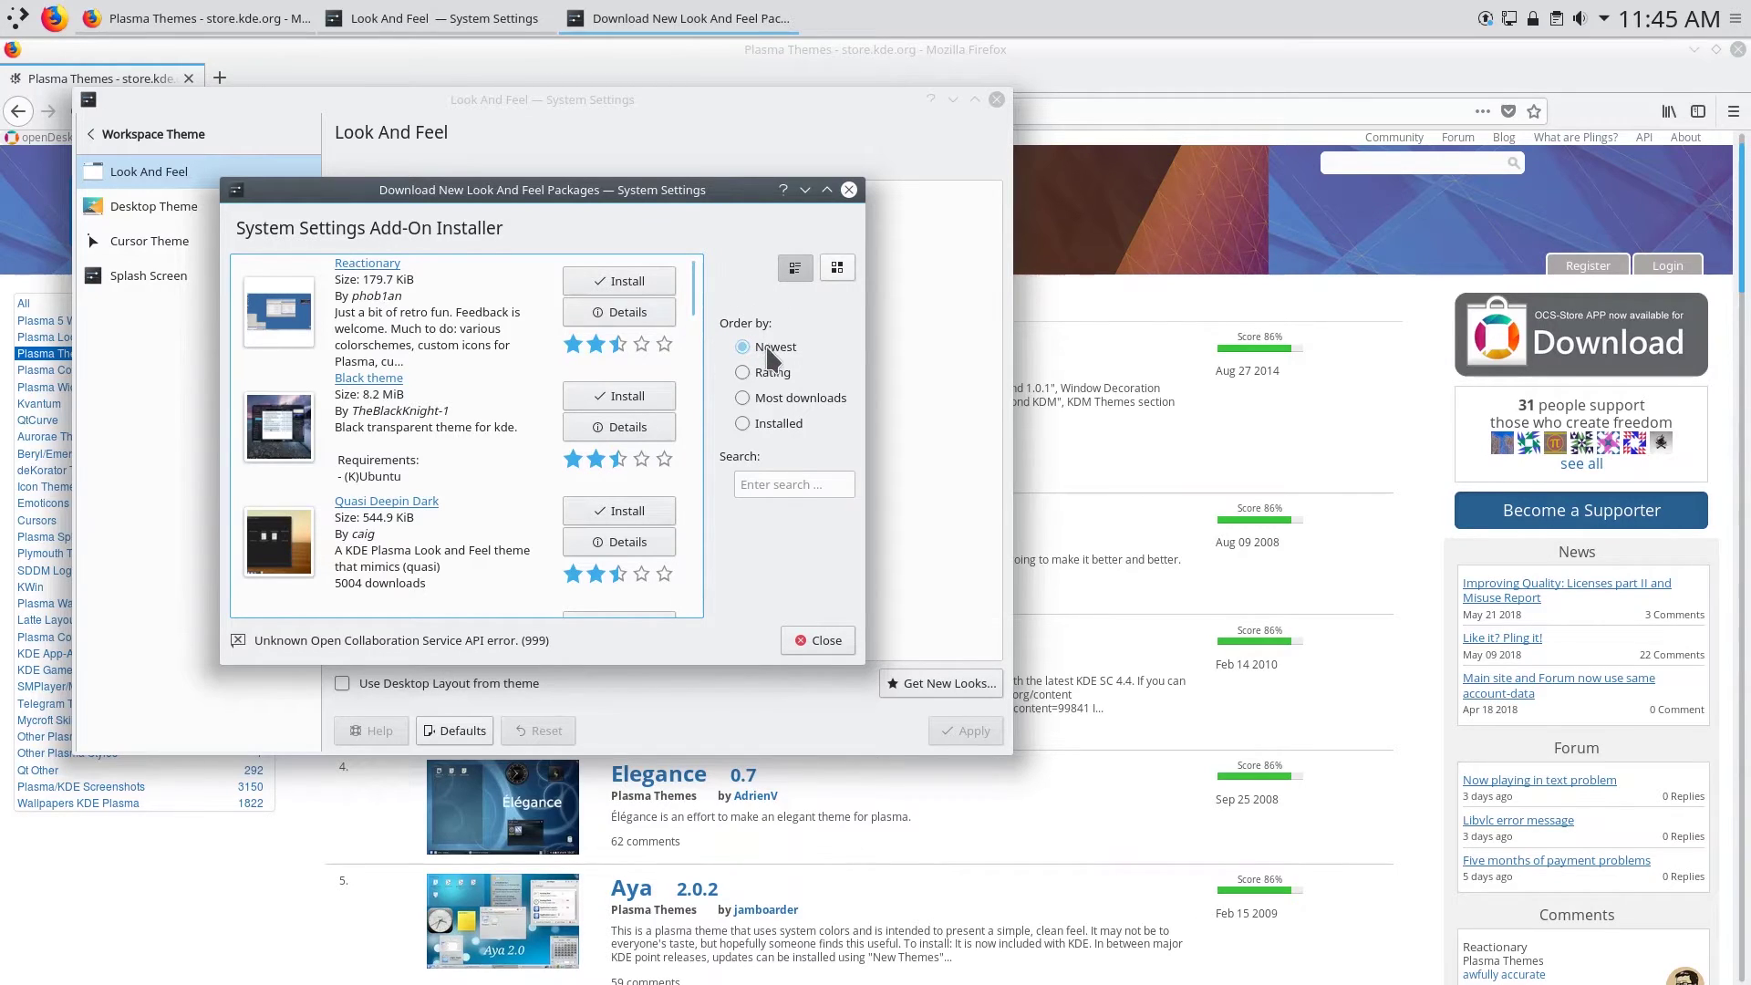
{"action": "left_click", "coordinate": [791, 397]}
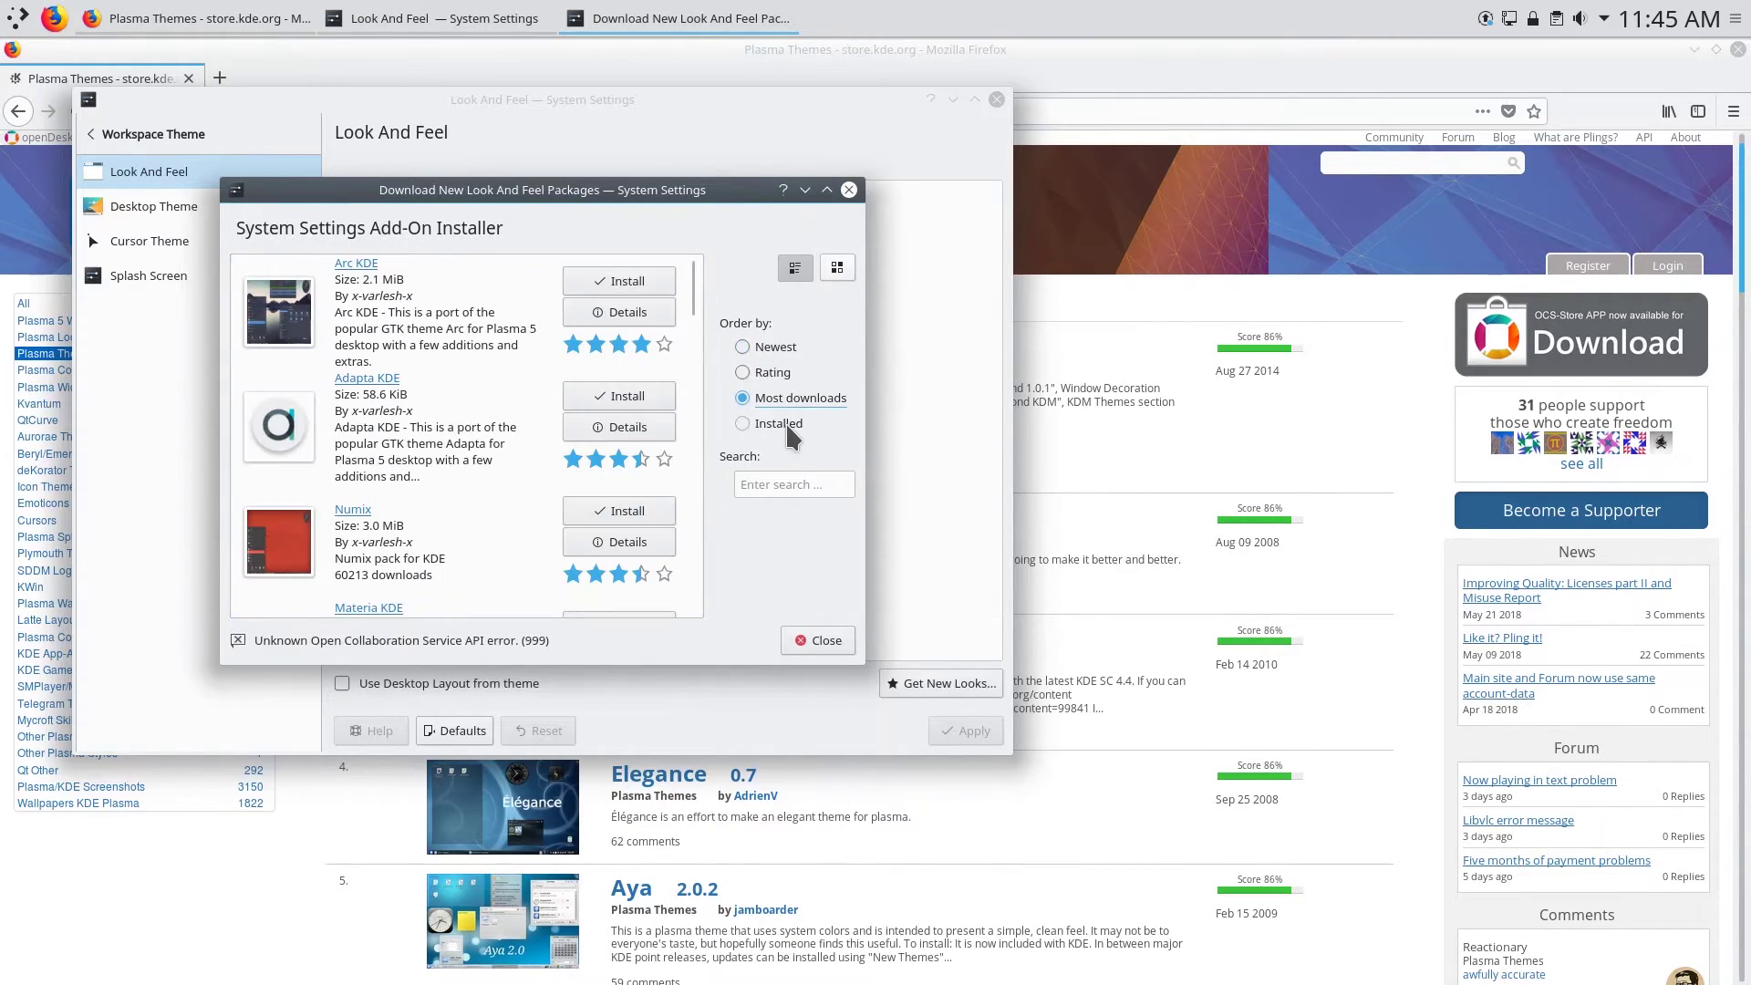
{"action": "left_click", "coordinate": [784, 425]}
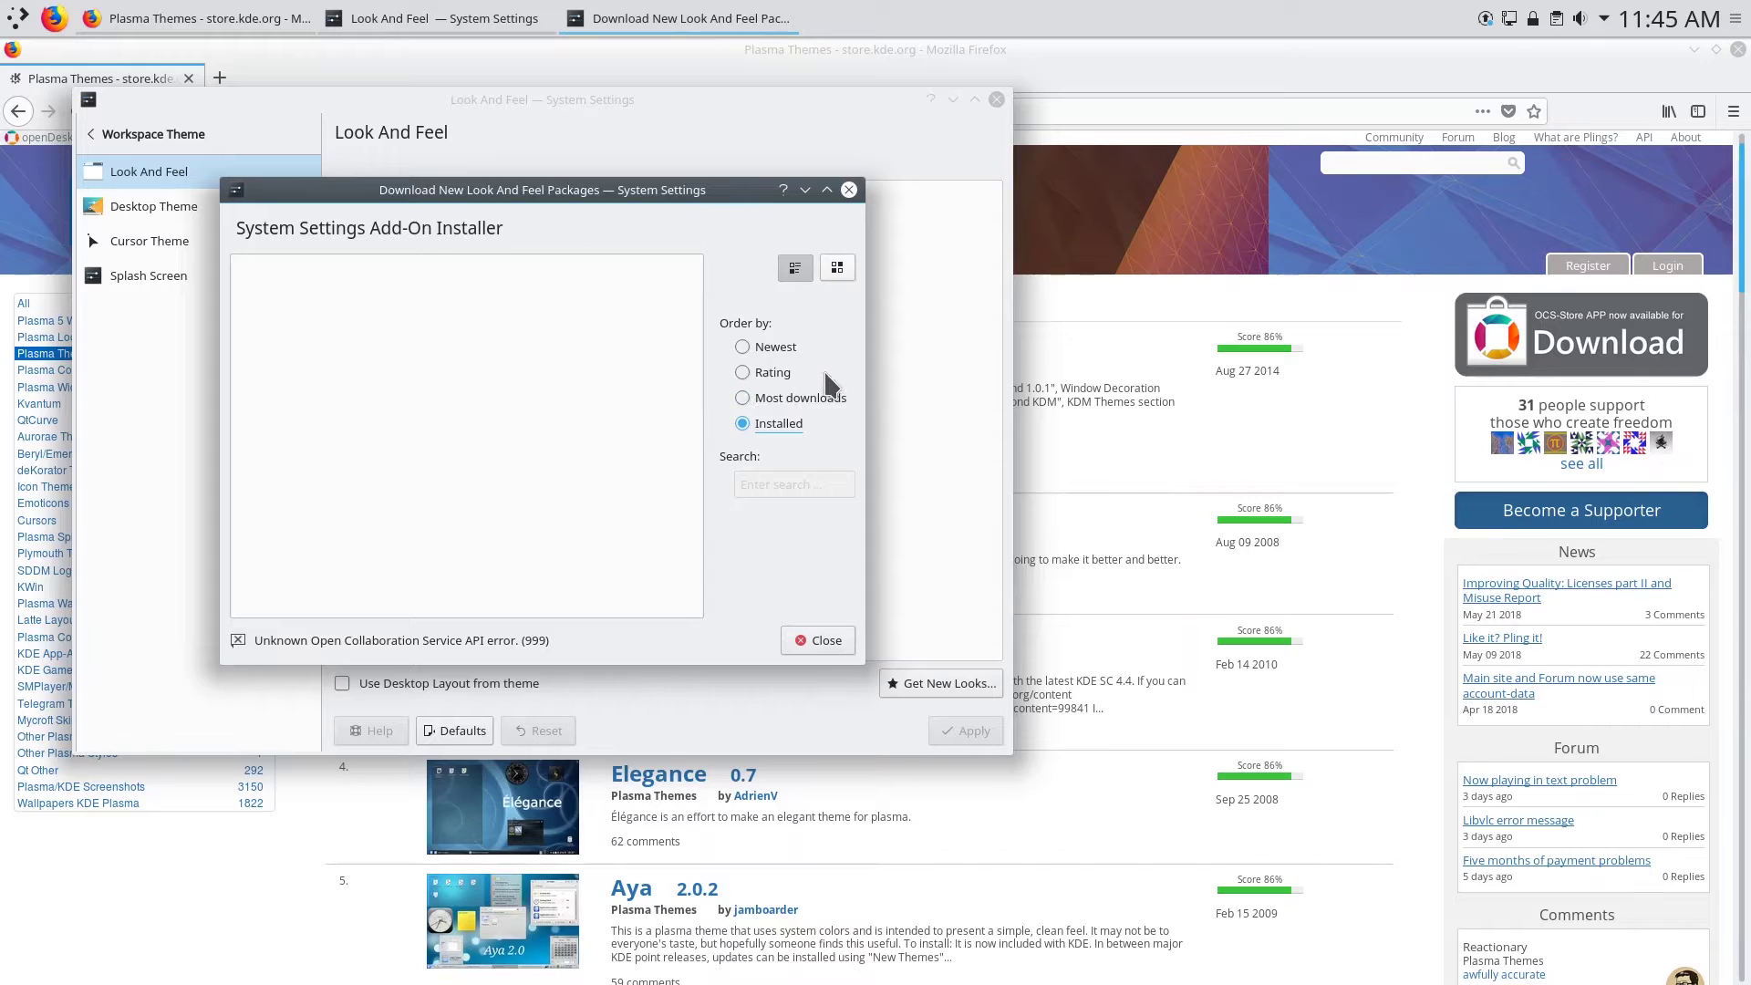
{"action": "left_click", "coordinate": [748, 347]}
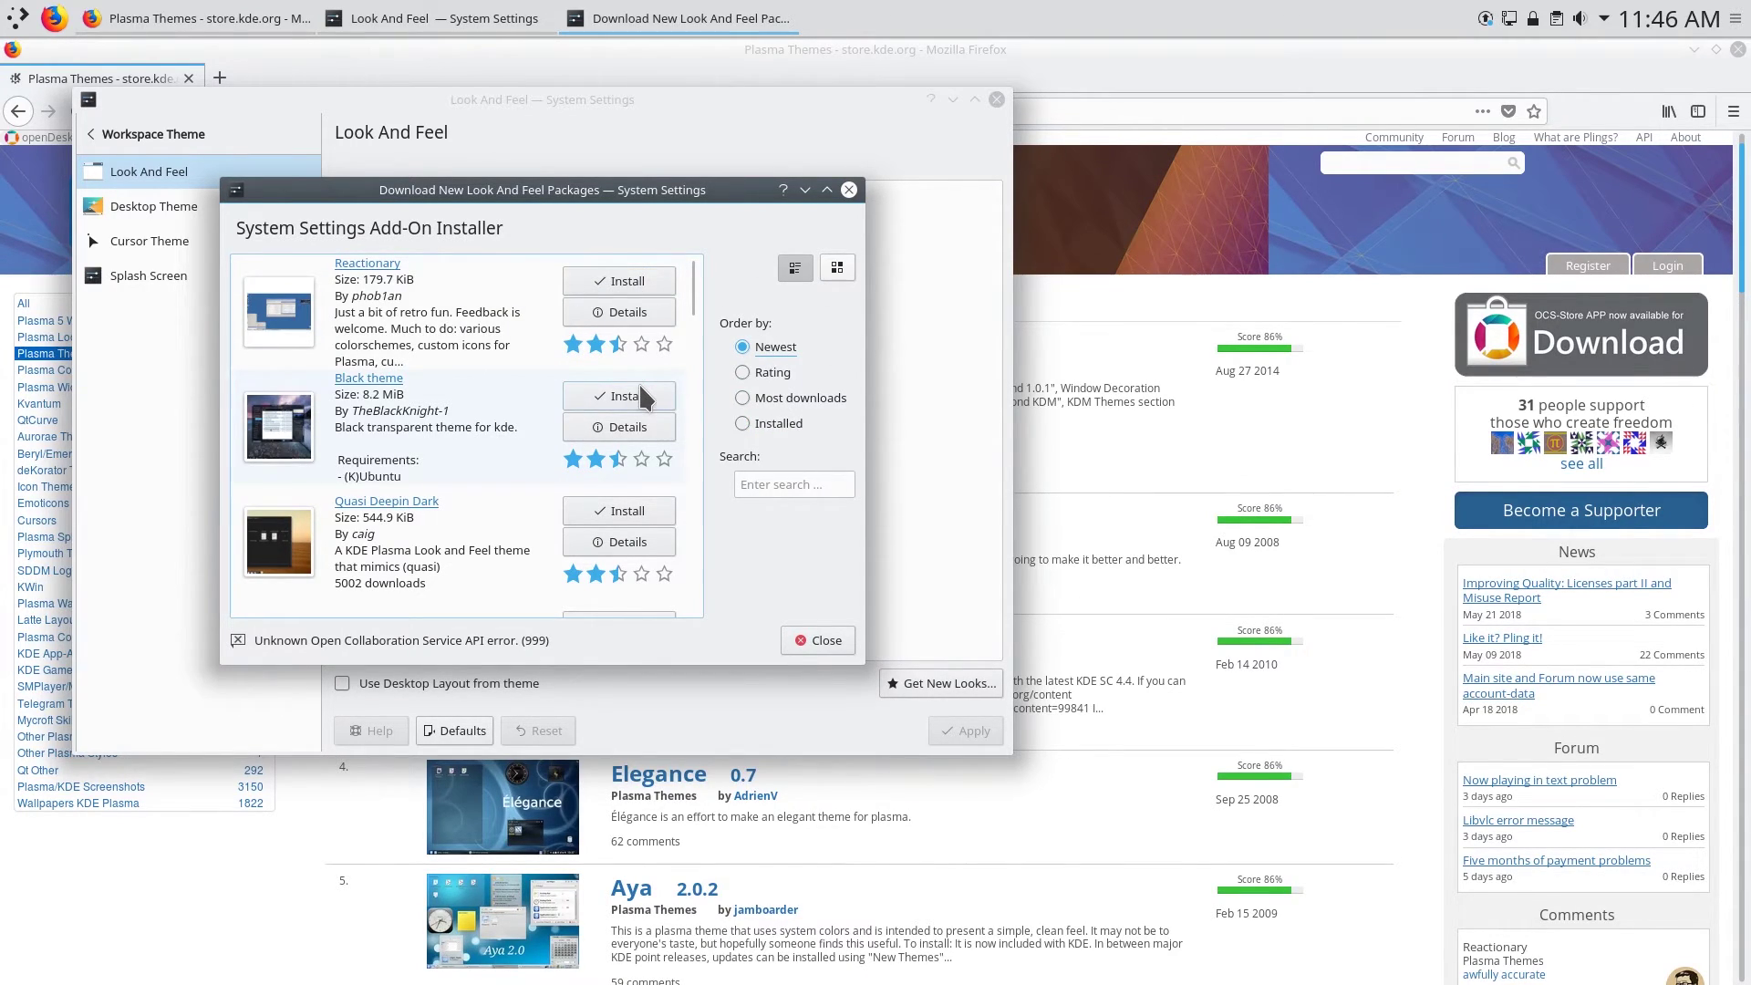
{"action": "left_click", "coordinate": [642, 313]}
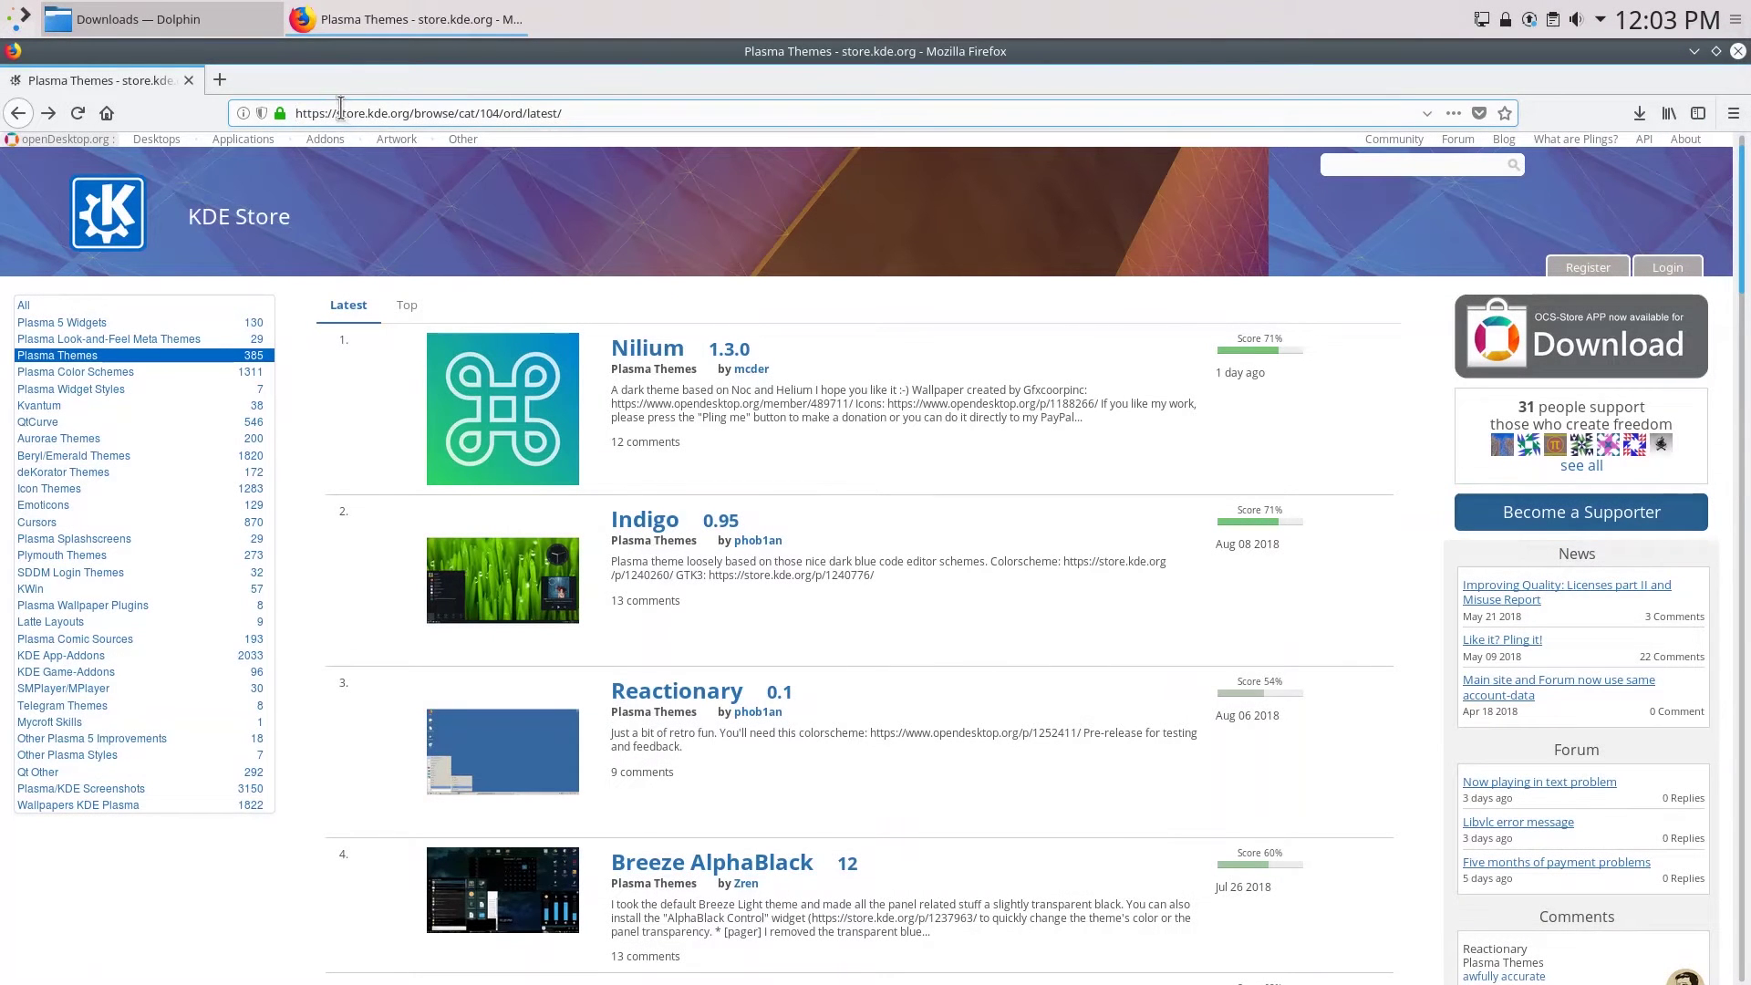
Re-sort Plasma Themes by Top, scroll down to entry 10 and open the Helium theme page
{"action": "left_click_drag", "start_coordinate": [337, 113], "coordinate": [398, 113]}
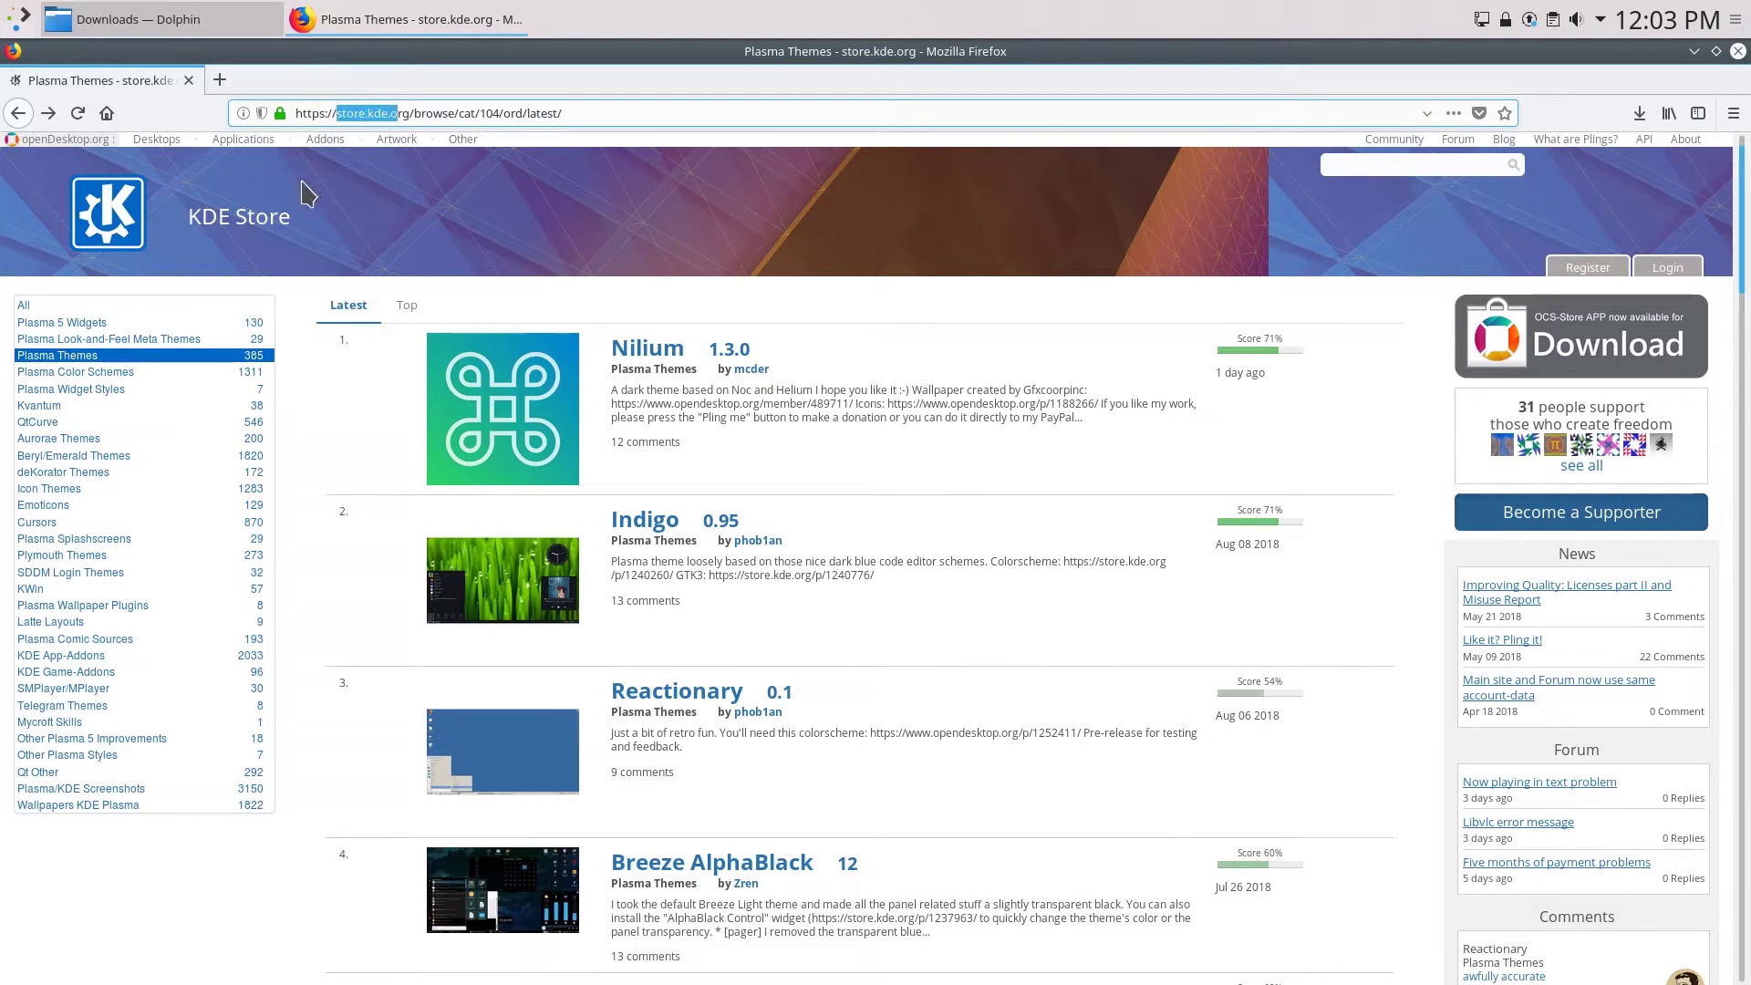
{"action": "left_click", "coordinate": [405, 310]}
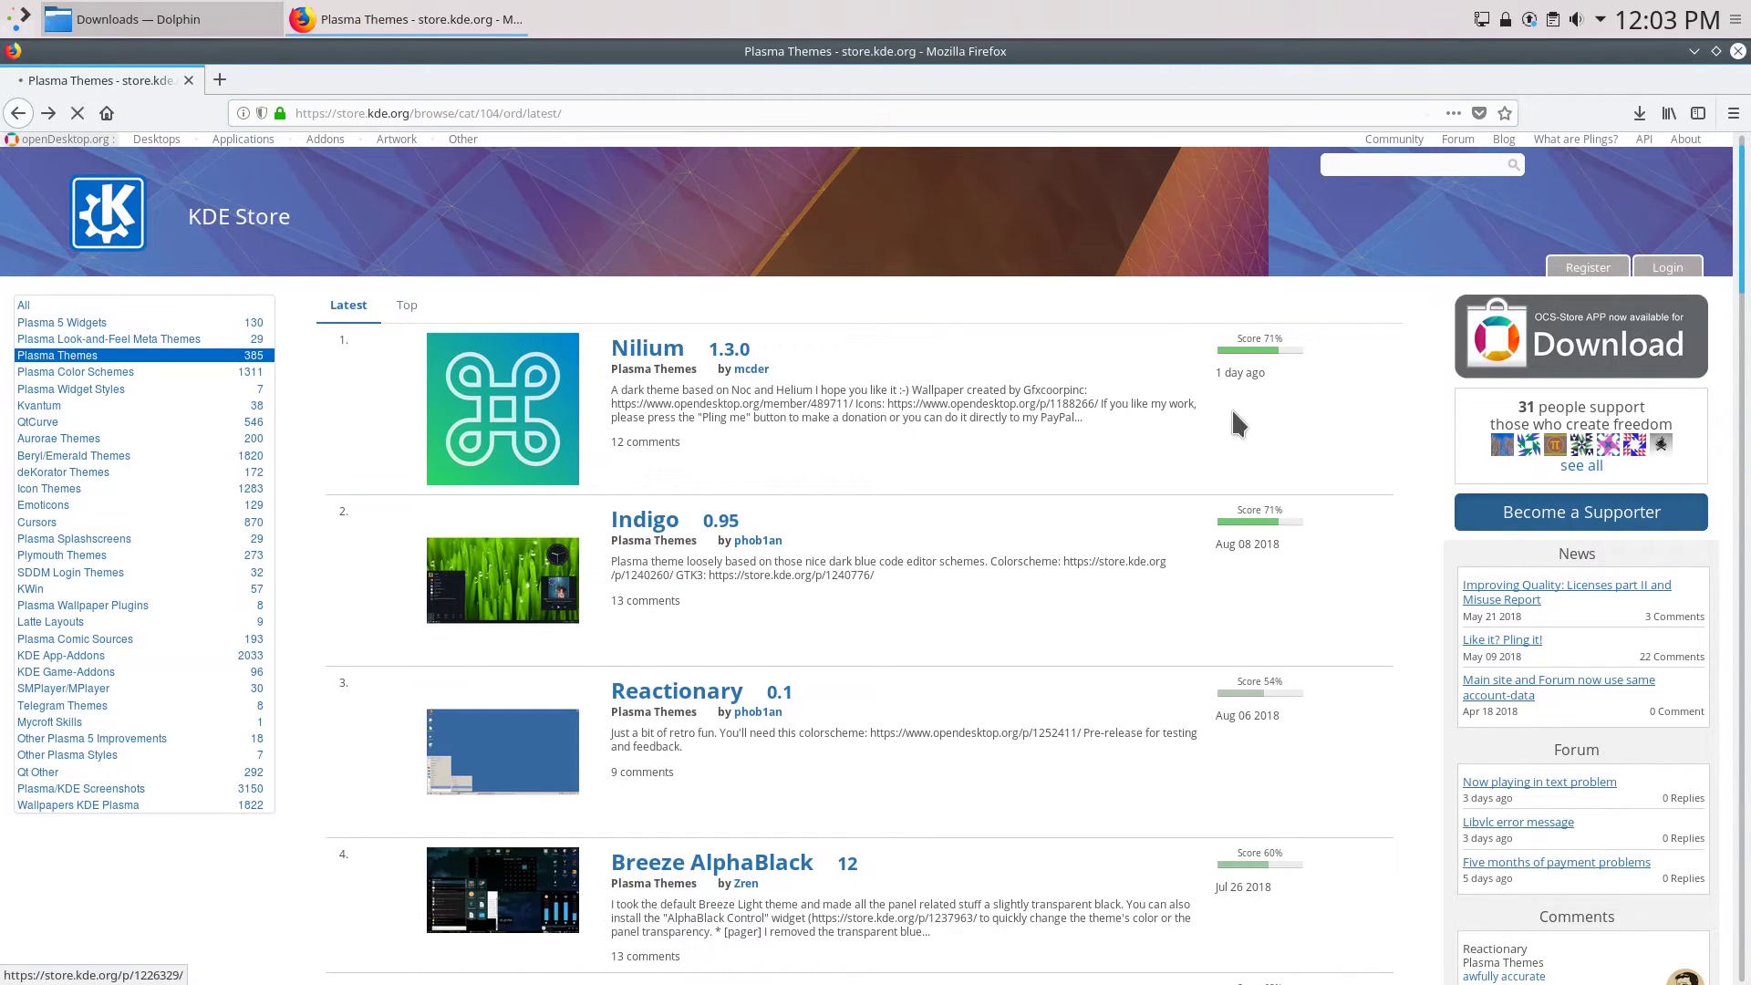
{"action": "scroll", "coordinate": [1197, 387], "scroll_direction": "down", "scroll_amount": 5}
{"action": "scroll", "coordinate": [1196, 387], "scroll_direction": "down", "scroll_amount": 2}
{"action": "scroll", "coordinate": [1196, 469], "scroll_direction": "down", "scroll_amount": 2}
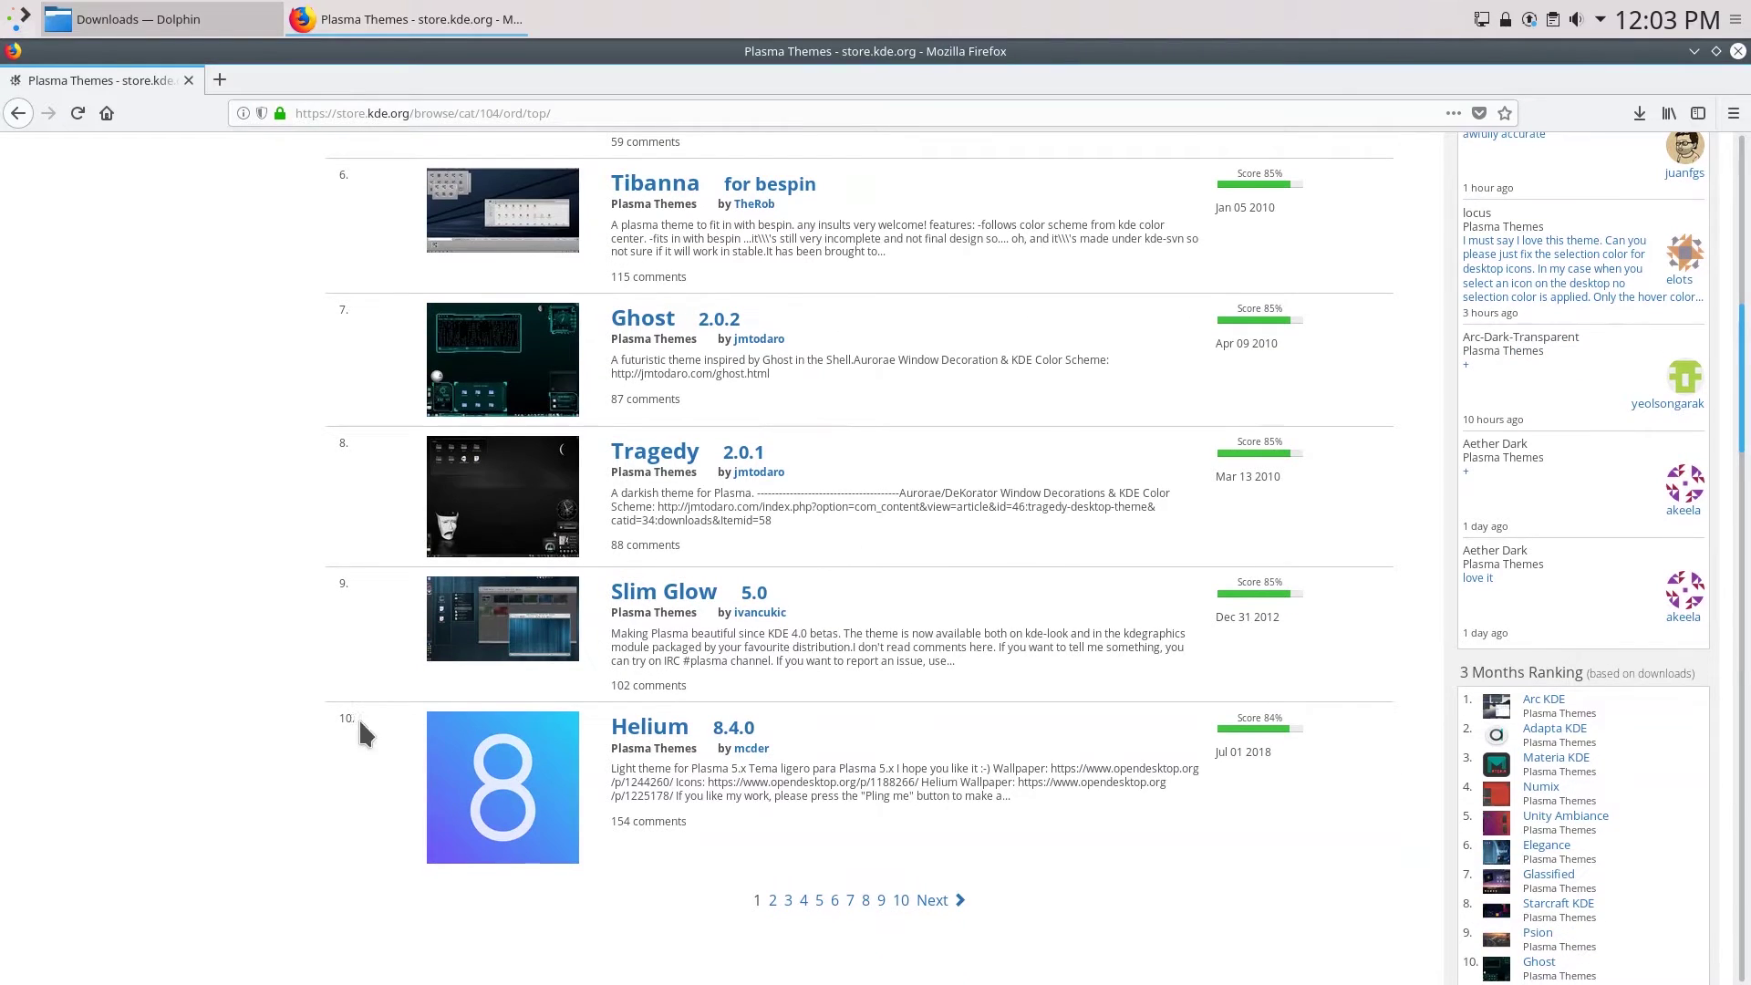
{"action": "left_click_drag", "start_coordinate": [1727, 381], "coordinate": [1733, 212]}
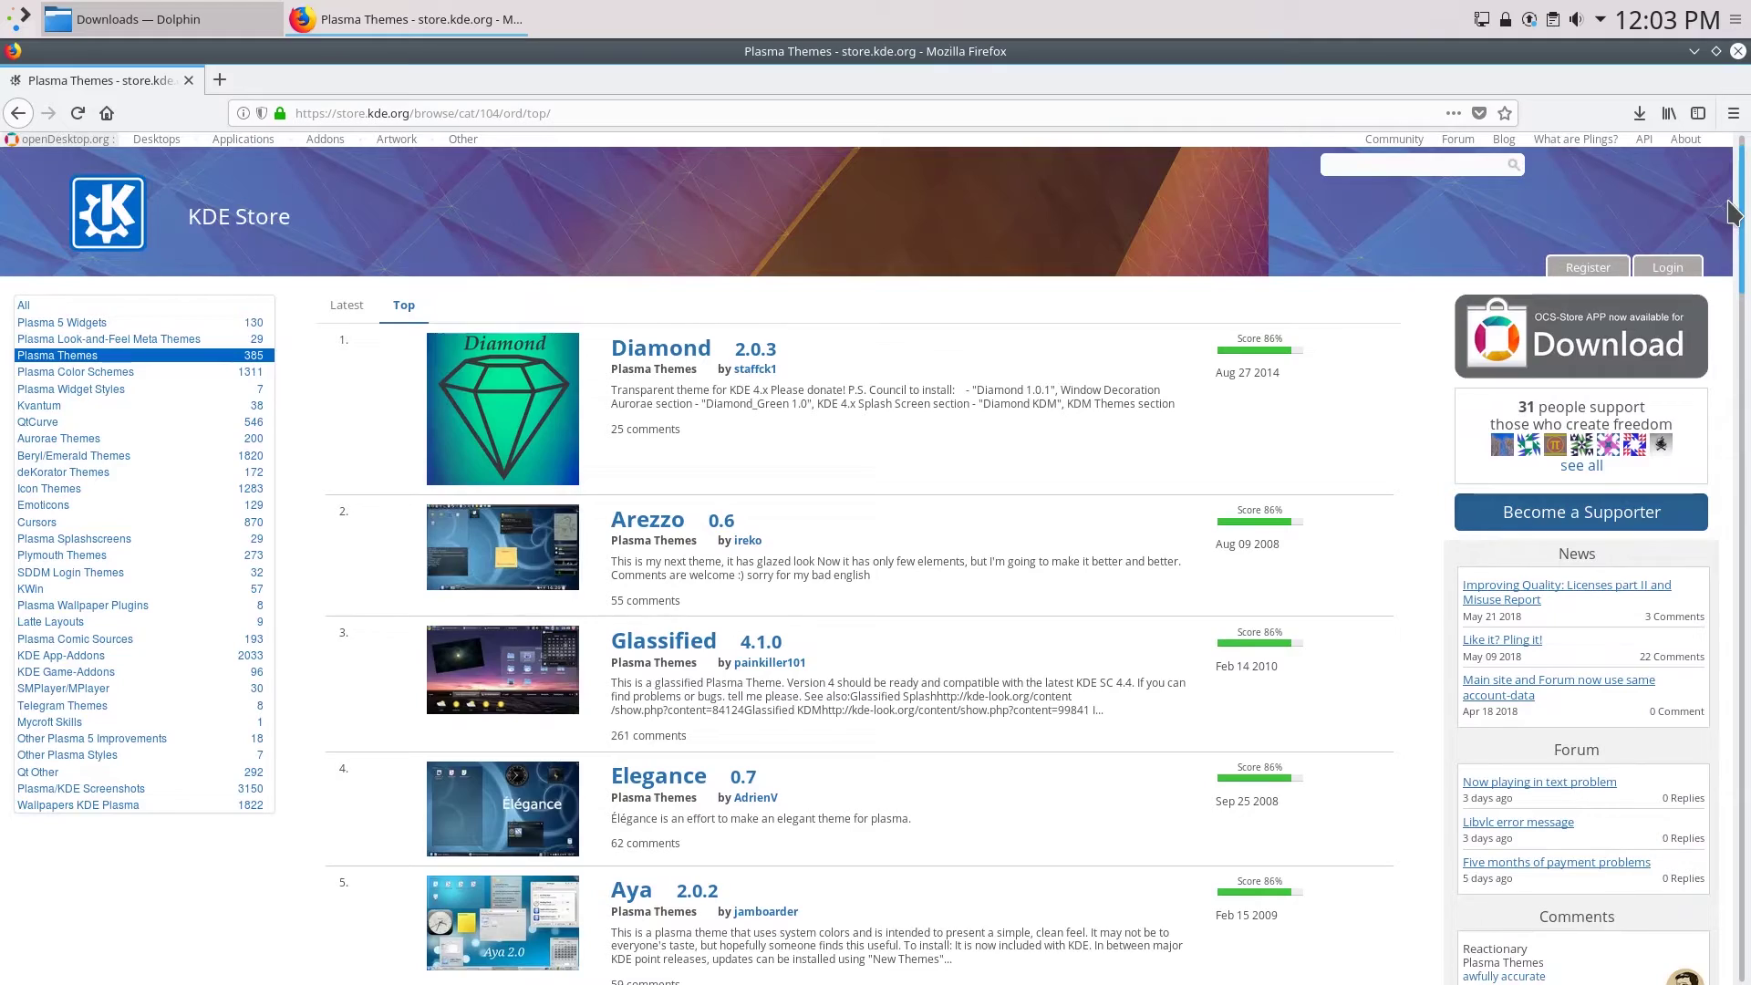
{"action": "scroll", "coordinate": [1704, 212], "scroll_direction": "down", "scroll_amount": 3}
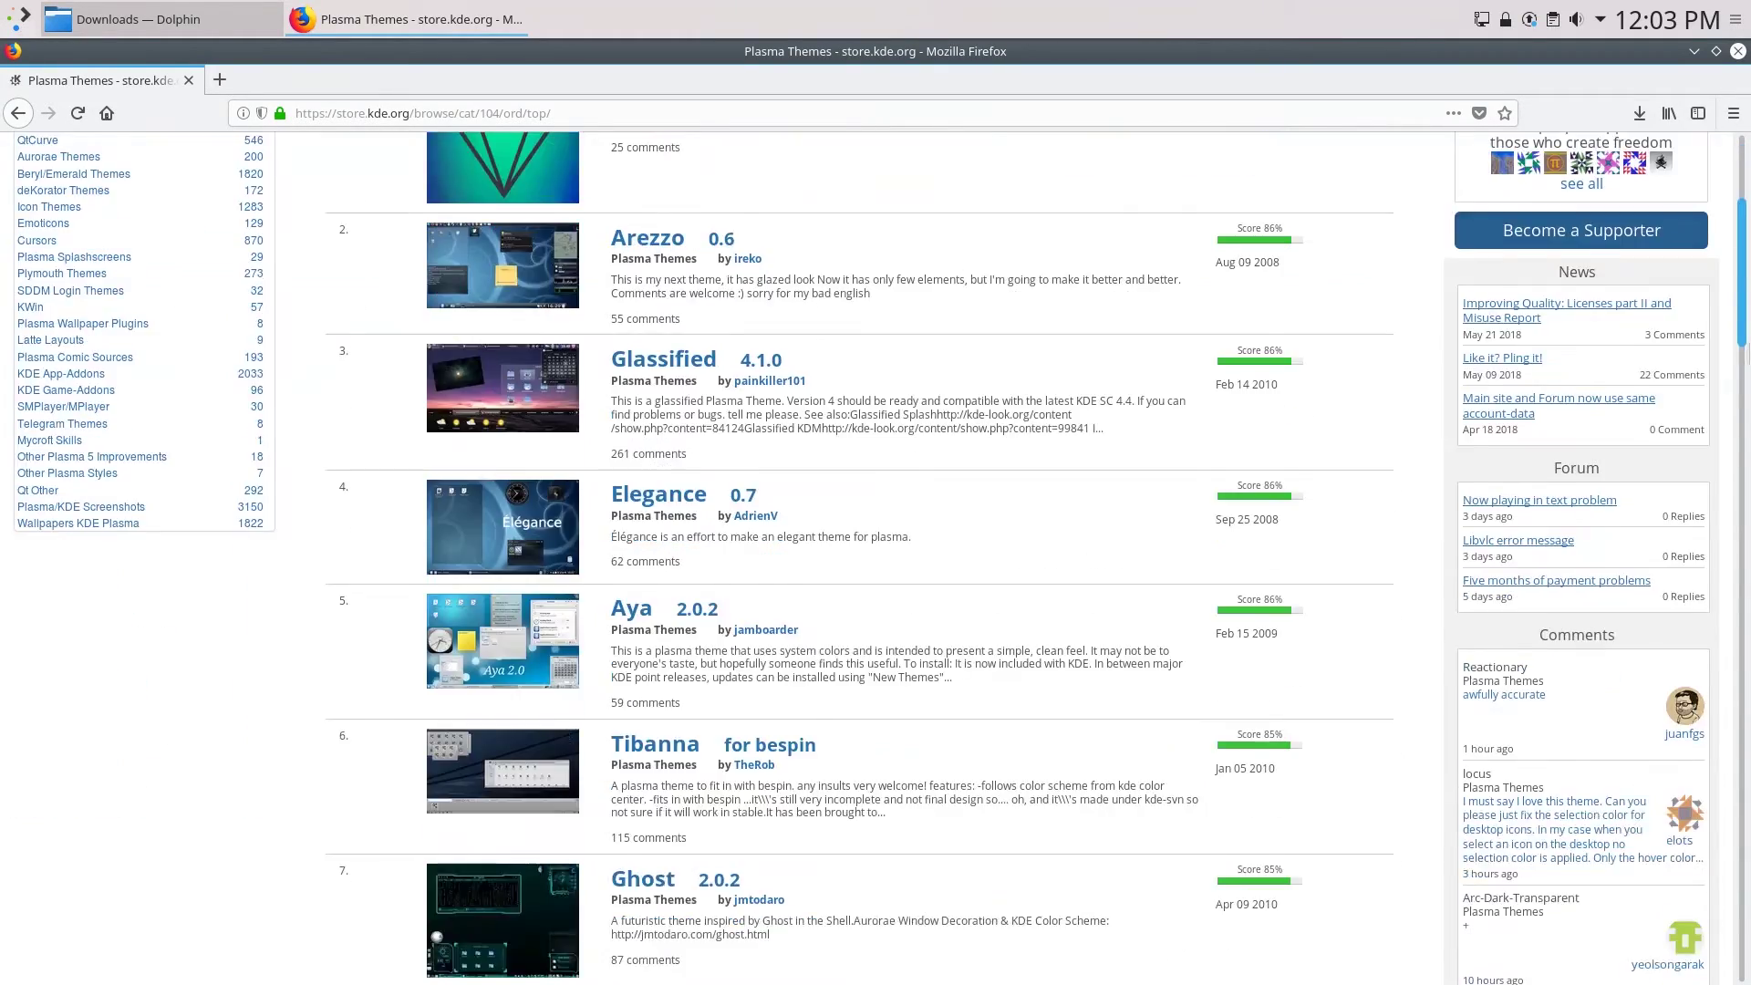
{"action": "scroll", "coordinate": [646, 579], "scroll_direction": "down", "scroll_amount": 8}
{"action": "left_click", "coordinate": [646, 574]}
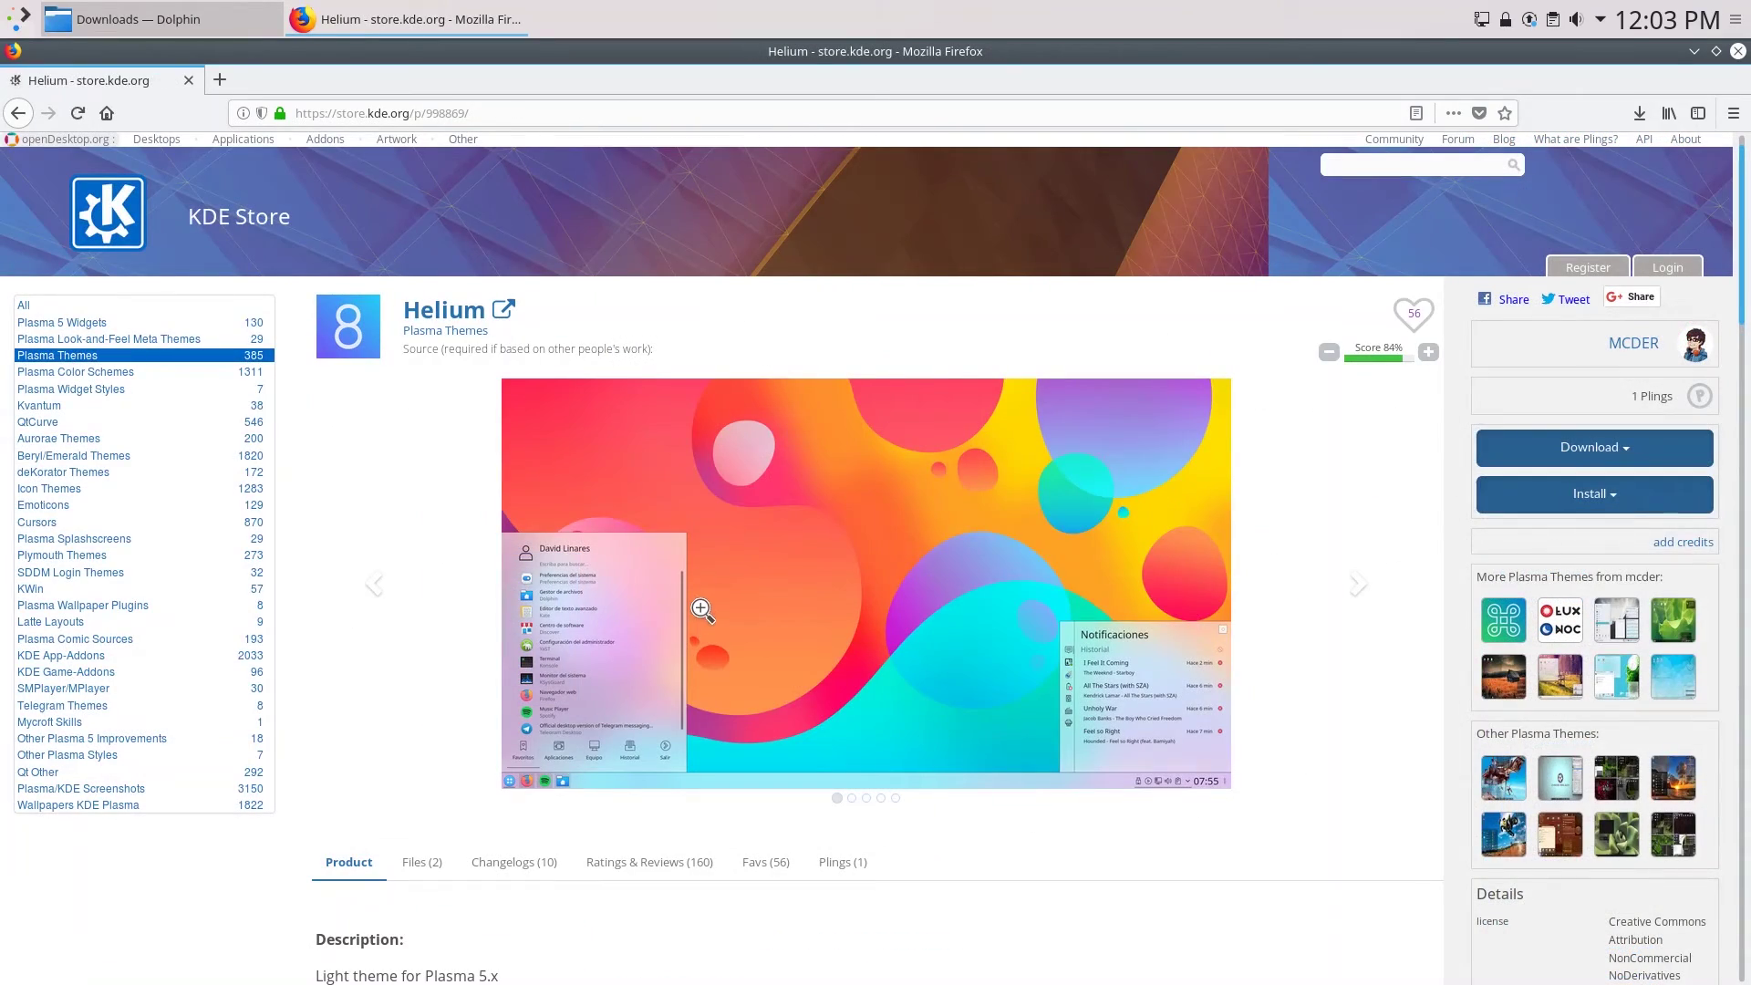
{"action": "left_click", "coordinate": [700, 610]}
{"action": "scroll", "coordinate": [957, 600], "scroll_direction": "down", "scroll_amount": 3}
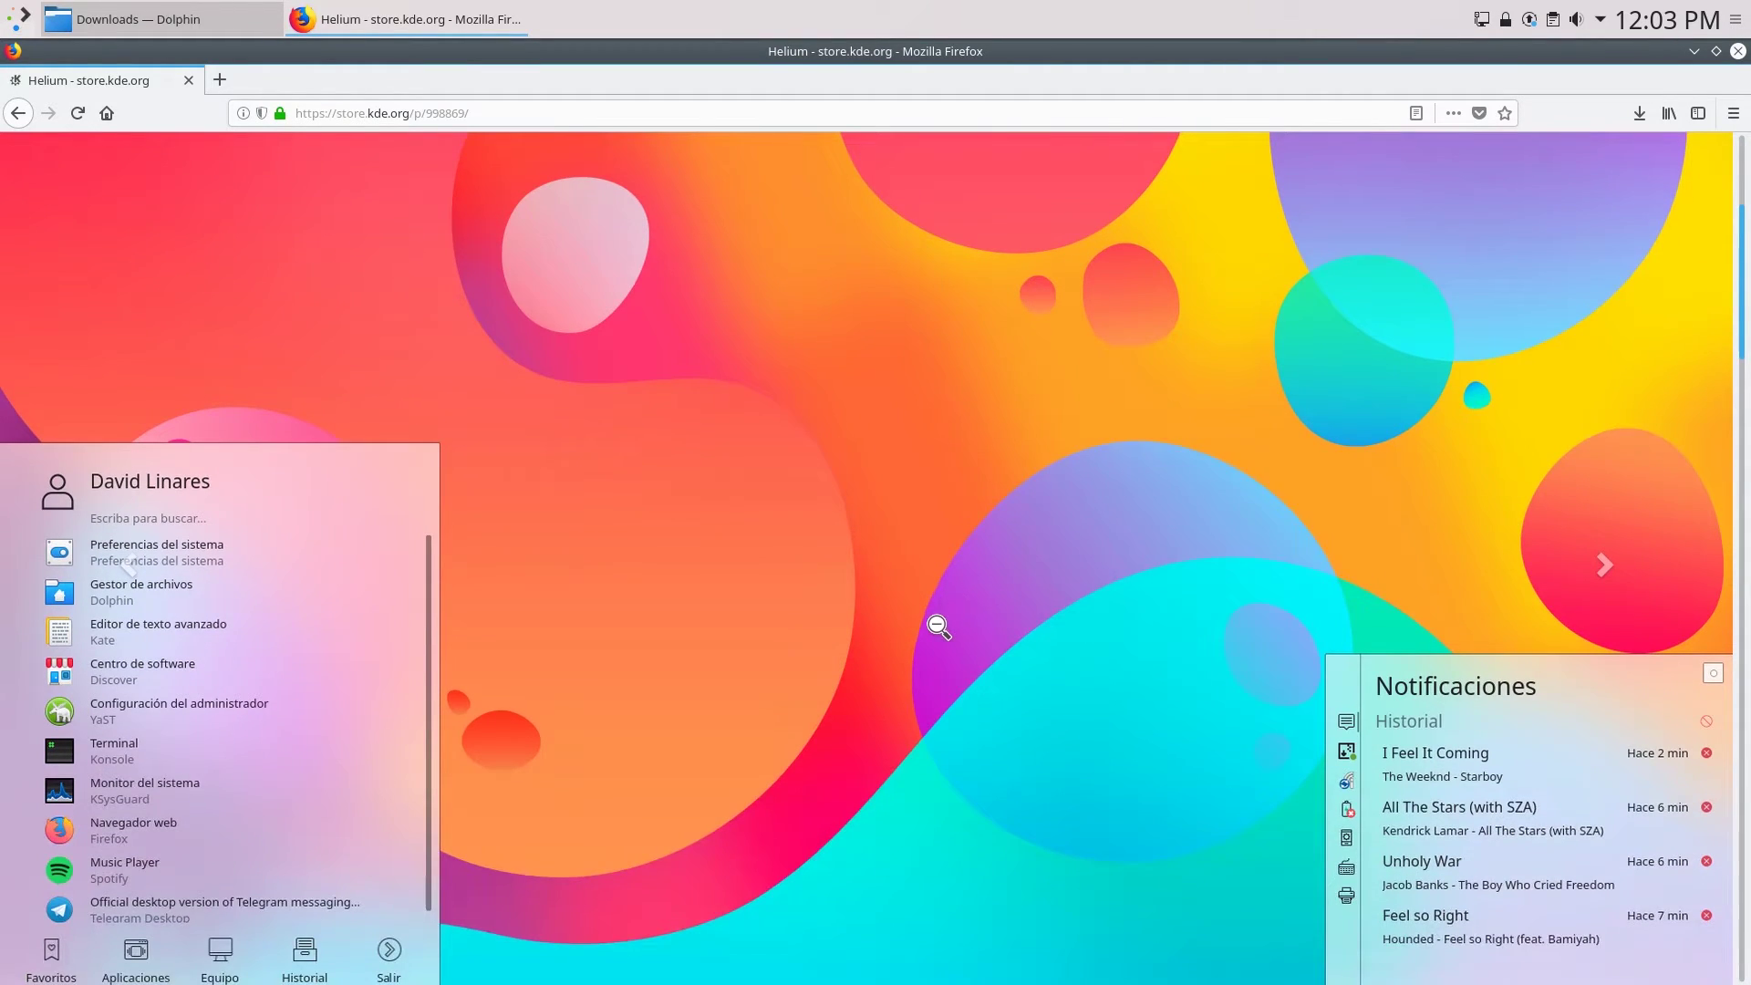
{"action": "scroll", "coordinate": [951, 625], "scroll_direction": "down", "scroll_amount": 1}
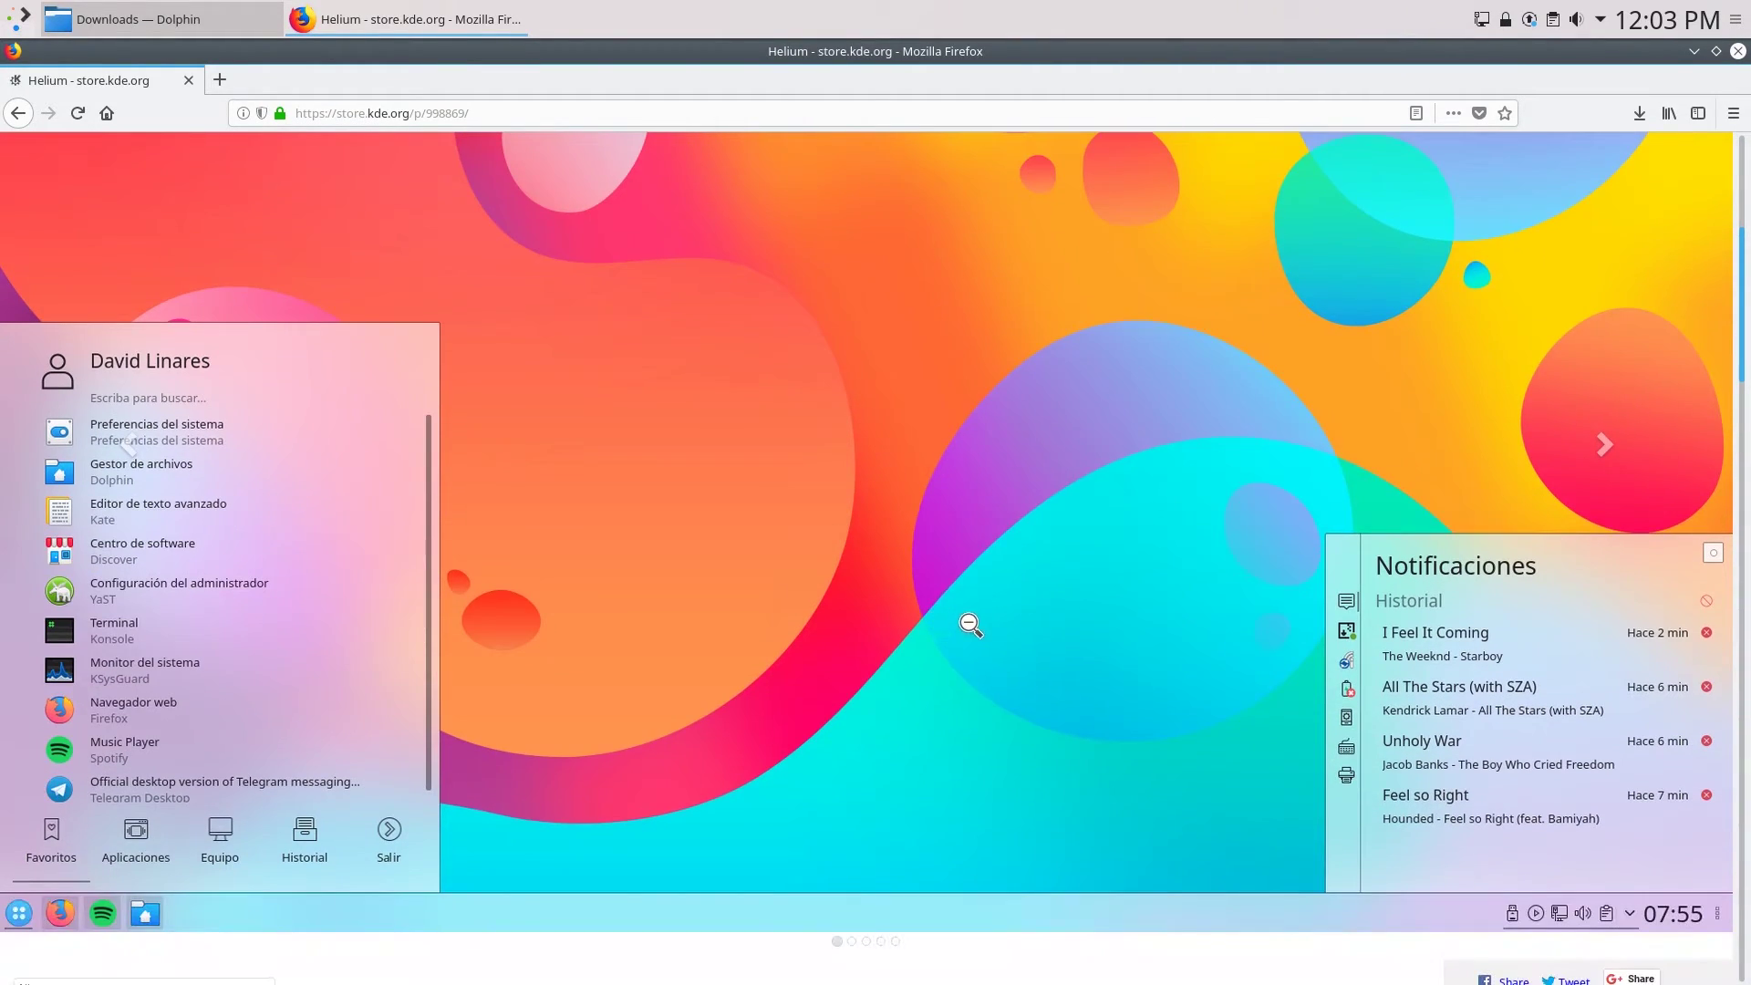
{"action": "left_click", "coordinate": [968, 629]}
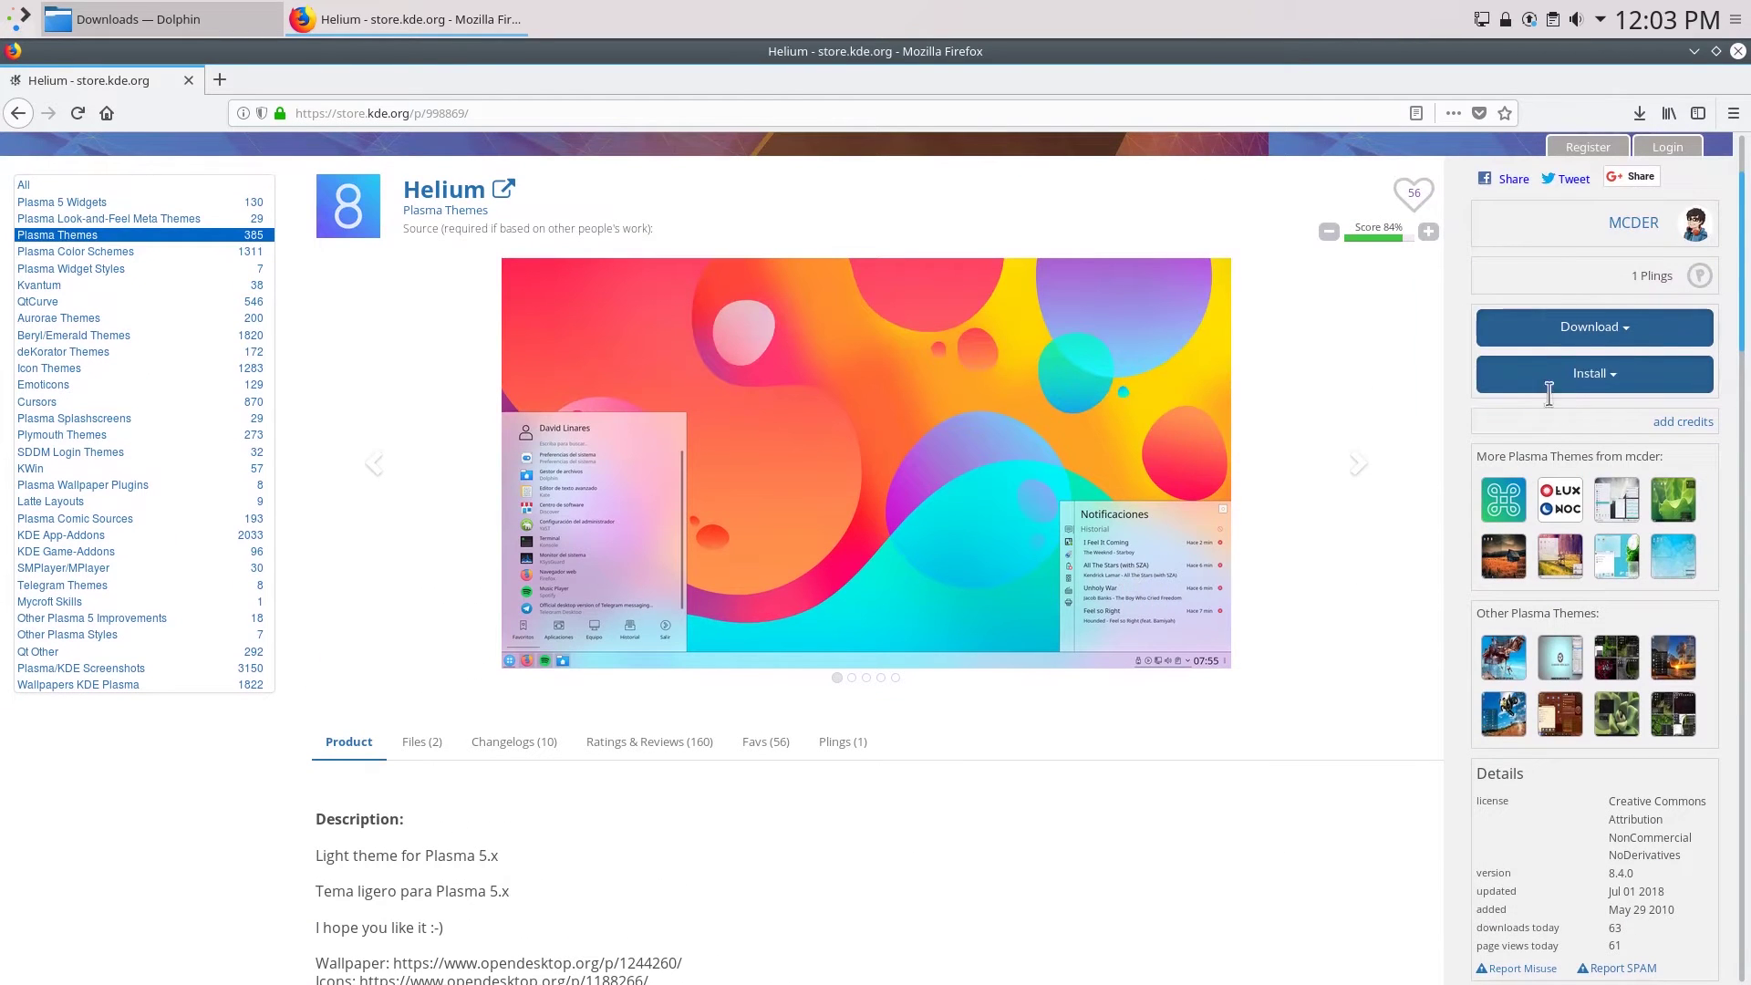
{"action": "left_click", "coordinate": [1612, 394]}
{"action": "left_click", "coordinate": [1608, 424]}
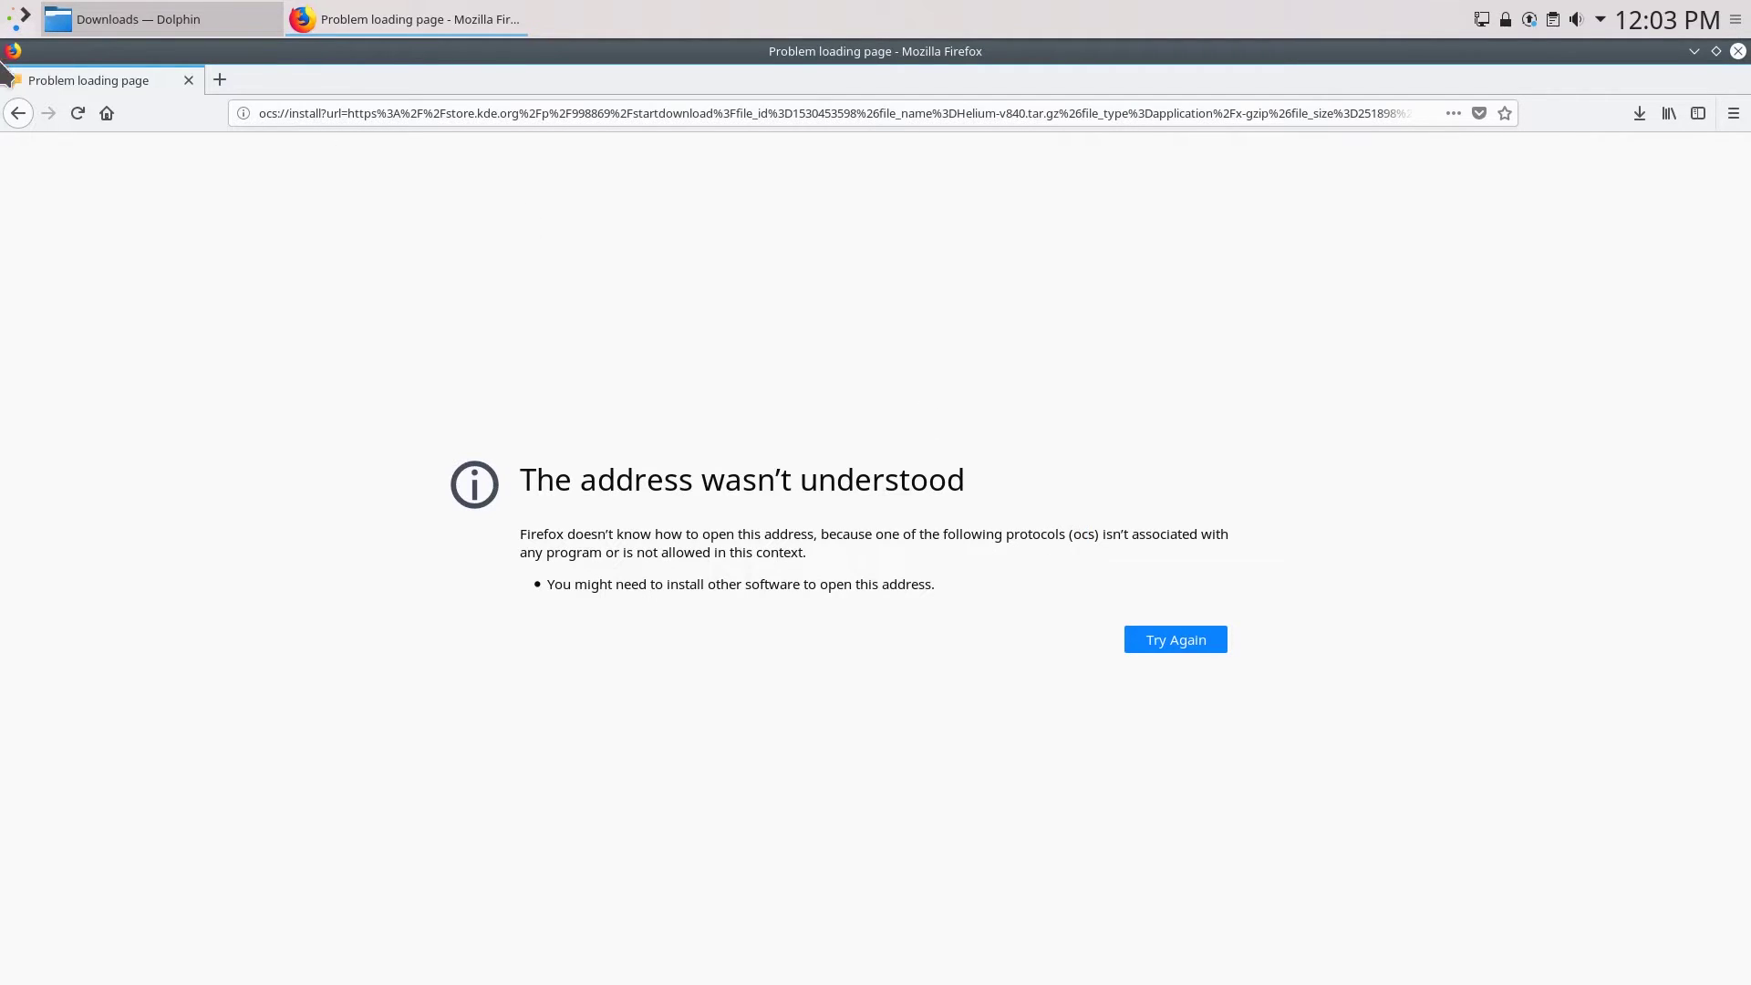
{"action": "left_click", "coordinate": [19, 113]}
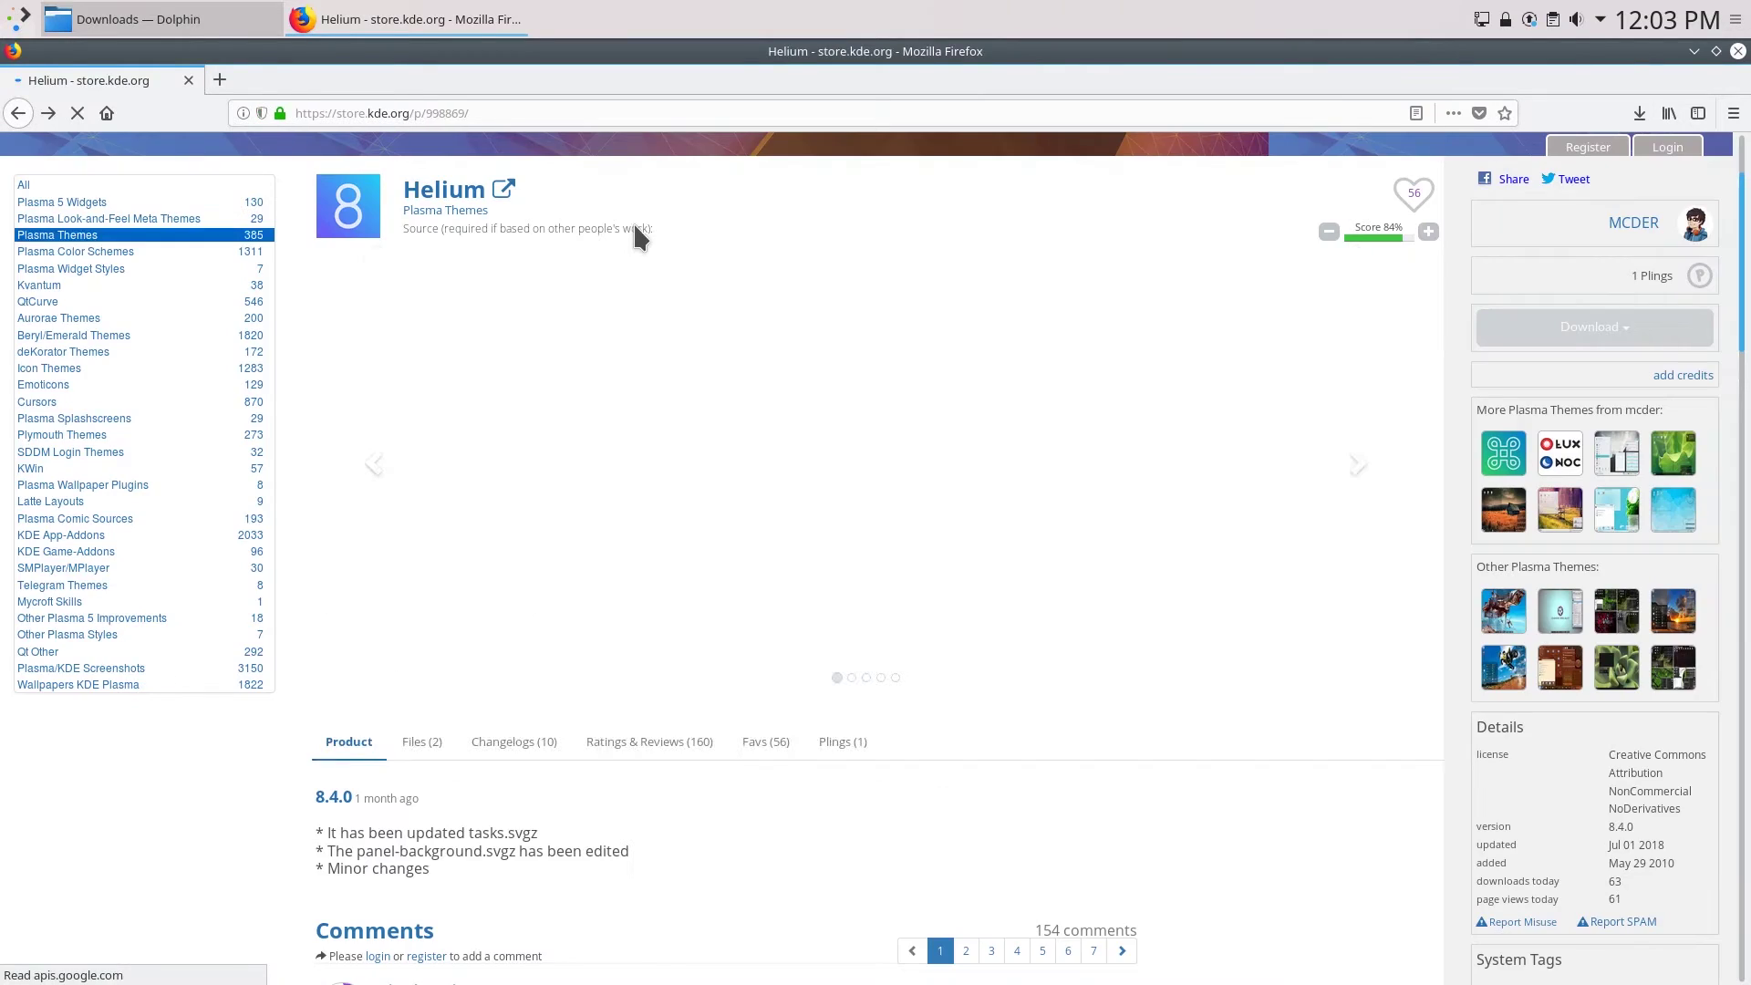
Open Helium's download list and look over the description and changelog
{"action": "left_click", "coordinate": [1587, 334]}
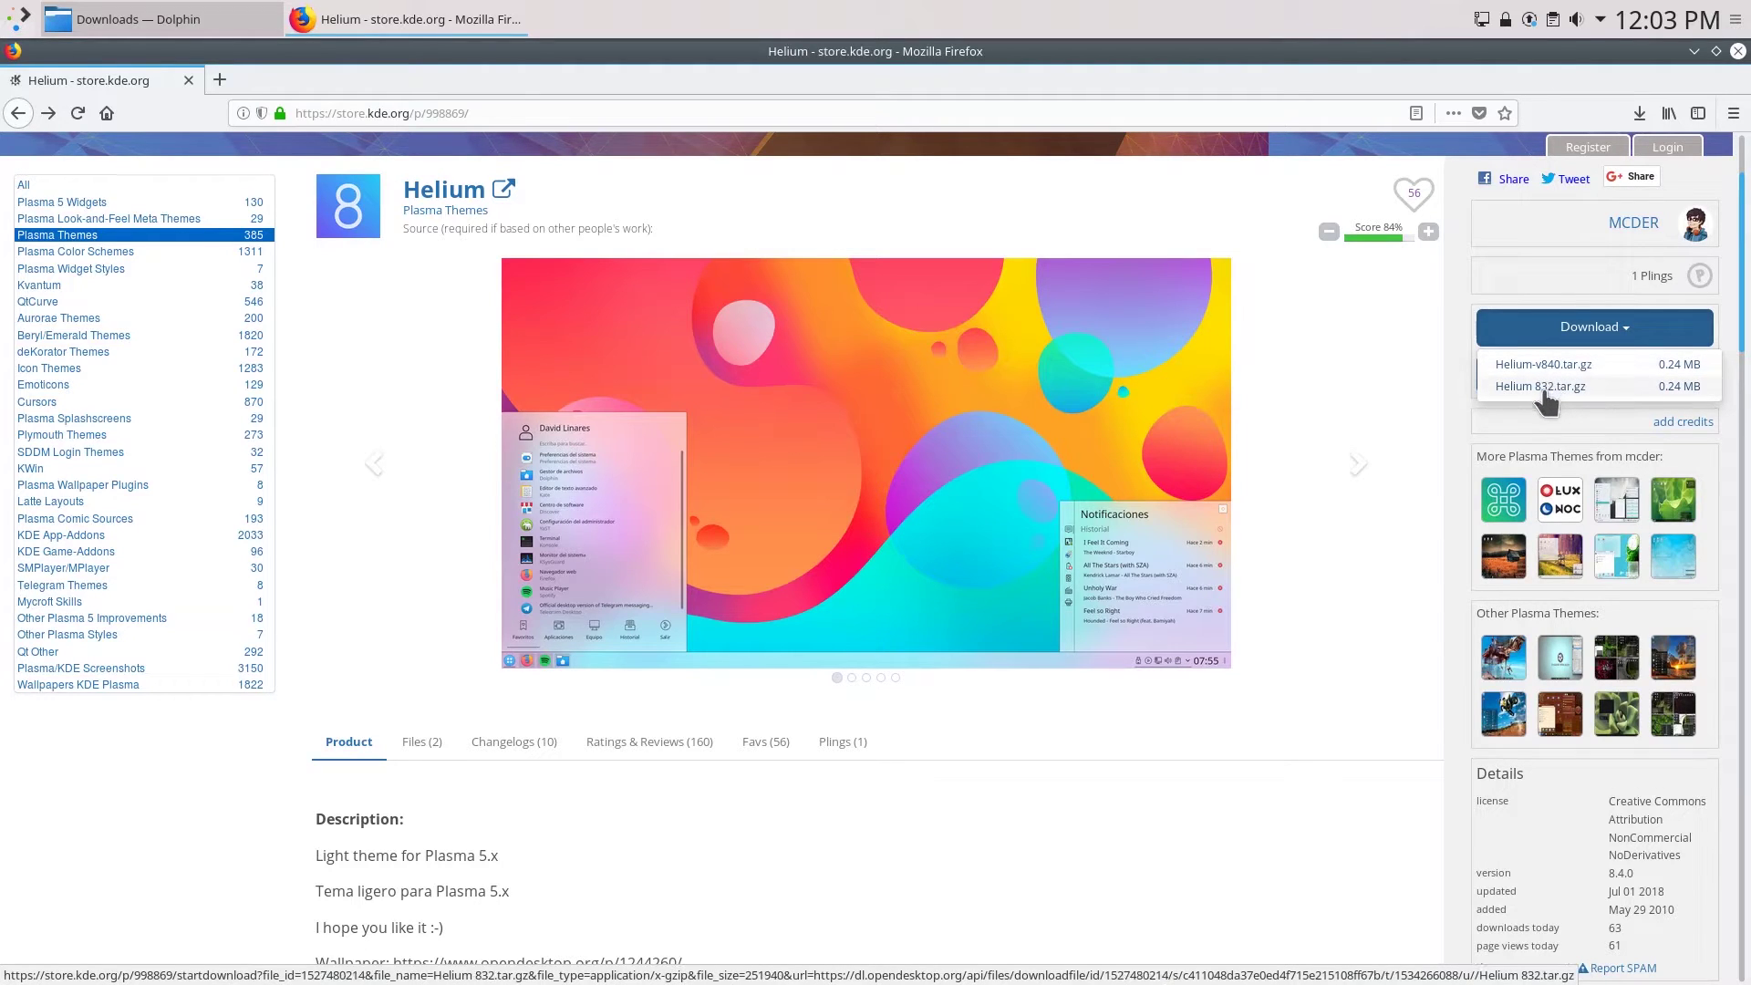
{"action": "scroll", "coordinate": [1204, 515], "scroll_direction": "down", "scroll_amount": 5}
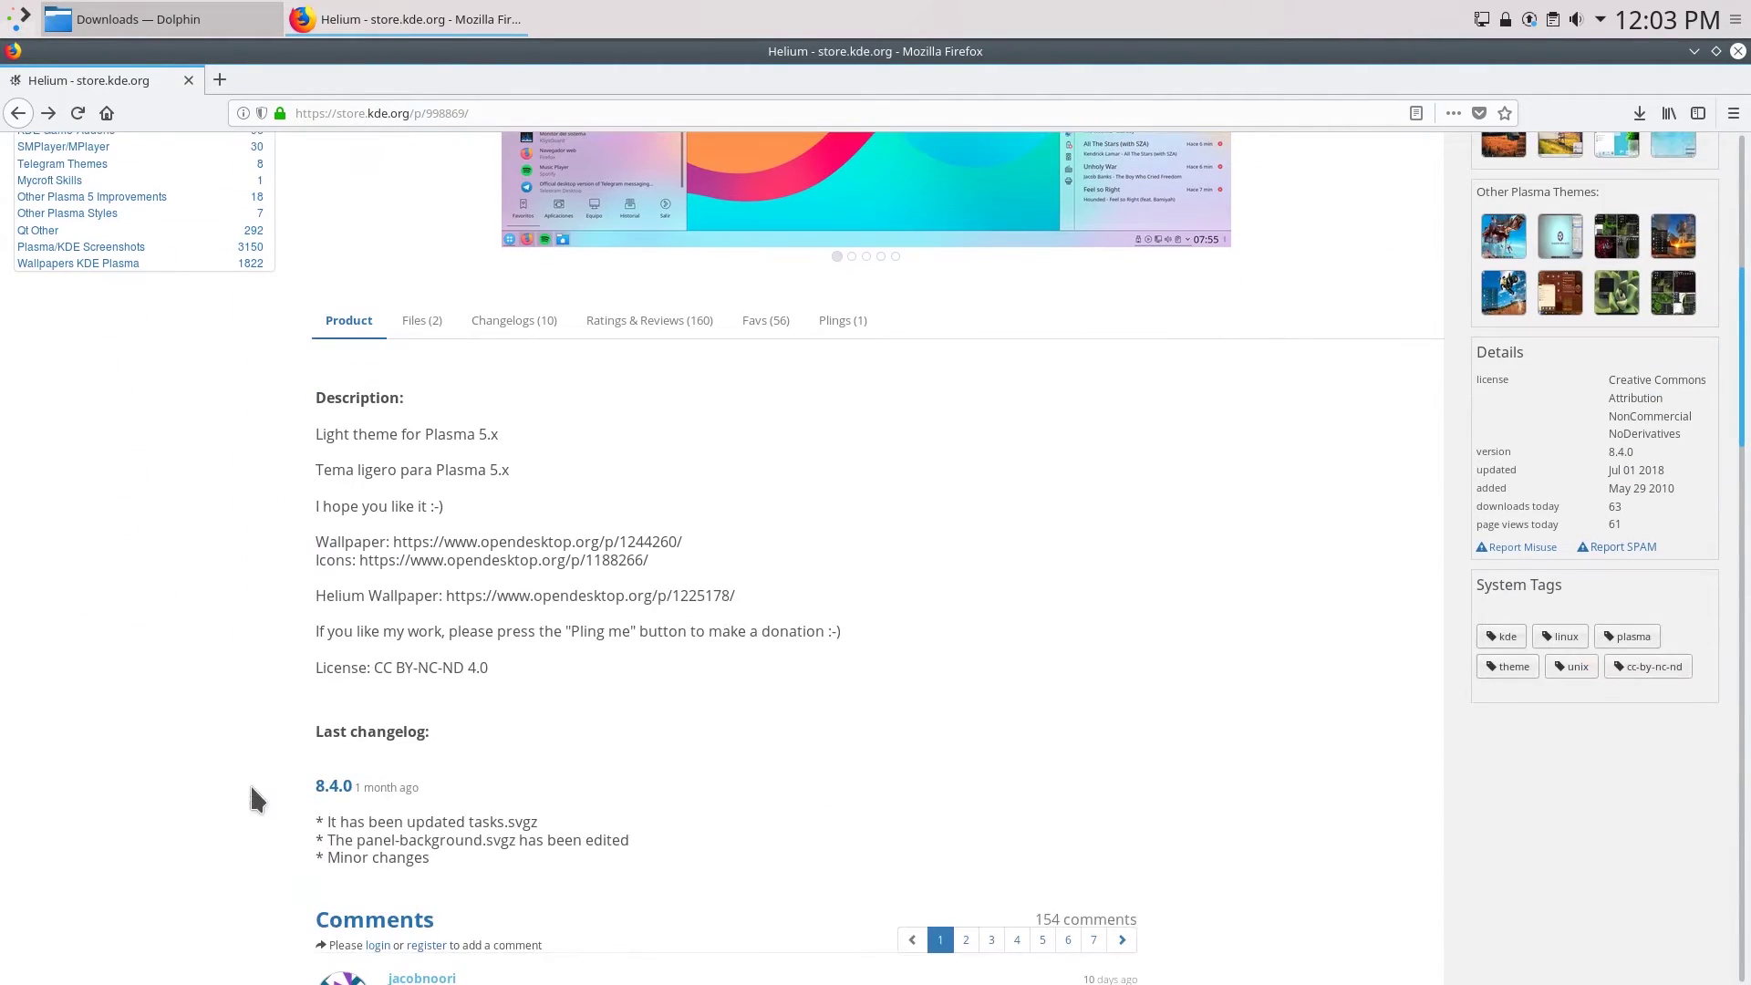
{"action": "left_click_drag", "start_coordinate": [304, 801], "coordinate": [352, 788]}
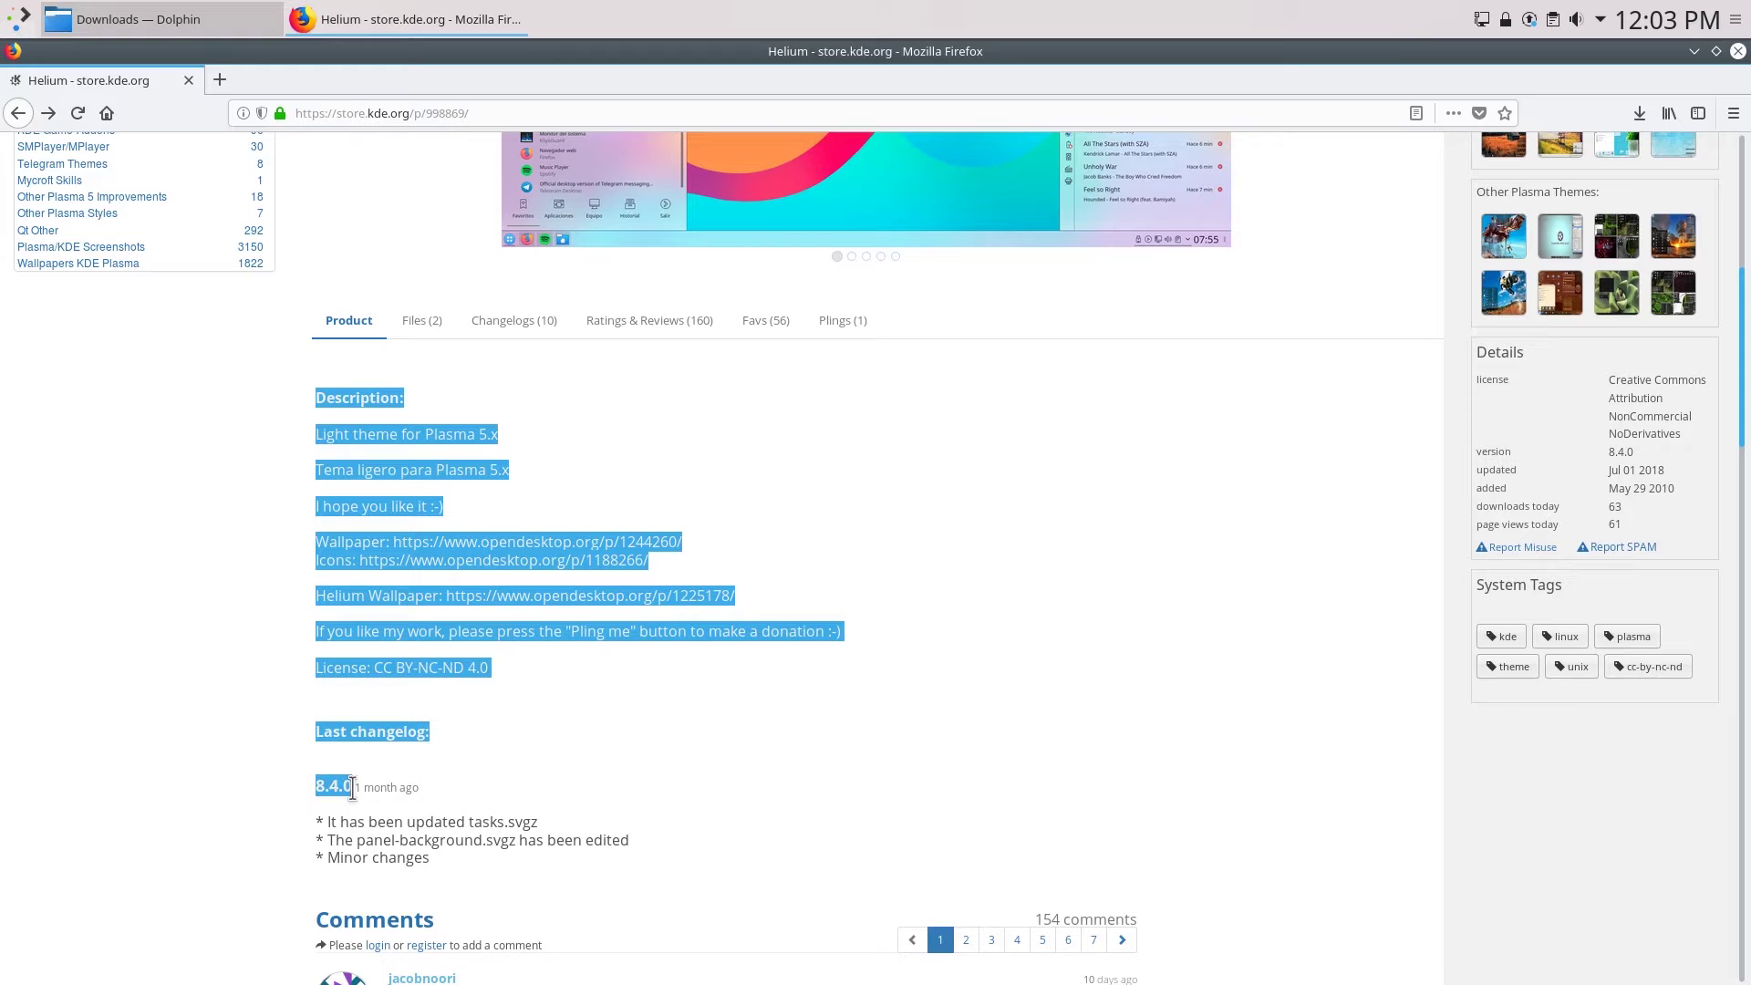
{"action": "left_click", "coordinate": [914, 679]}
{"action": "scroll", "coordinate": [1202, 639], "scroll_direction": "up", "scroll_amount": 4}
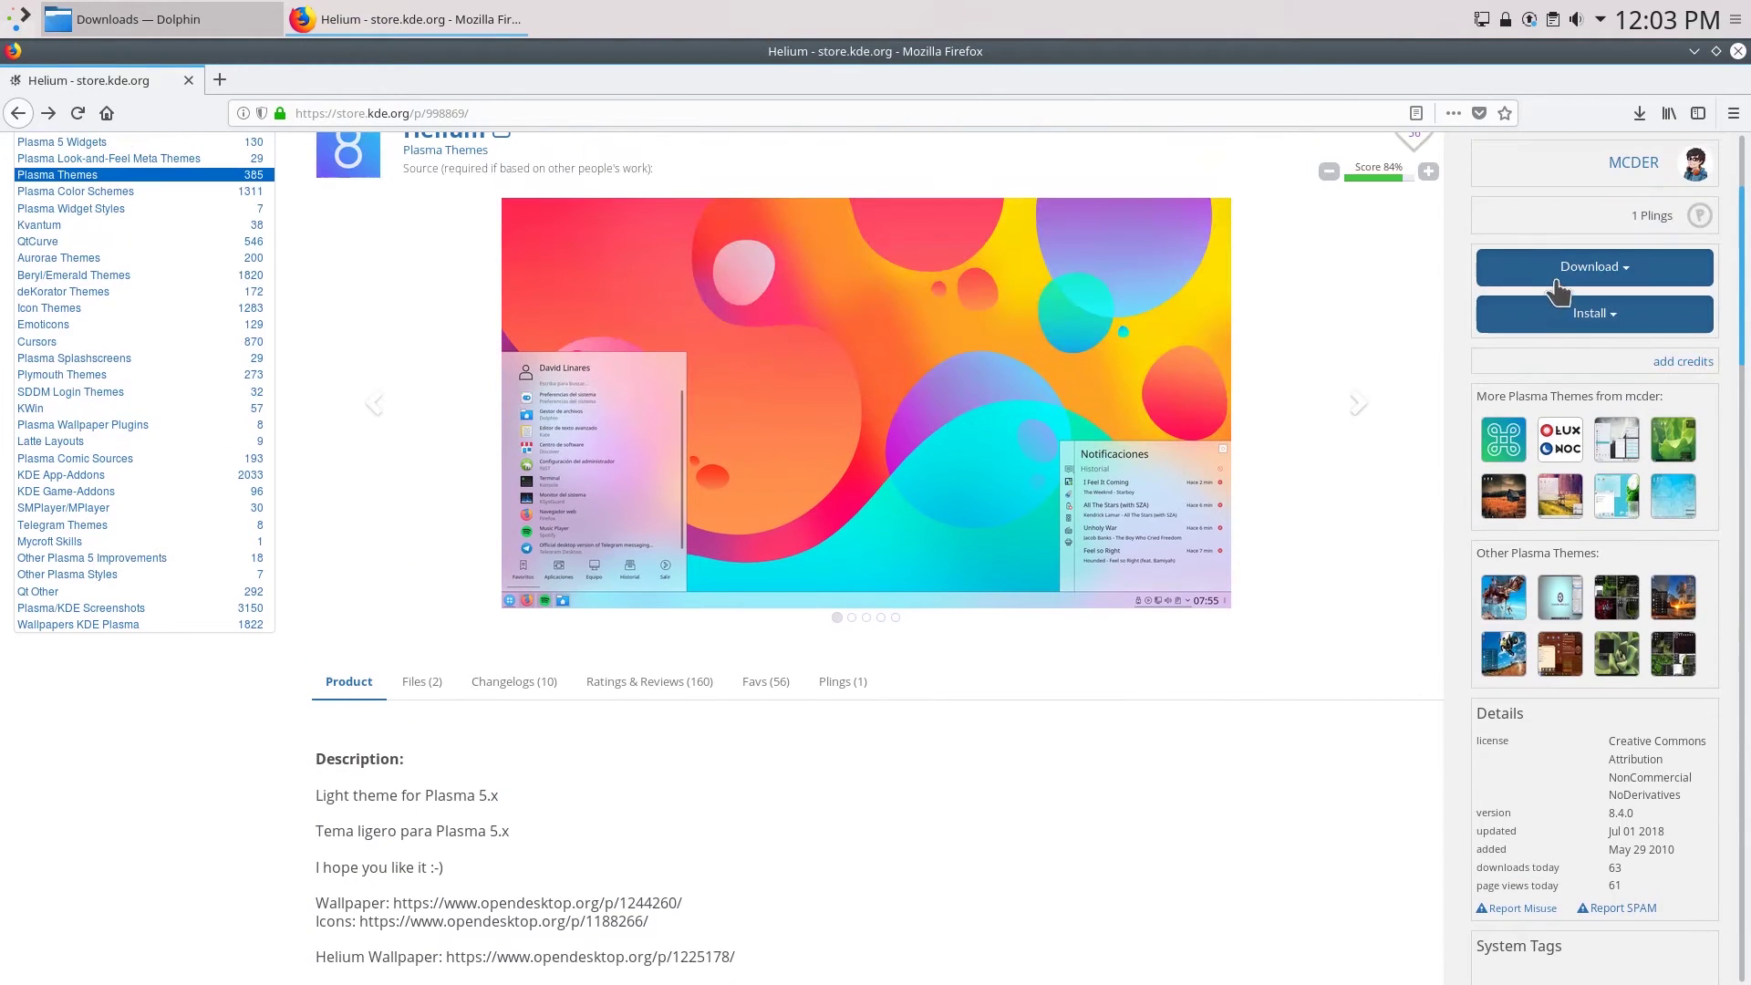
Save Helium-v840.tar.gz to disk and bring up the Downloads folder in Dolphin
{"action": "left_click", "coordinate": [1560, 278]}
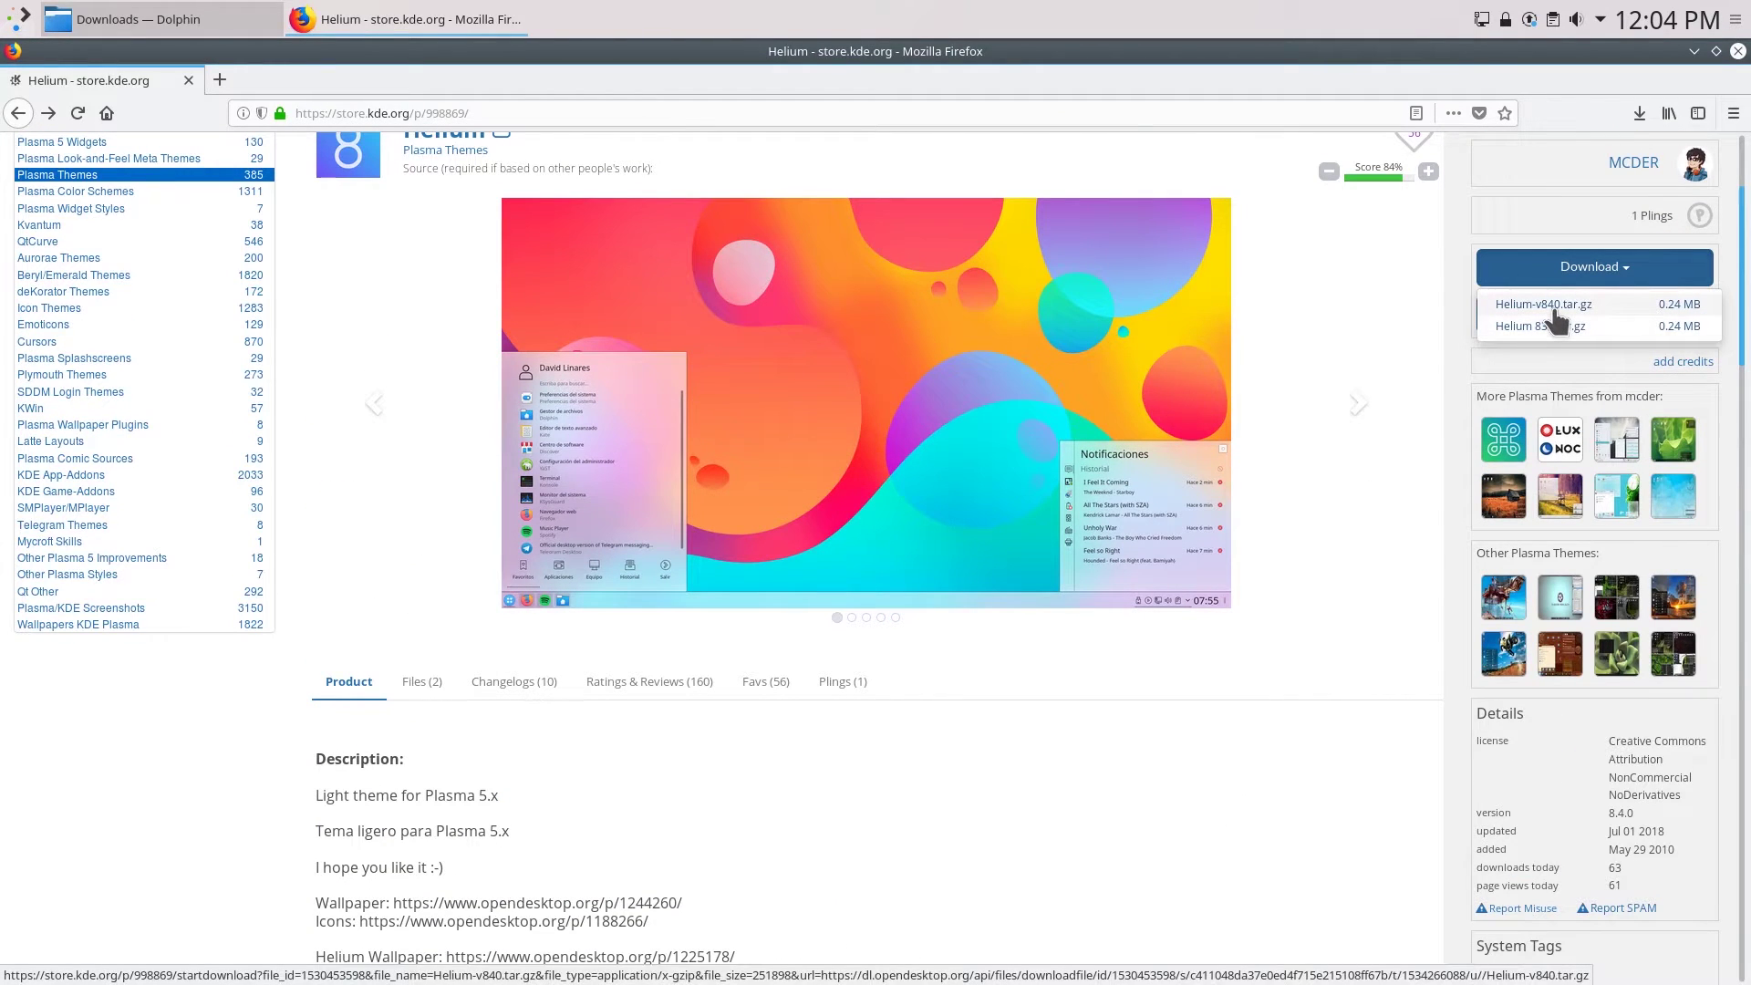
{"action": "left_click", "coordinate": [1555, 311]}
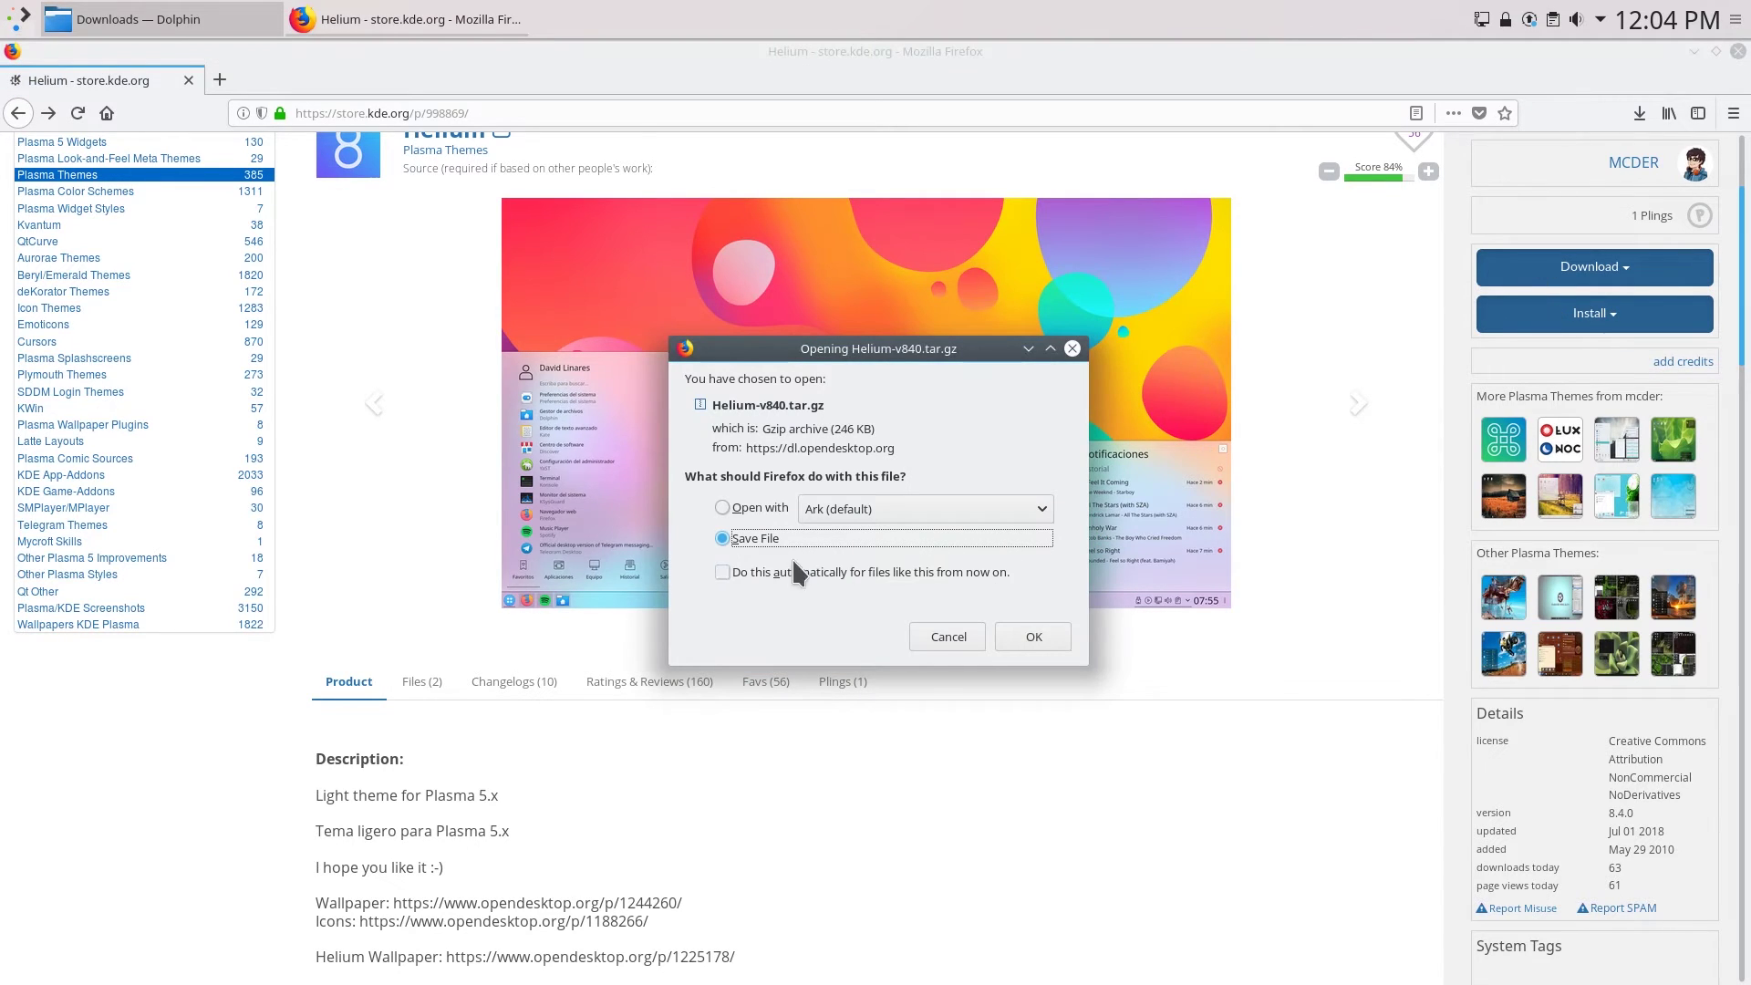
{"action": "left_click", "coordinate": [1011, 636]}
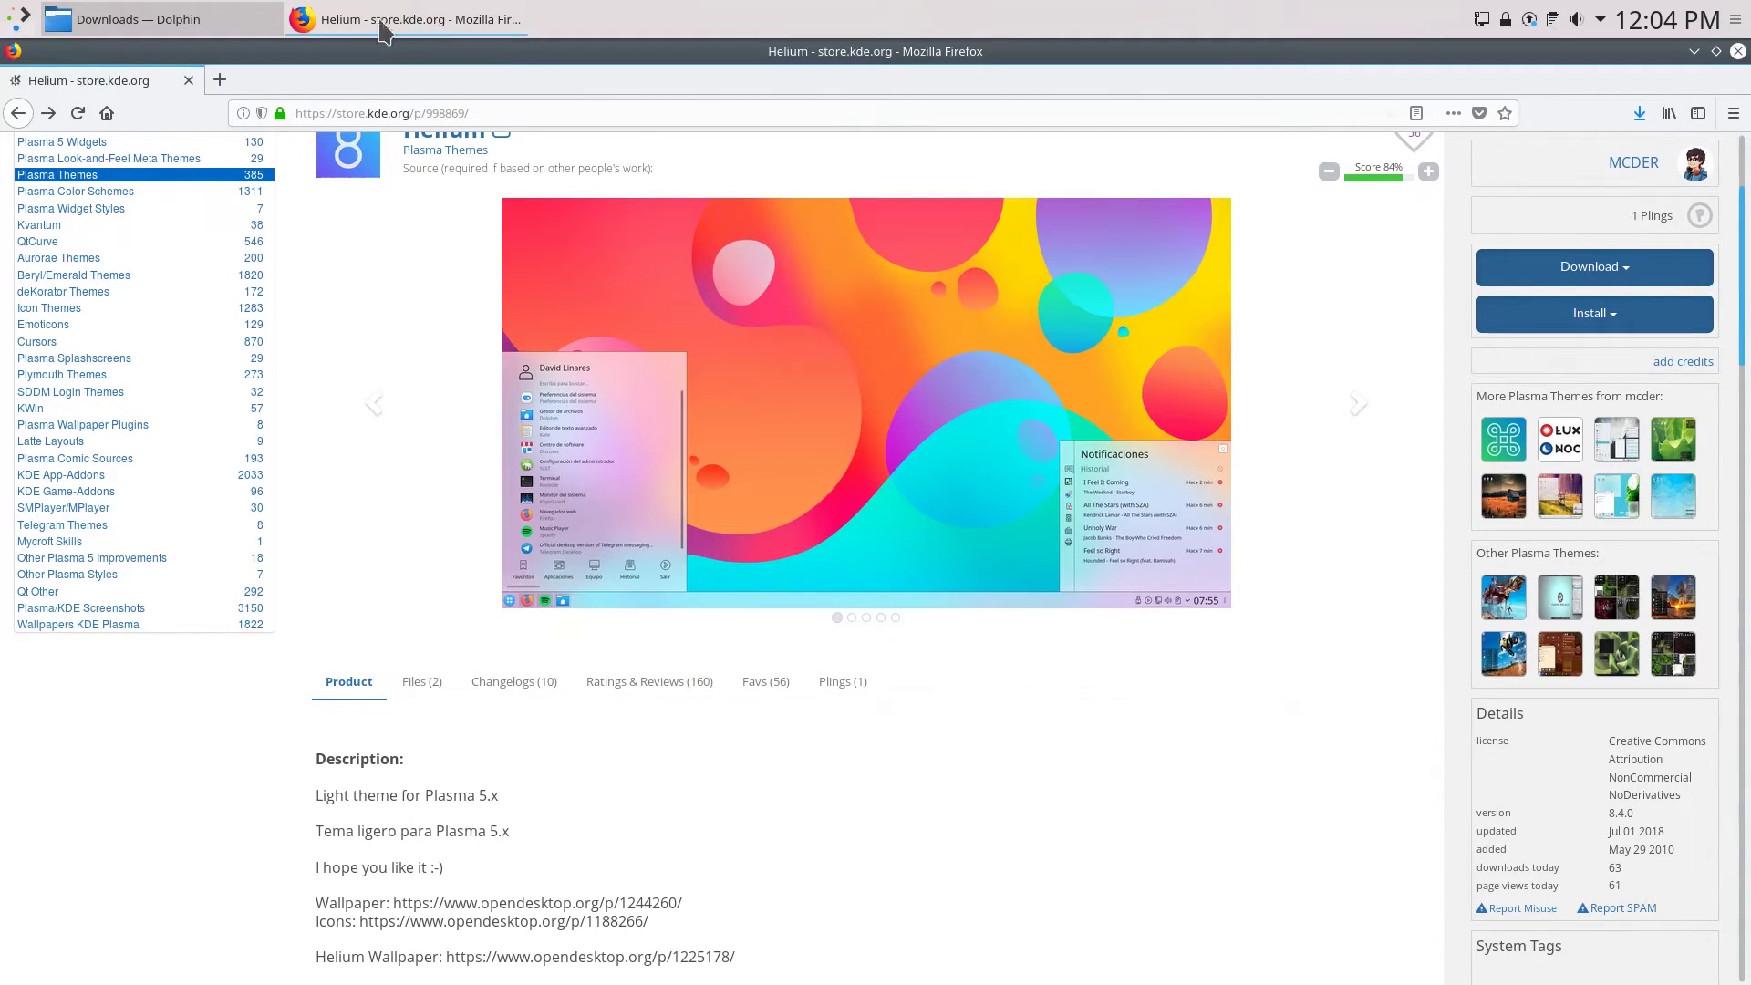
{"action": "left_click", "coordinate": [183, 12]}
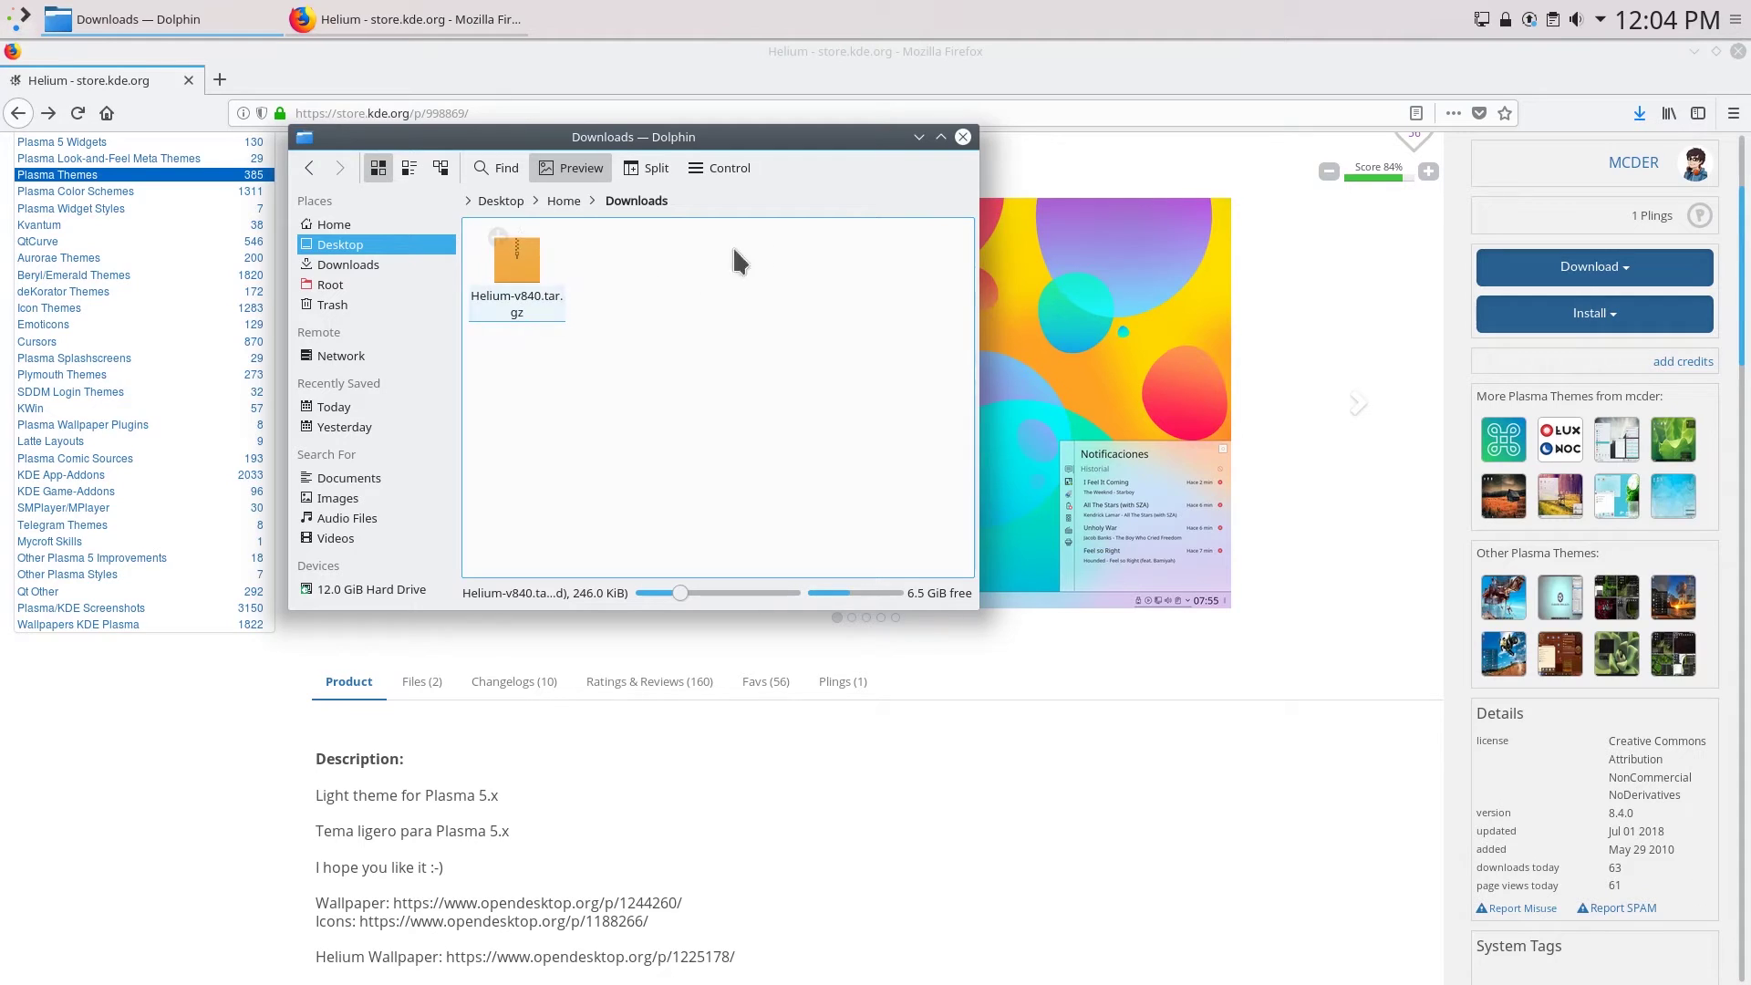
Launch System Settings and go to Workspace Theme's Desktop Theme page
{"action": "left_click", "coordinate": [19, 18]}
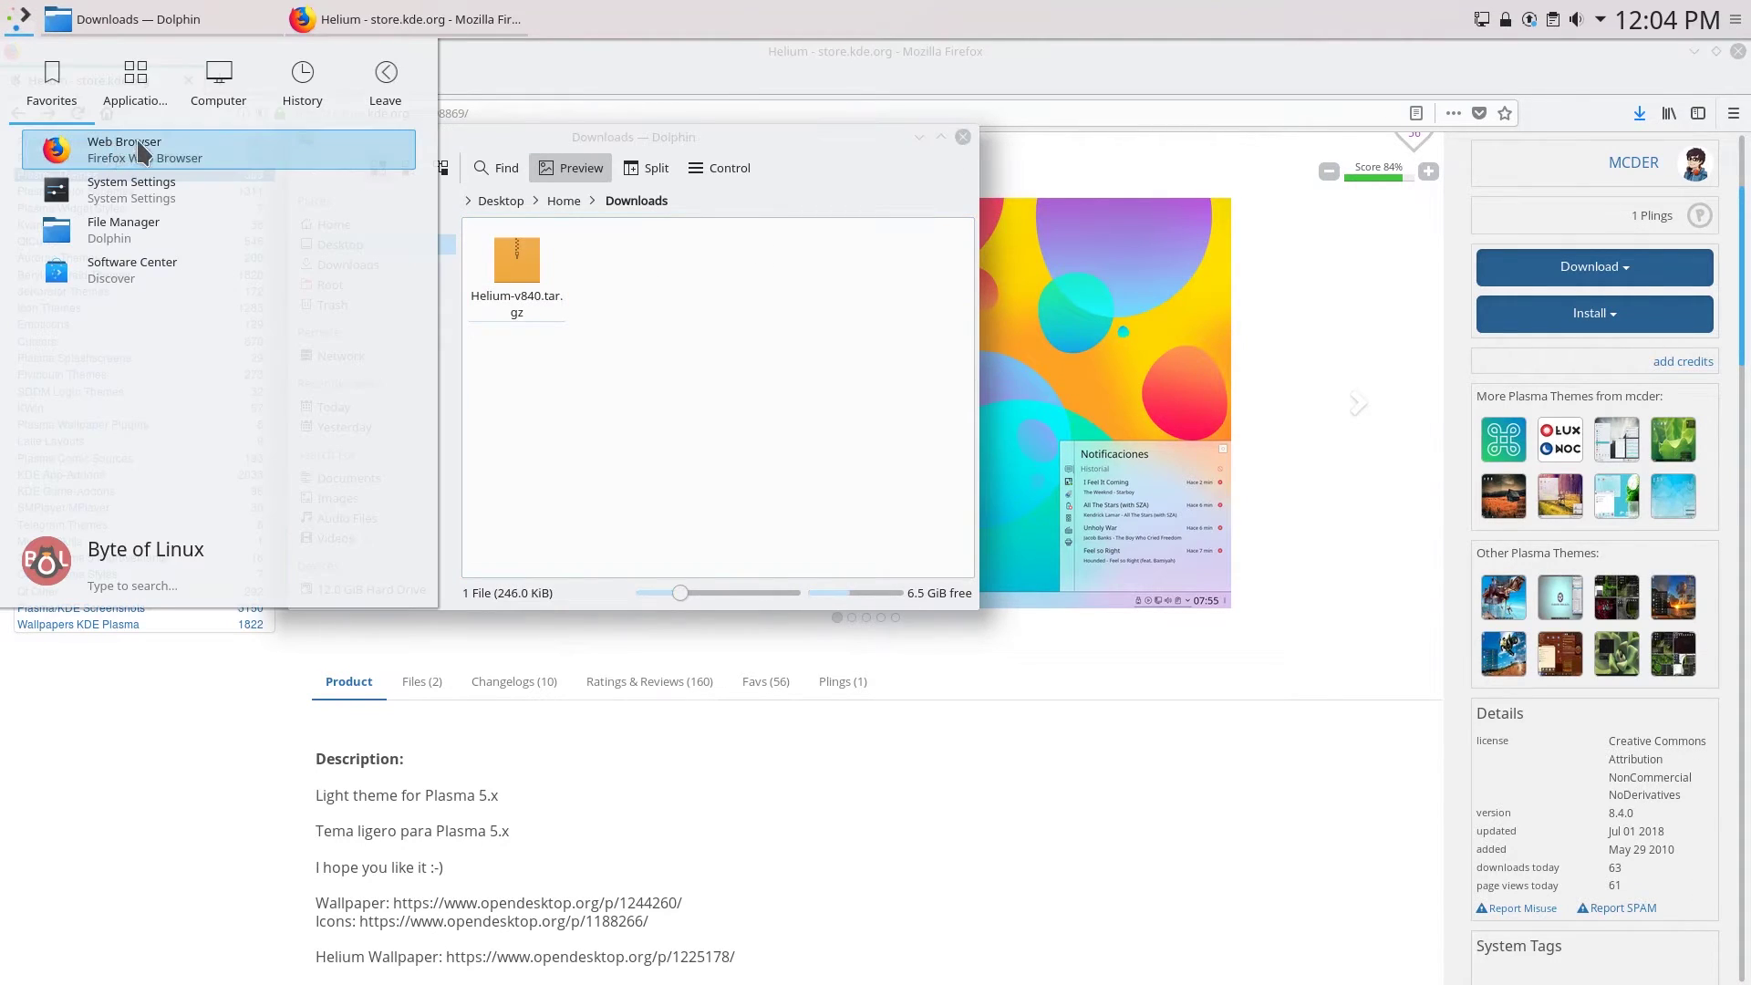
{"action": "left_click", "coordinate": [155, 208]}
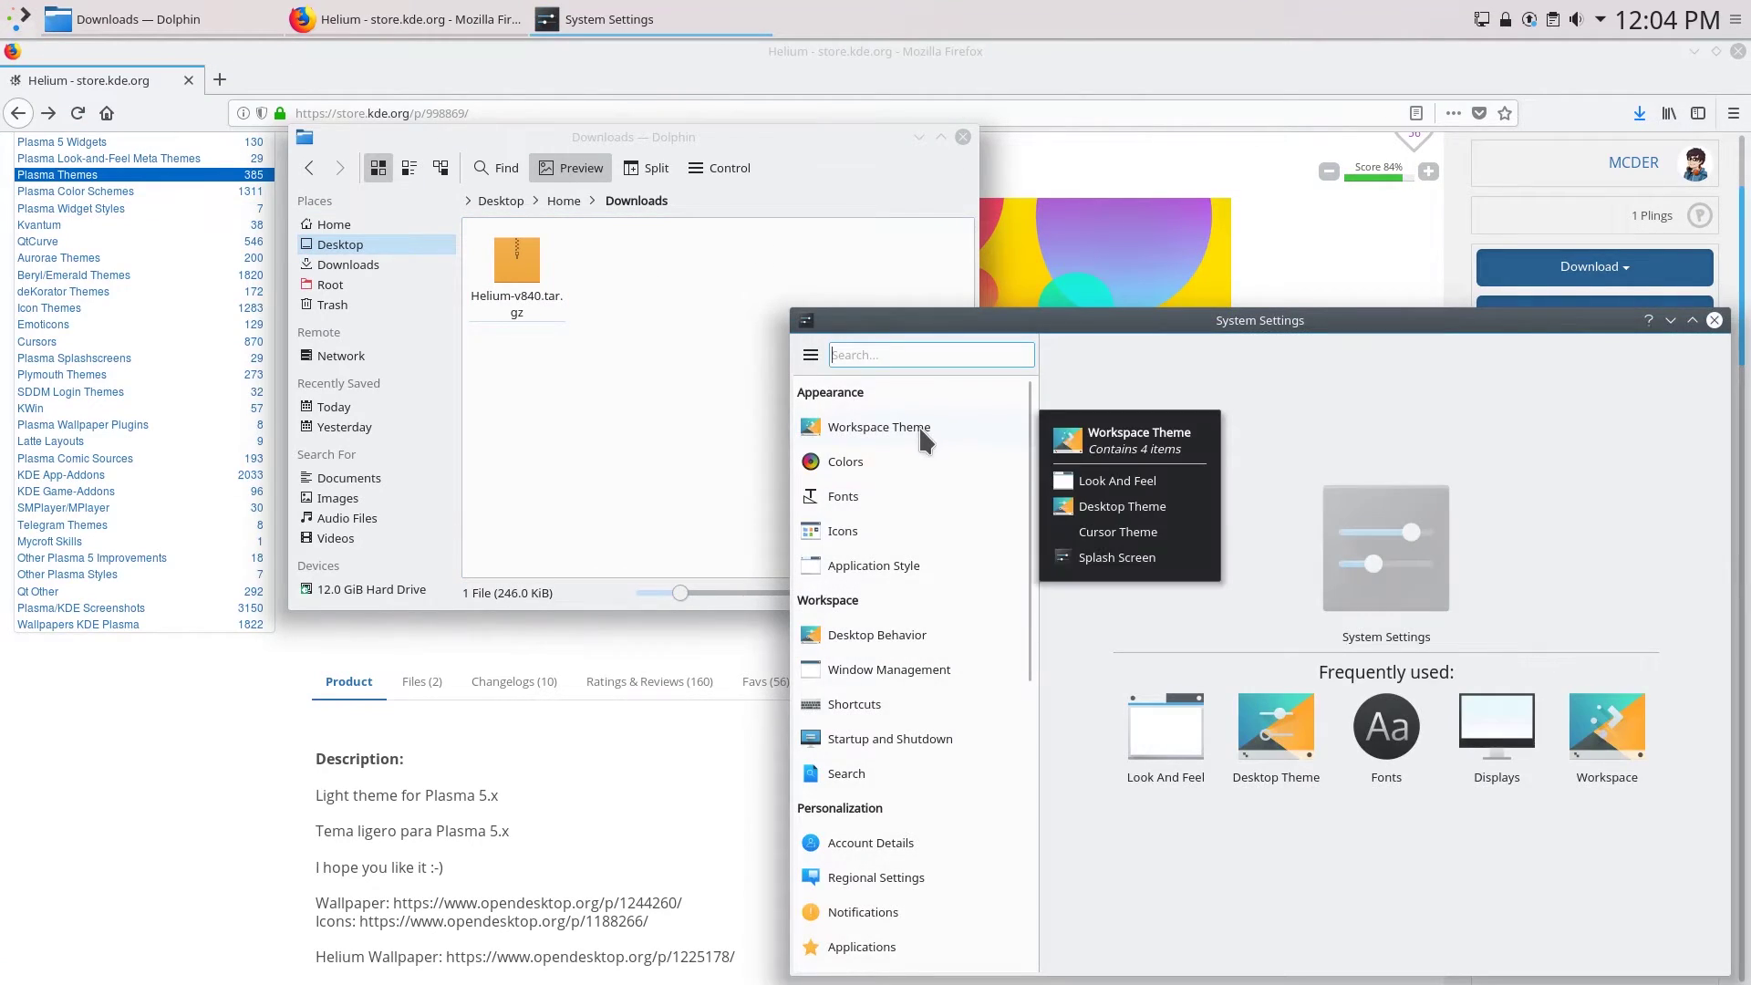
{"action": "left_click", "coordinate": [921, 432]}
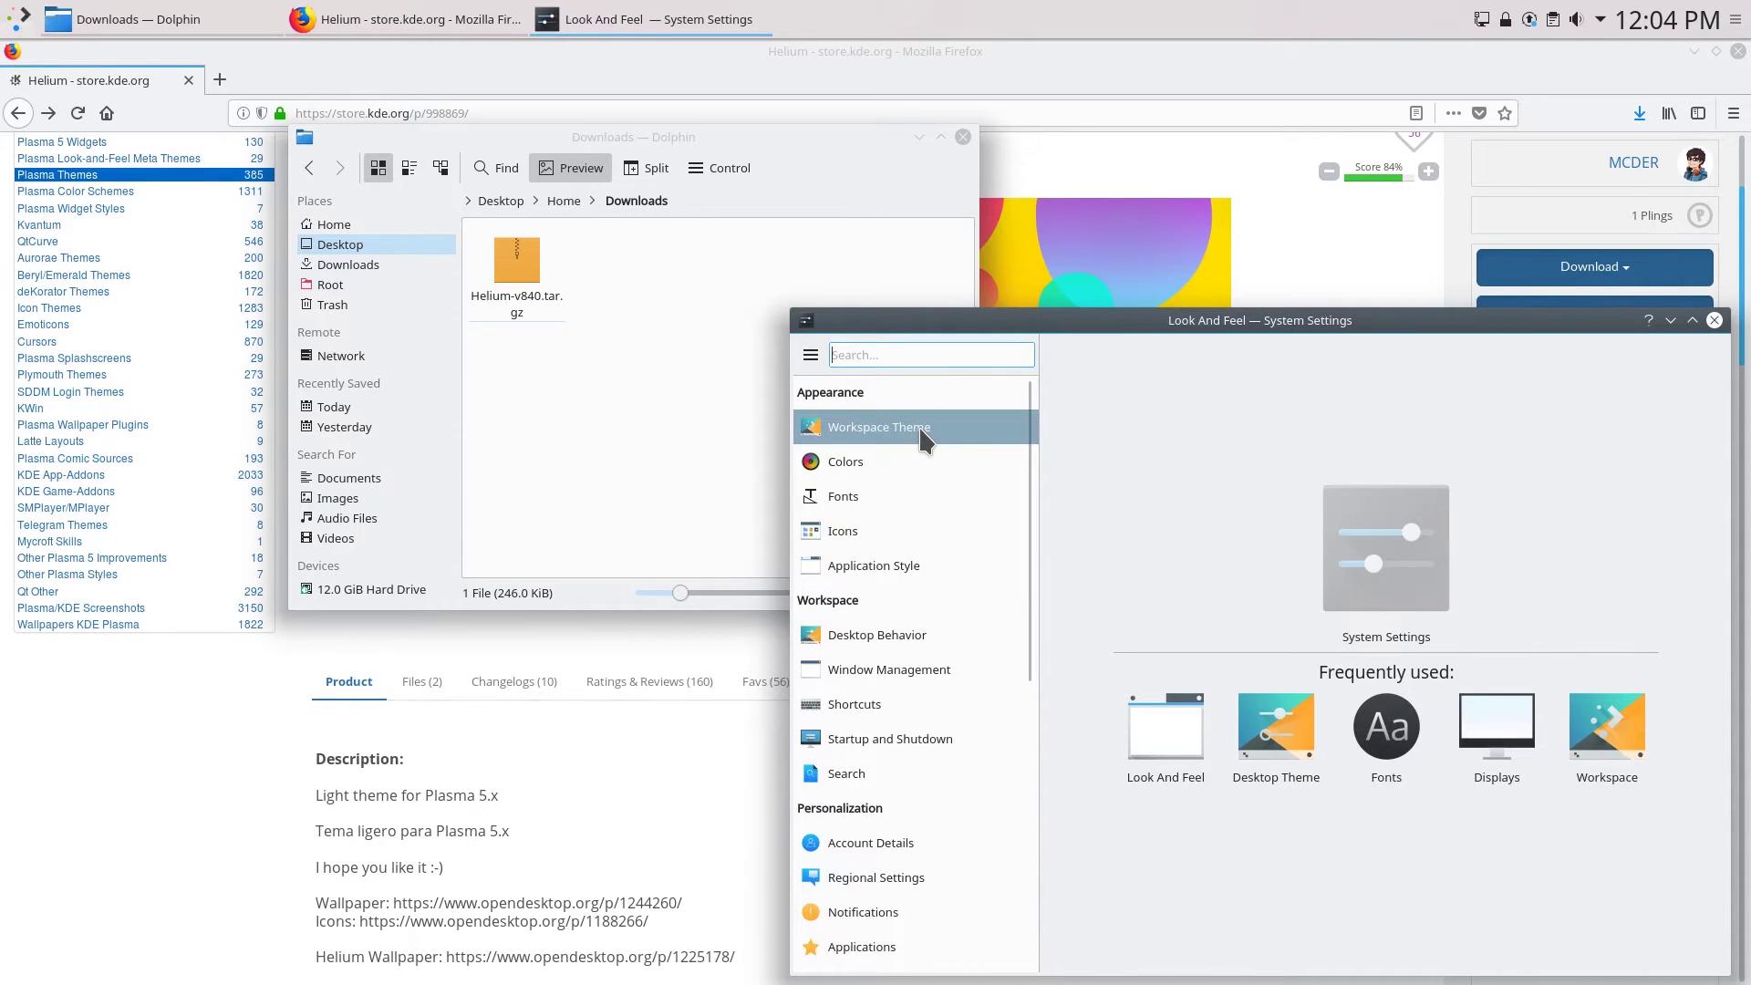
{"action": "left_click", "coordinate": [954, 425]}
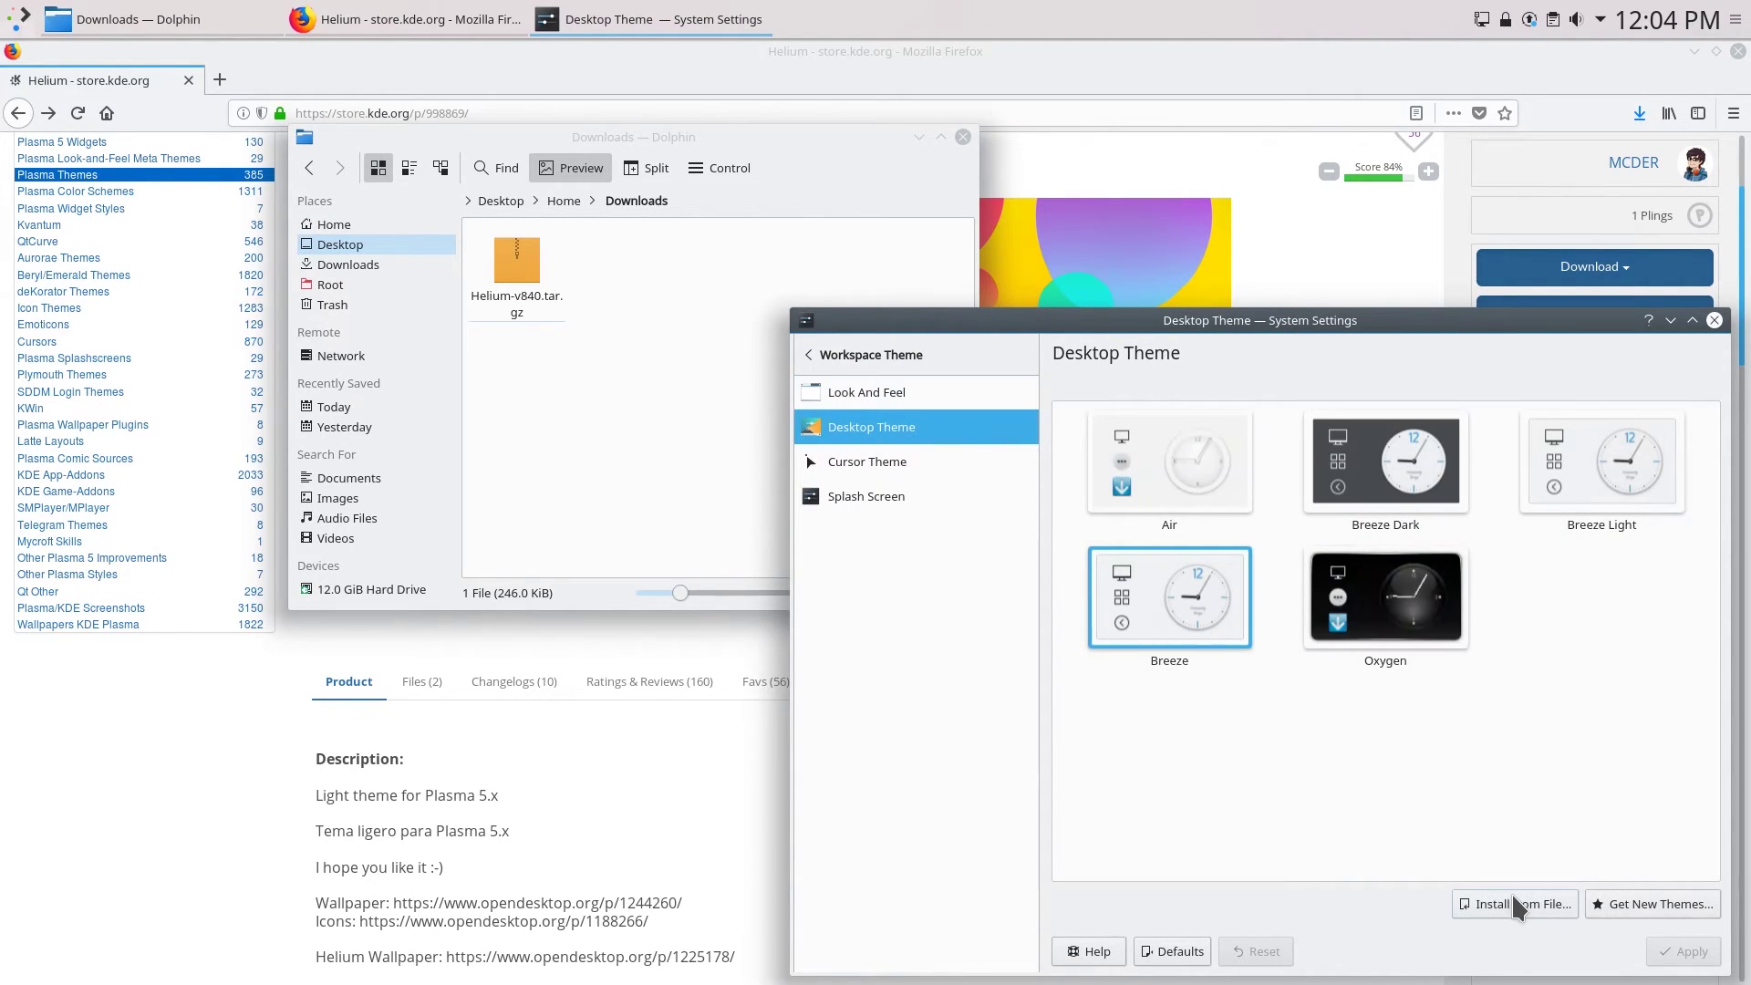
Install the desktop theme from Helium-v840.tar.gz in the Downloads folder
{"action": "left_click", "coordinate": [1512, 893]}
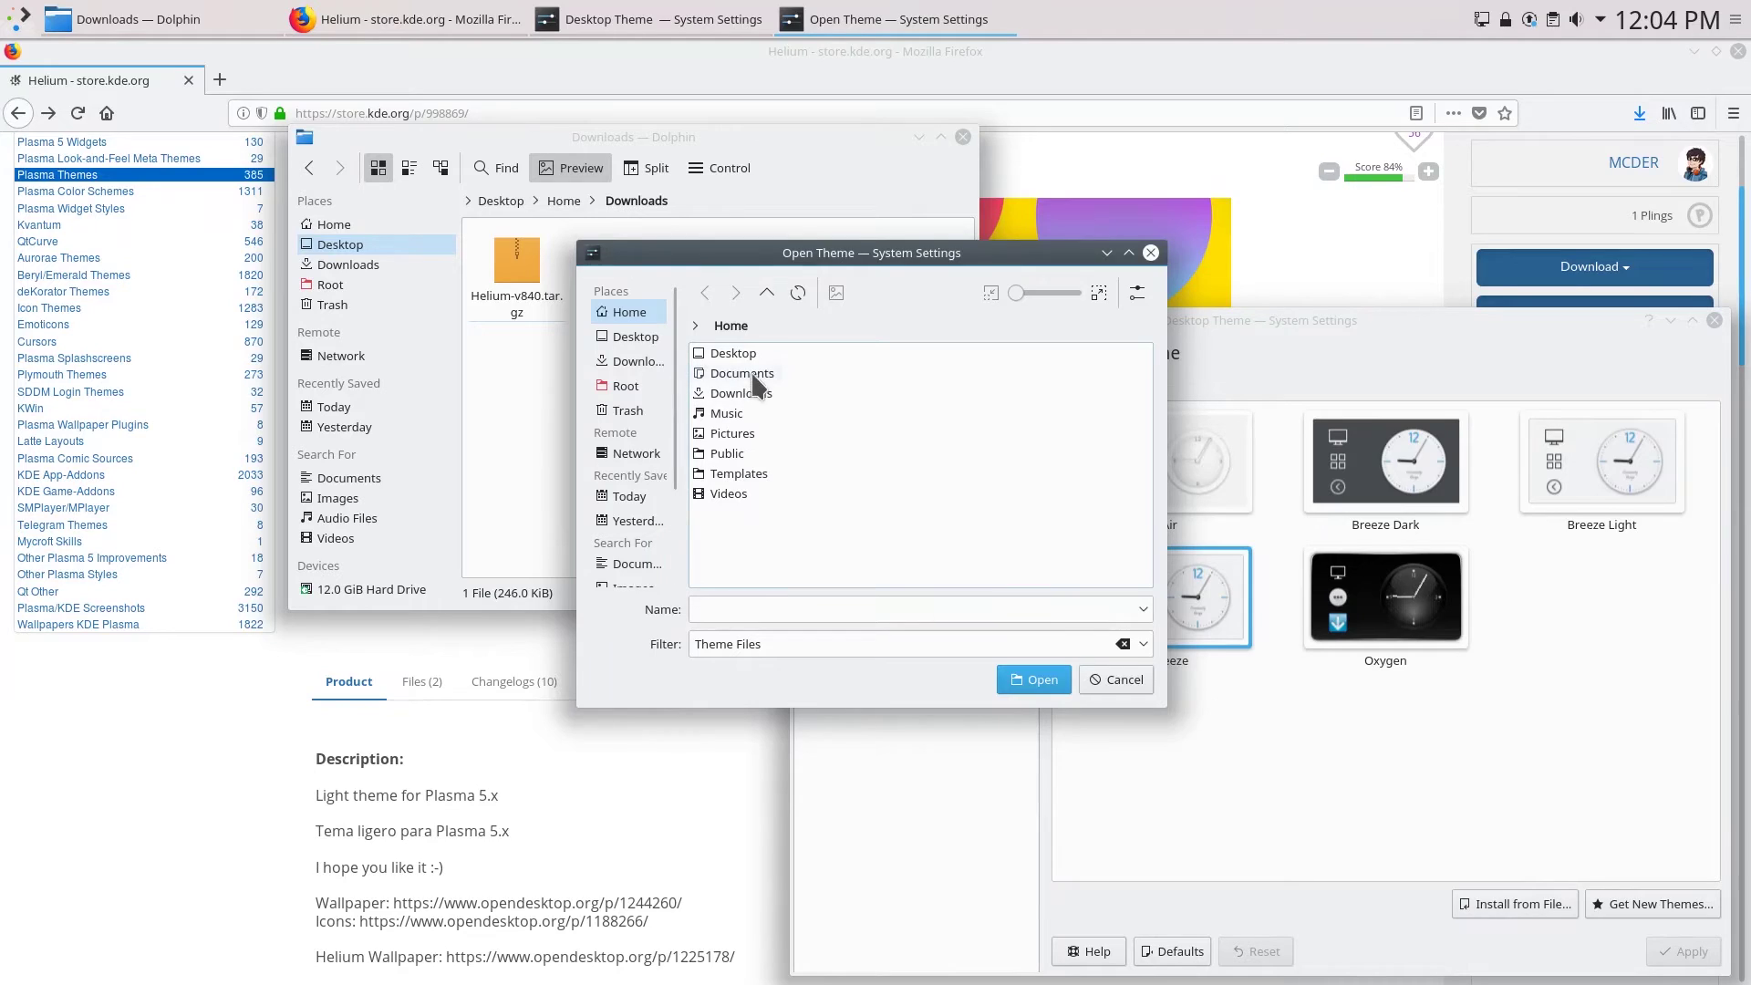
{"action": "left_click", "coordinate": [754, 394]}
{"action": "left_click", "coordinate": [753, 352]}
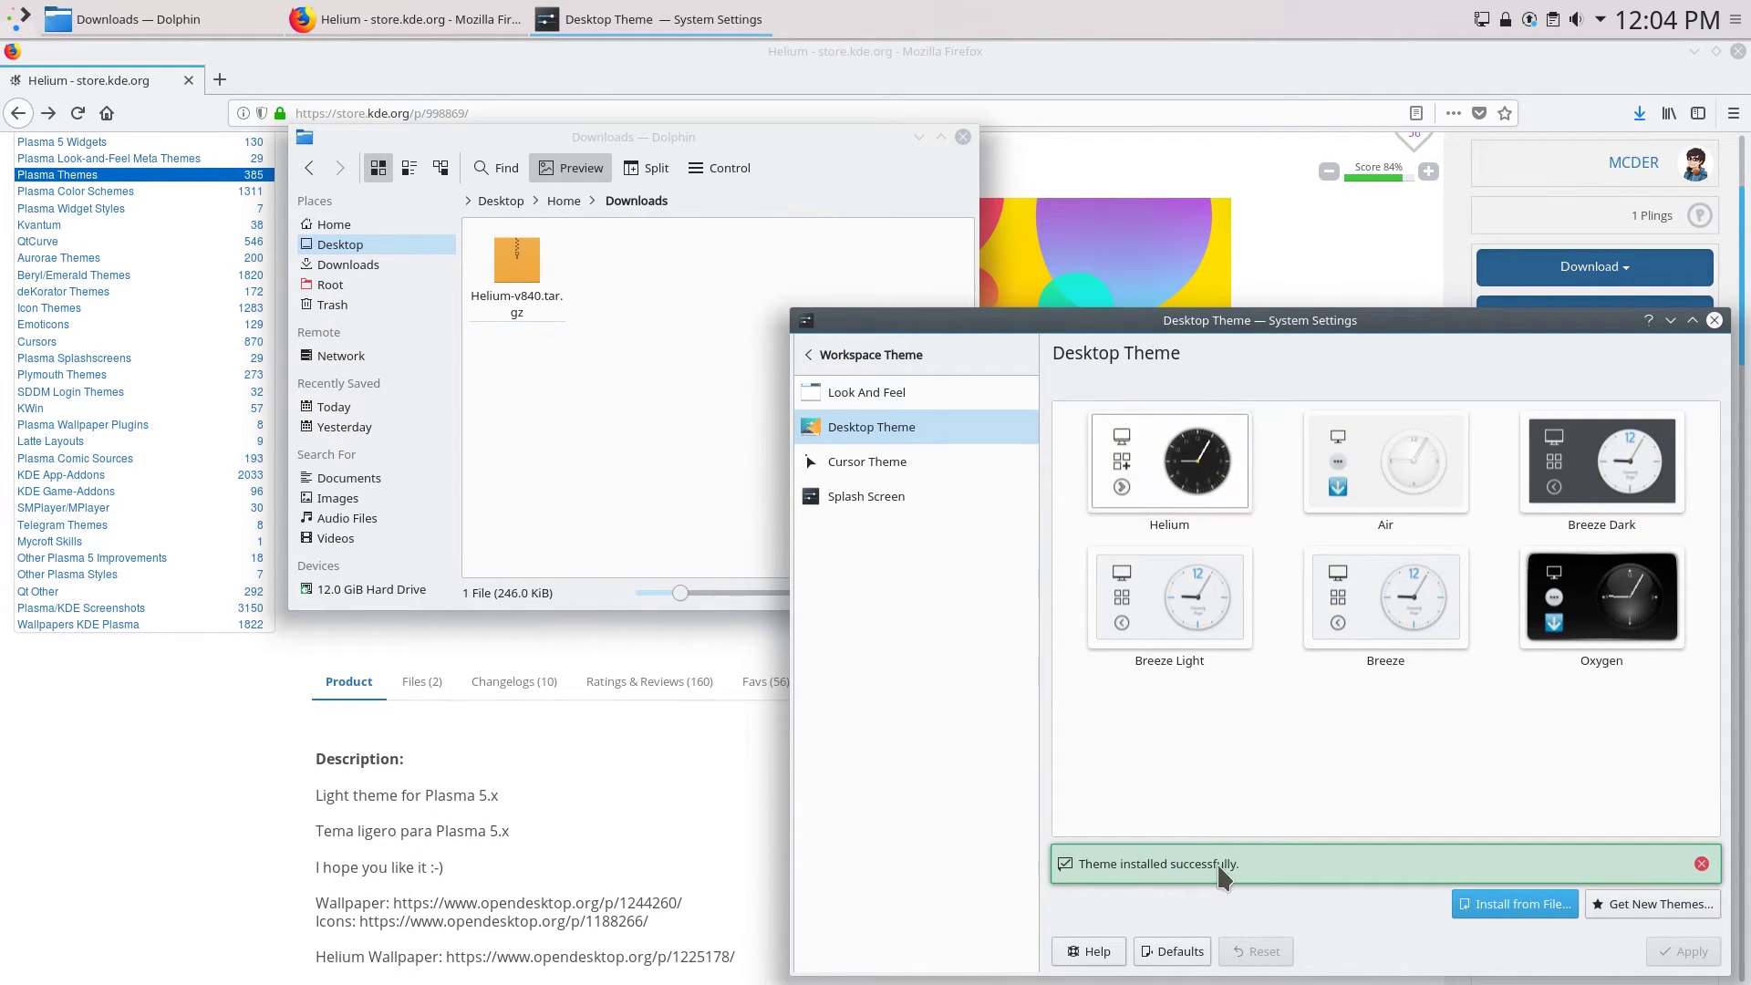
Select and apply Helium as the desktop theme, then compare the Look And Feel and Desktop Theme pages
{"action": "left_click", "coordinate": [1182, 467]}
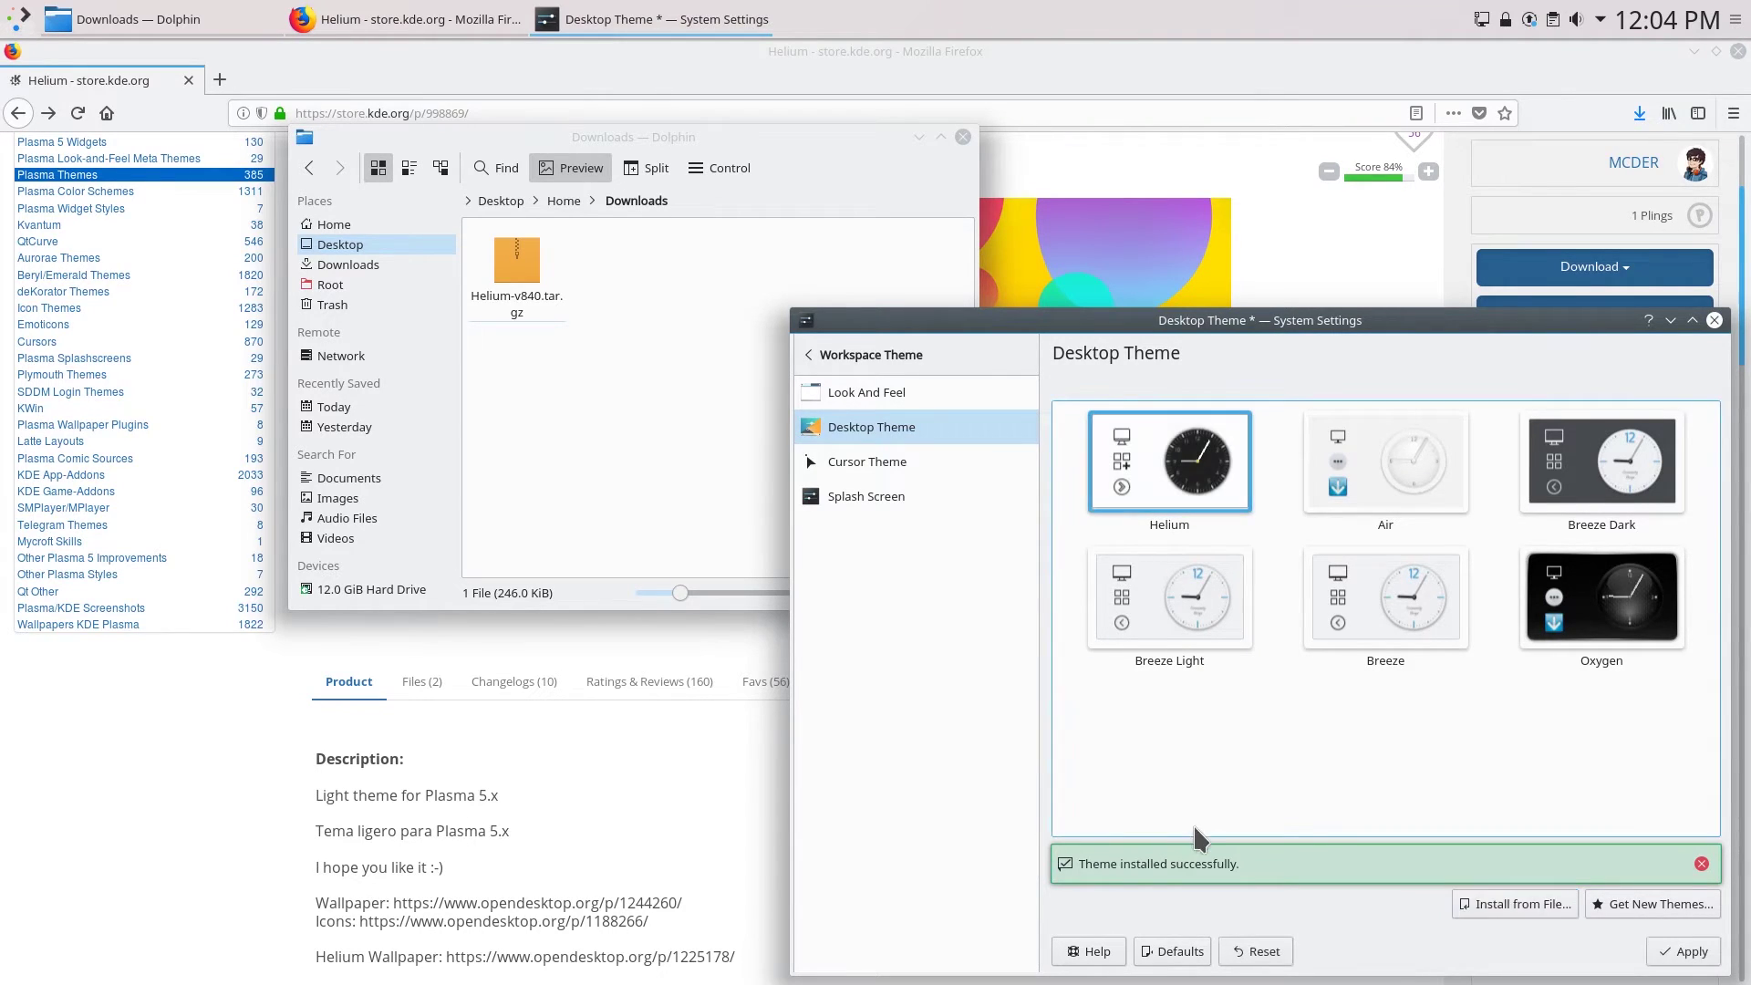
{"action": "left_click", "coordinate": [1701, 948]}
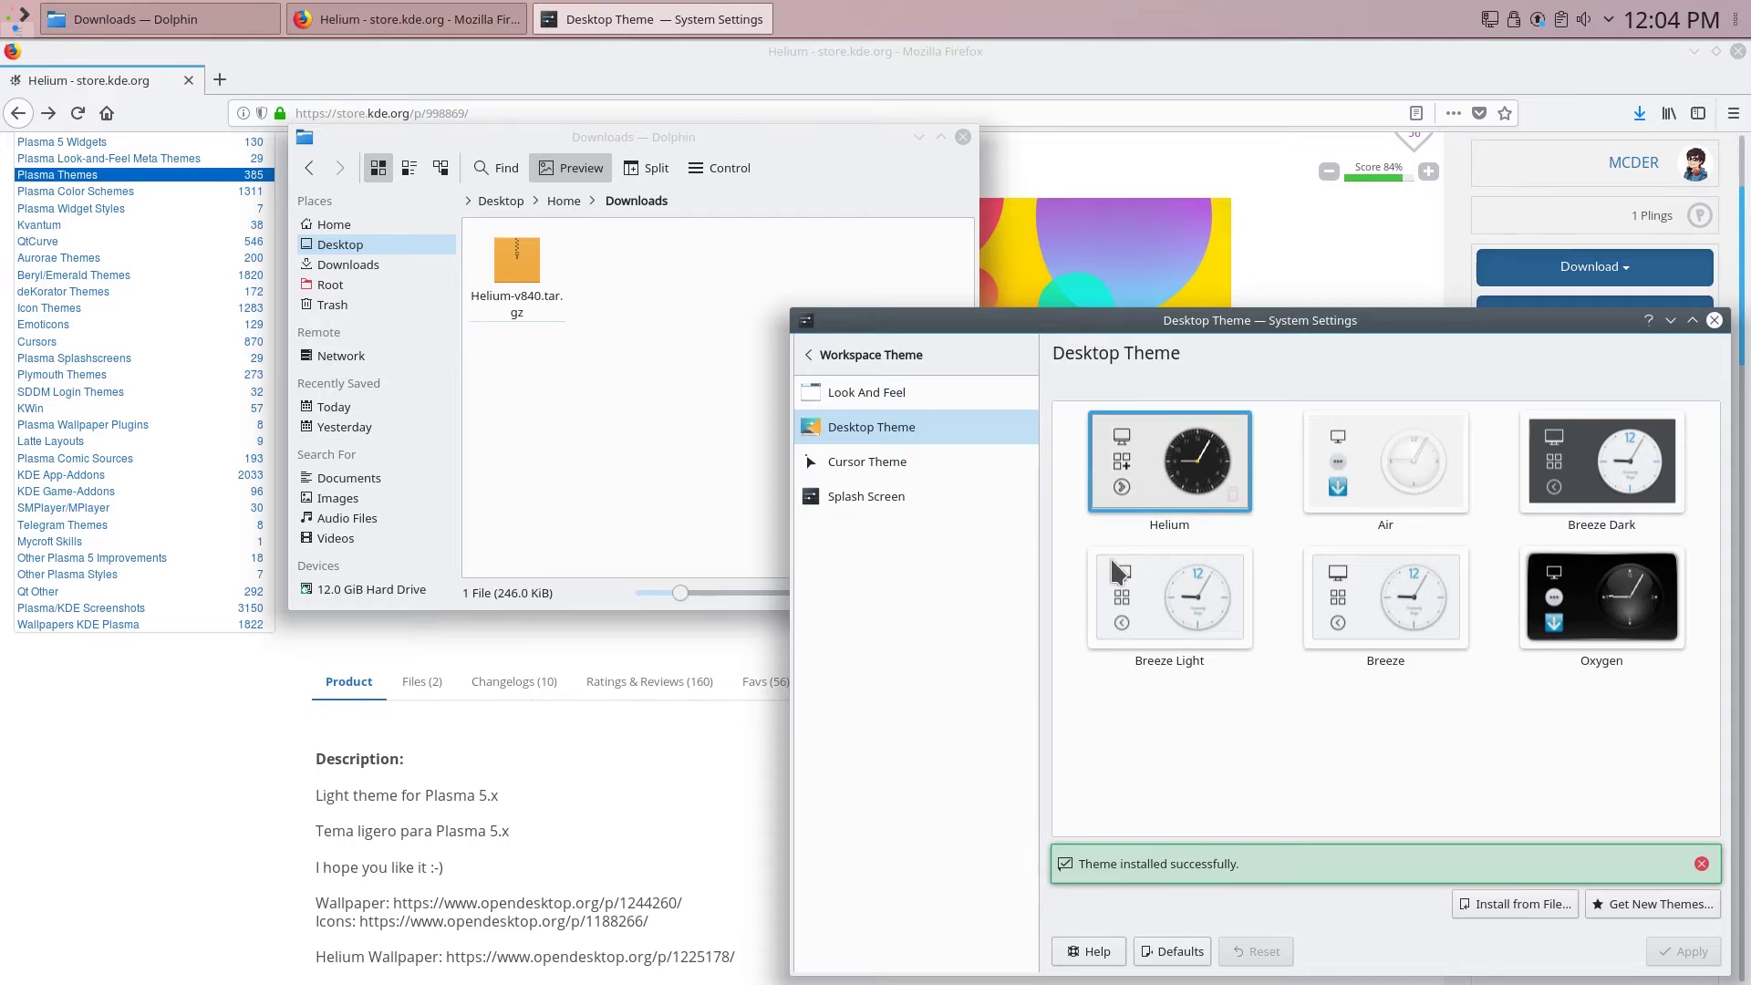
{"action": "left_click_drag", "start_coordinate": [1185, 320], "coordinate": [984, 229]}
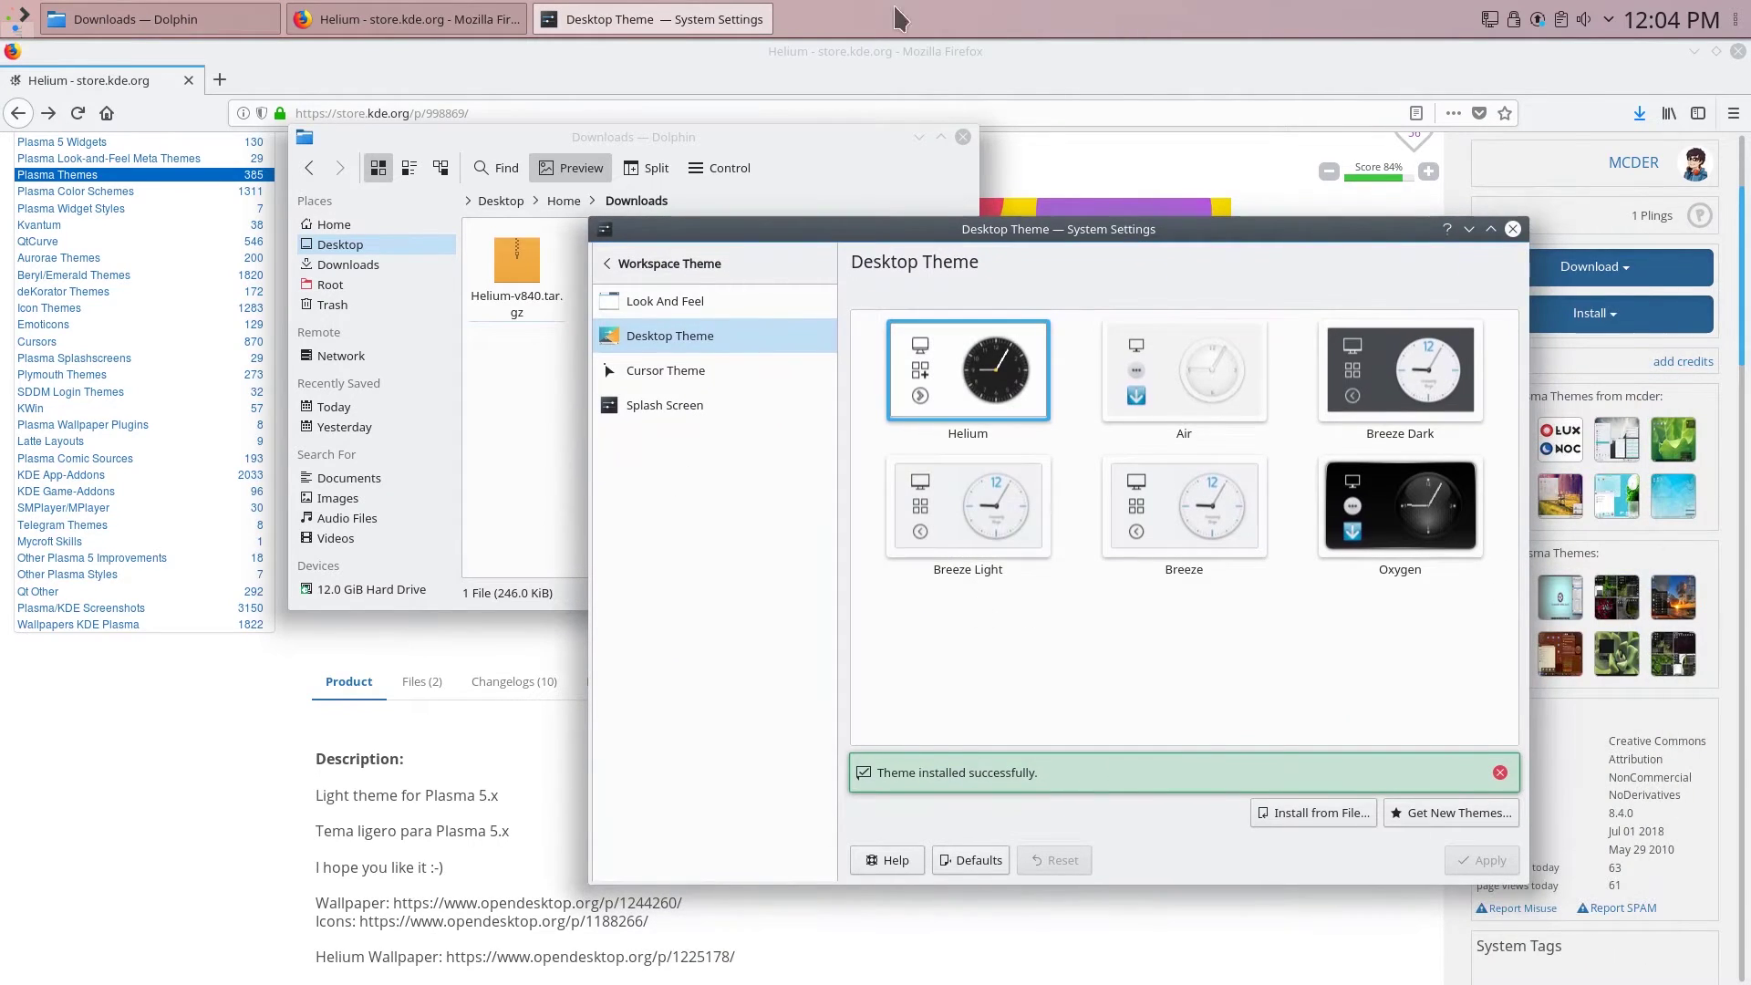
{"action": "left_click", "coordinate": [684, 303]}
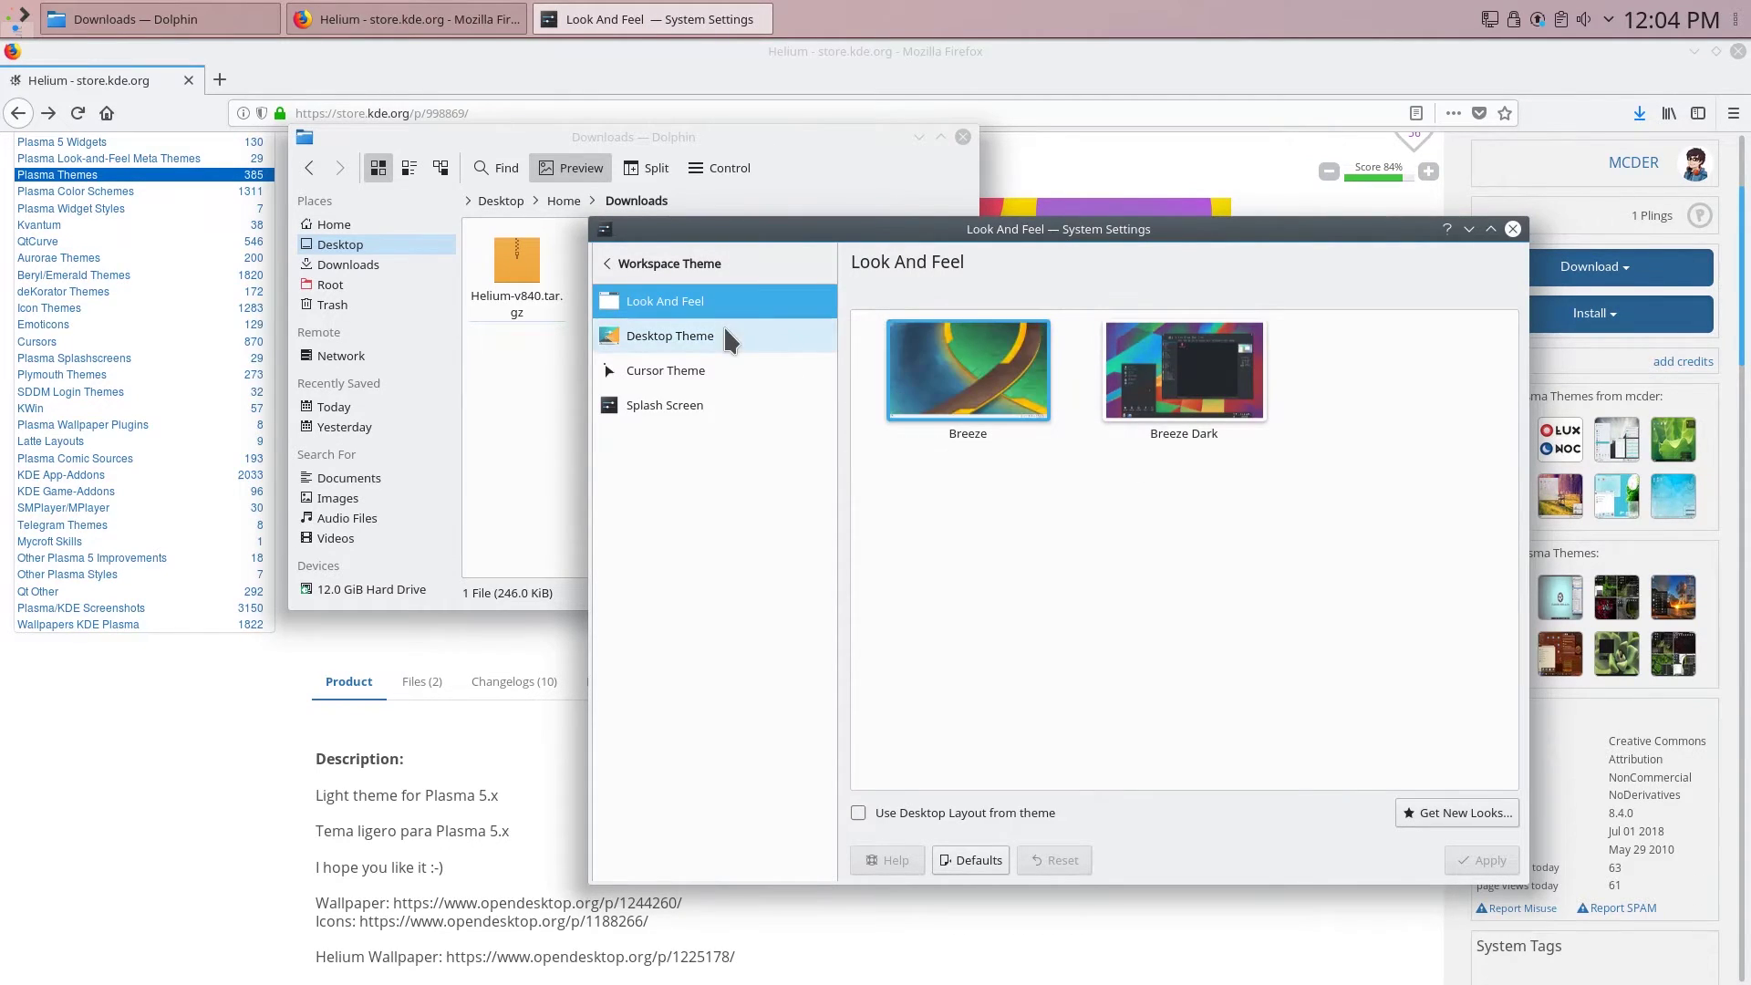
{"action": "left_click", "coordinate": [729, 339]}
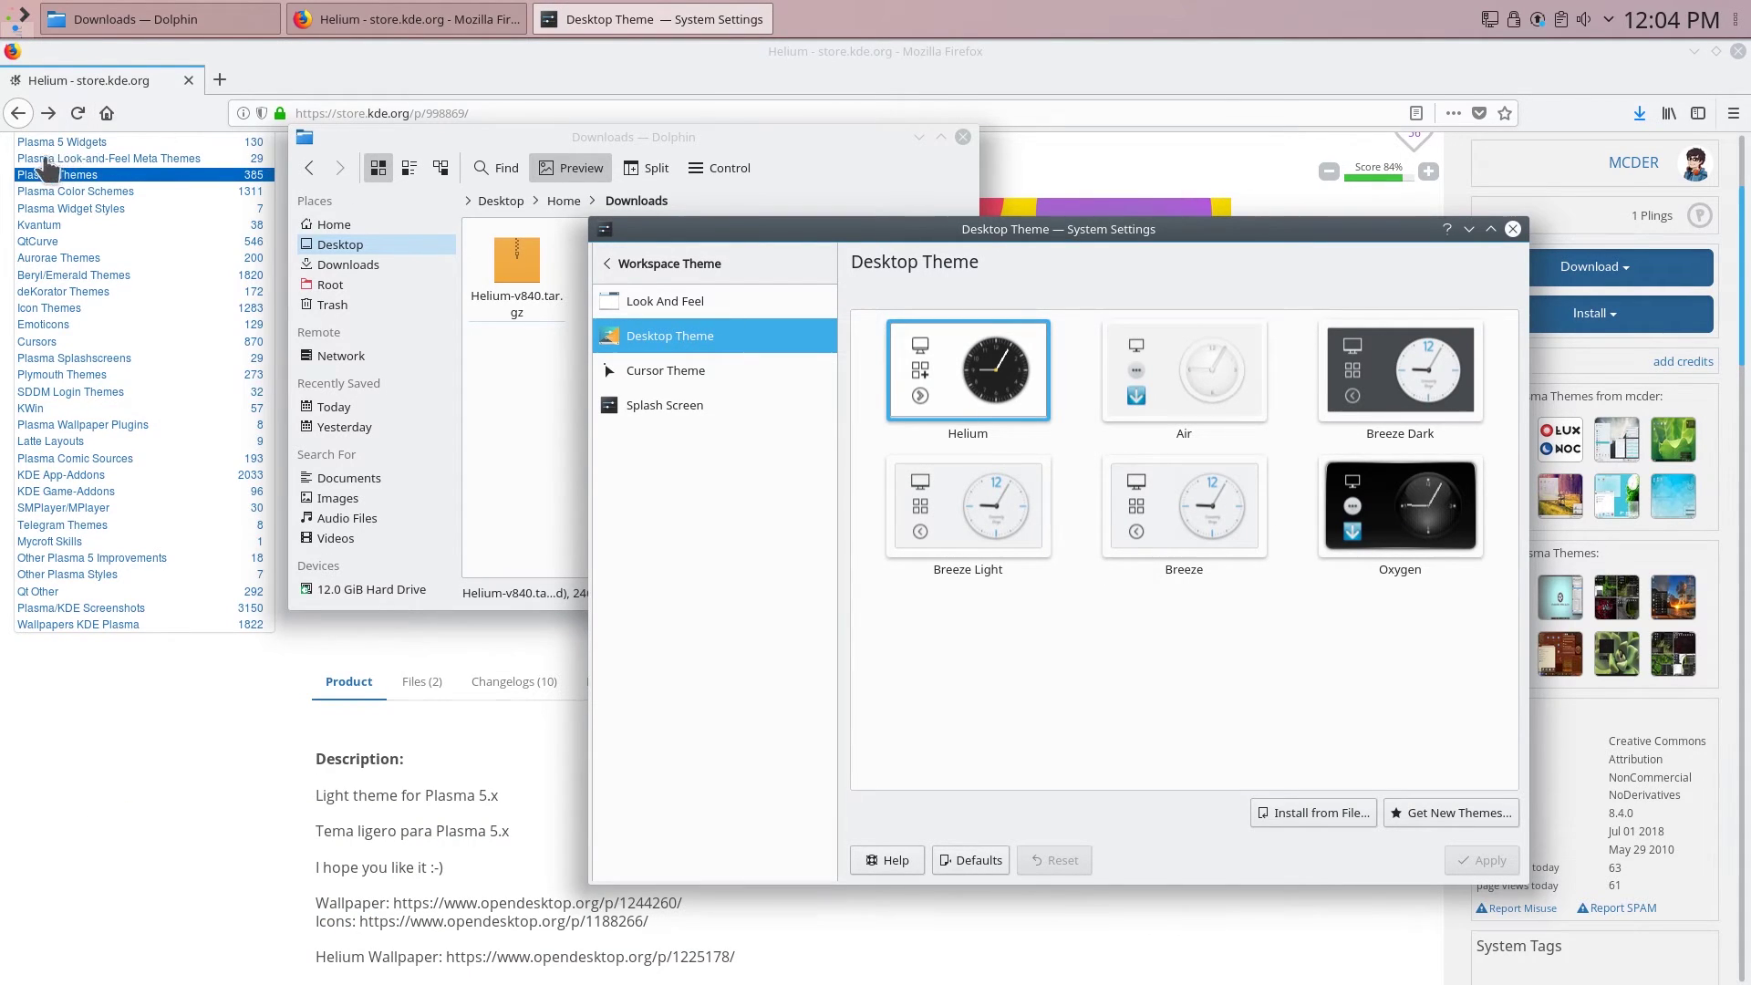
{"action": "left_click", "coordinate": [748, 304]}
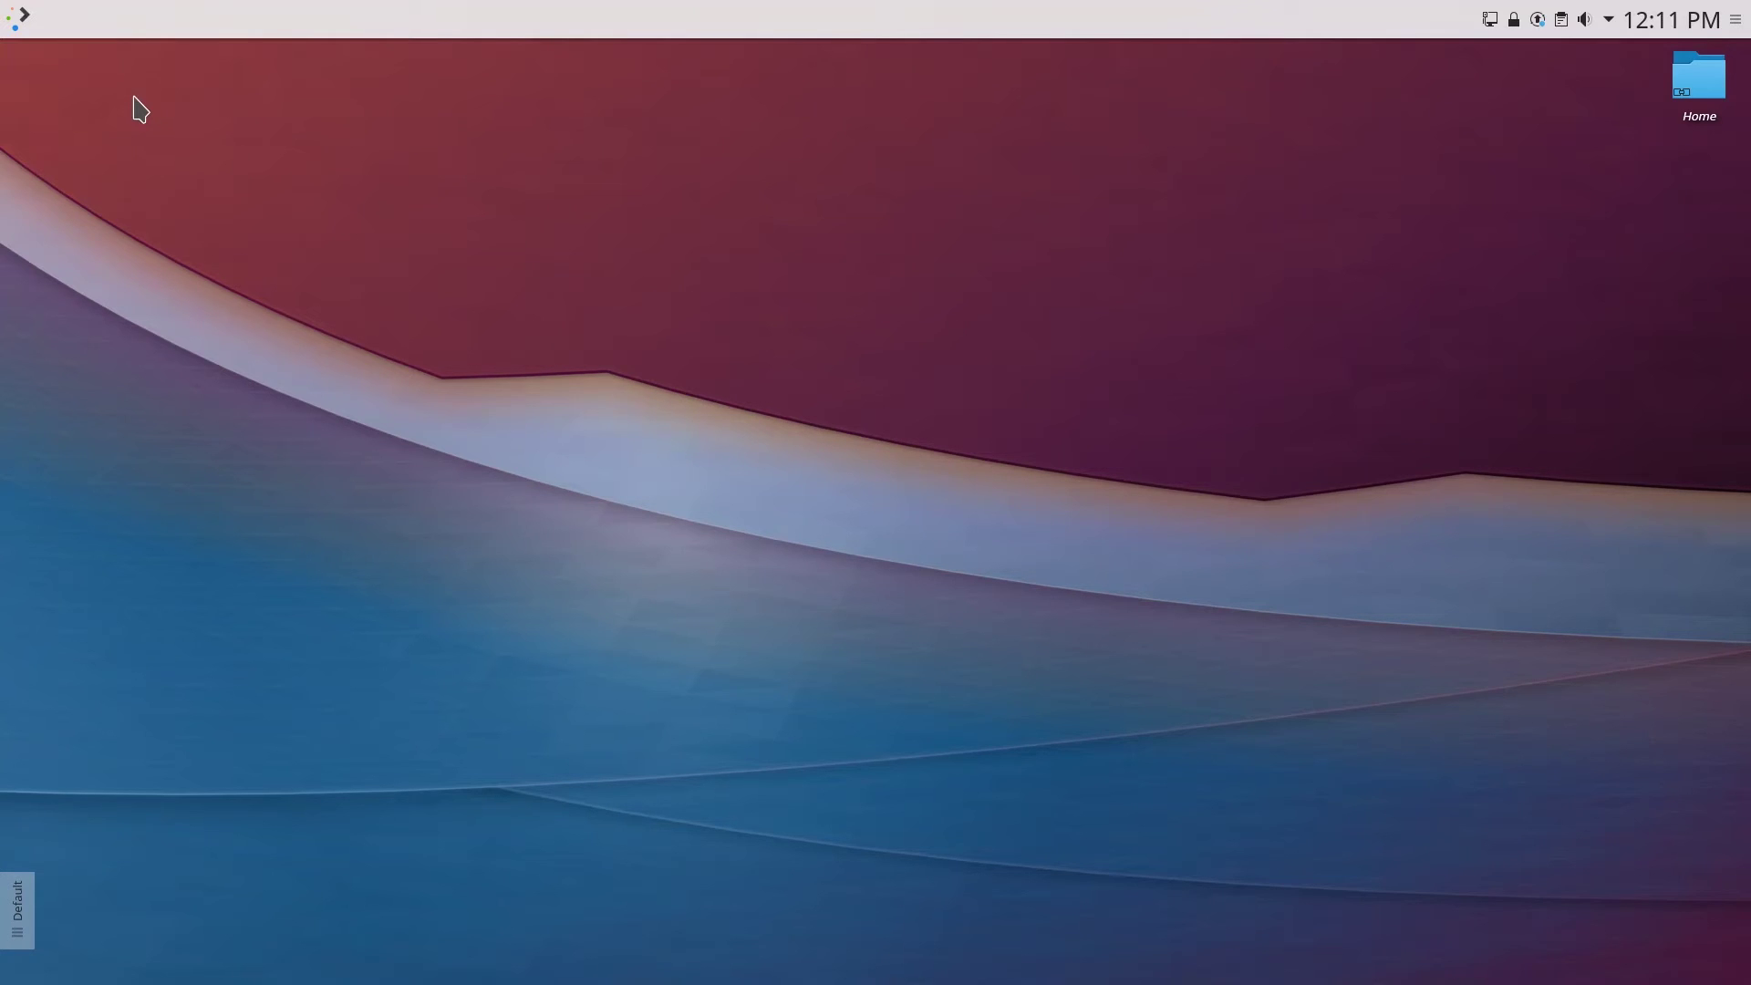
Open the application launcher with the Meta key to see the Helium styling
{"action": "key", "text": "super"}
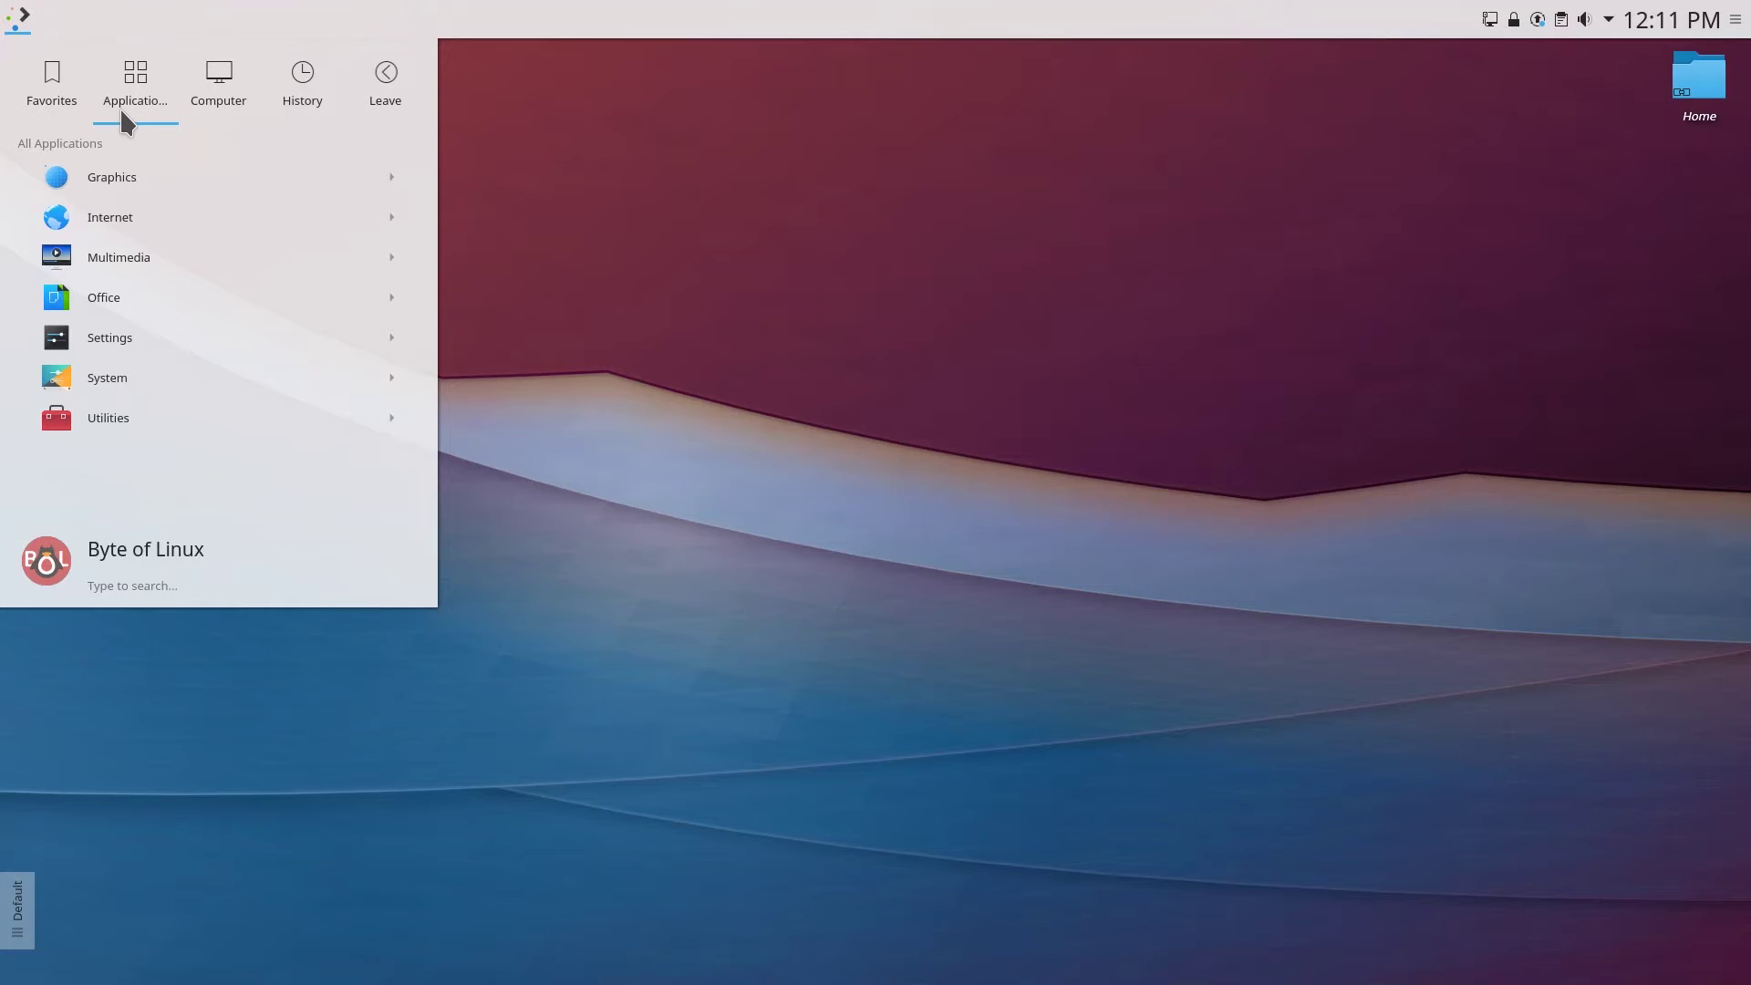
Launch System Settings from Favorites and go to the Workspace Theme settings
{"action": "mouse_move", "coordinate": [67, 95]}
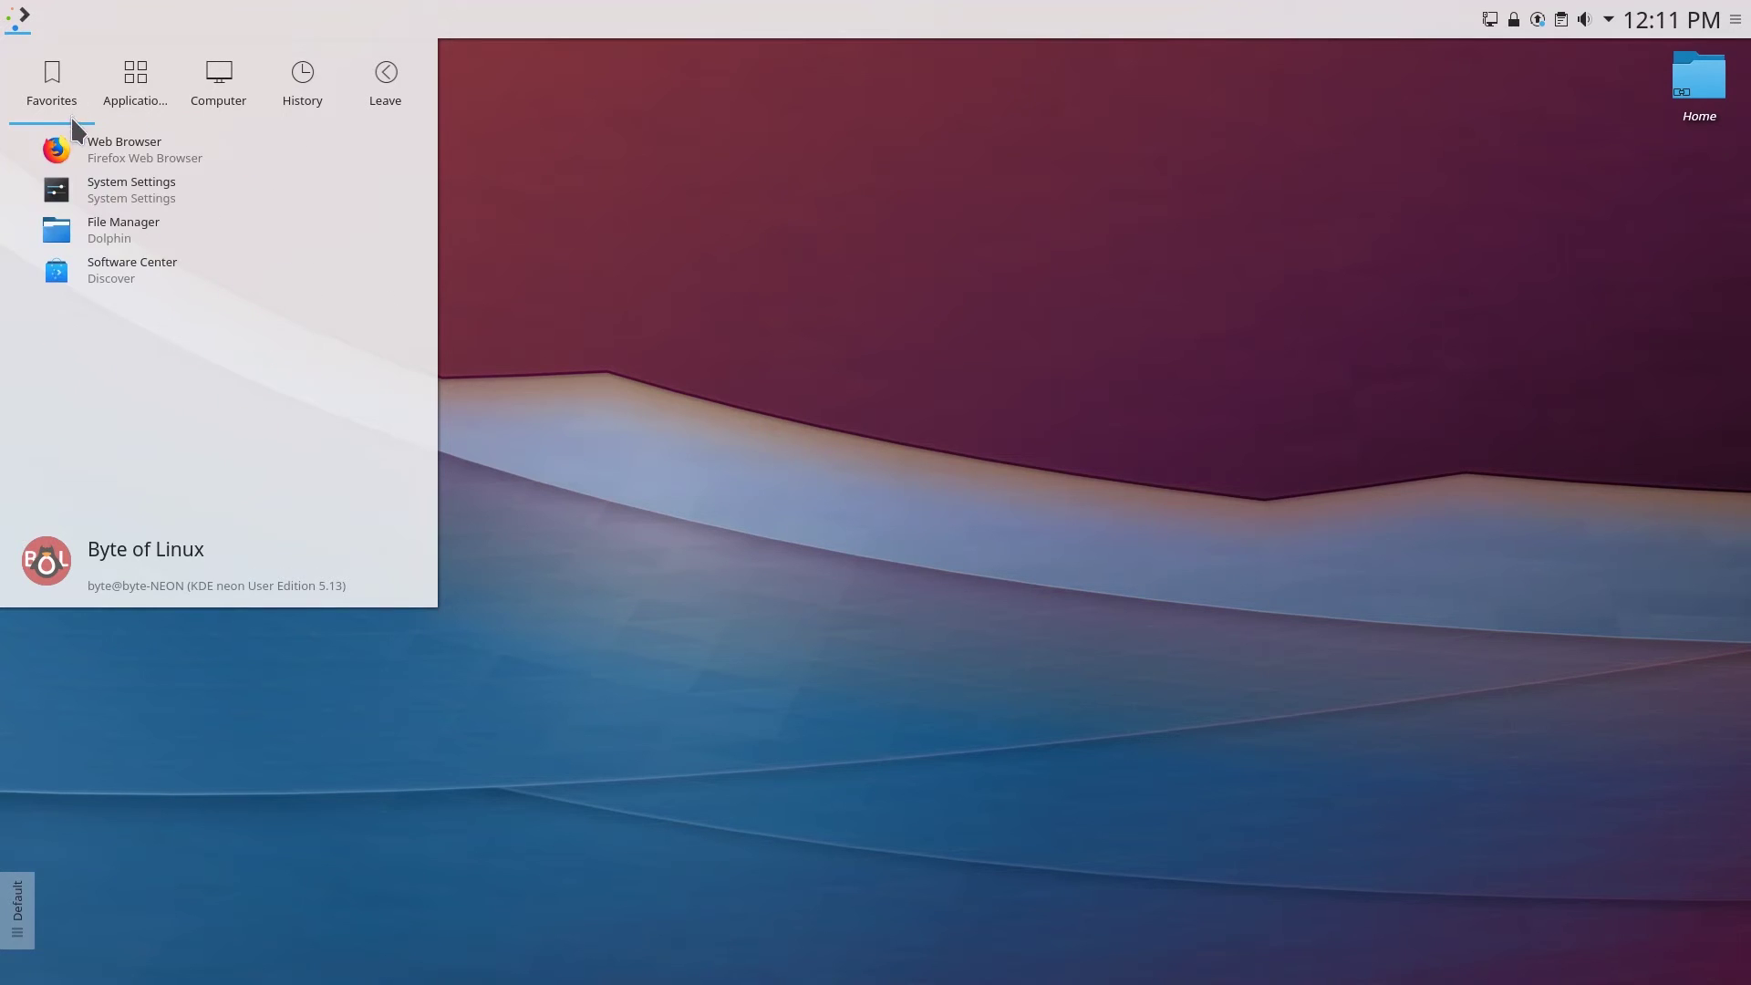
{"action": "left_click", "coordinate": [100, 195]}
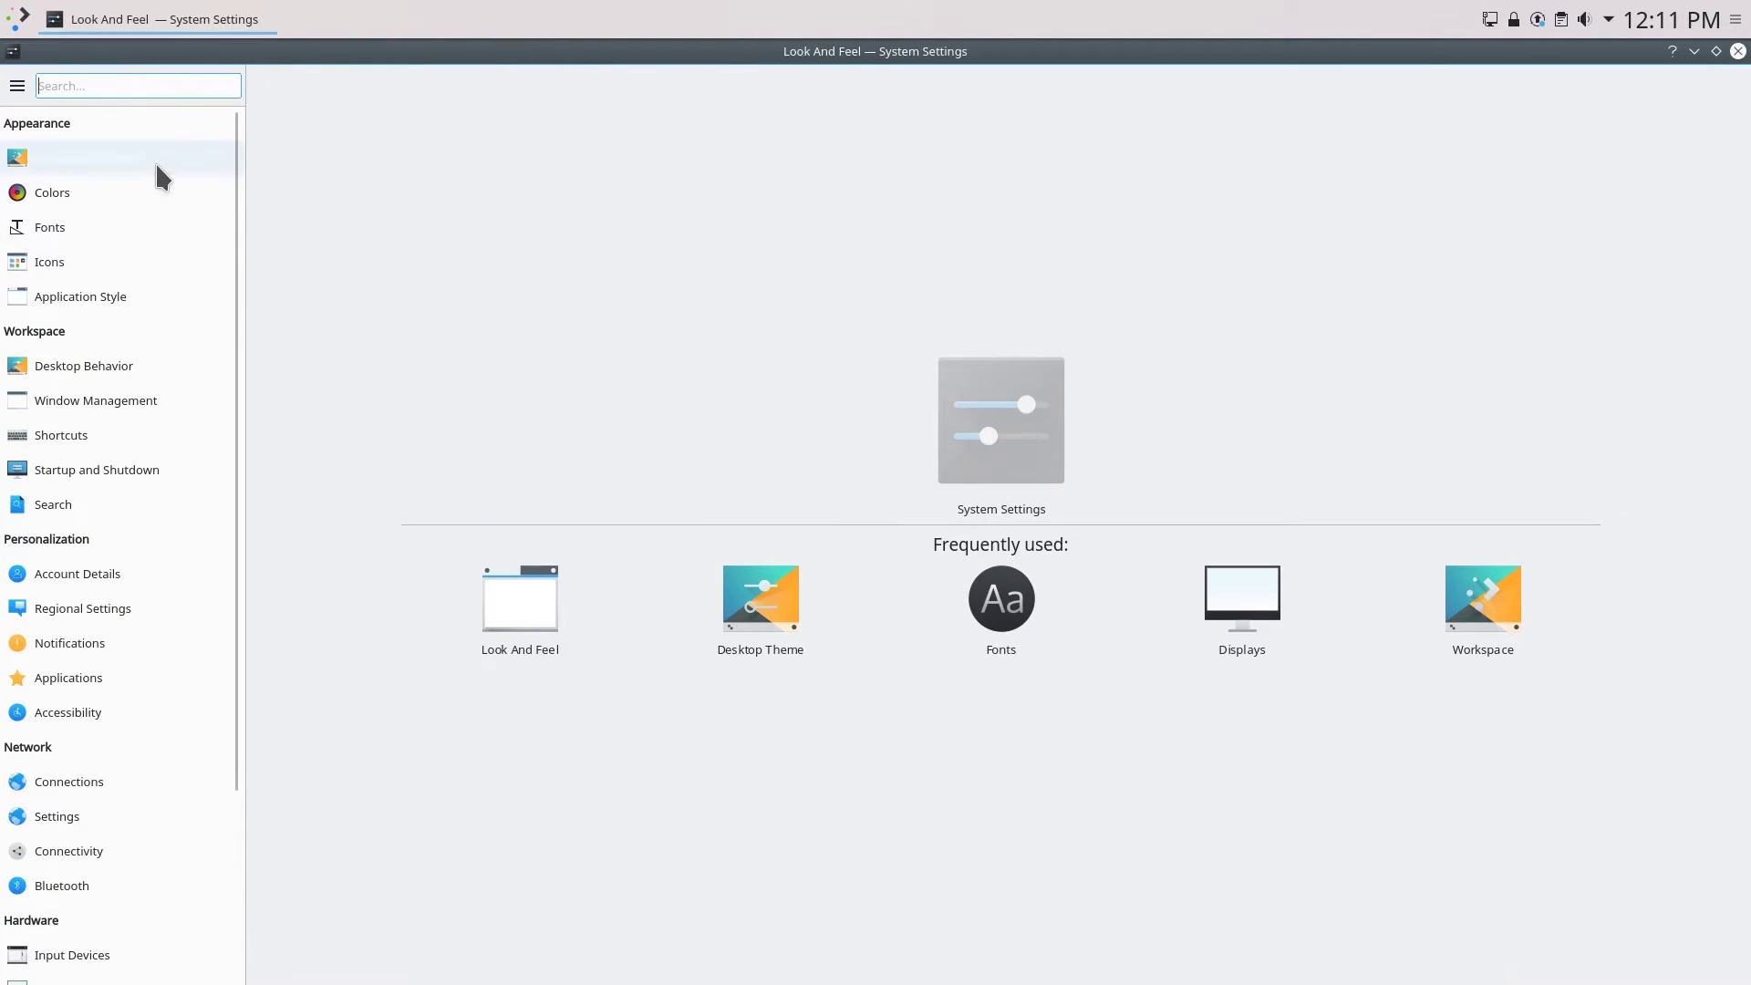
{"action": "left_click", "coordinate": [155, 161]}
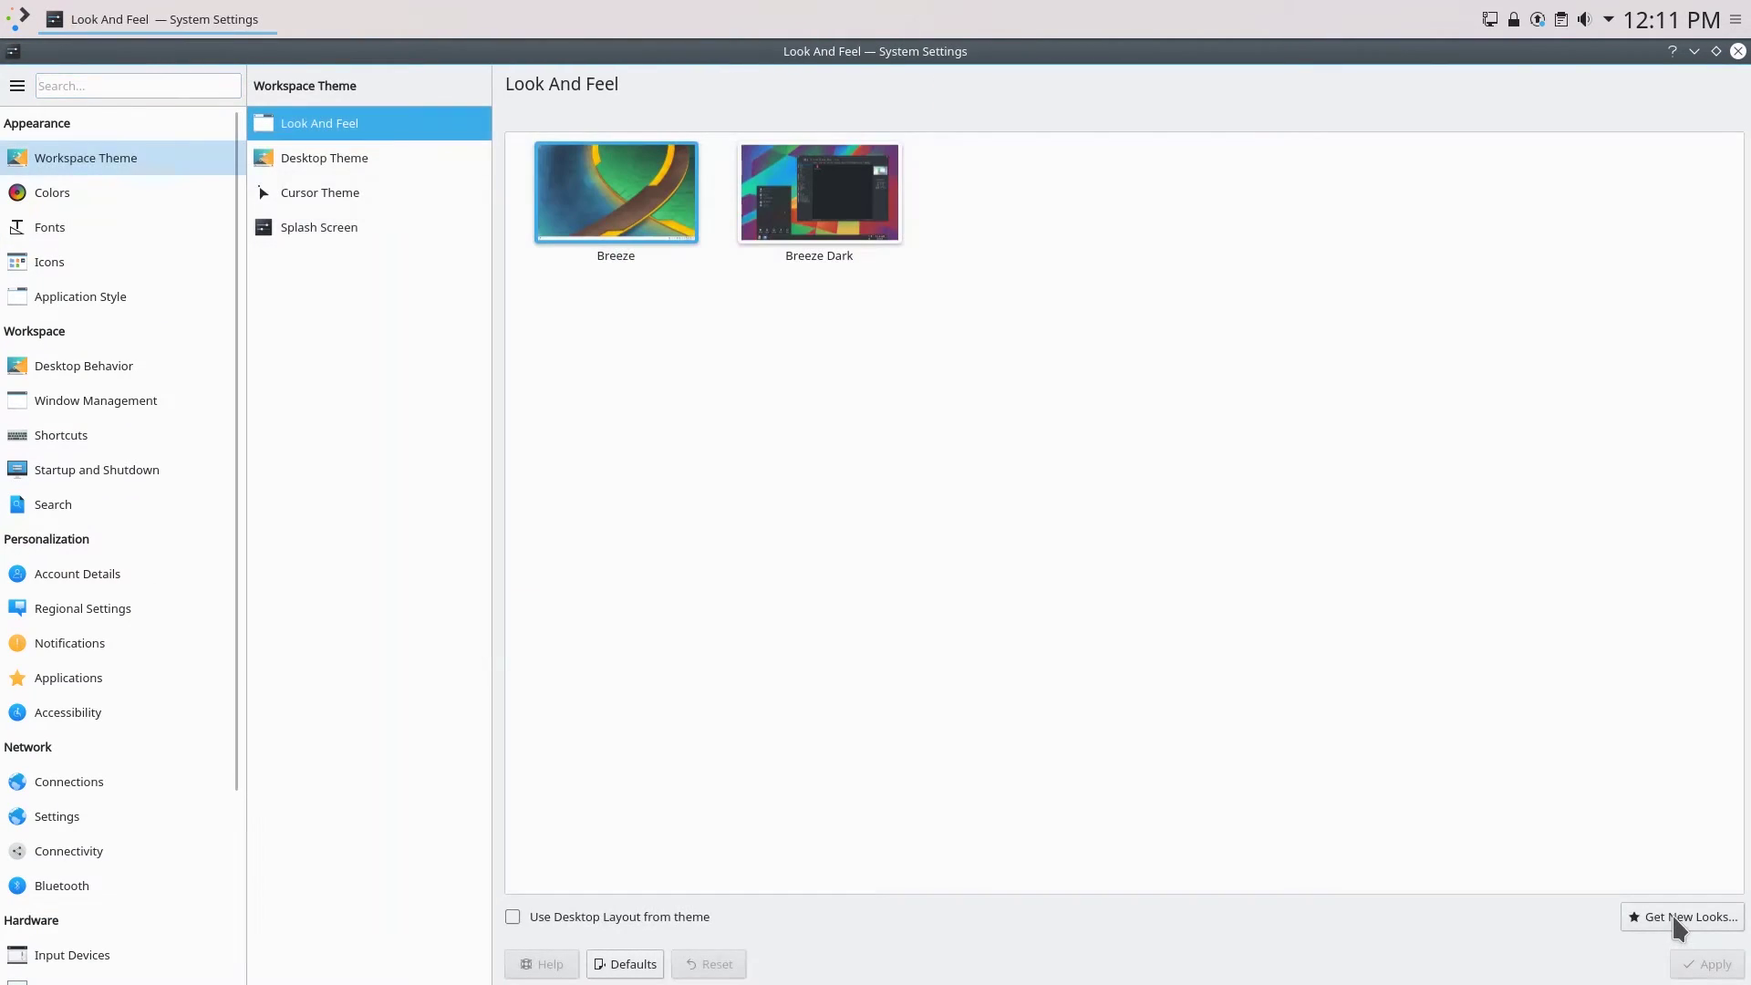
In Get New Looks, search 'ad' and install the Adapta KDE look-and-feel package
{"action": "left_click", "coordinate": [1674, 917]}
{"action": "left_click", "coordinate": [1117, 586]}
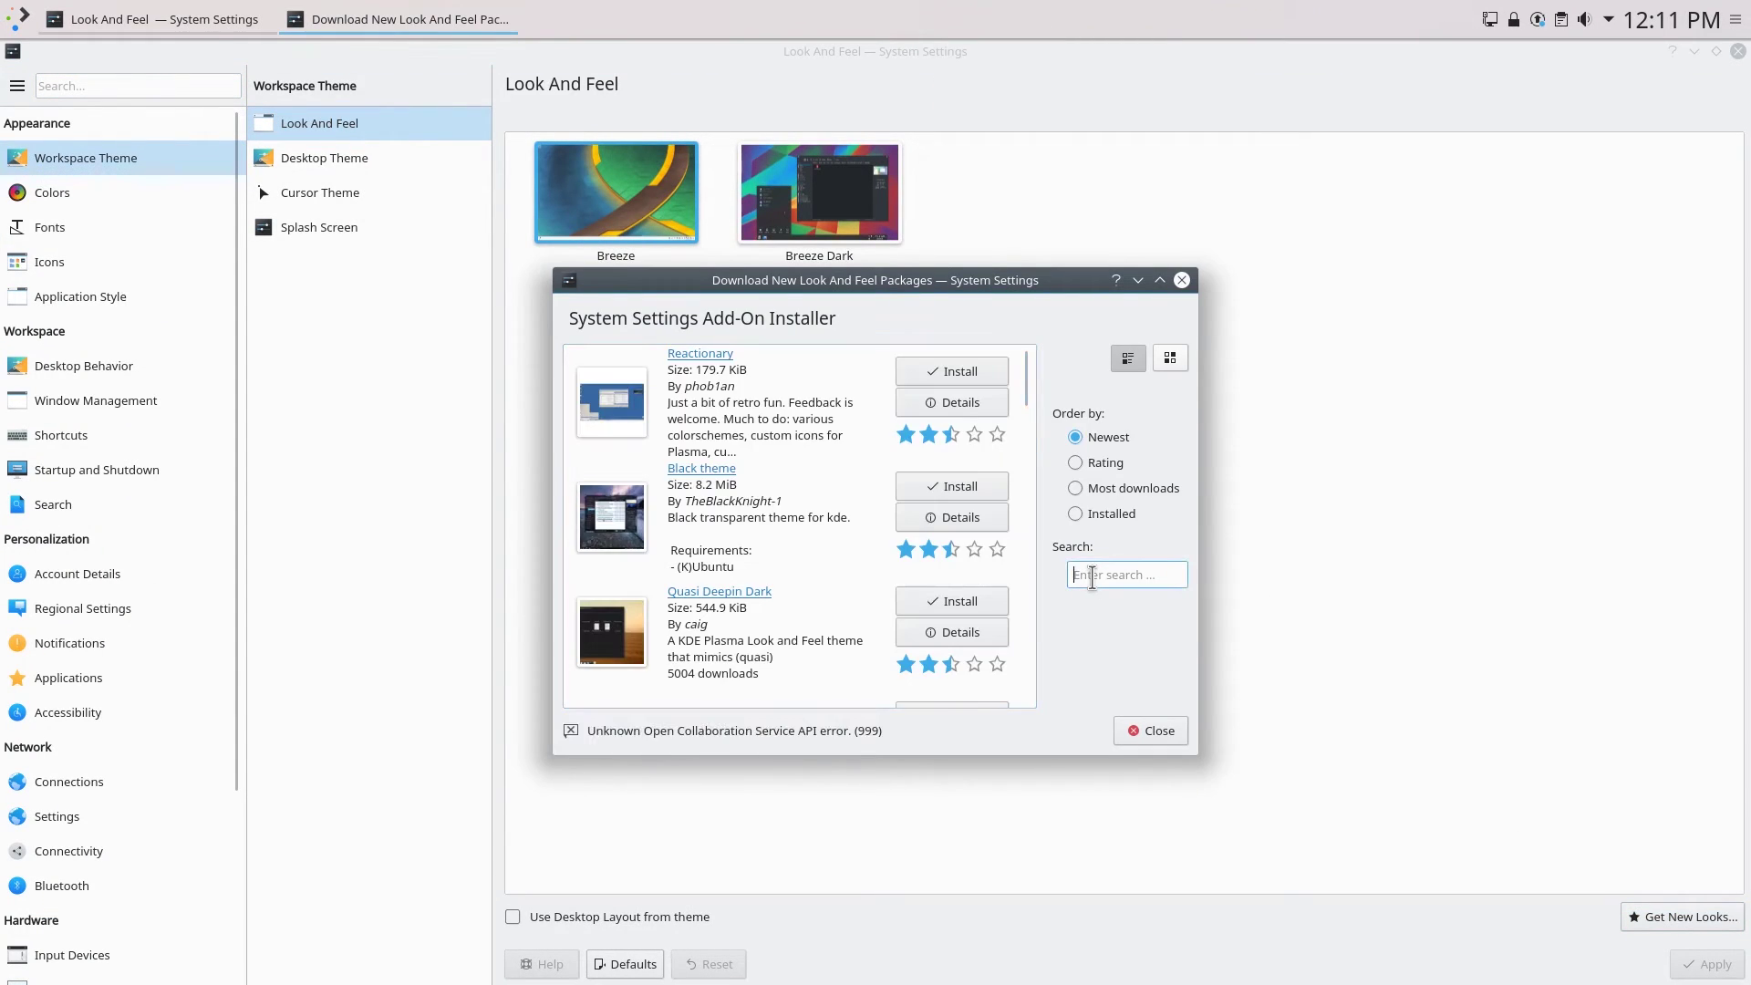
{"action": "type", "text": "adapta"}
{"action": "left_click", "coordinate": [989, 486]}
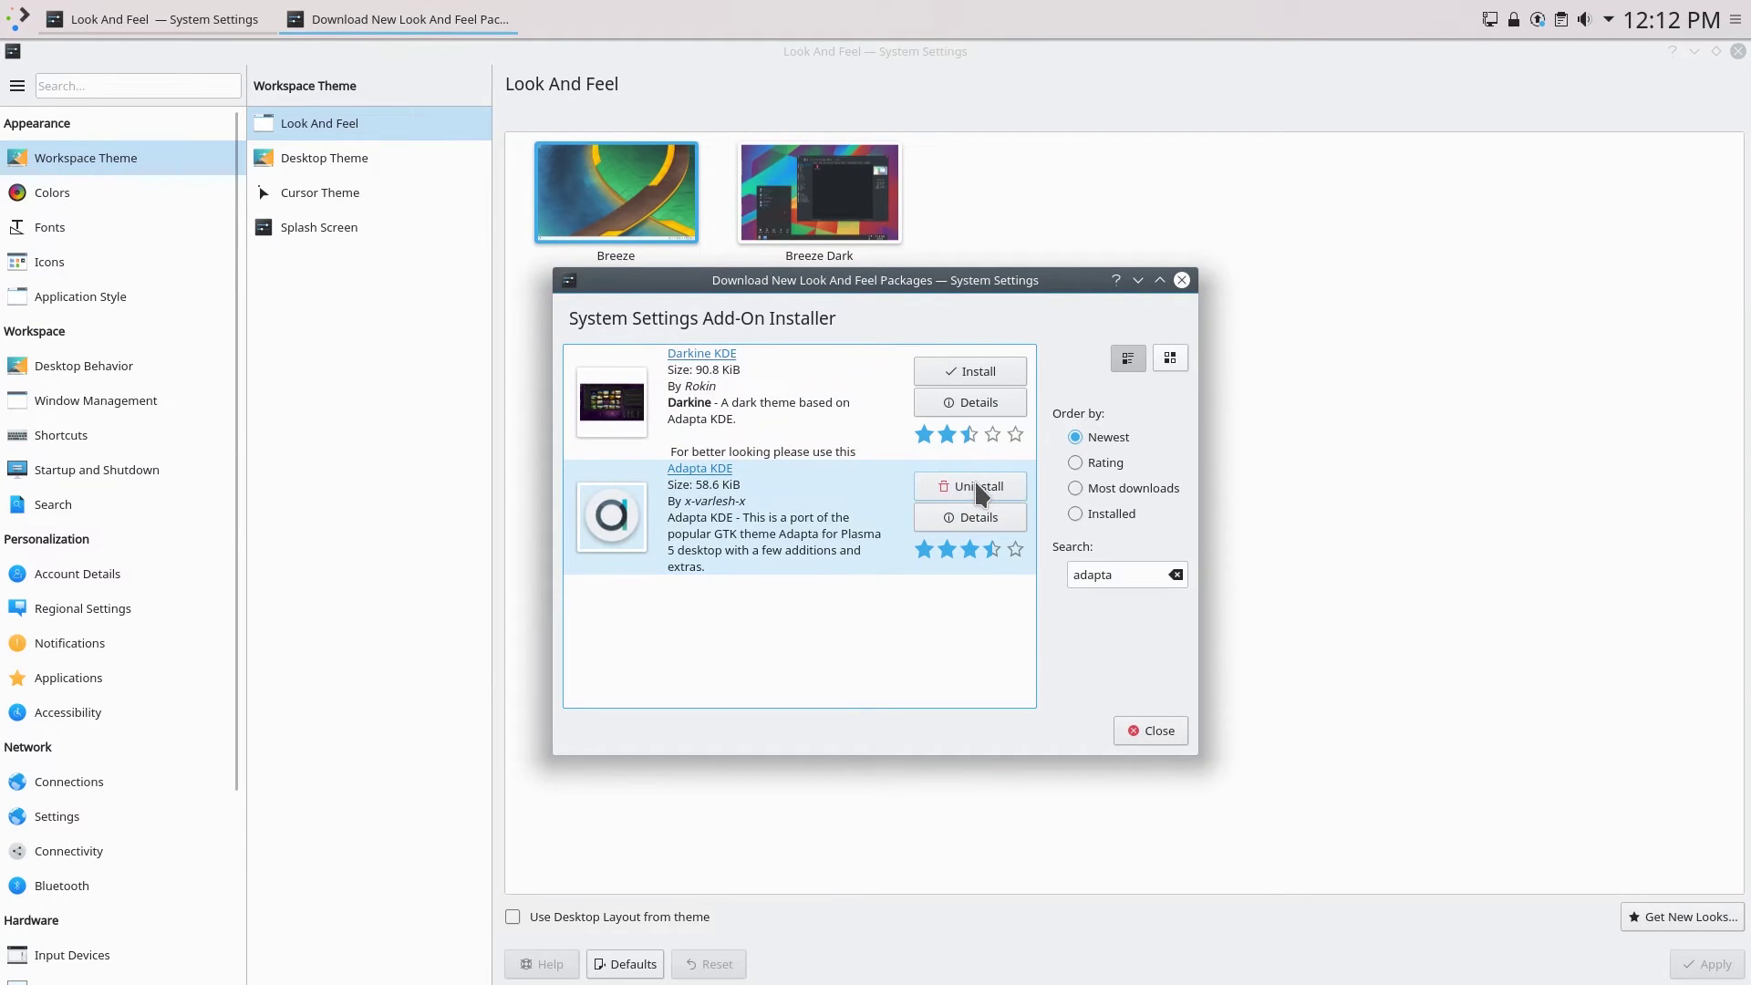
{"action": "left_click", "coordinate": [1154, 733]}
Apply the Adapta global theme and confirm Adapta is the active desktop theme
{"action": "left_click", "coordinate": [658, 219]}
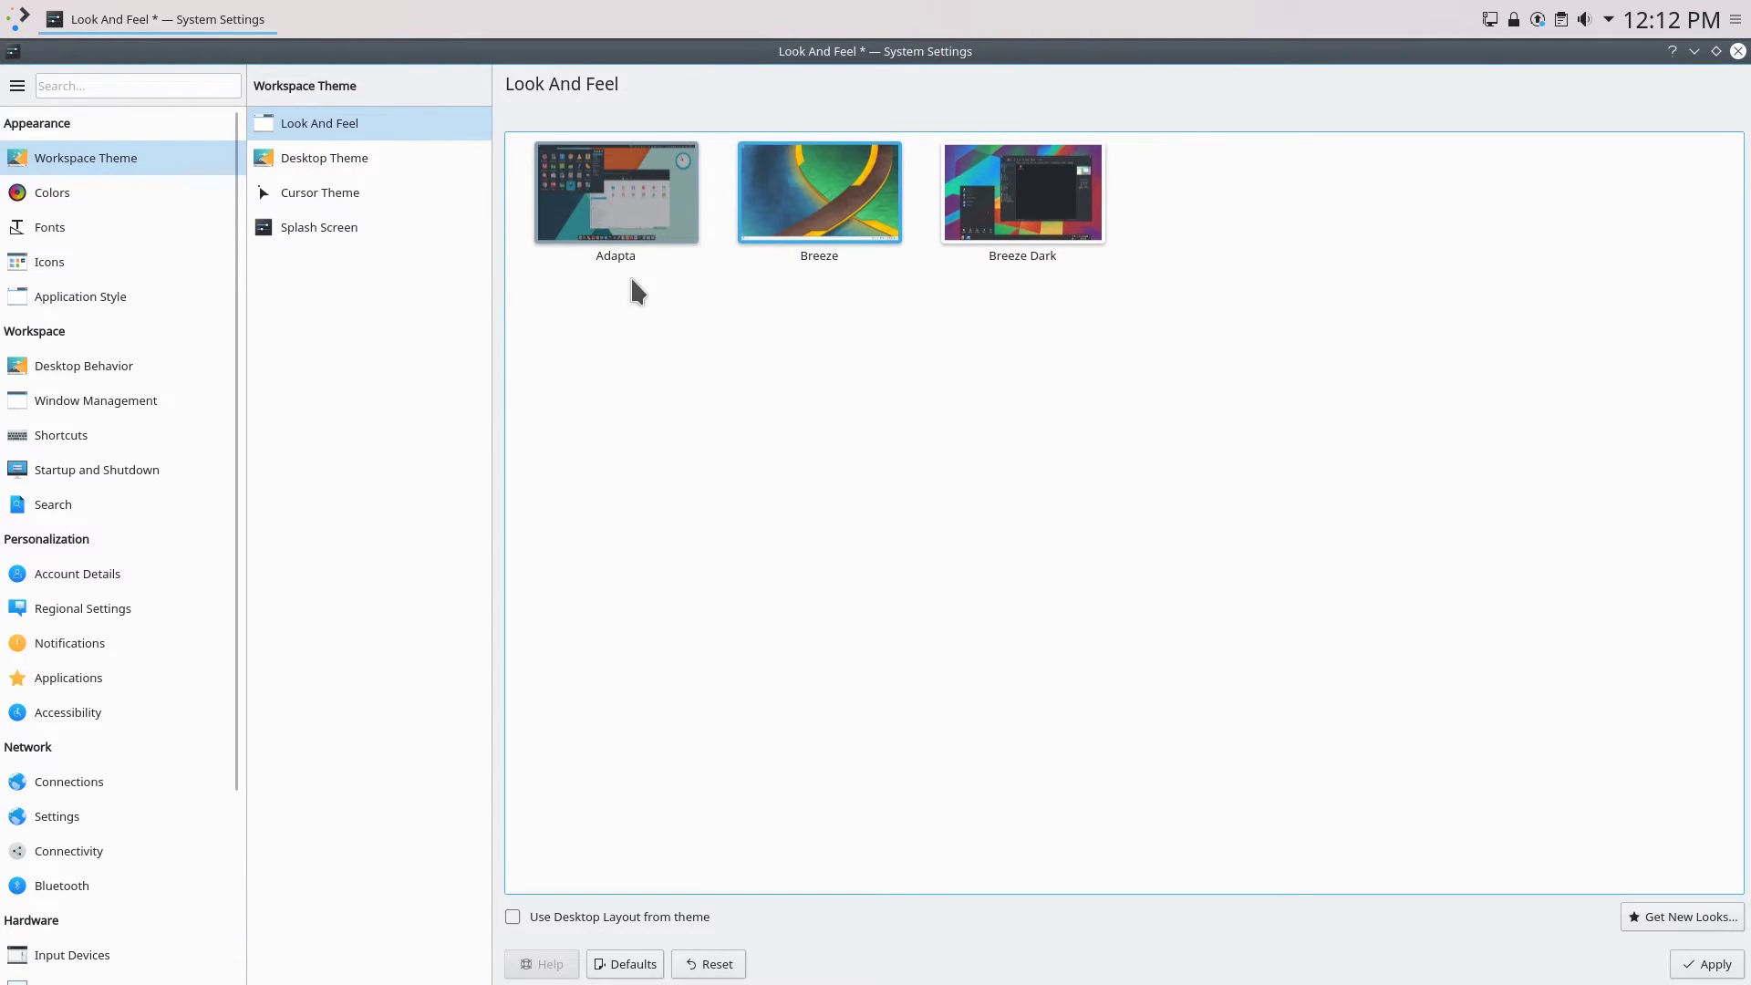
{"action": "left_click", "coordinate": [1705, 965]}
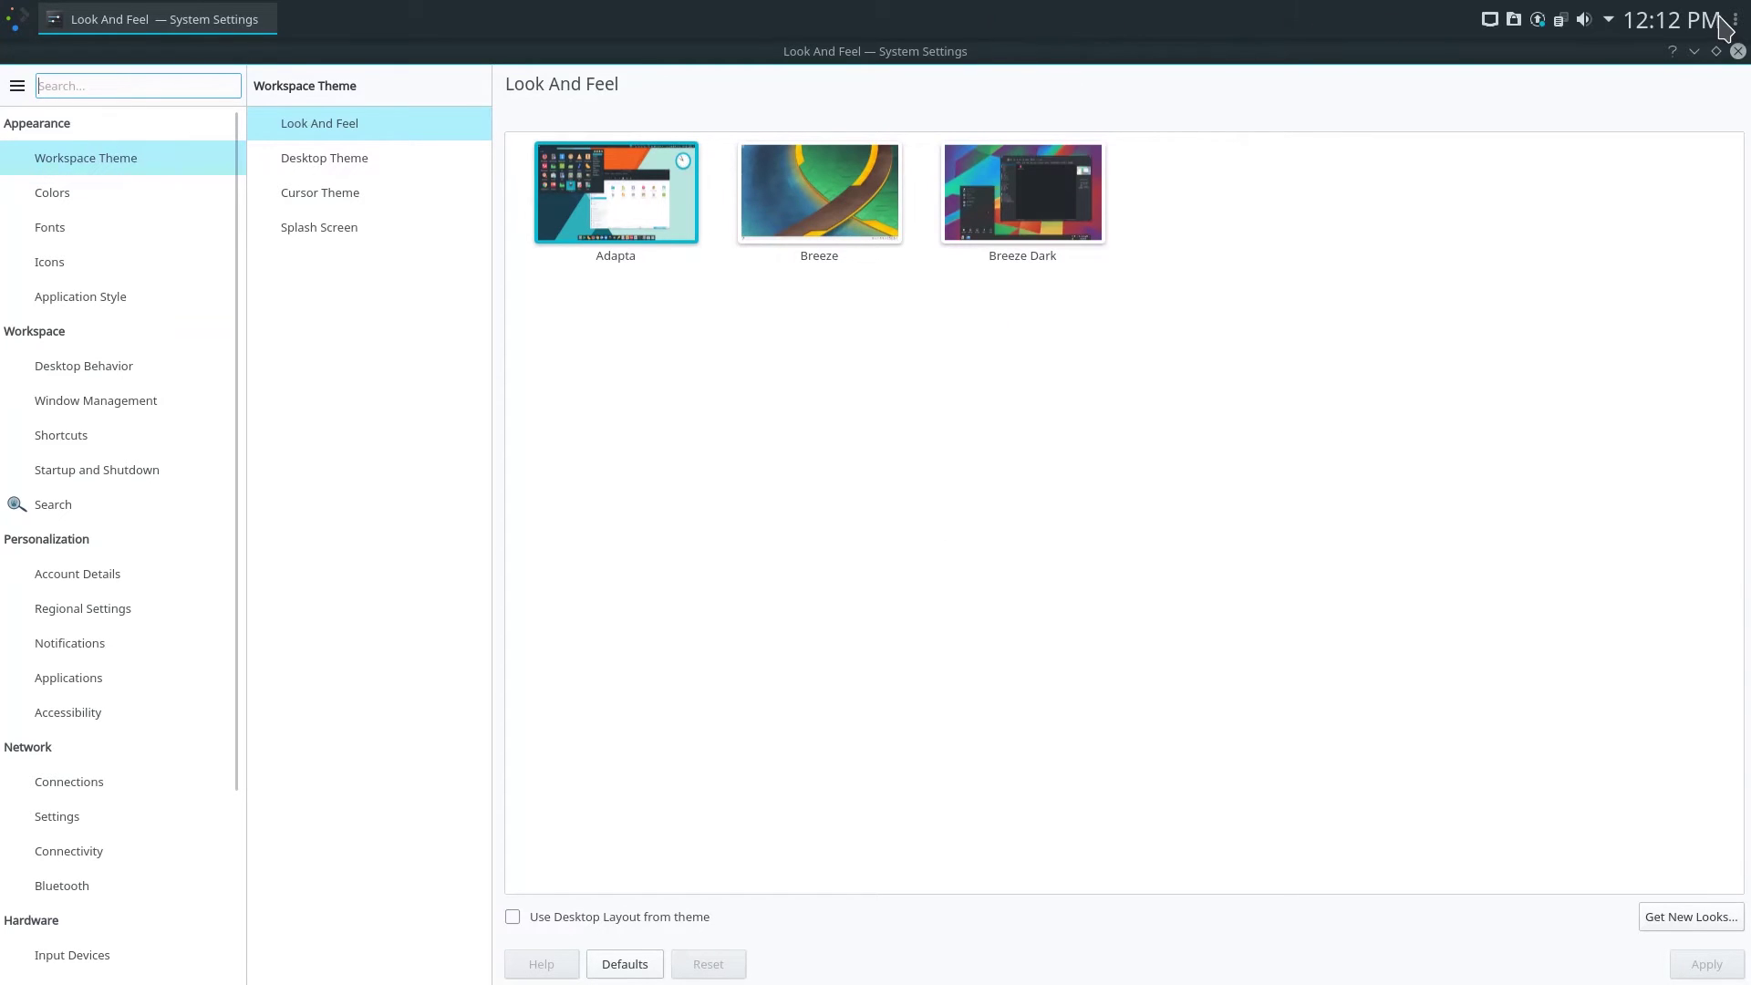
{"action": "mouse_move", "coordinate": [149, 8]}
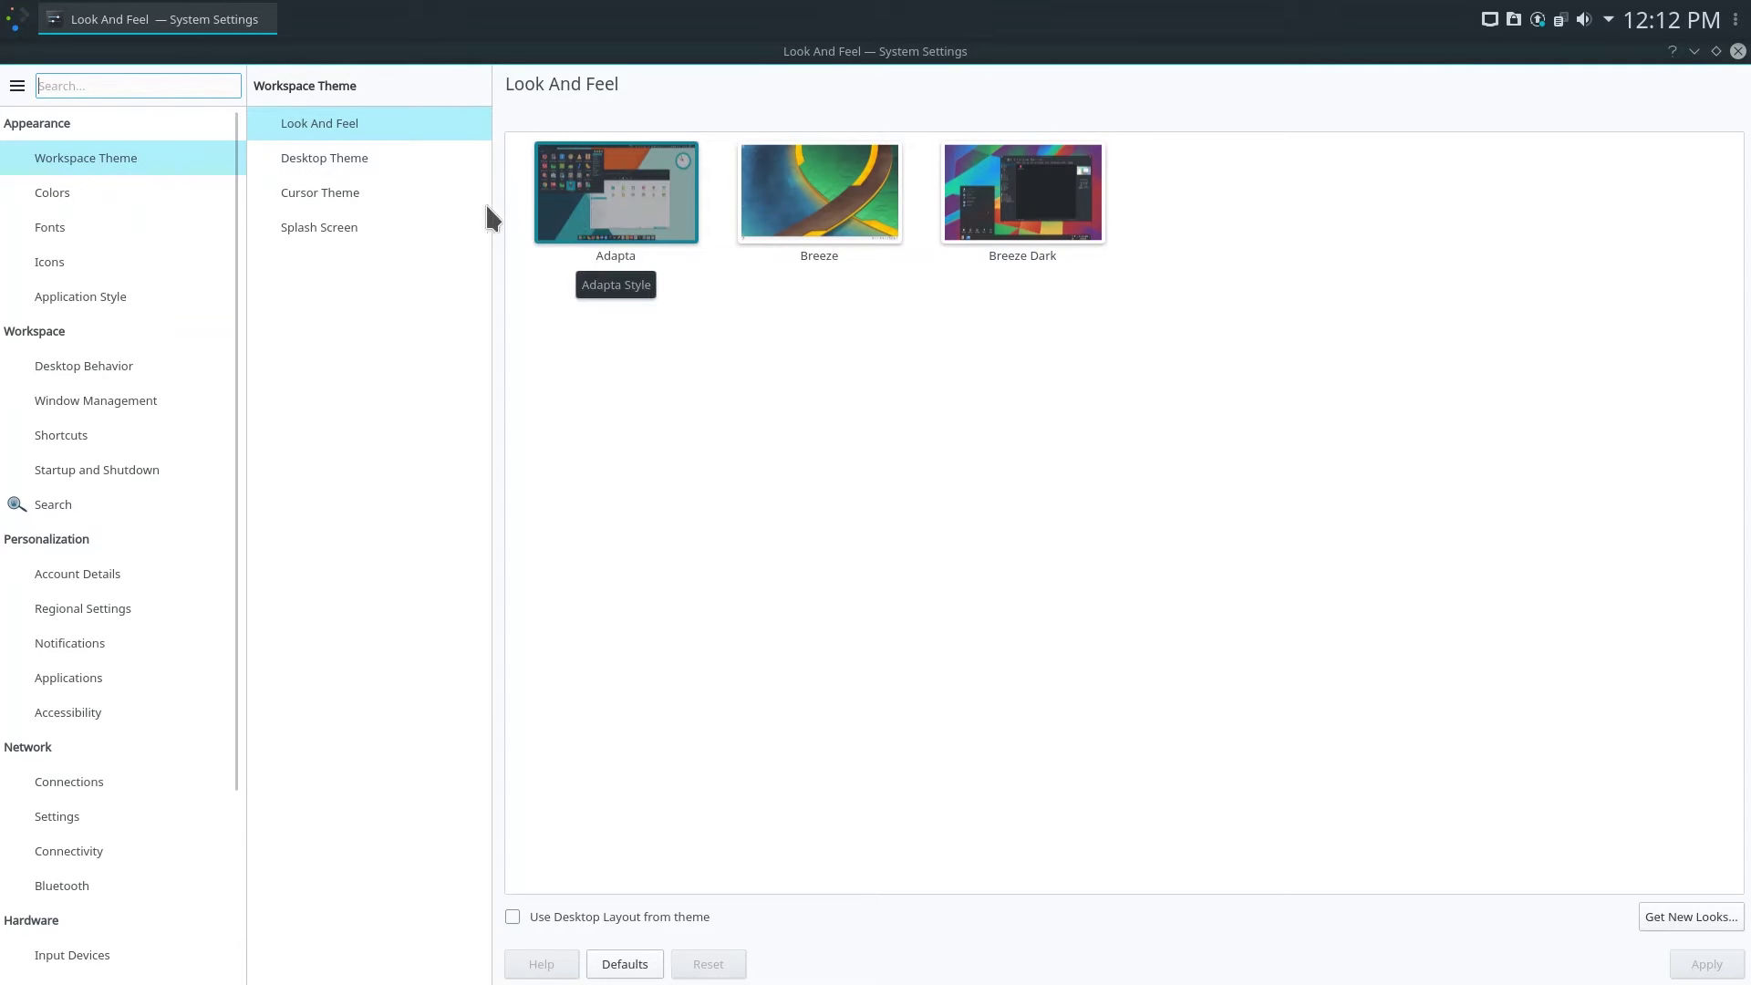
{"action": "left_click", "coordinate": [387, 154]}
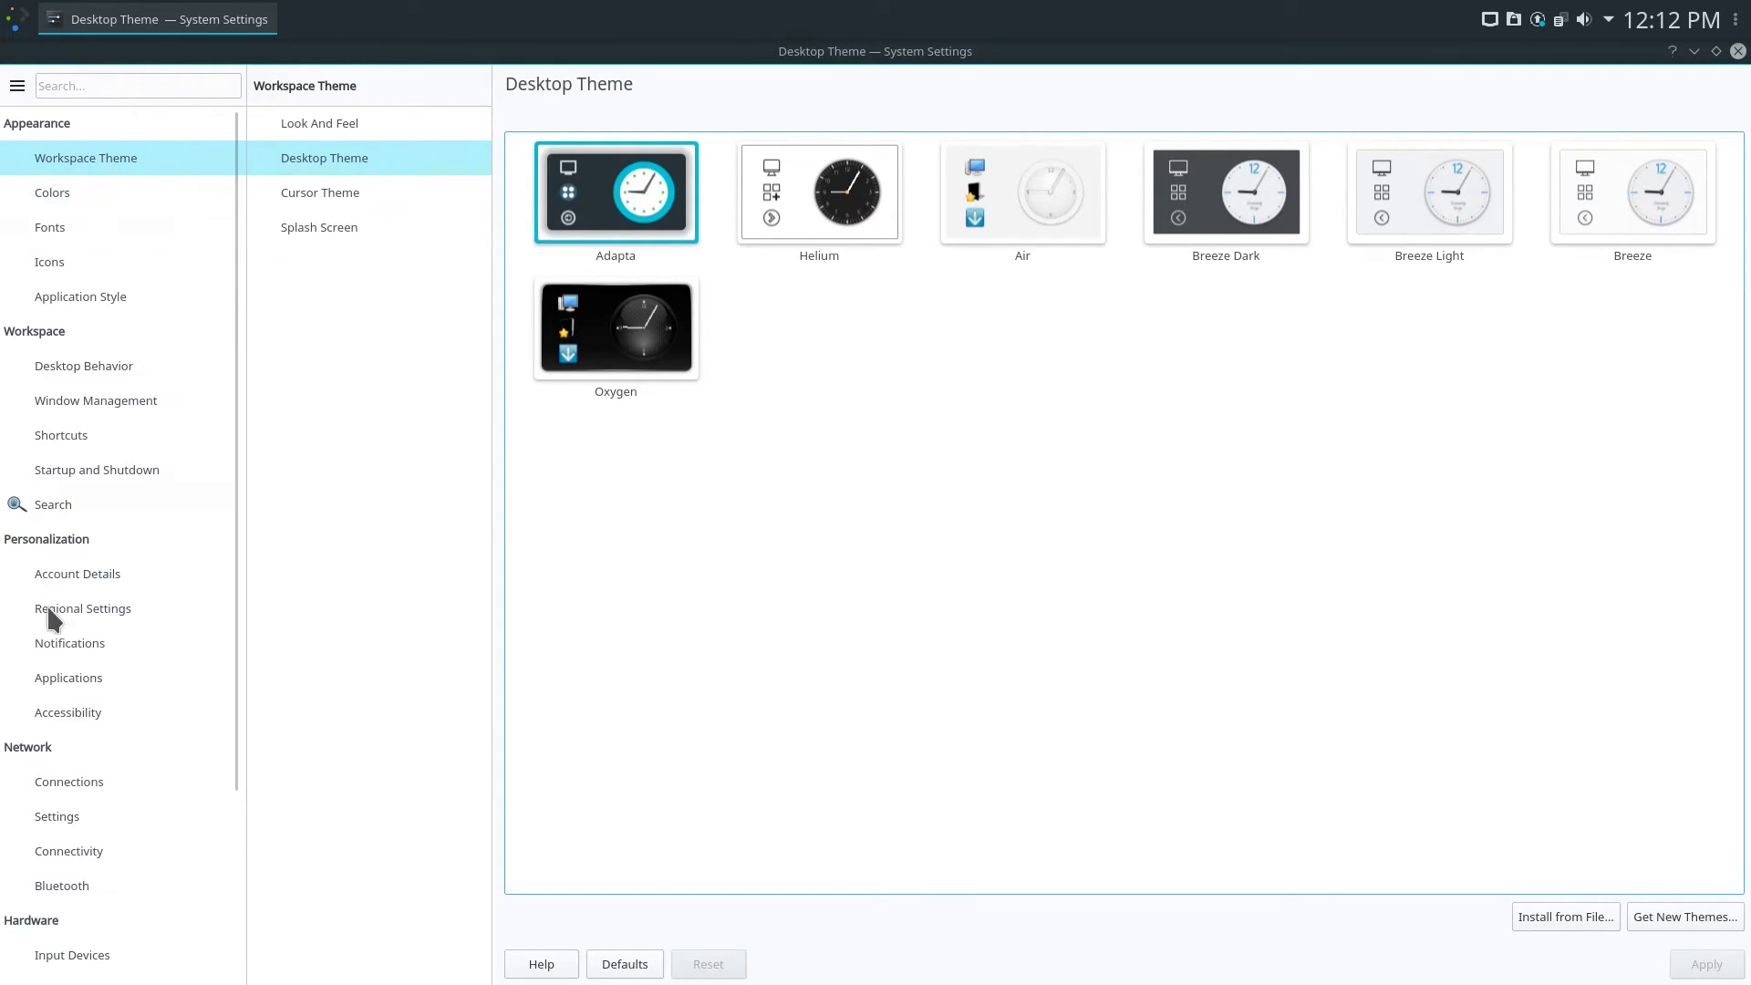
Choose the Breeze icon theme and apply it
{"action": "left_click", "coordinate": [90, 256]}
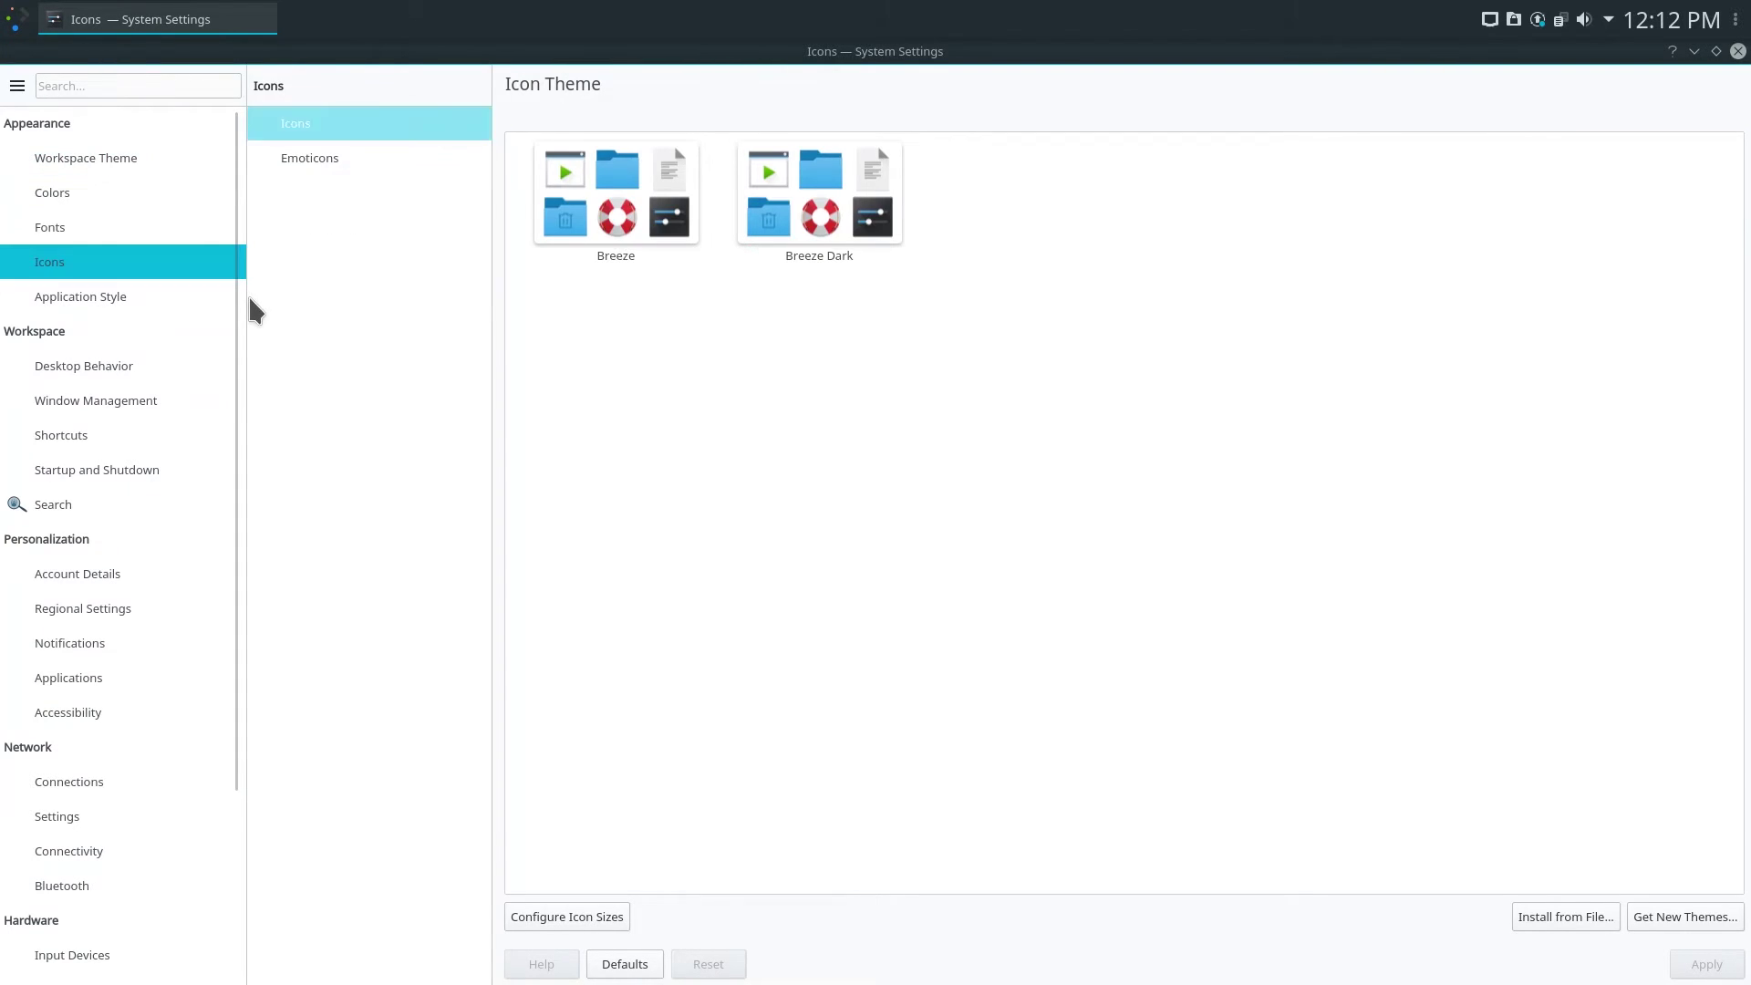
{"action": "left_click", "coordinate": [629, 200]}
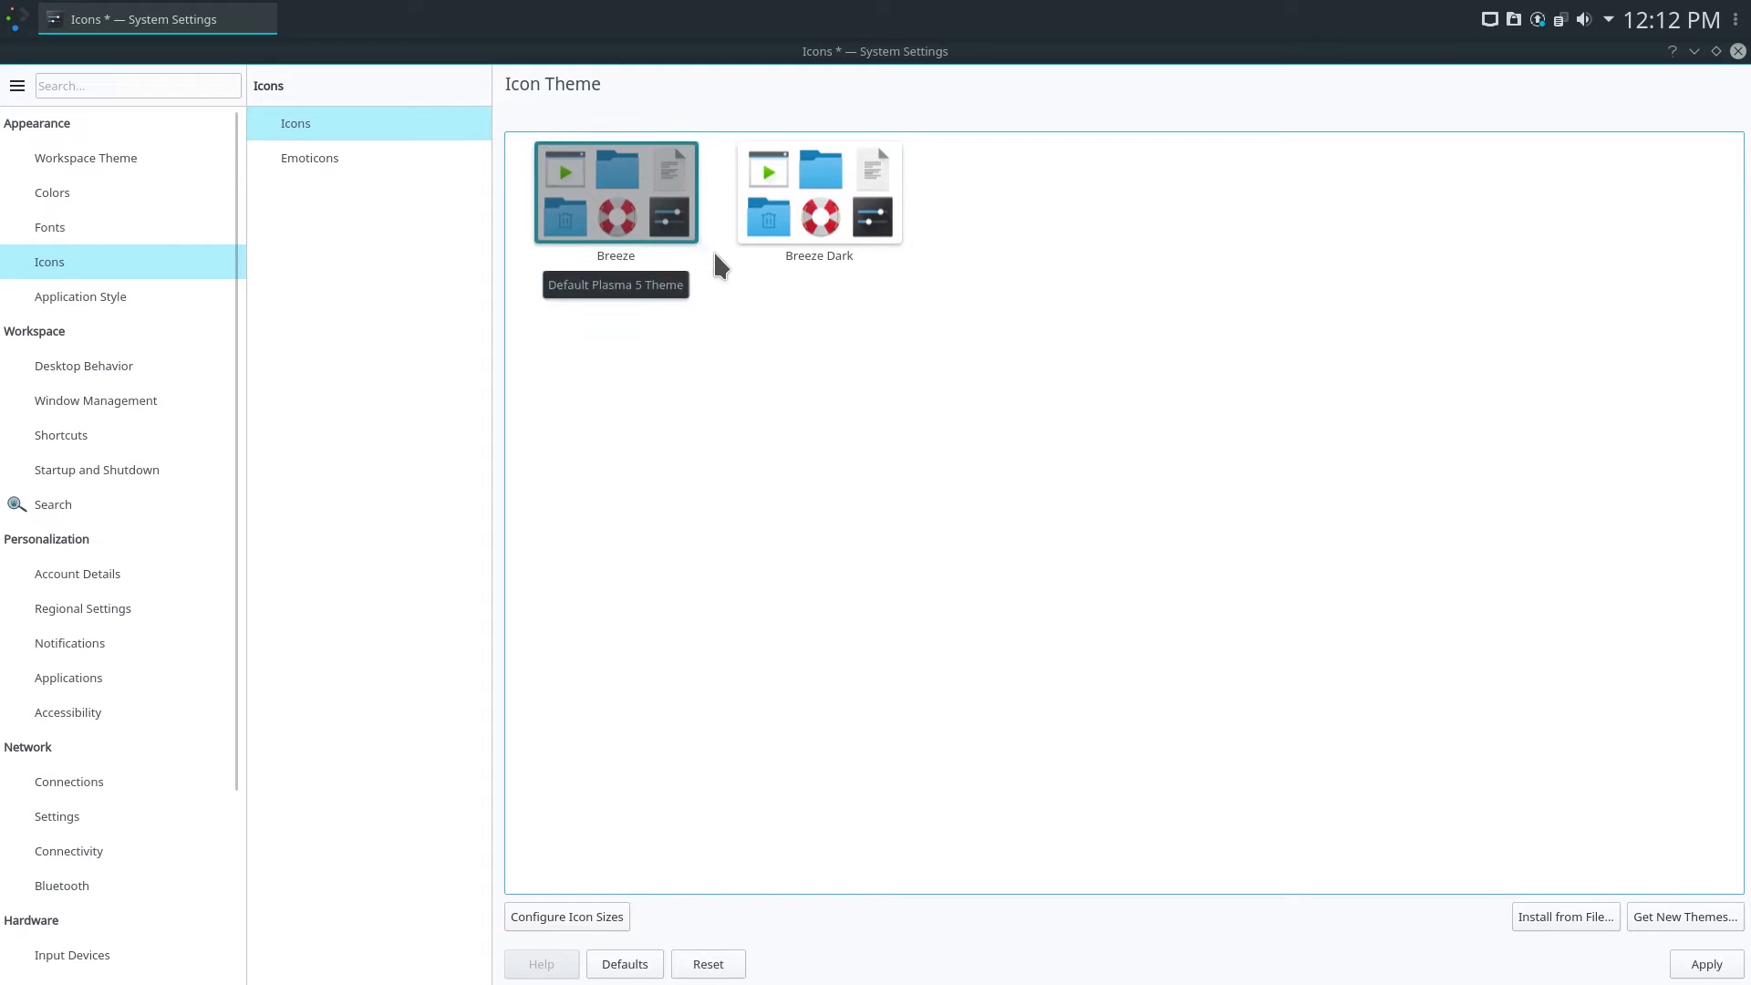
{"action": "left_click", "coordinate": [737, 232]}
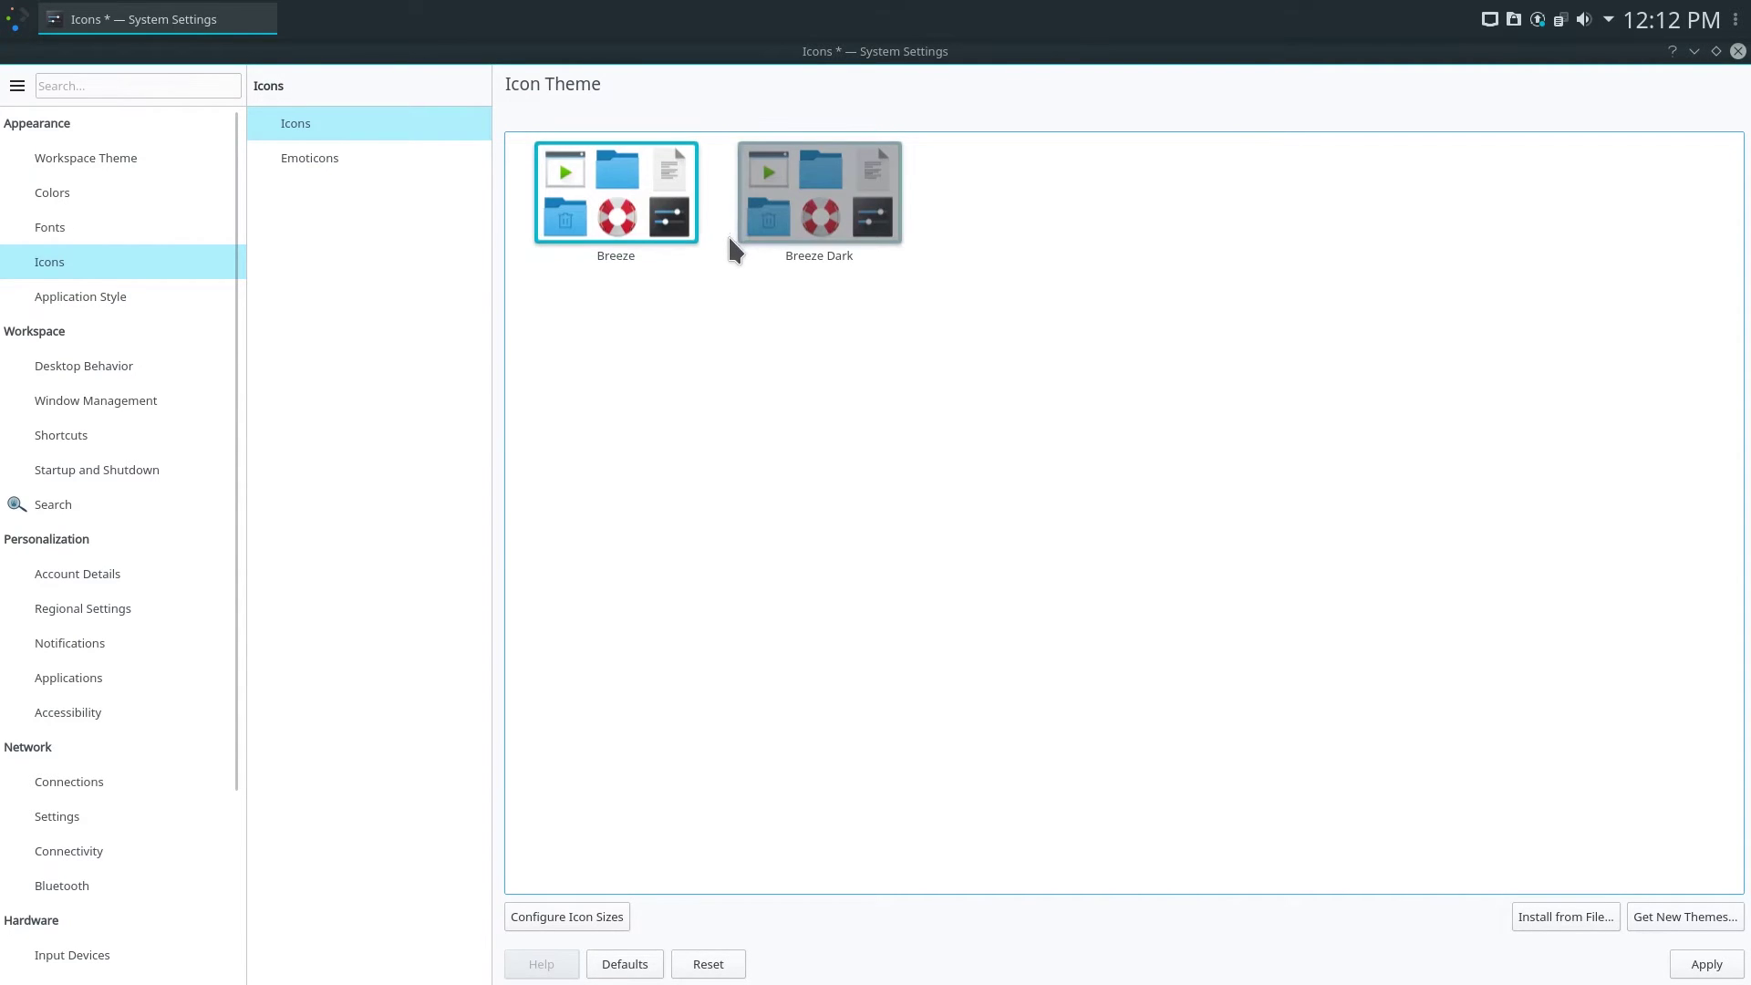
{"action": "left_click", "coordinate": [1707, 964]}
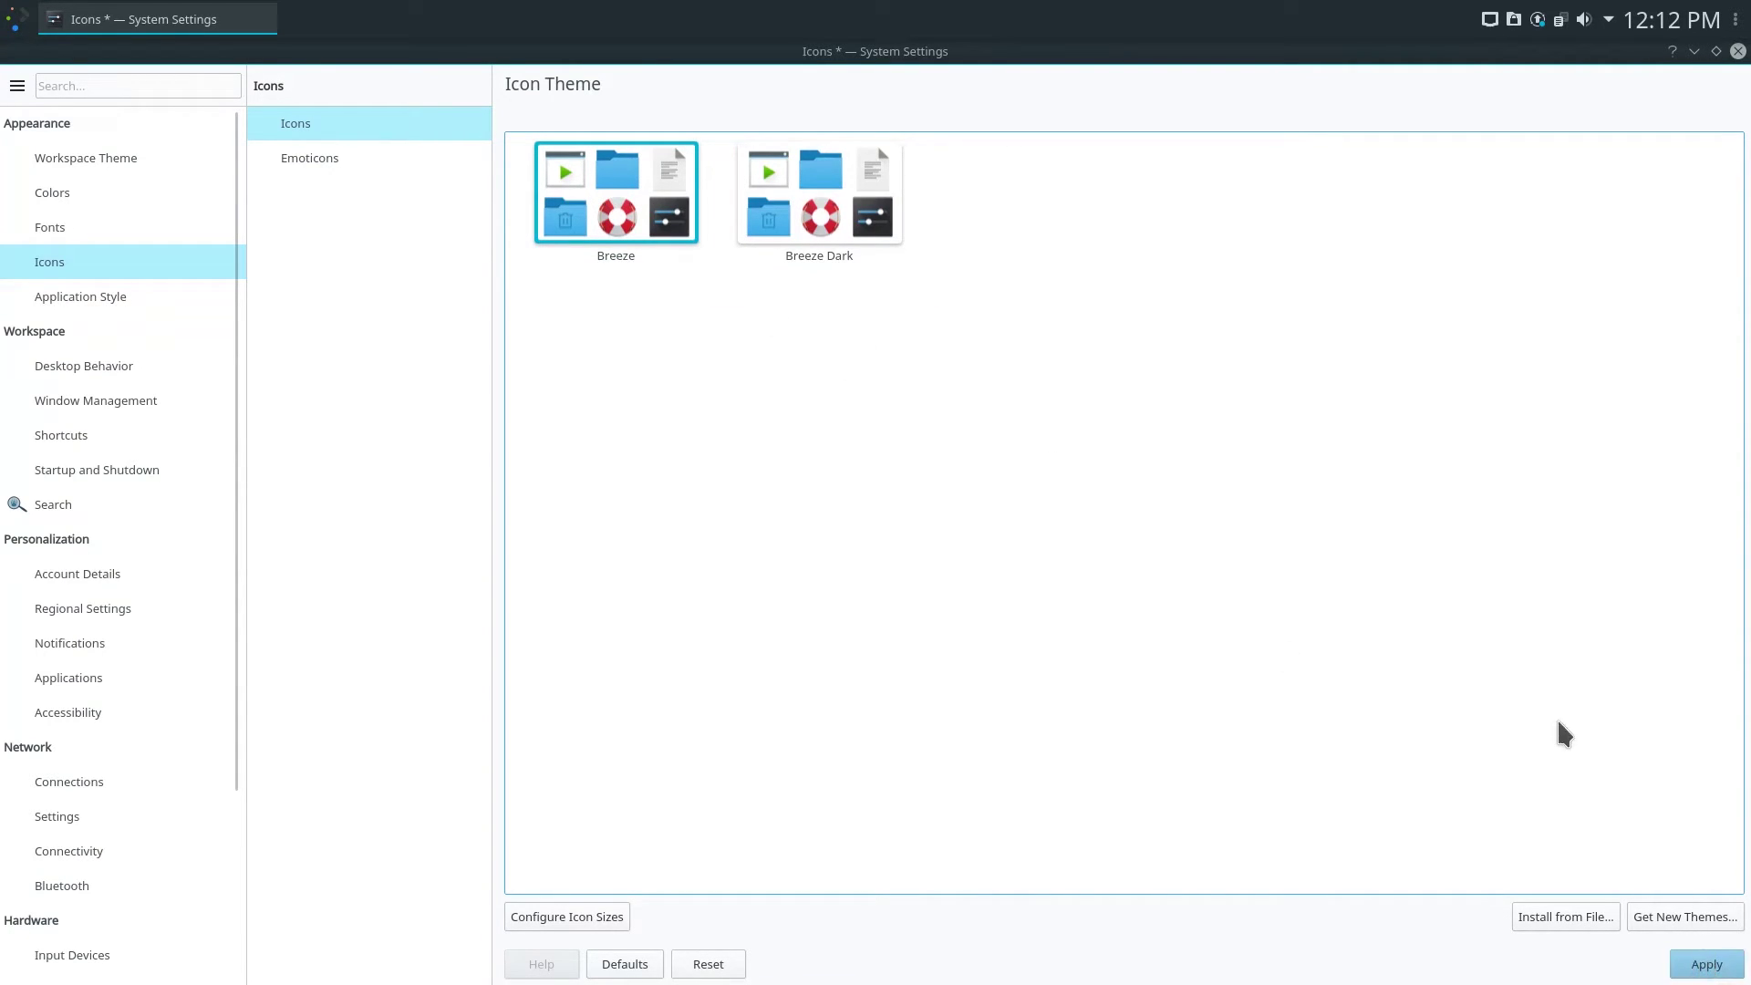
Close System Settings and relaunch it from the application launcher
{"action": "left_click", "coordinate": [1737, 51]}
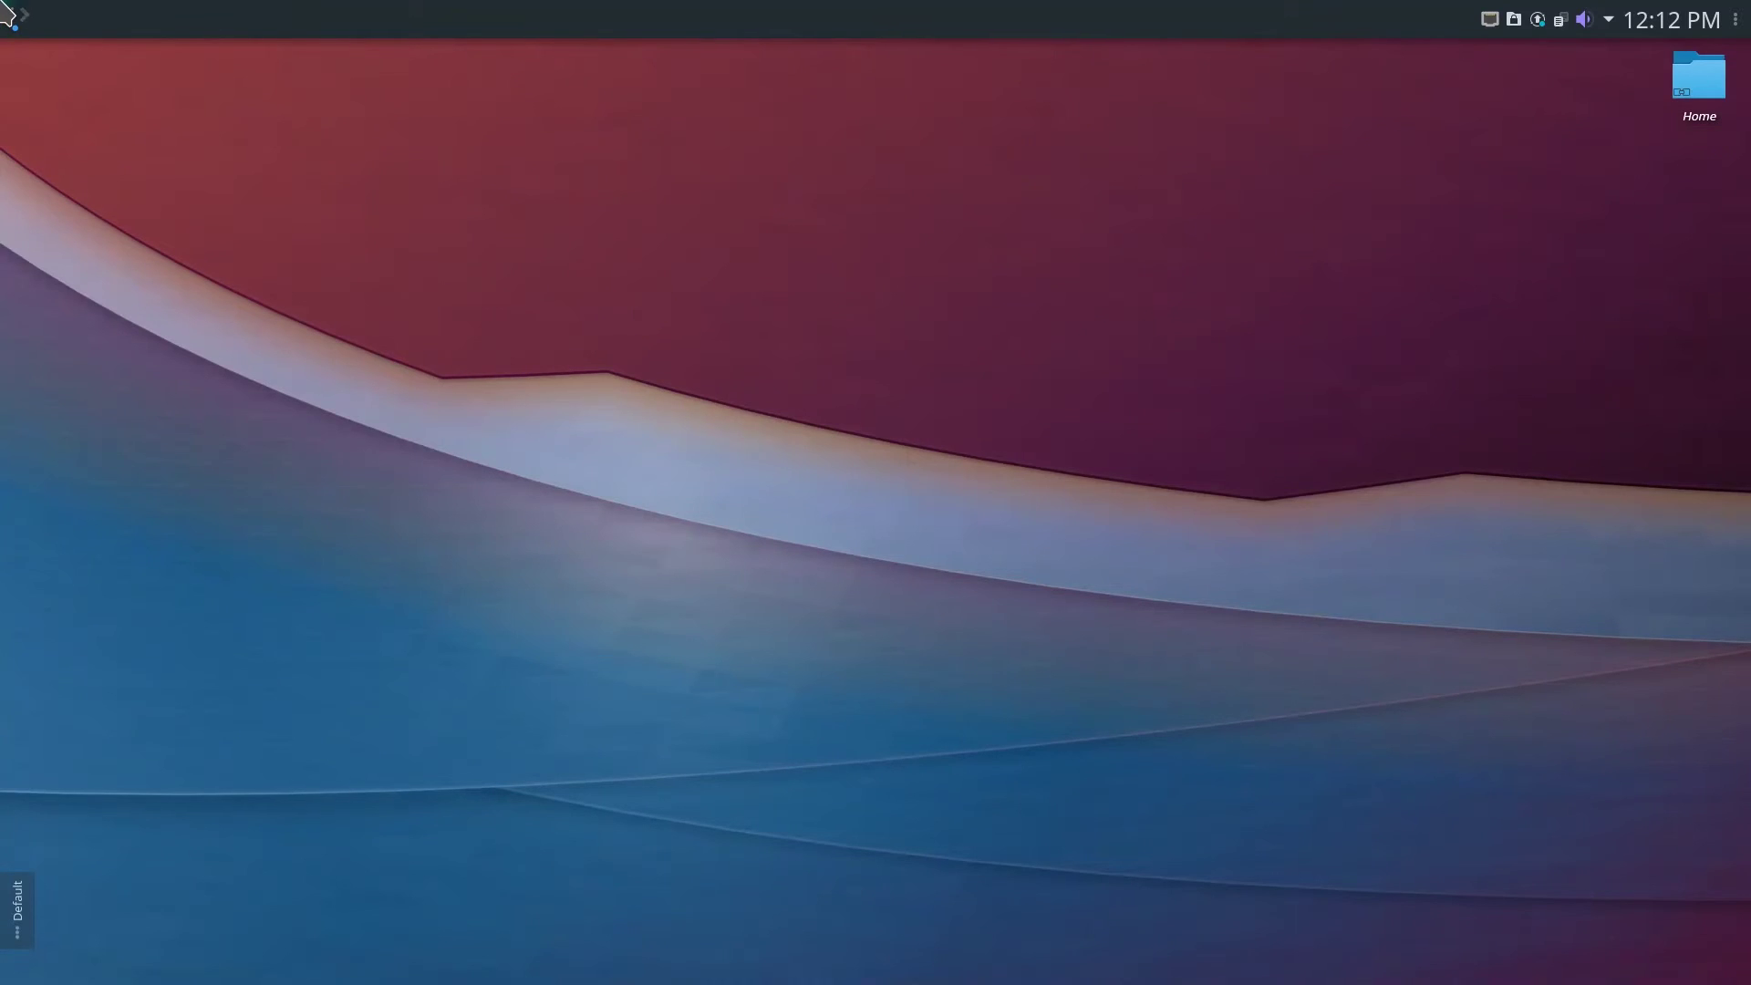
{"action": "left_click", "coordinate": [17, 18]}
{"action": "left_click", "coordinate": [137, 206]}
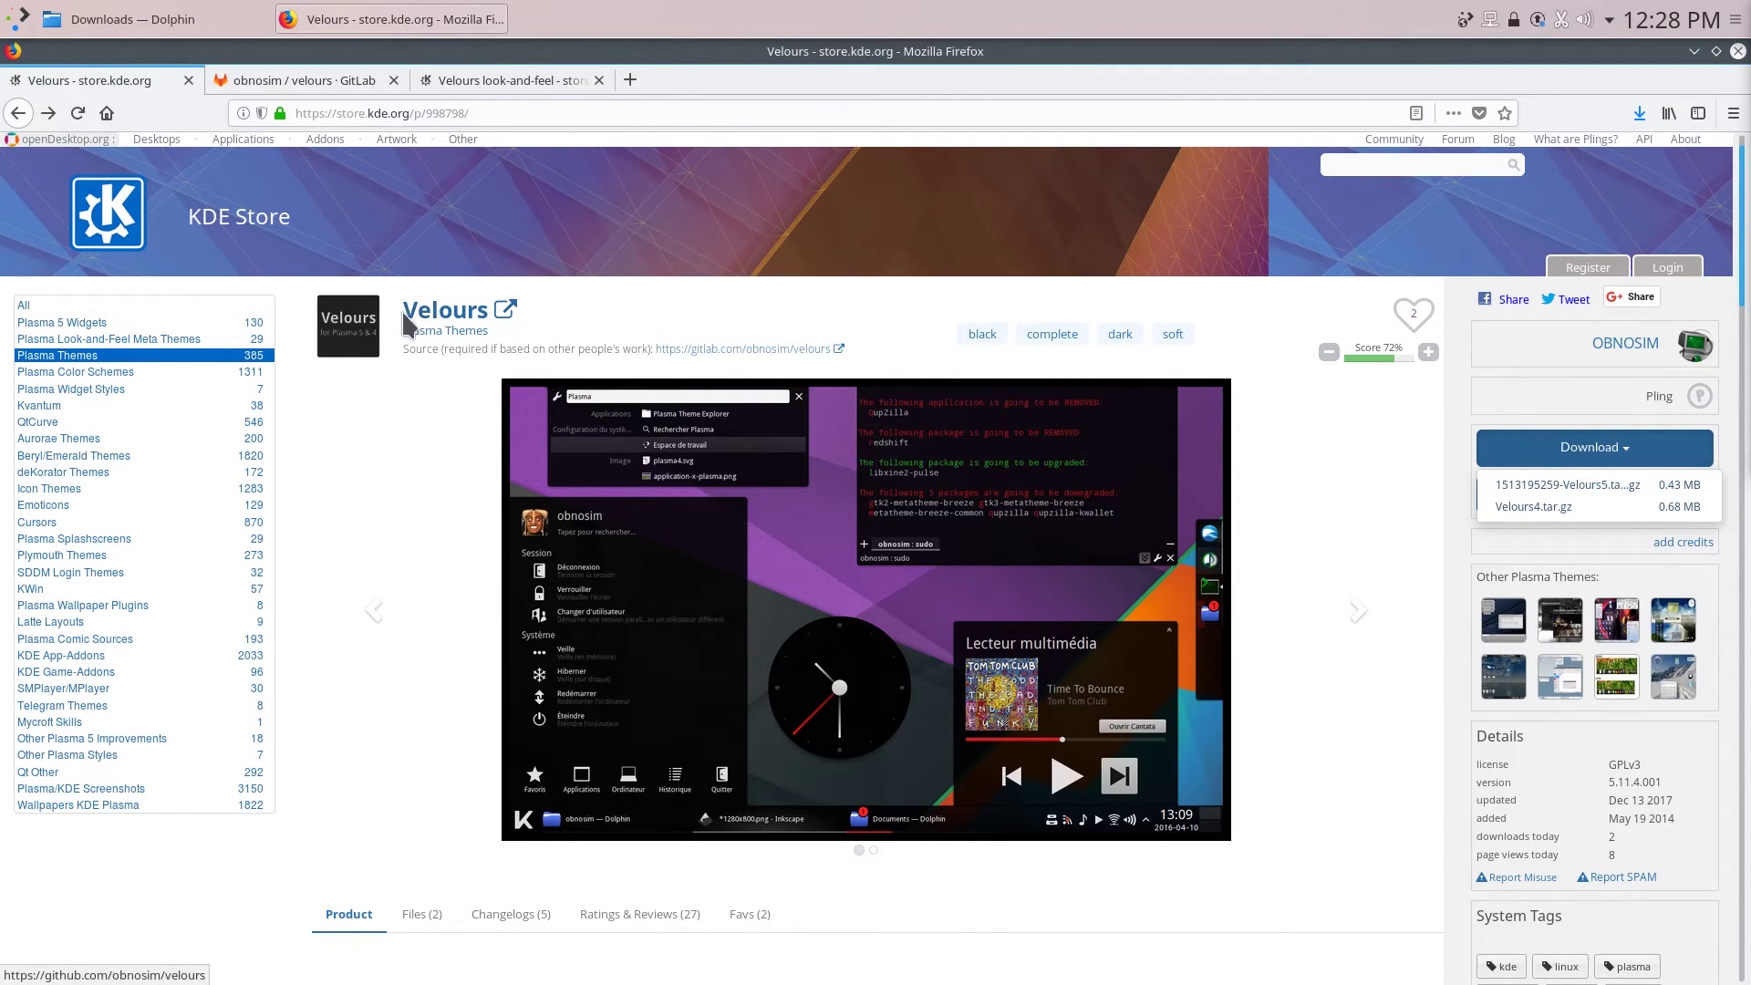
{"action": "left_click_drag", "start_coordinate": [183, 229], "coordinate": [354, 267]}
{"action": "left_click", "coordinate": [1049, 310]}
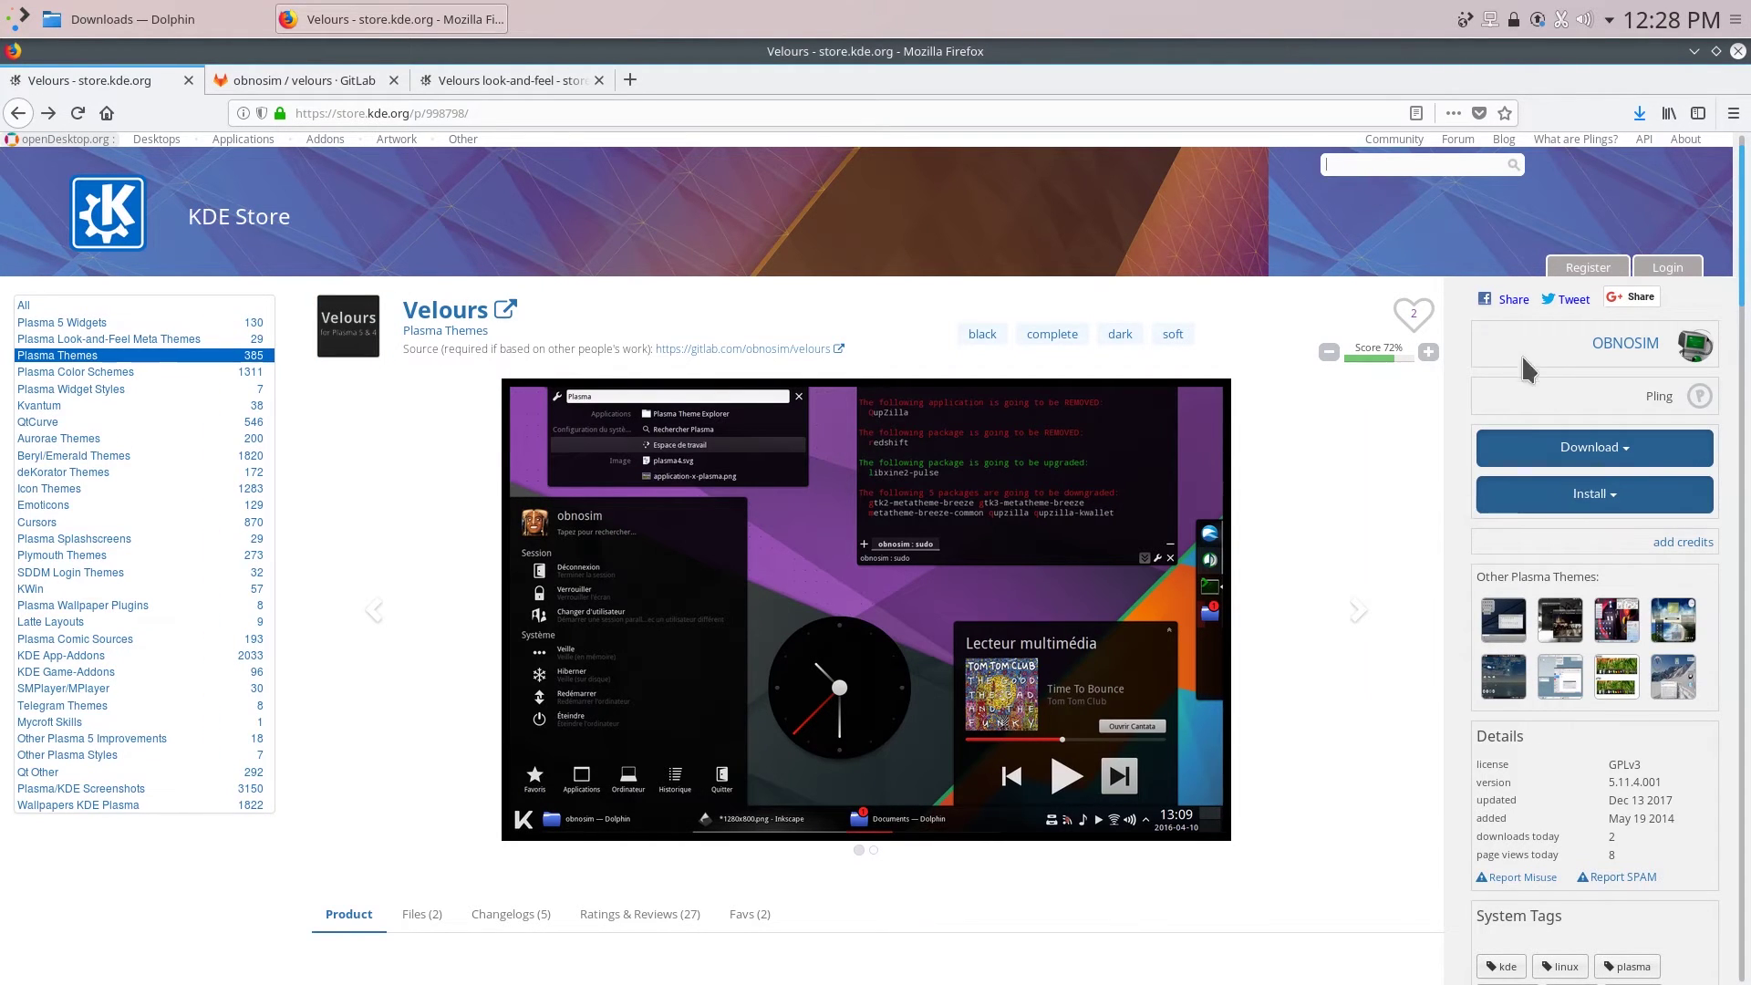
{"action": "left_click", "coordinate": [1589, 450]}
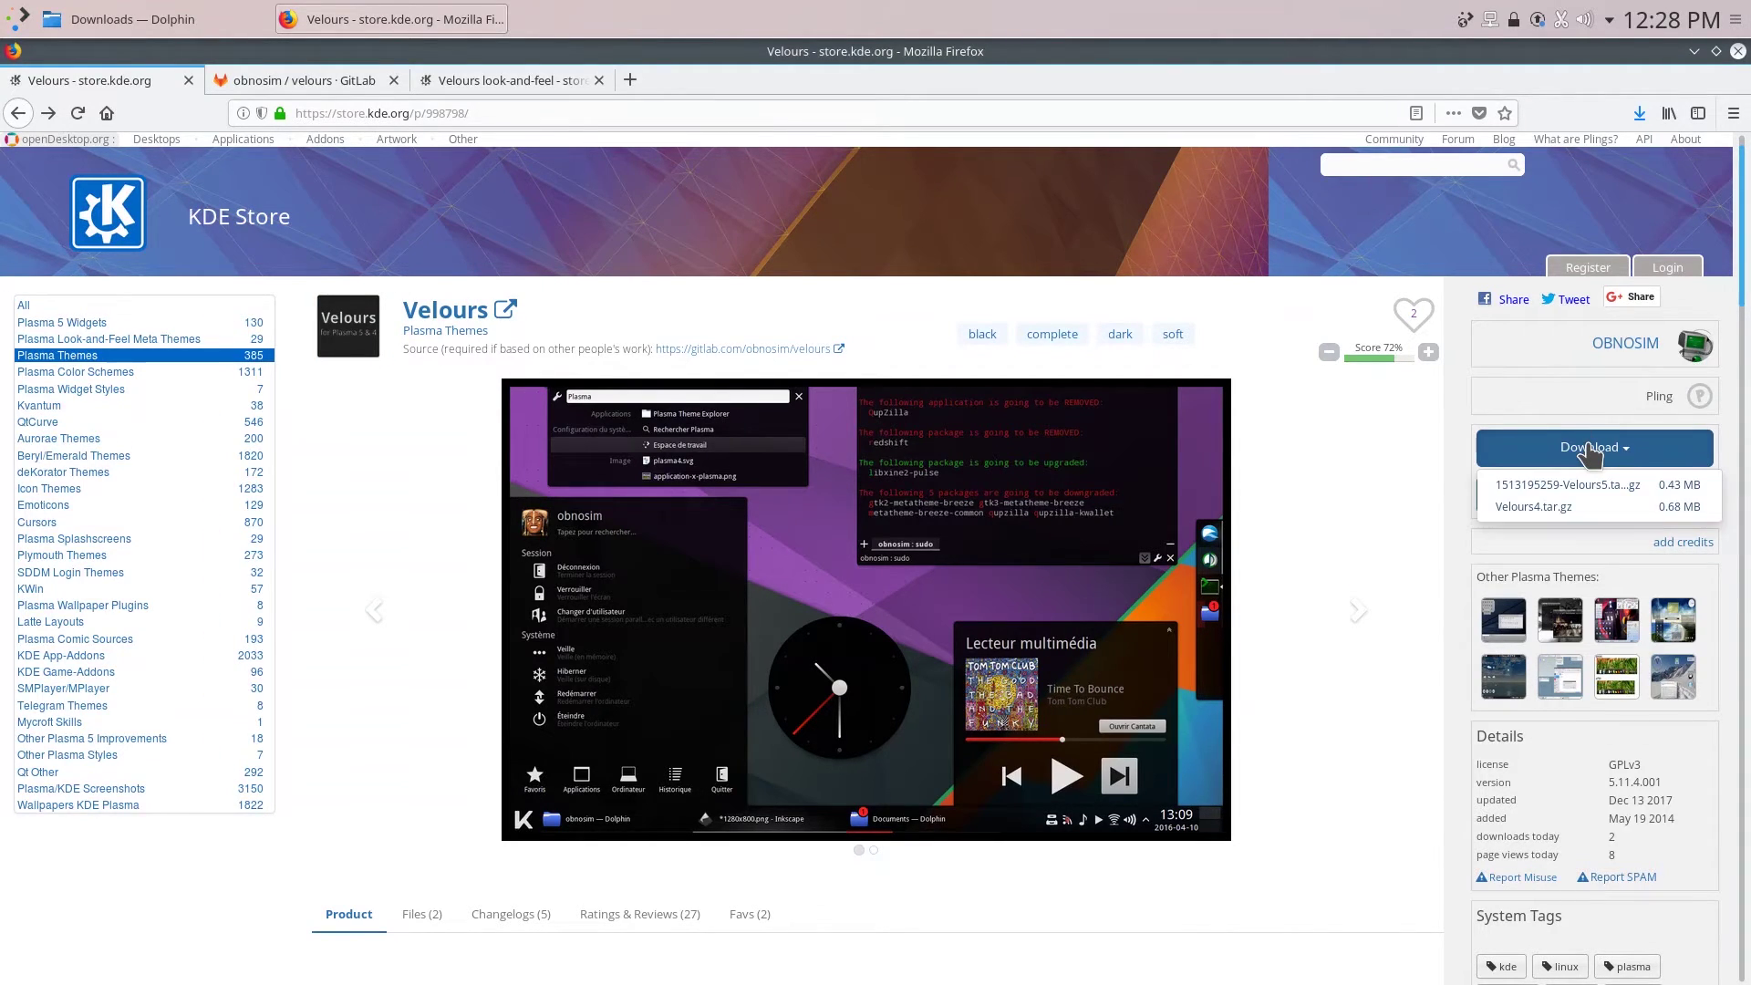
{"action": "left_click", "coordinate": [1562, 505]}
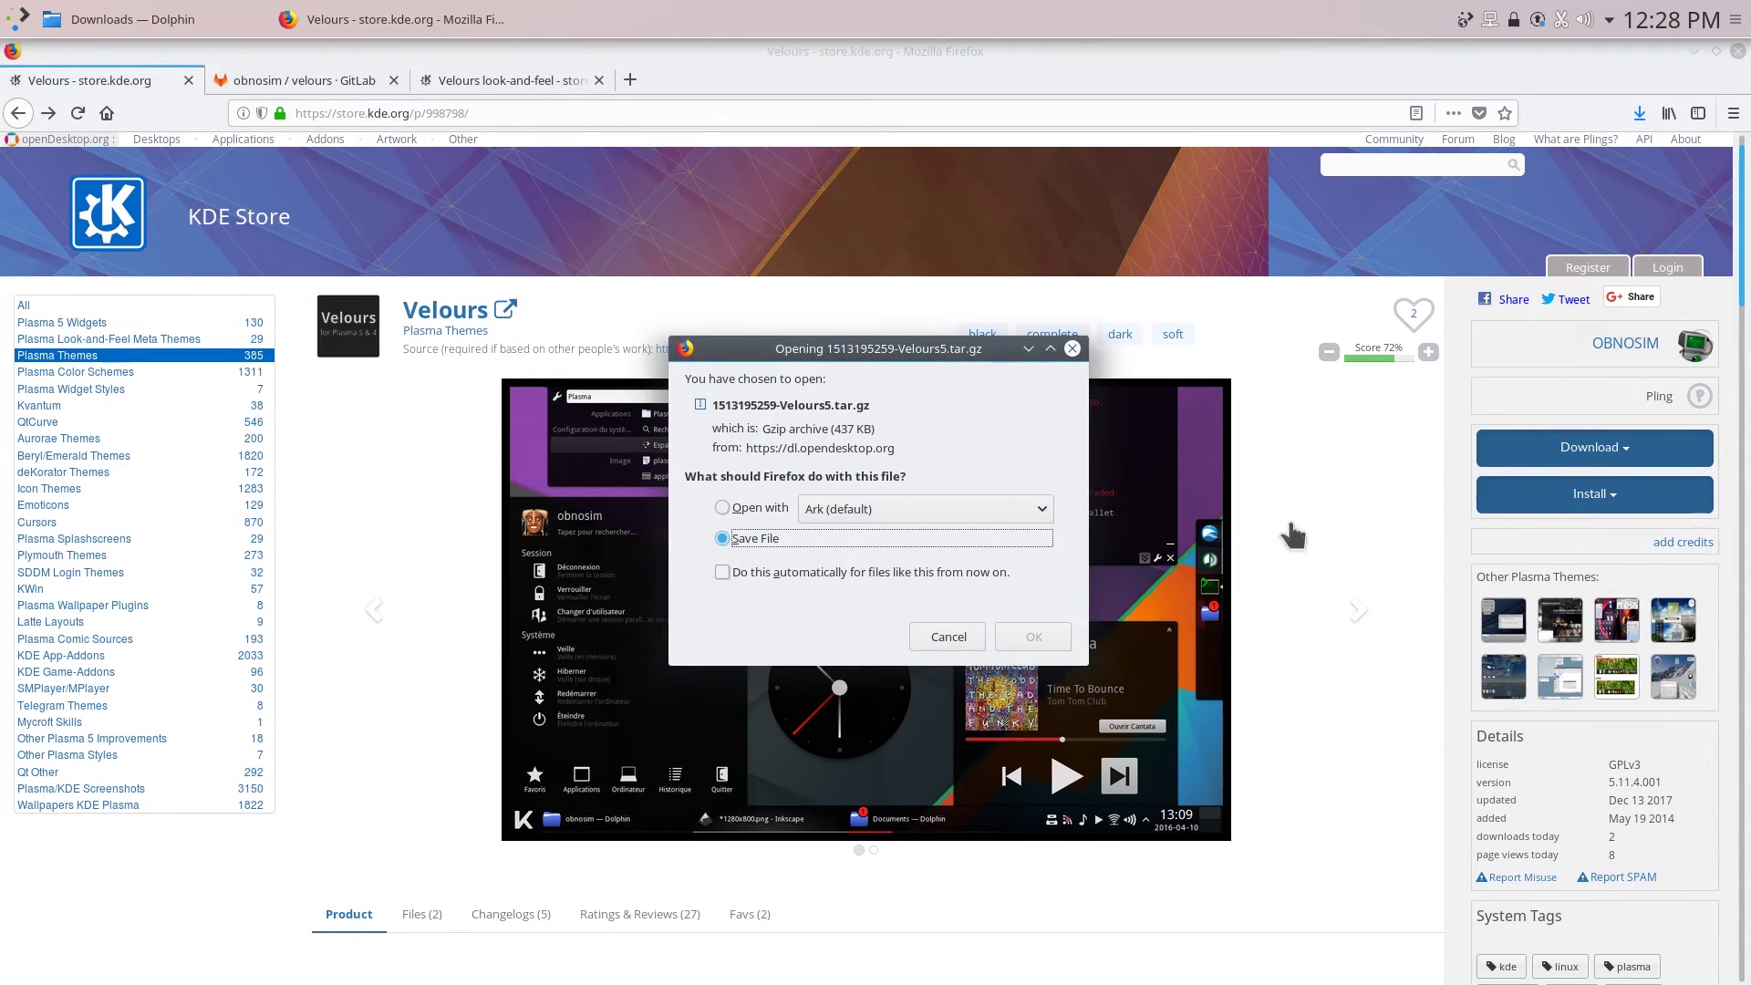
{"action": "left_click", "coordinate": [1007, 629]}
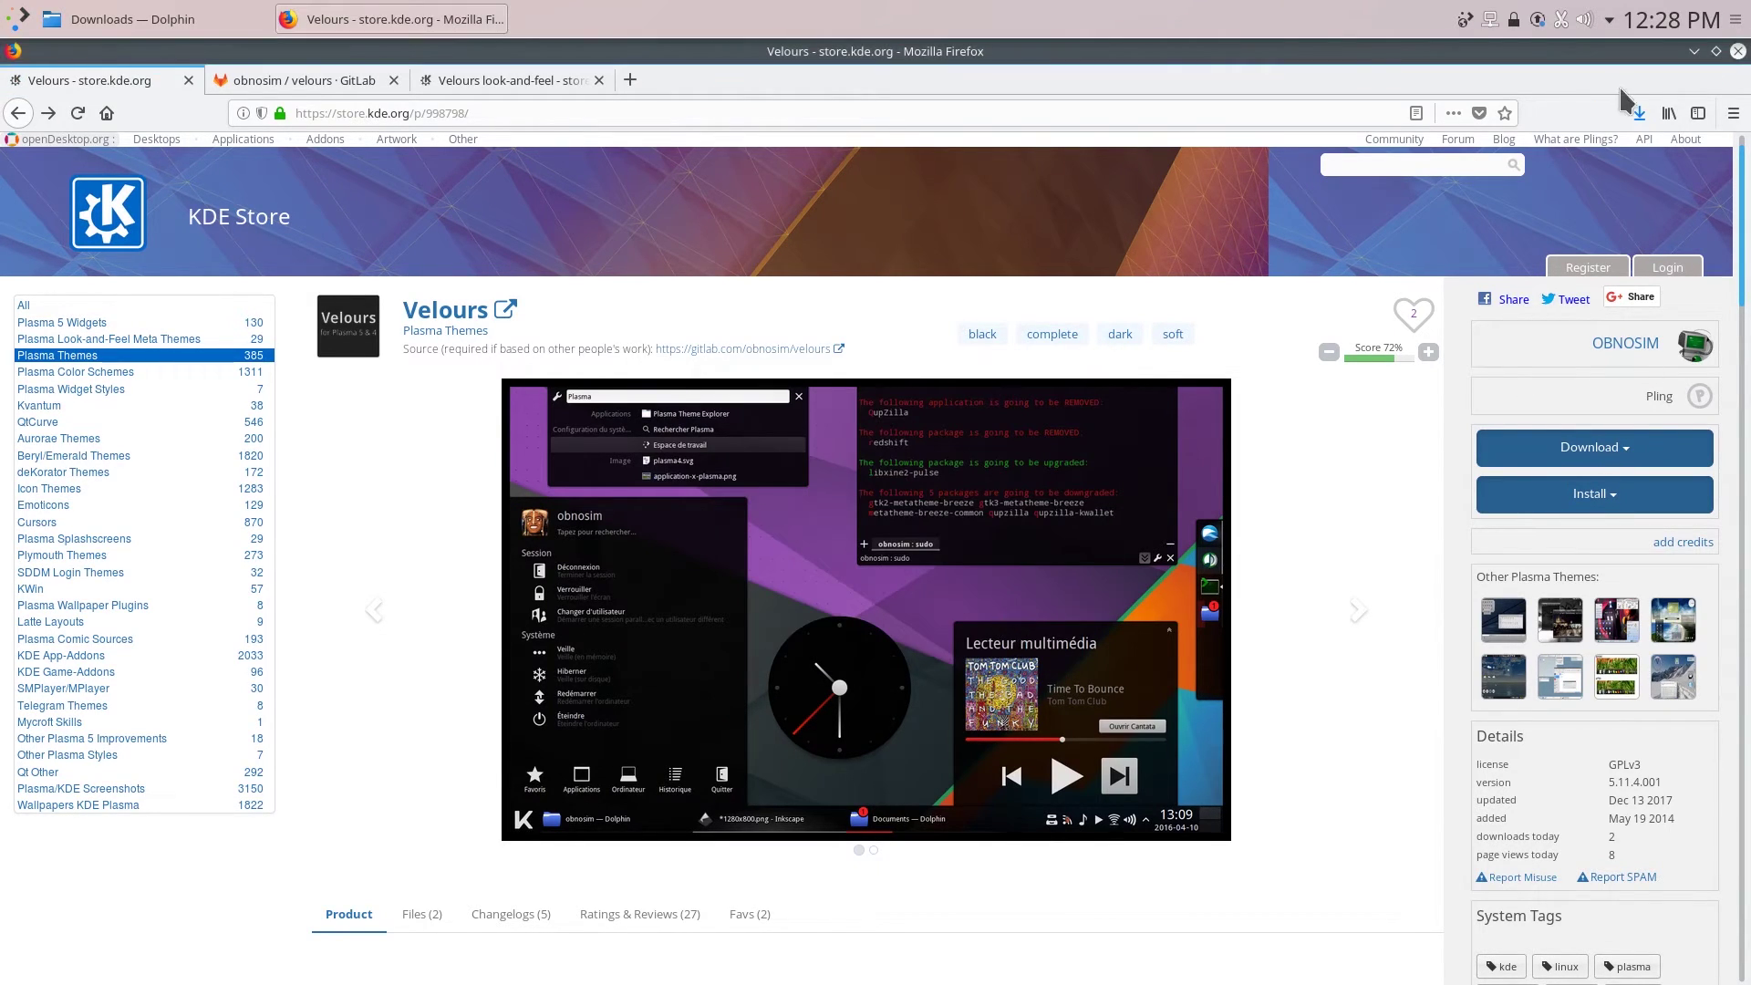
Extract the Velours5 archive into Downloads with Ark, then delete the tar.gz file
{"action": "left_click", "coordinate": [179, 13]}
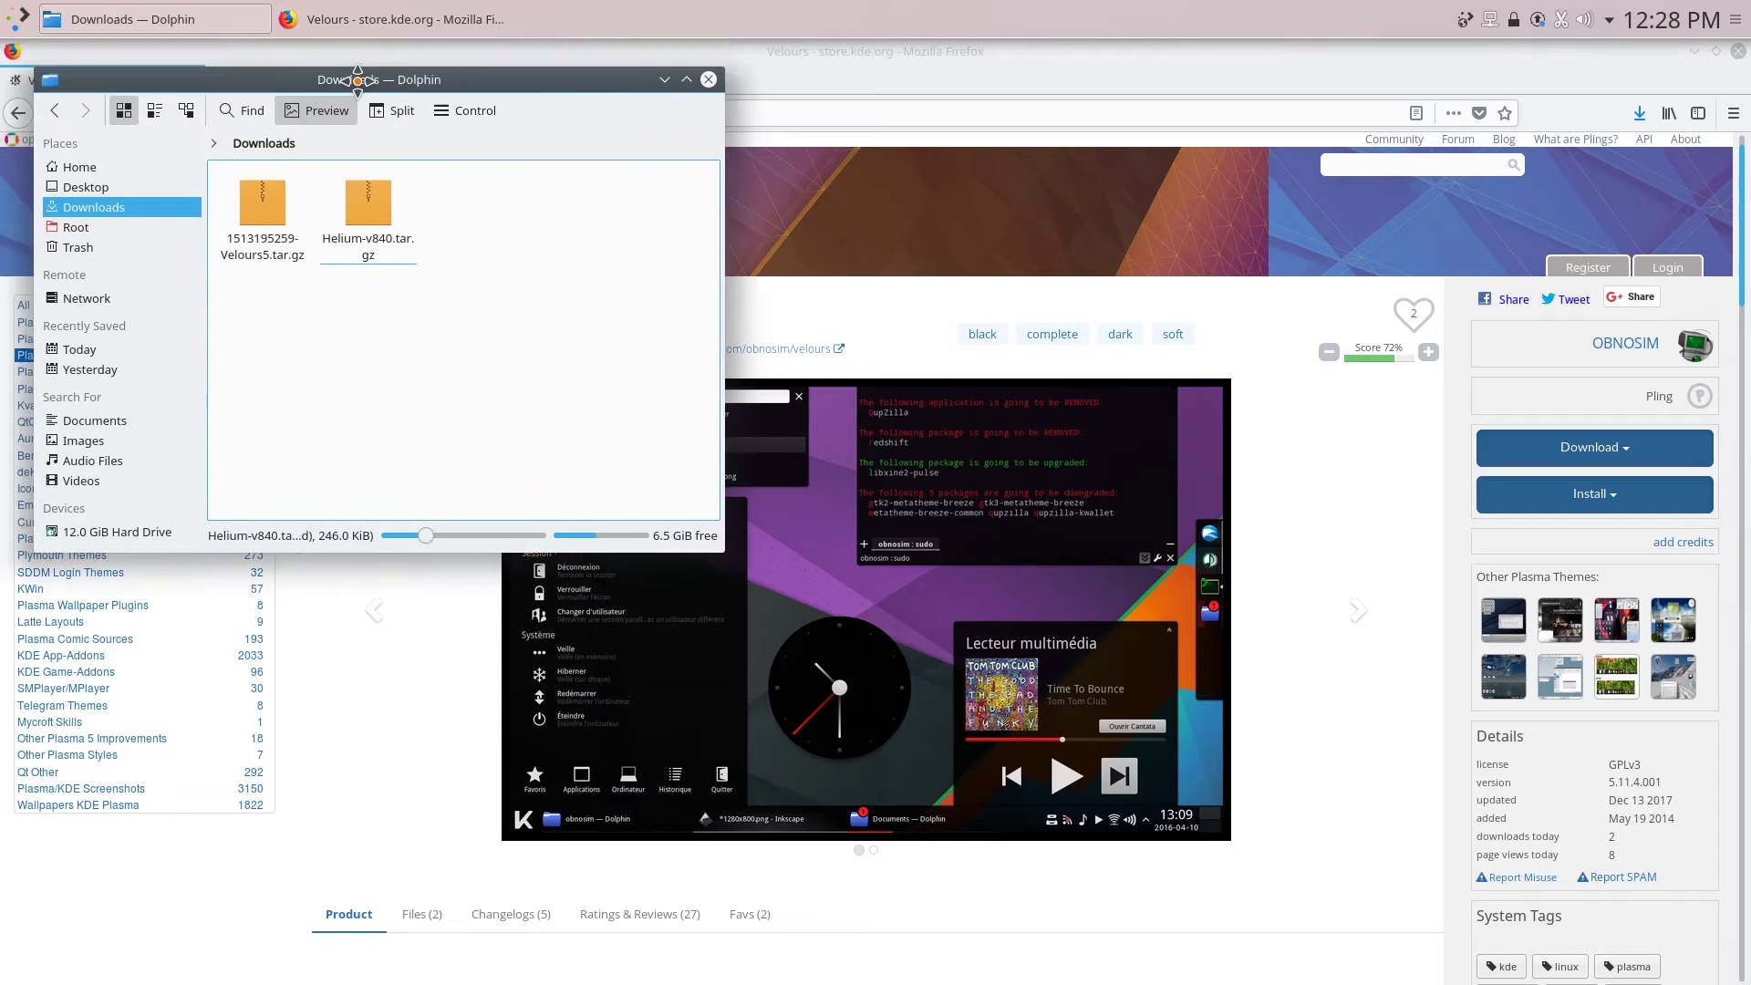
{"action": "left_click", "coordinate": [285, 202]}
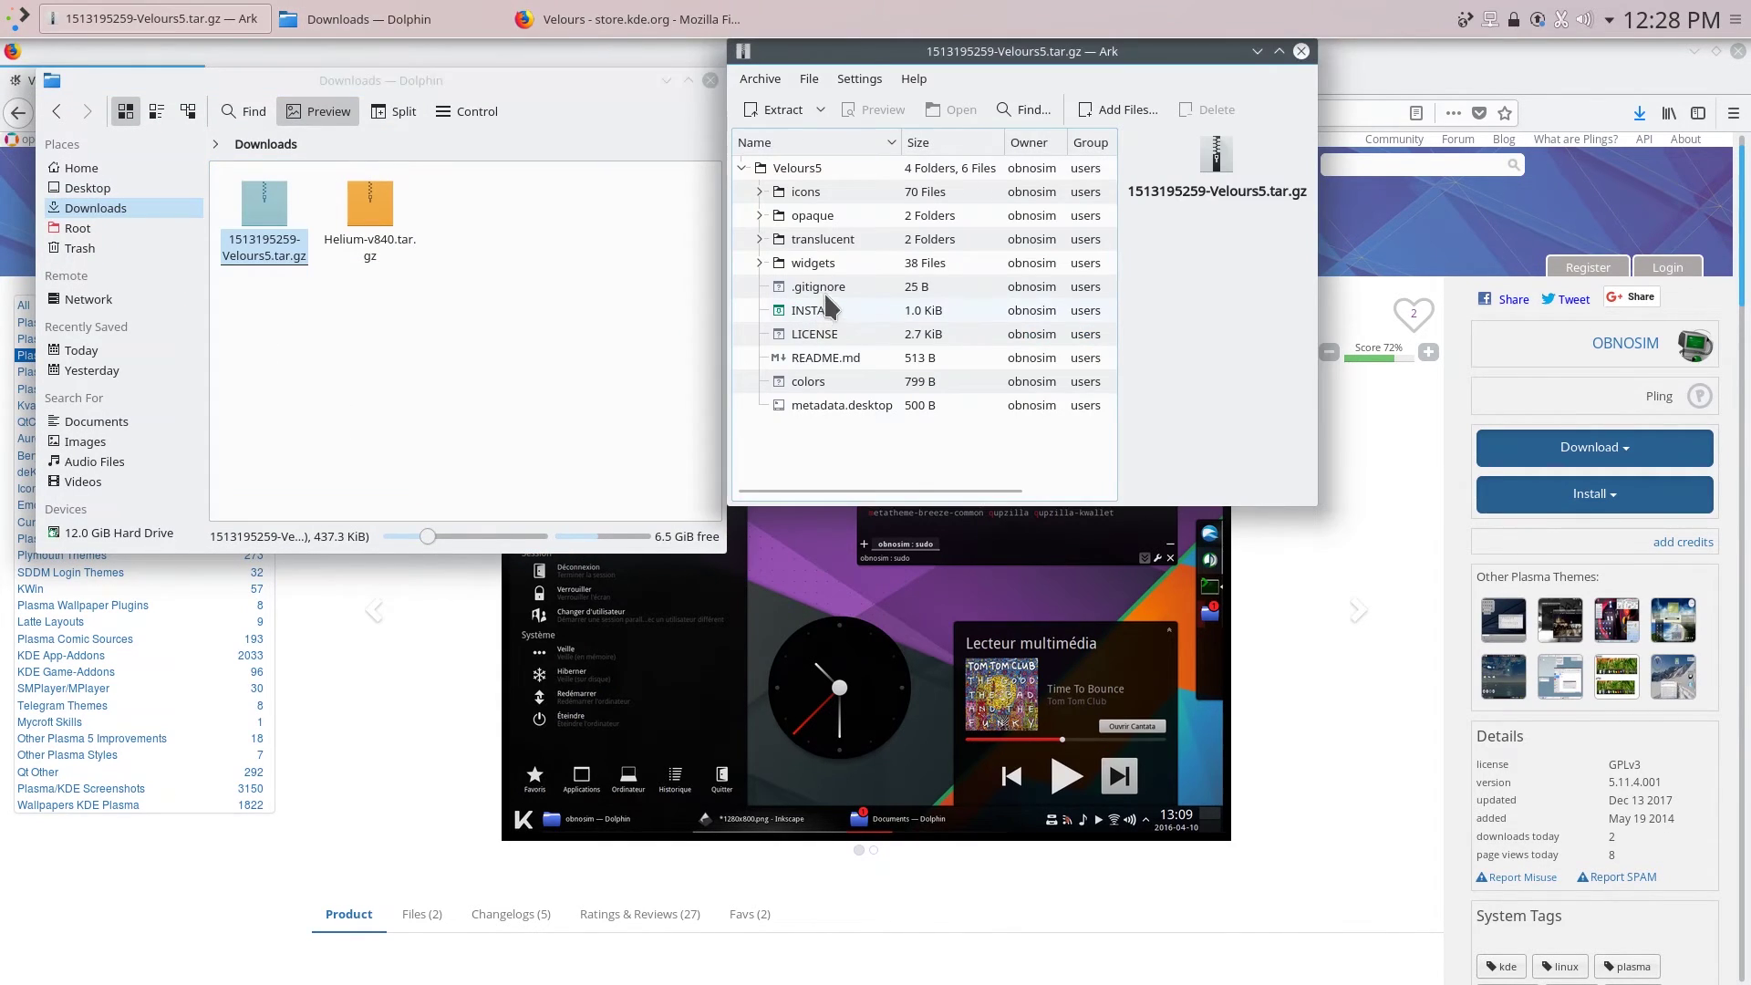
{"action": "left_click", "coordinate": [782, 110]}
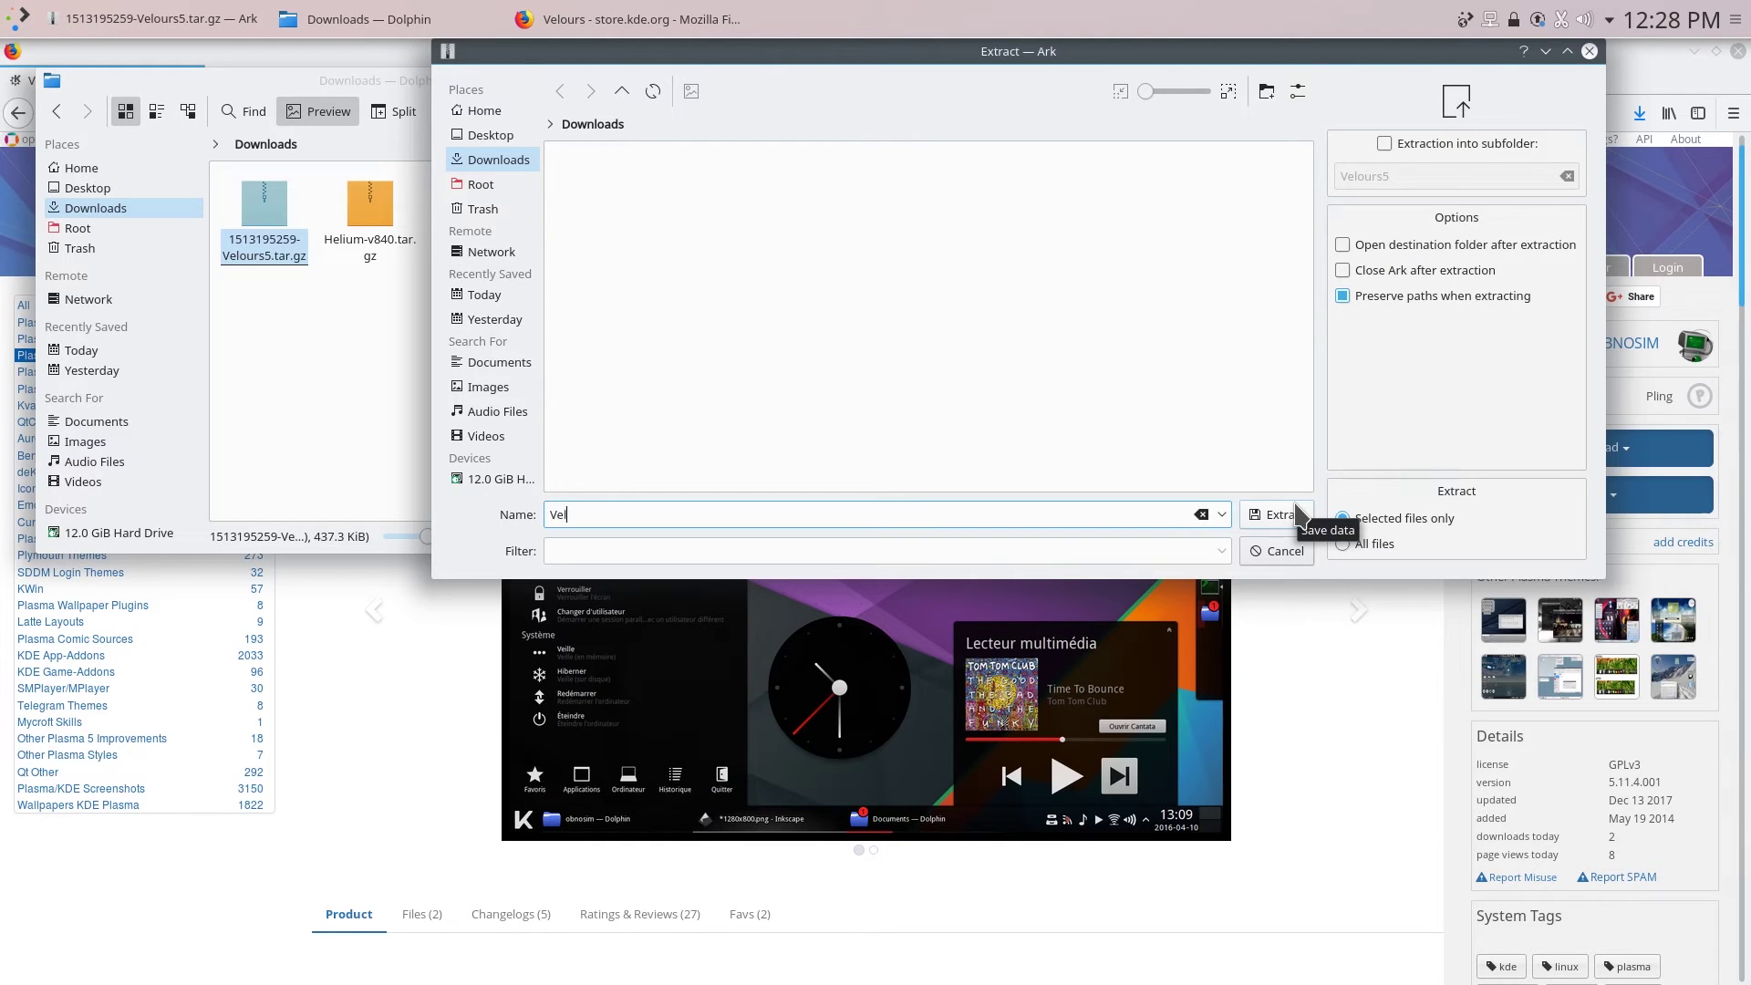
{"action": "left_click", "coordinate": [1300, 516]}
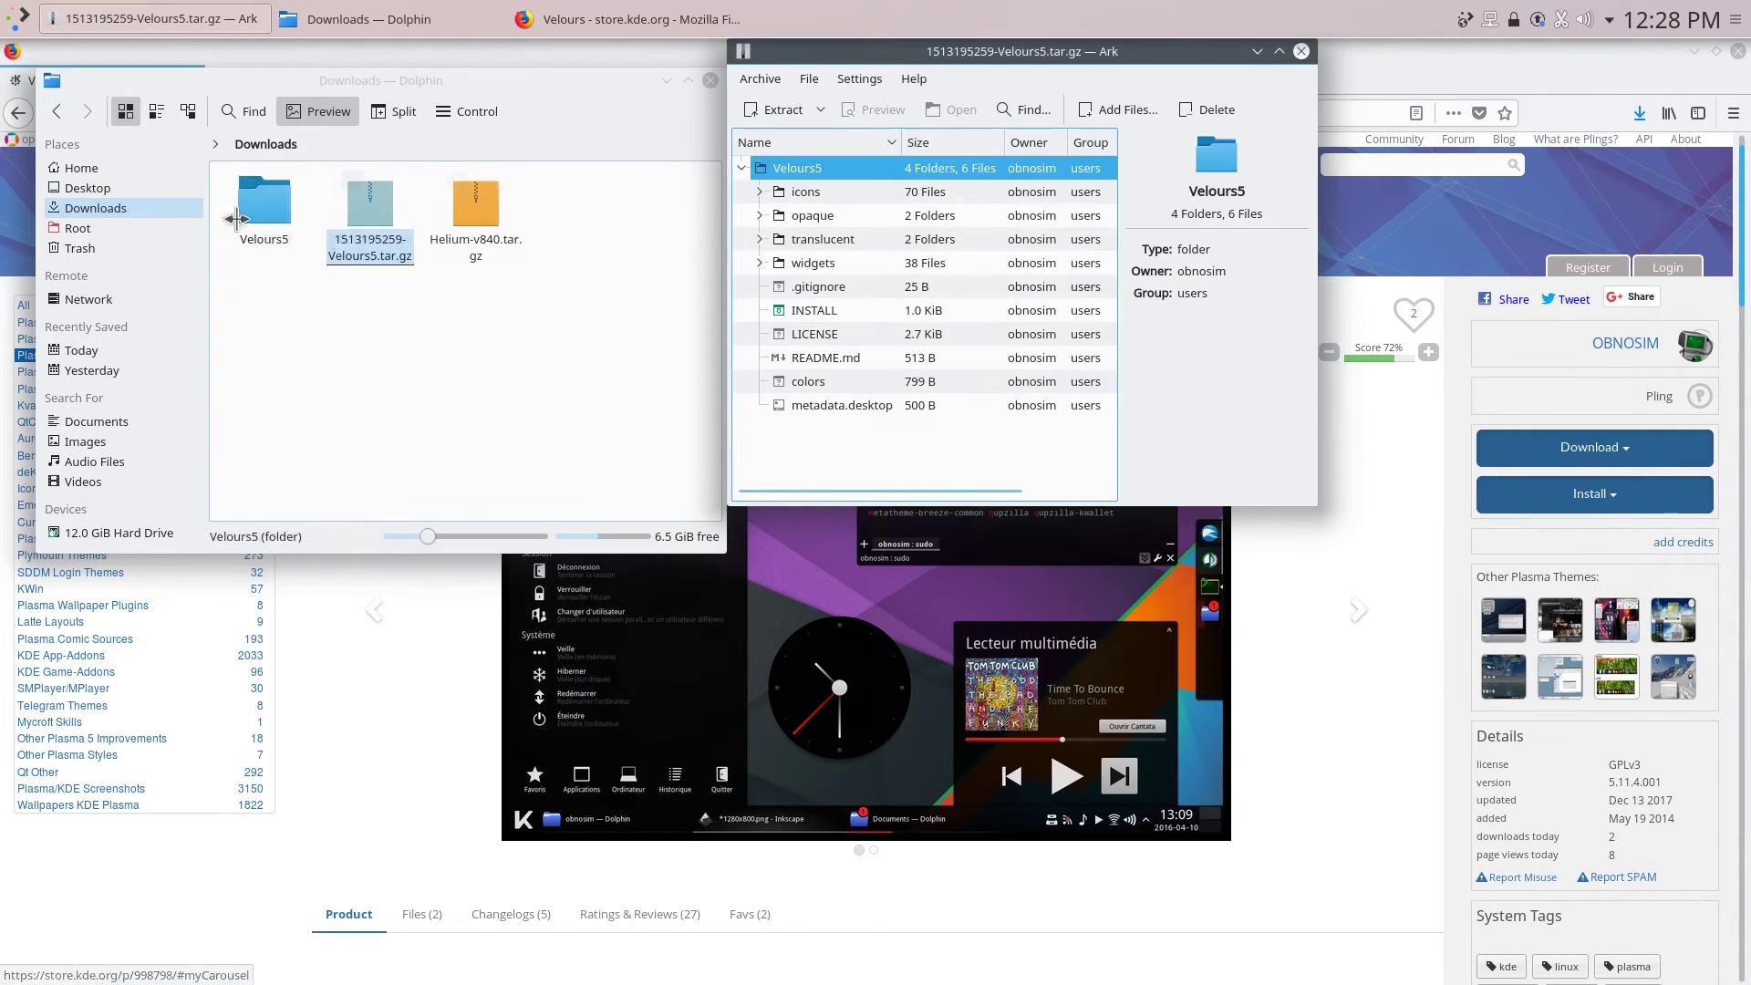
{"action": "left_click", "coordinate": [1290, 60]}
{"action": "double_click", "coordinate": [265, 202]}
{"action": "key", "text": "alt+Left"}
{"action": "key", "text": "Delete"}
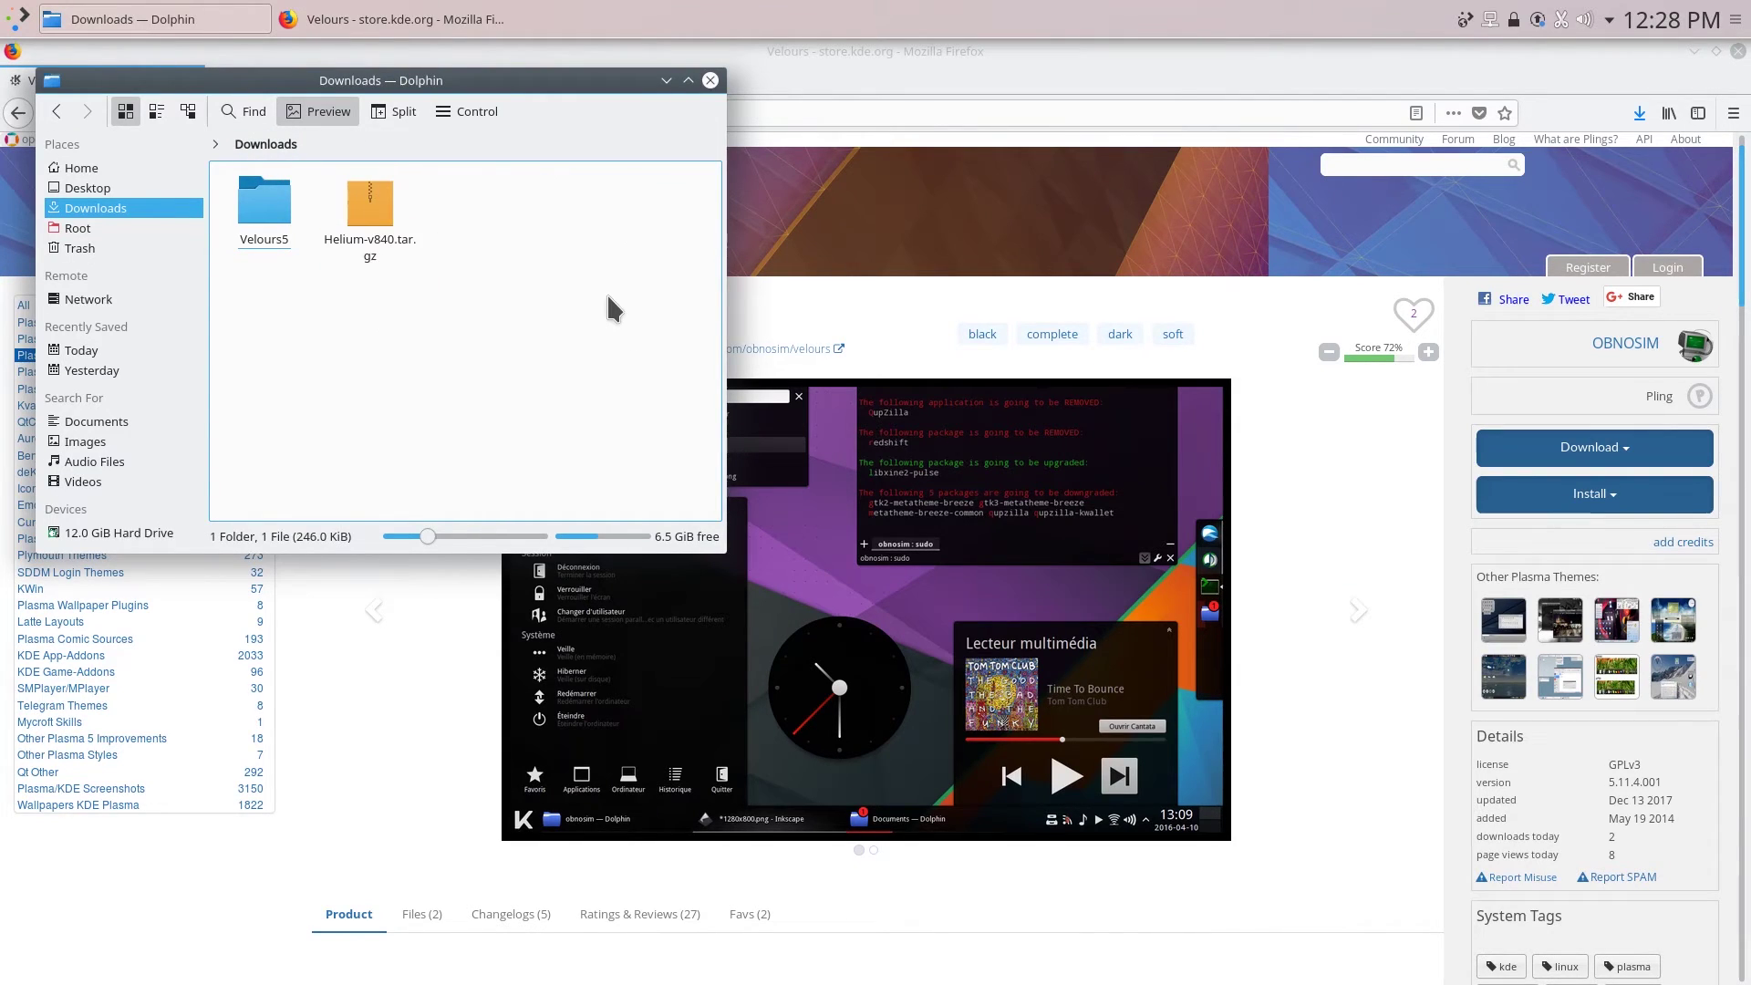
Move the Velours5 folder into ~/.local/share/plasma/desktoptheme beside Adapta and Helium
{"action": "left_click", "coordinate": [266, 211]}
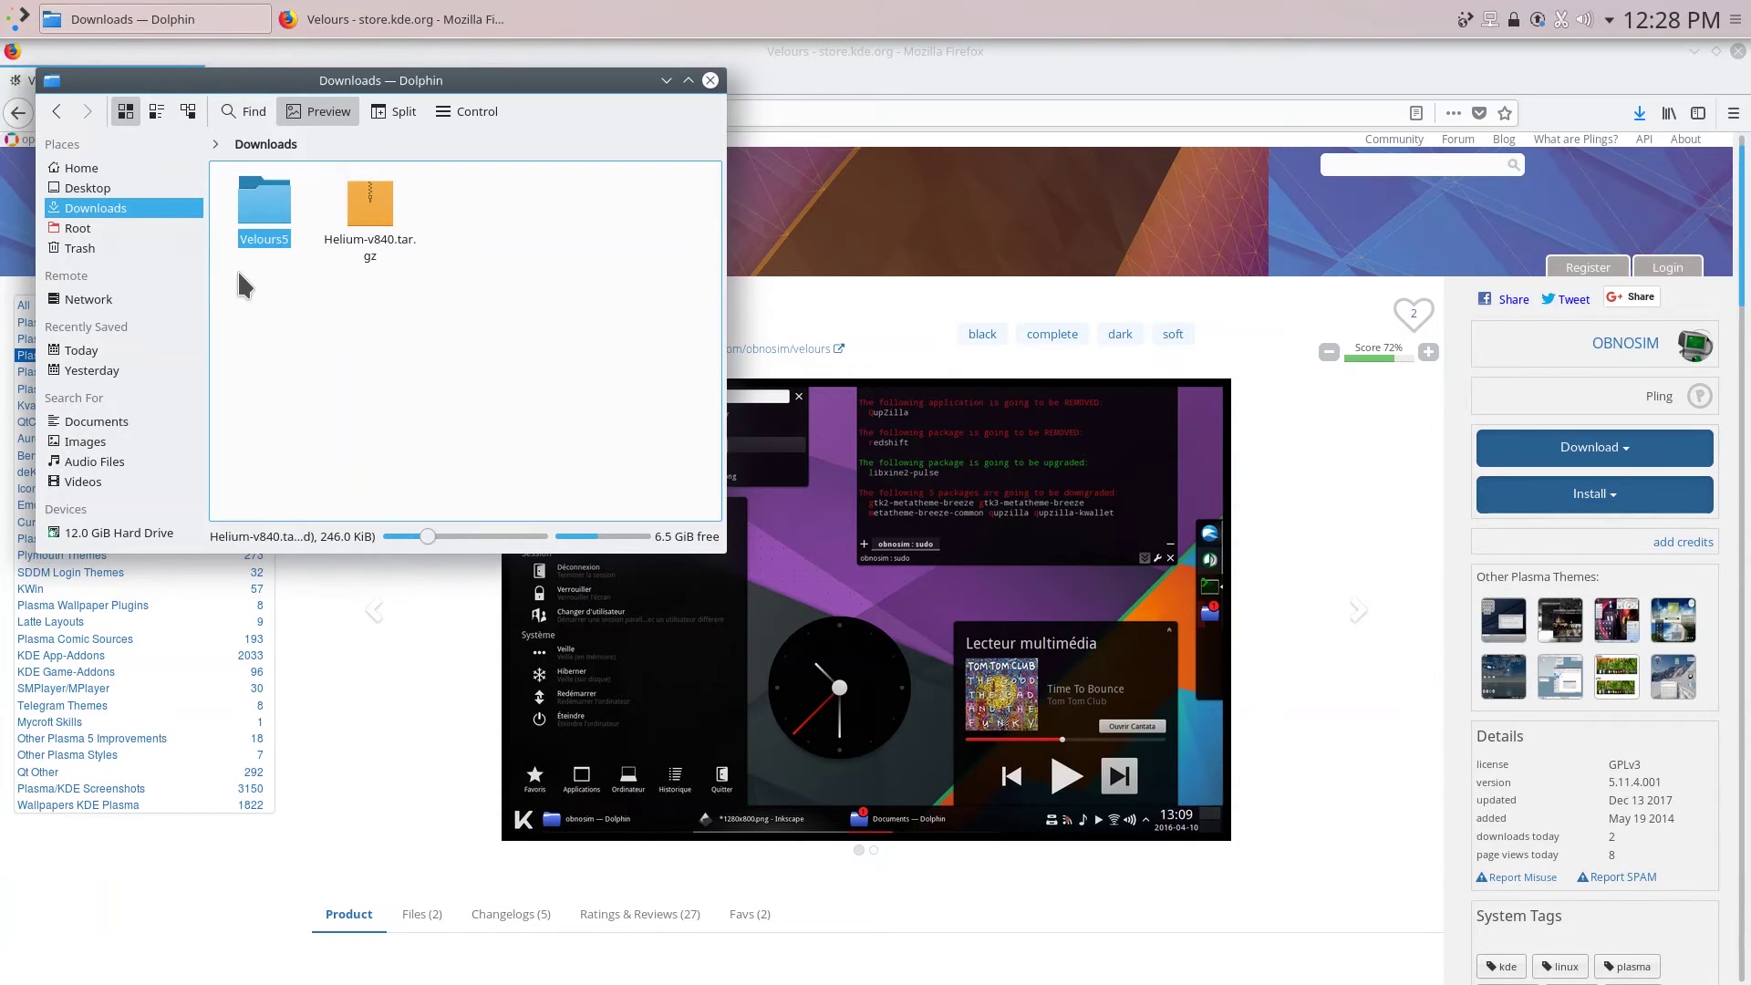
{"action": "left_click", "coordinate": [108, 167]}
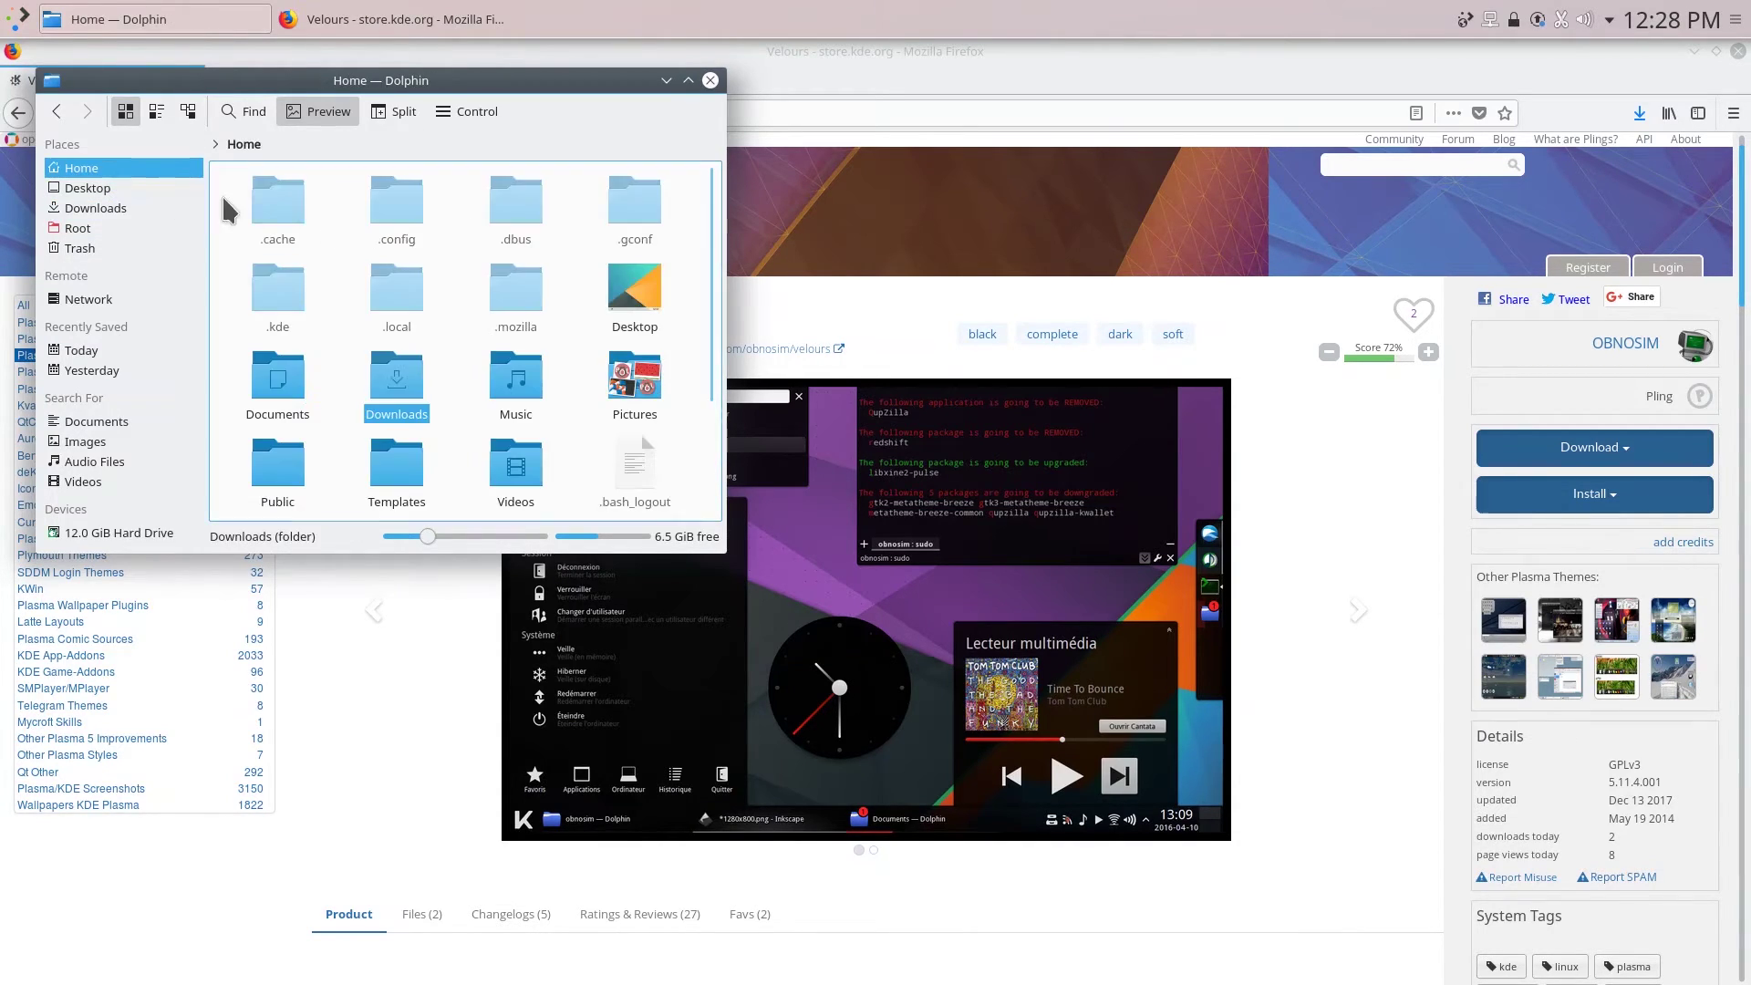
{"action": "double_click", "coordinate": [410, 287]}
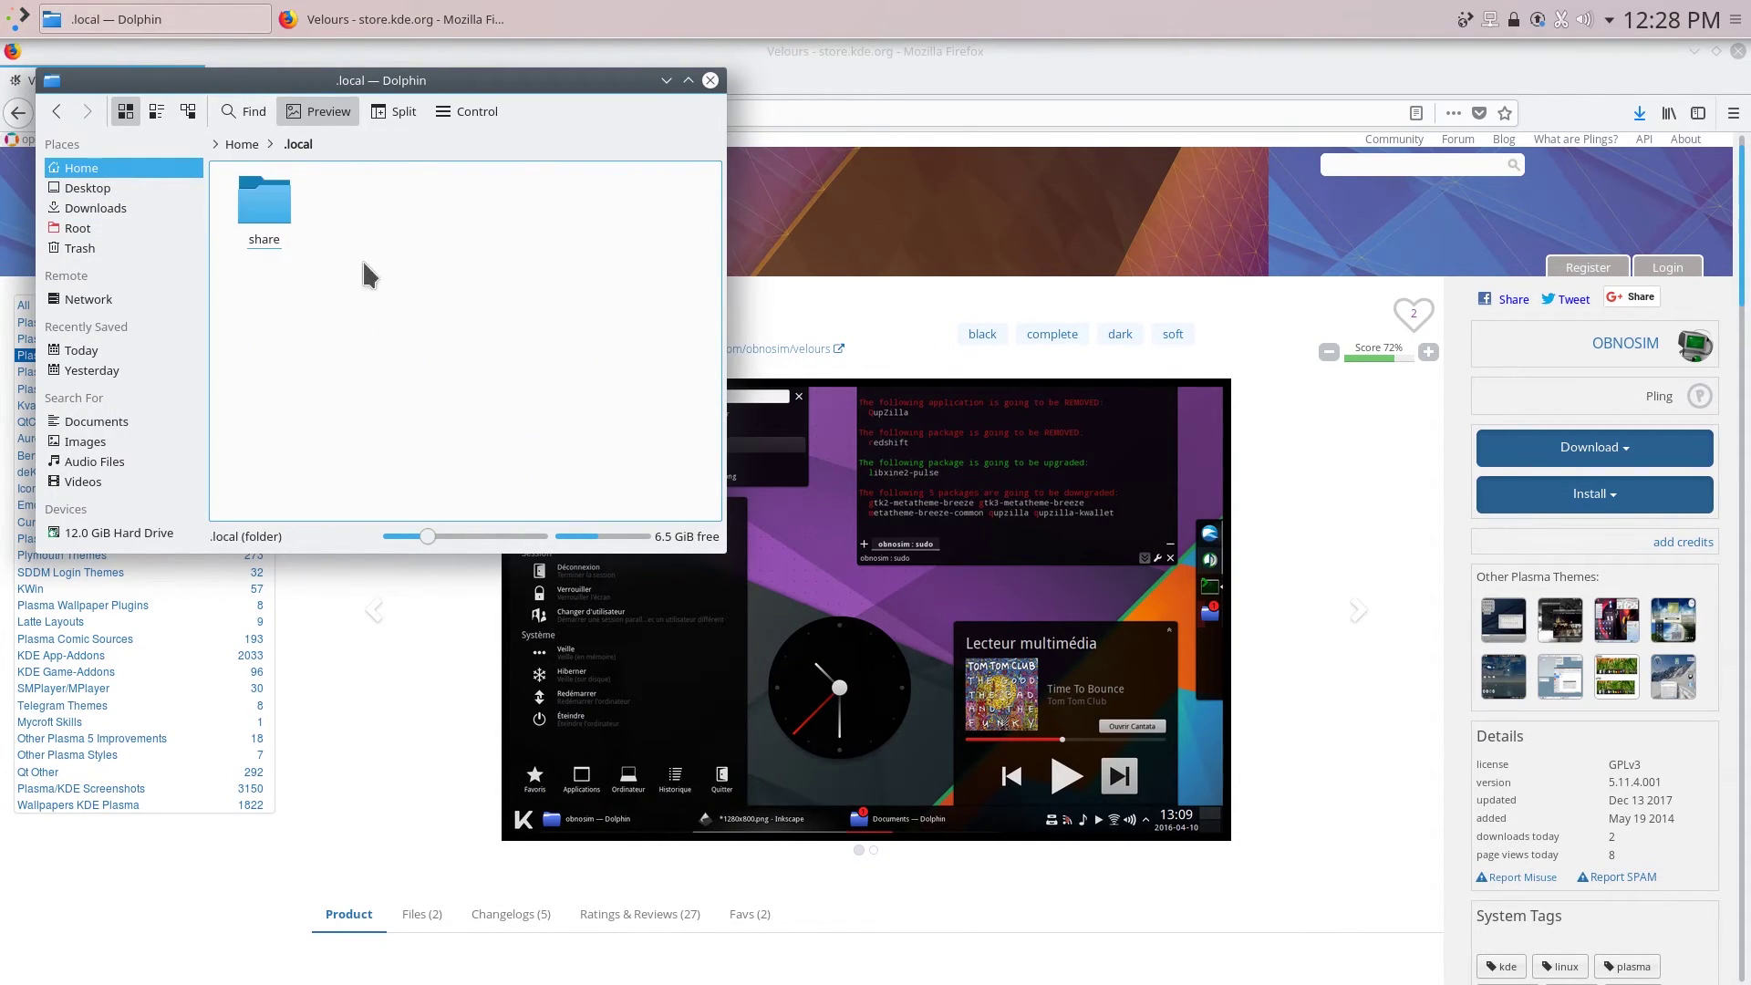
{"action": "double_click", "coordinate": [265, 208]}
{"action": "scroll", "coordinate": [431, 279], "scroll_direction": "down", "scroll_amount": 5}
{"action": "double_click", "coordinate": [517, 265]}
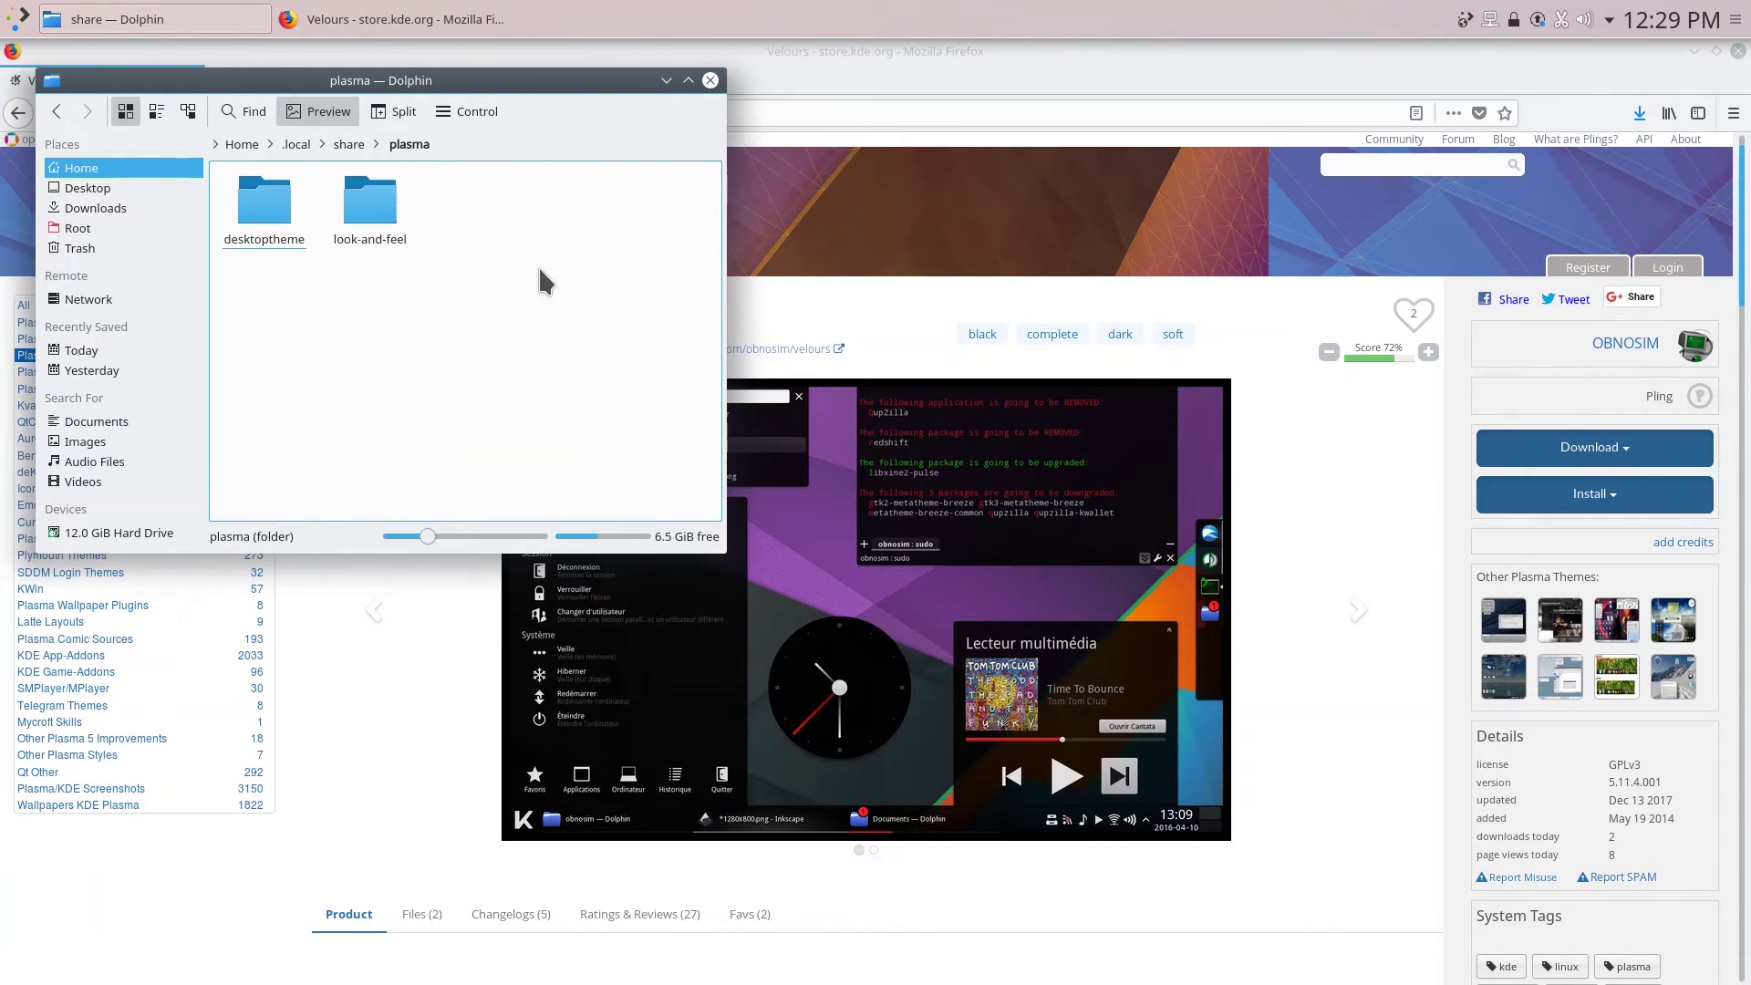
{"action": "double_click", "coordinate": [273, 224]}
{"action": "key", "text": "ctrl+v"}
{"action": "left_click_drag", "start_coordinate": [510, 325], "coordinate": [242, 149]}
{"action": "left_click", "coordinate": [338, 321]}
{"action": "left_click", "coordinate": [18, 16]}
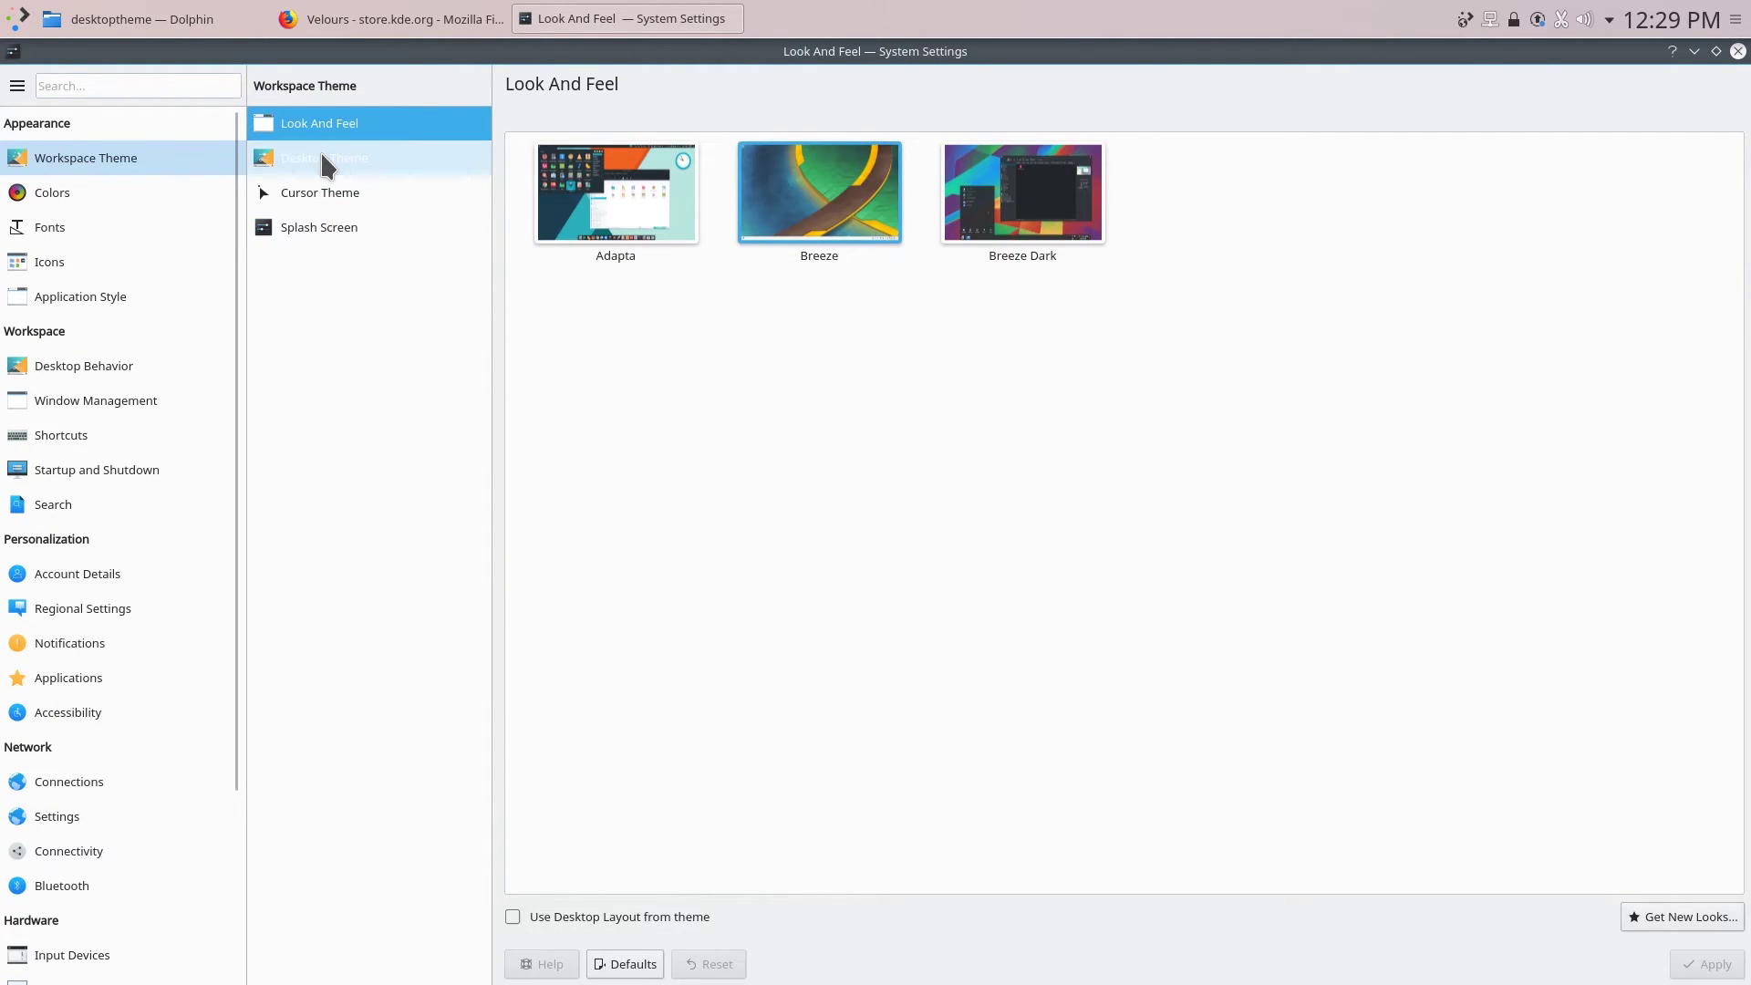
Apply Velours 5 as the desktop theme under Workspace Theme
{"action": "left_click", "coordinate": [320, 158]}
{"action": "left_click", "coordinate": [999, 205]}
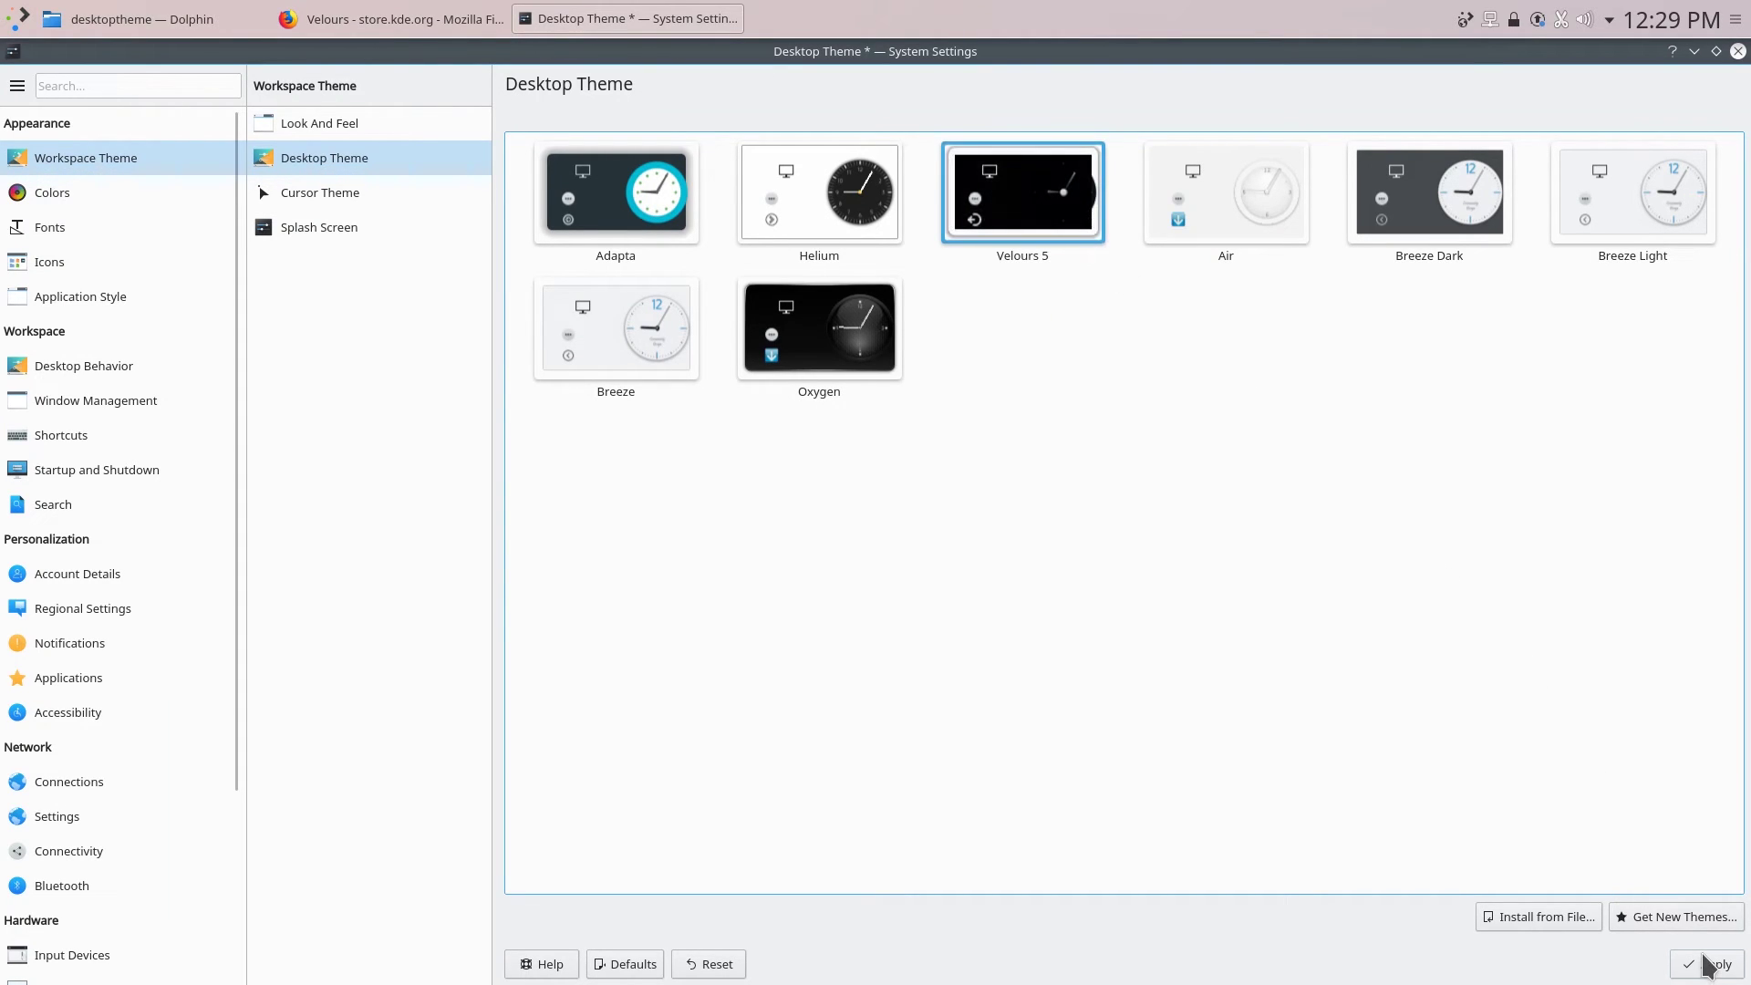
{"action": "left_click", "coordinate": [1708, 965]}
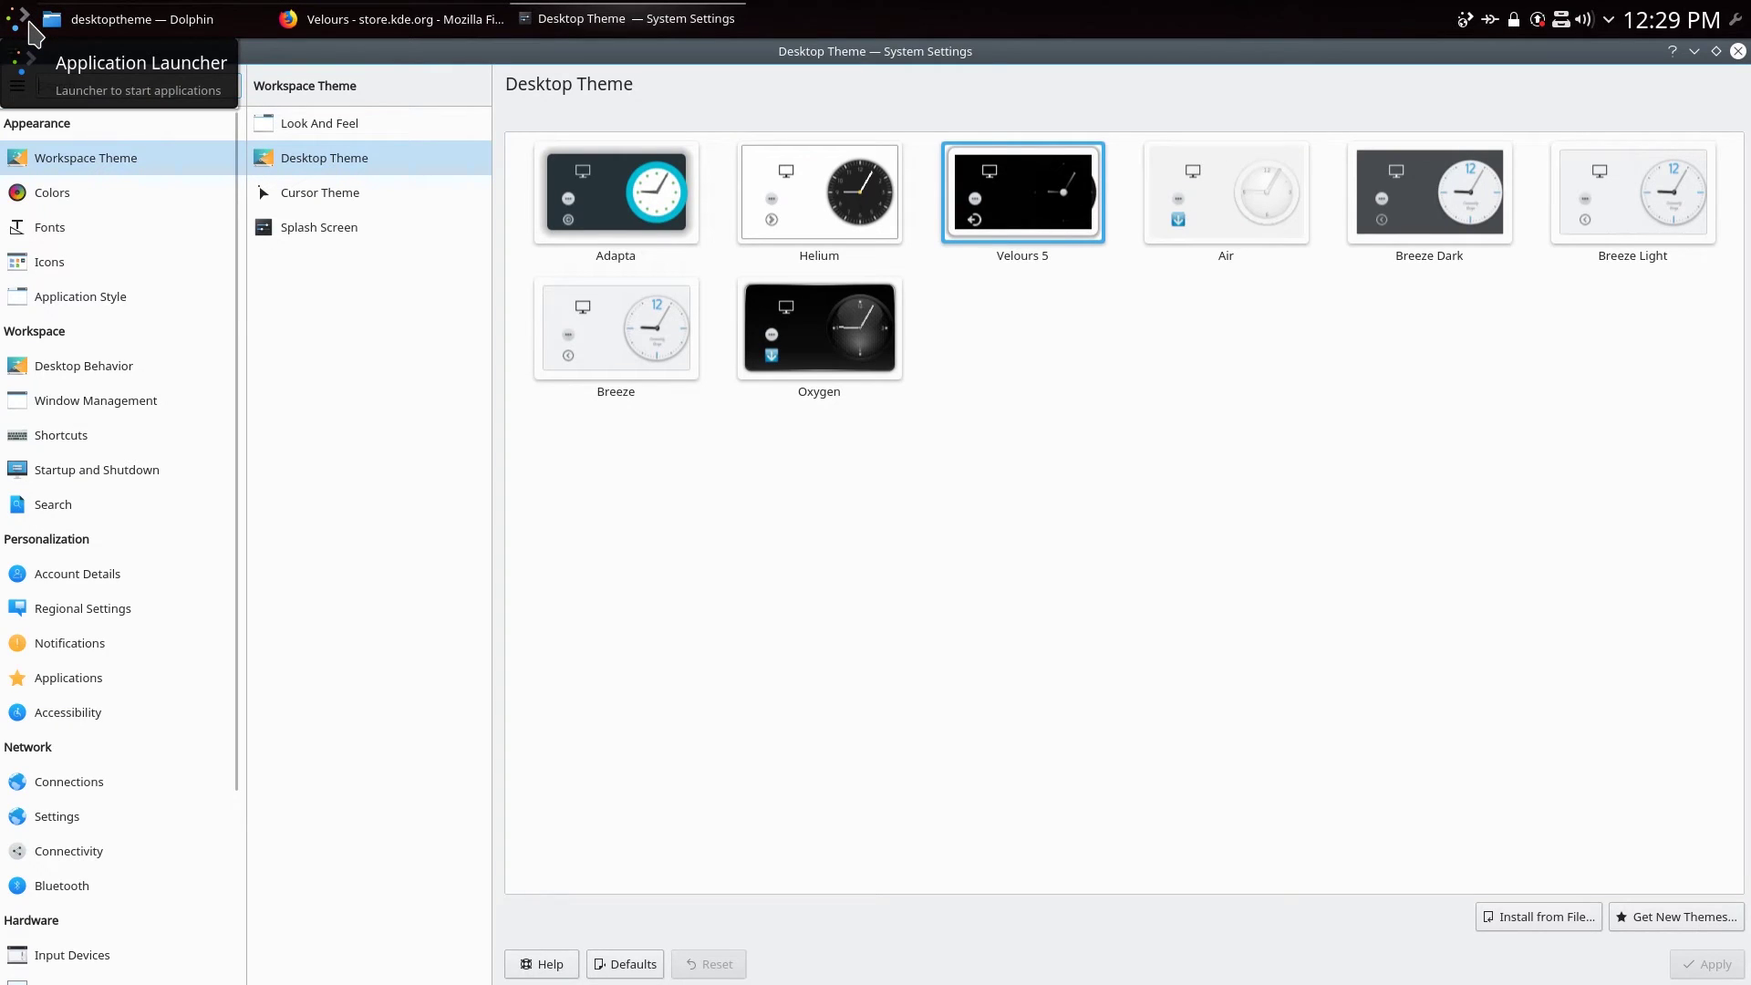
Install the Velours look-and-feel package found by searching 'vel', and apply it
{"action": "left_click", "coordinate": [296, 121]}
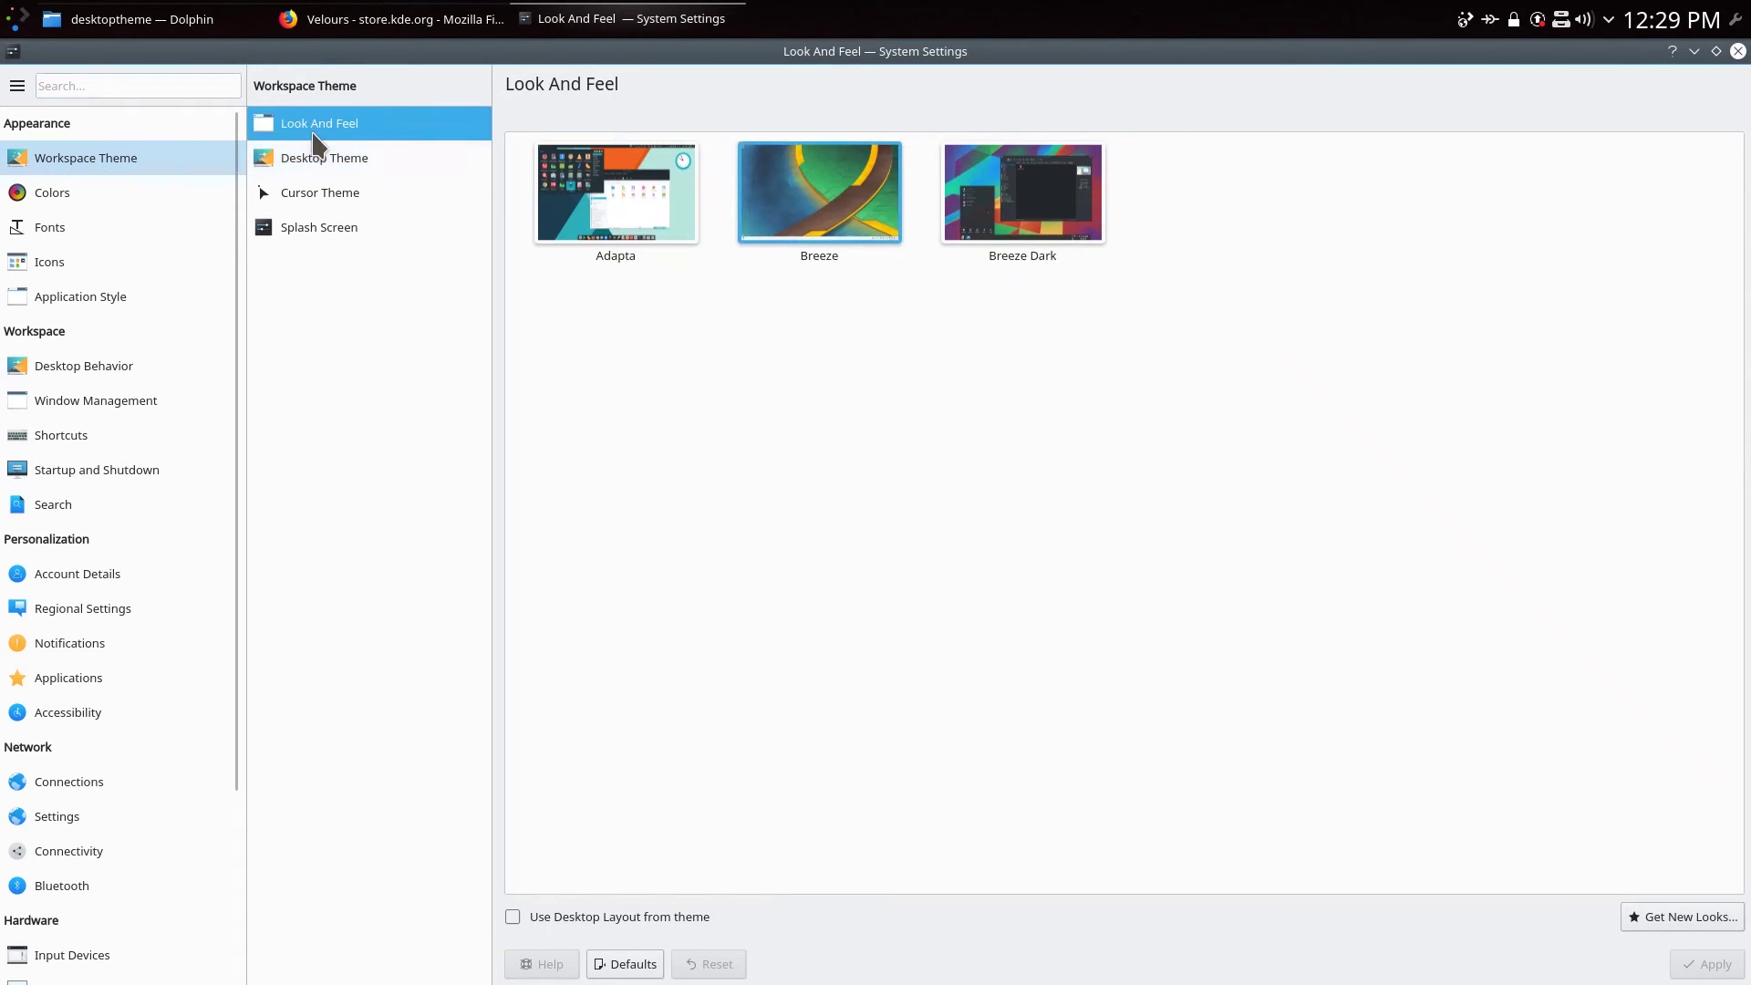
{"action": "left_click", "coordinate": [1719, 919]}
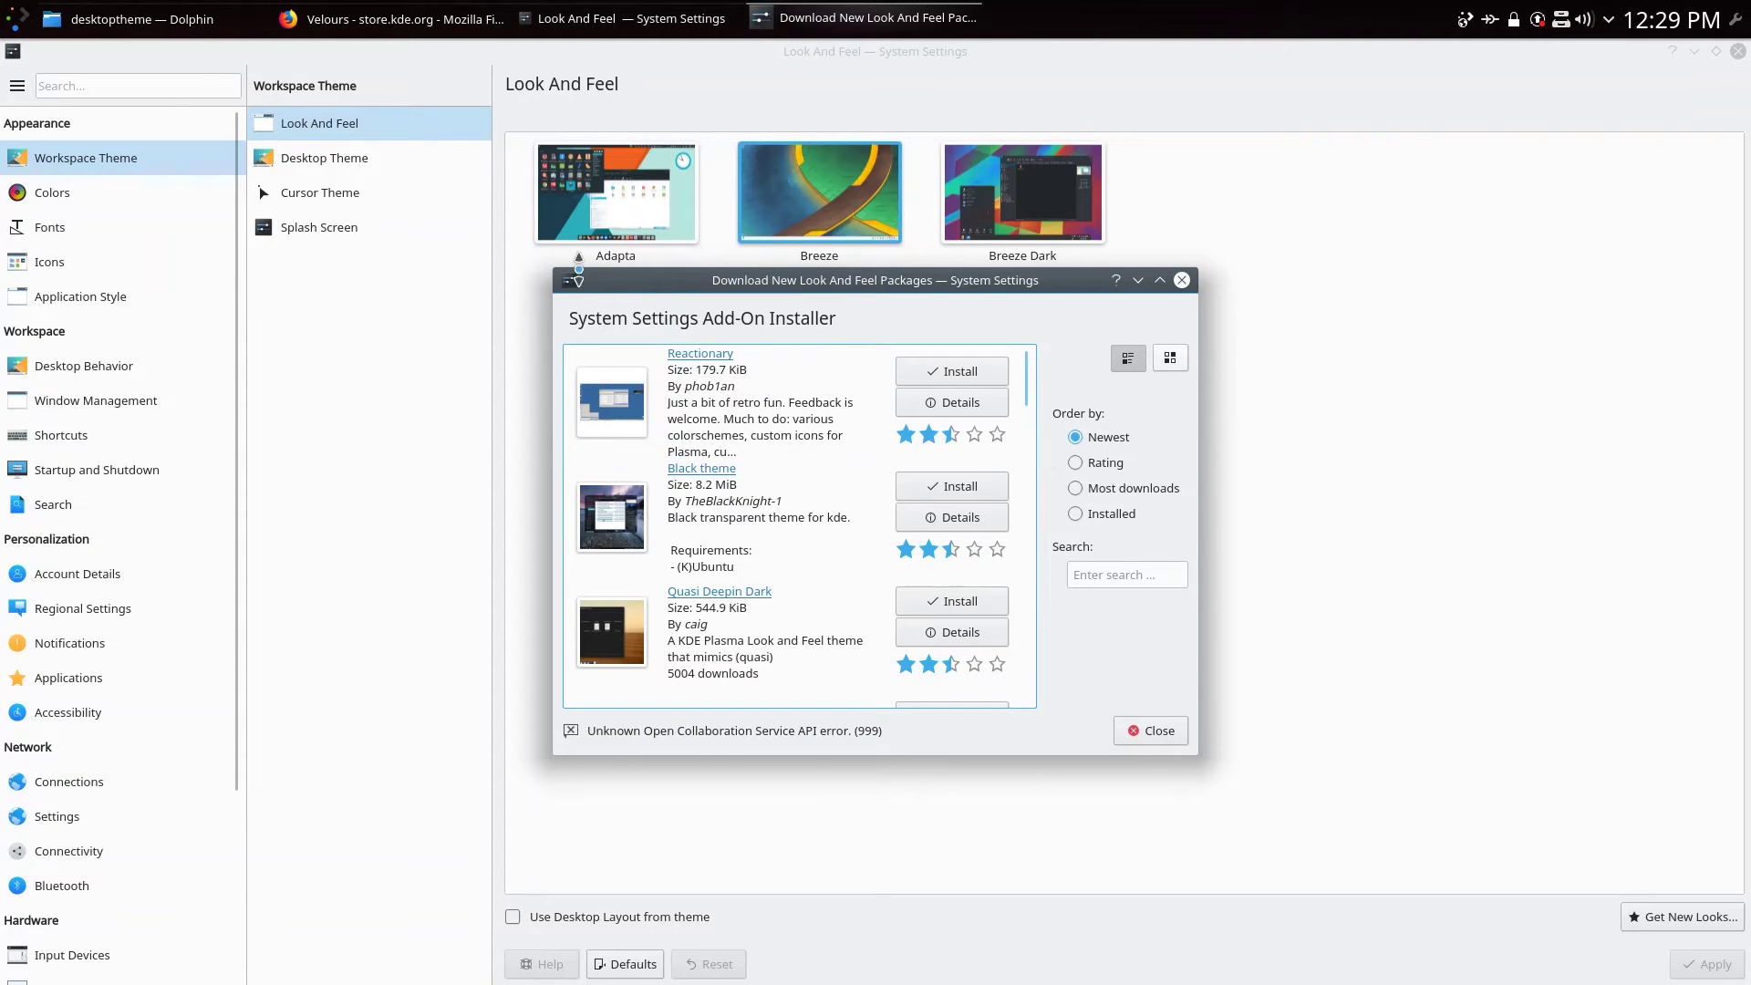
{"action": "left_click", "coordinate": [1097, 577]}
{"action": "type", "text": "velours"}
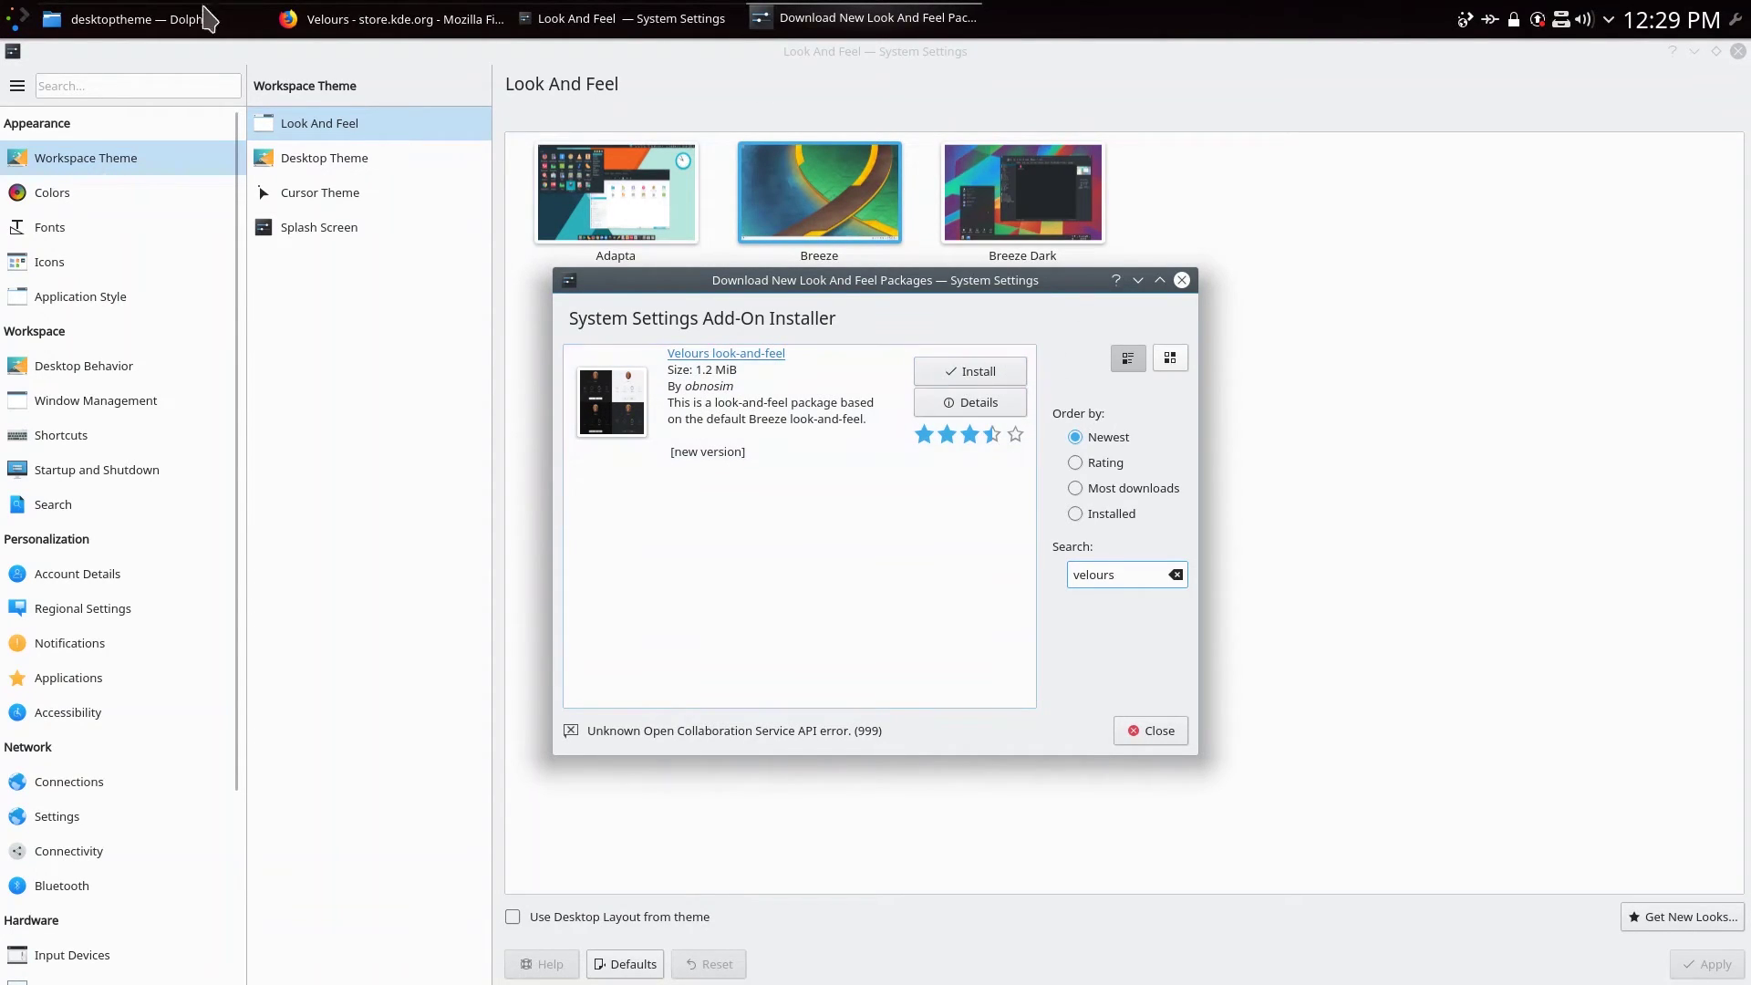
{"action": "left_click", "coordinate": [935, 376]}
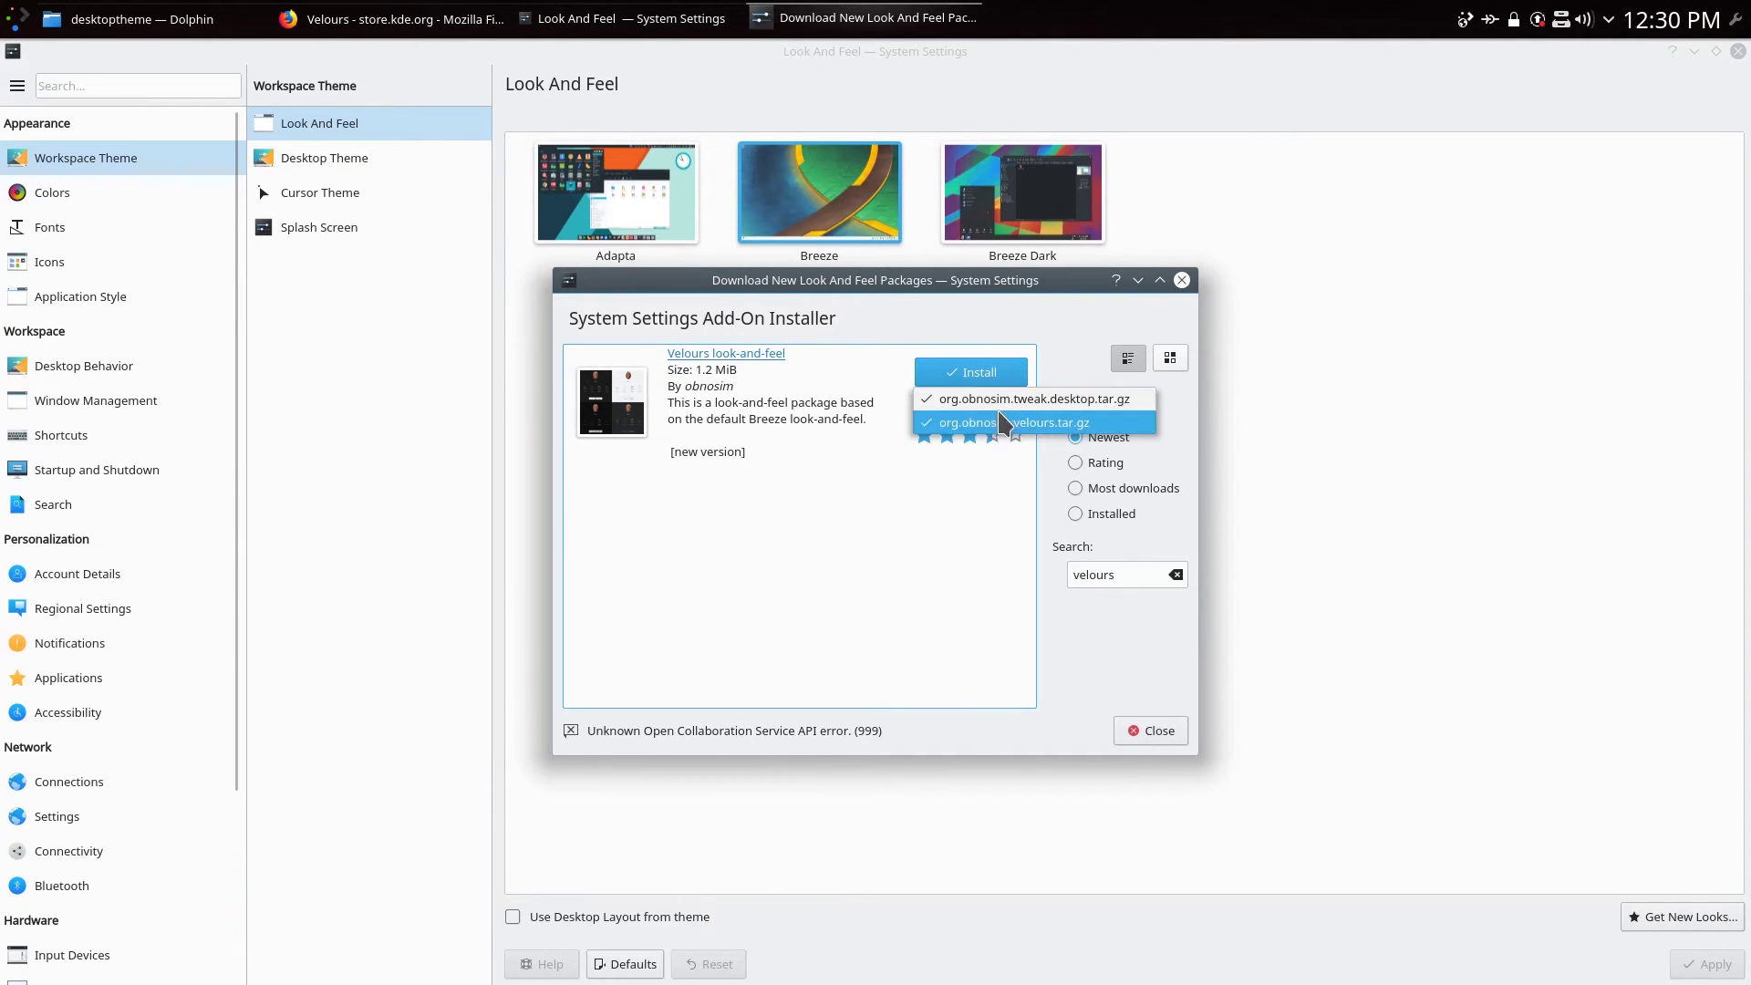
{"action": "left_click", "coordinate": [1053, 425]}
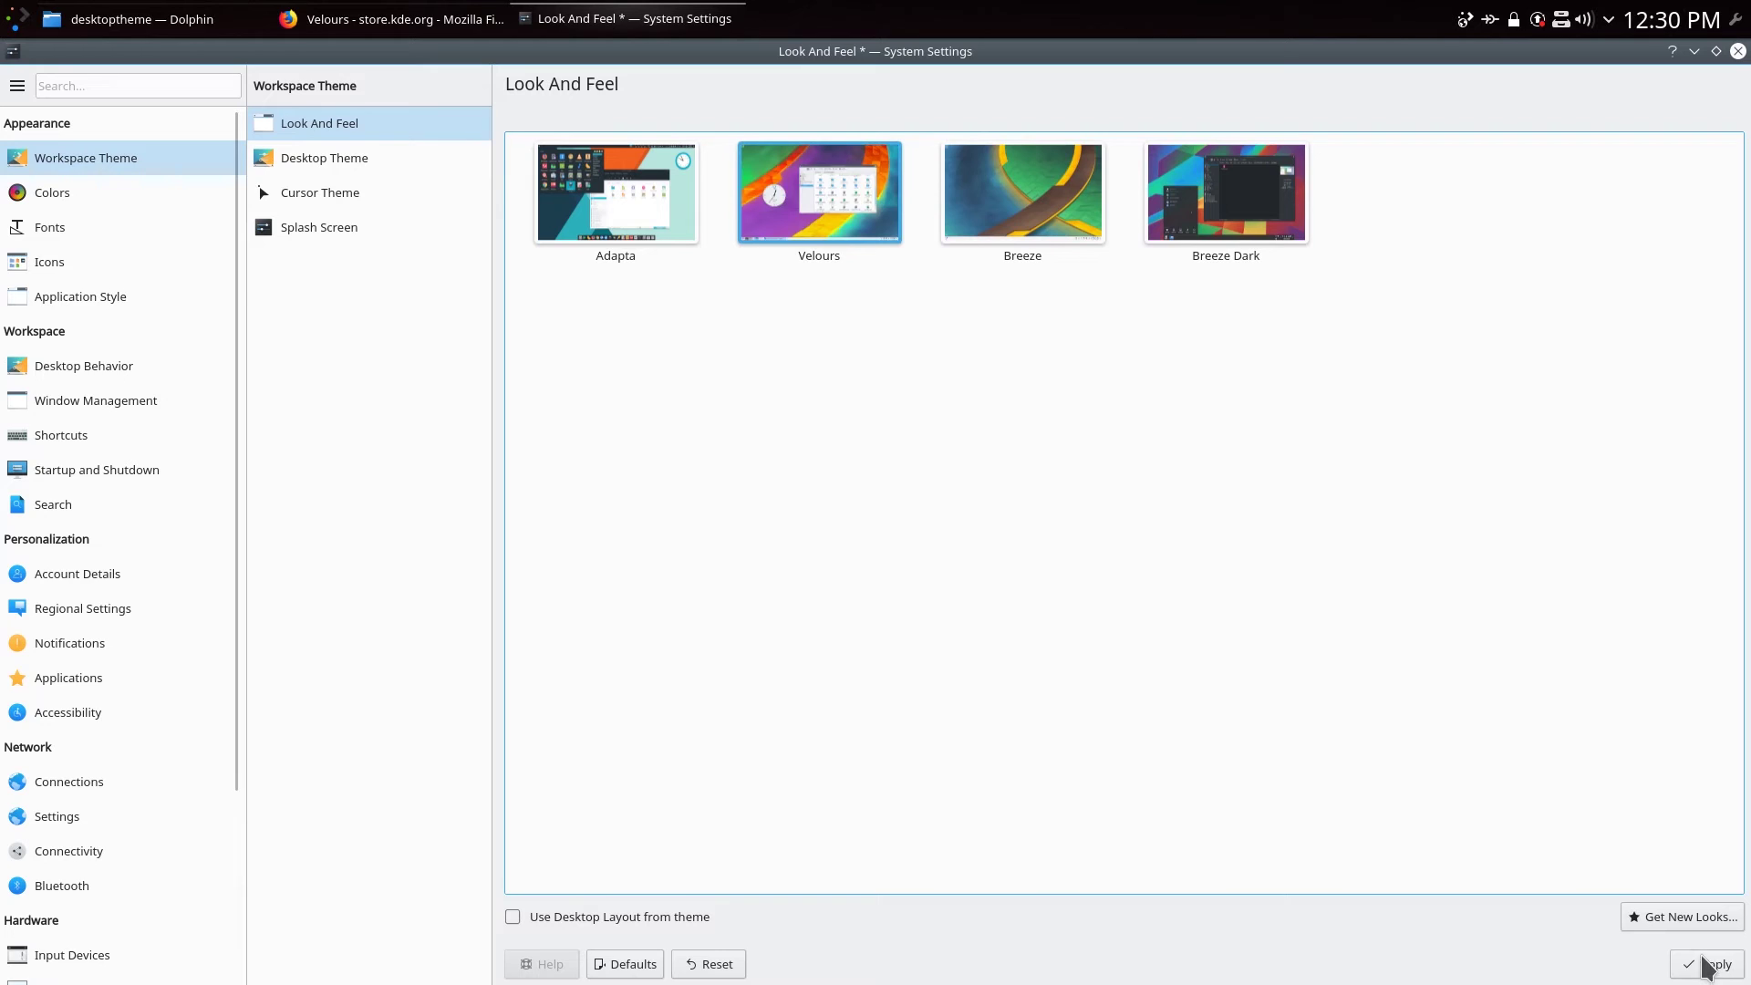
{"action": "left_click", "coordinate": [1708, 964]}
{"action": "left_click", "coordinate": [18, 20]}
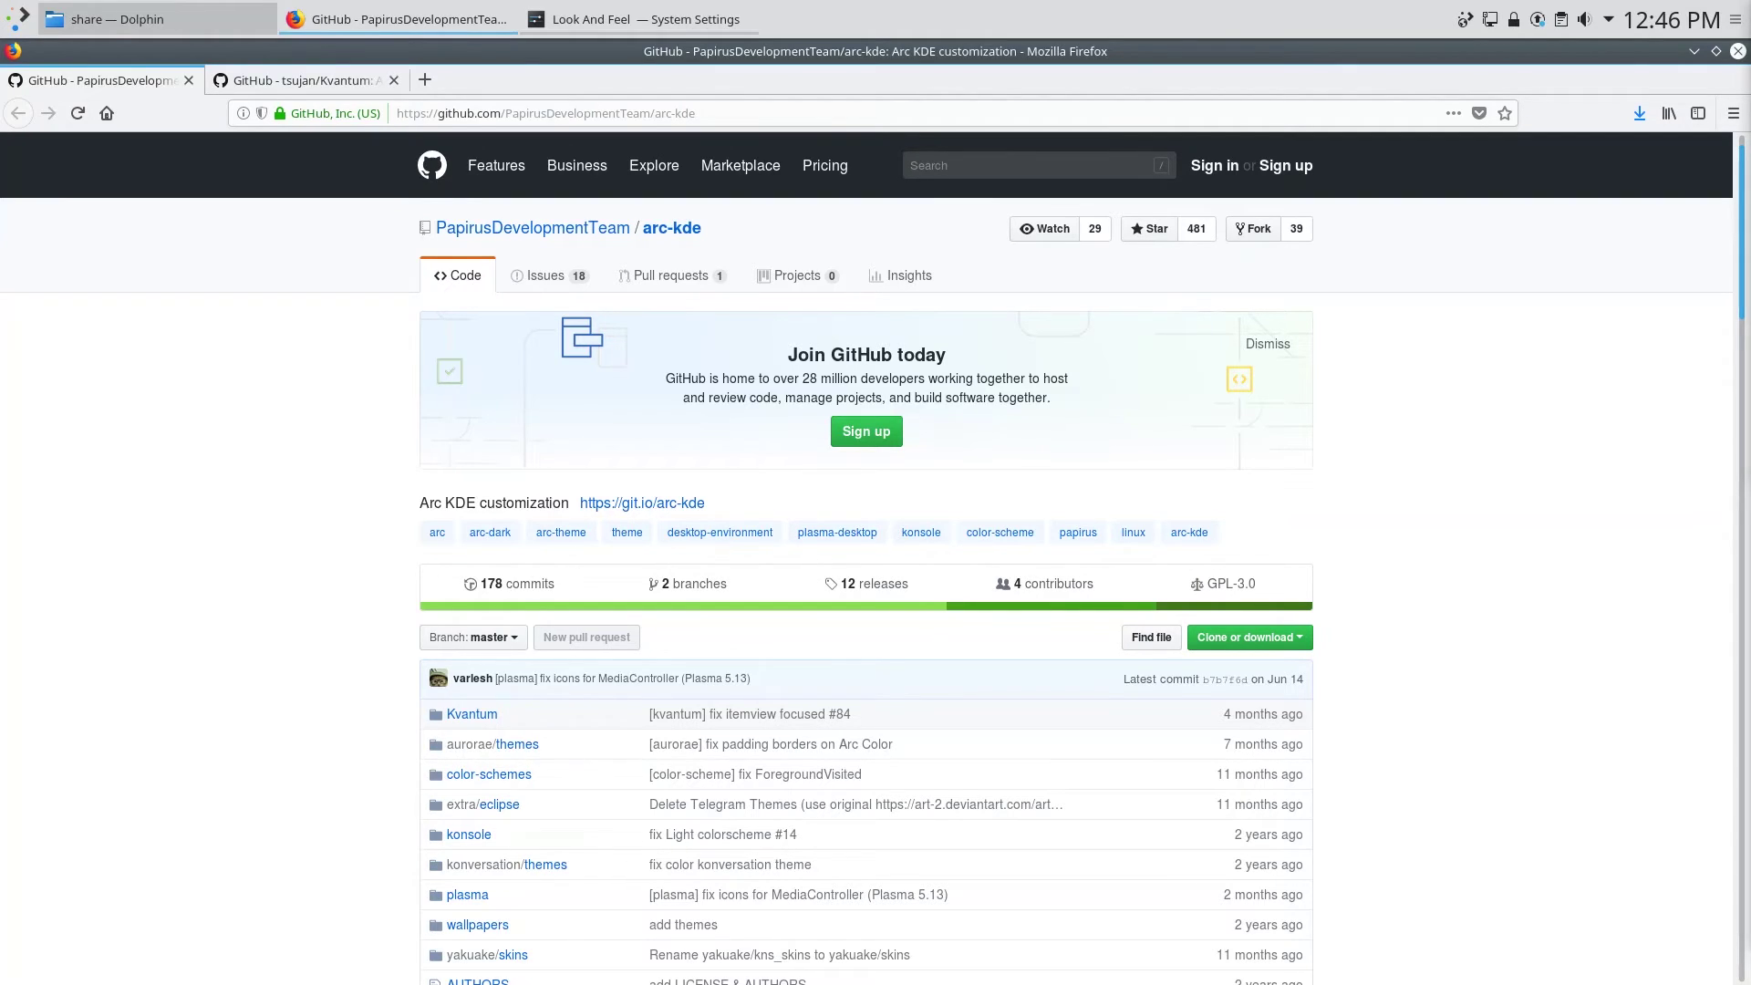
Scroll the arc-kde README down to the Installation section with its three PPA commands
{"action": "left_click_drag", "start_coordinate": [437, 114], "coordinate": [718, 115]}
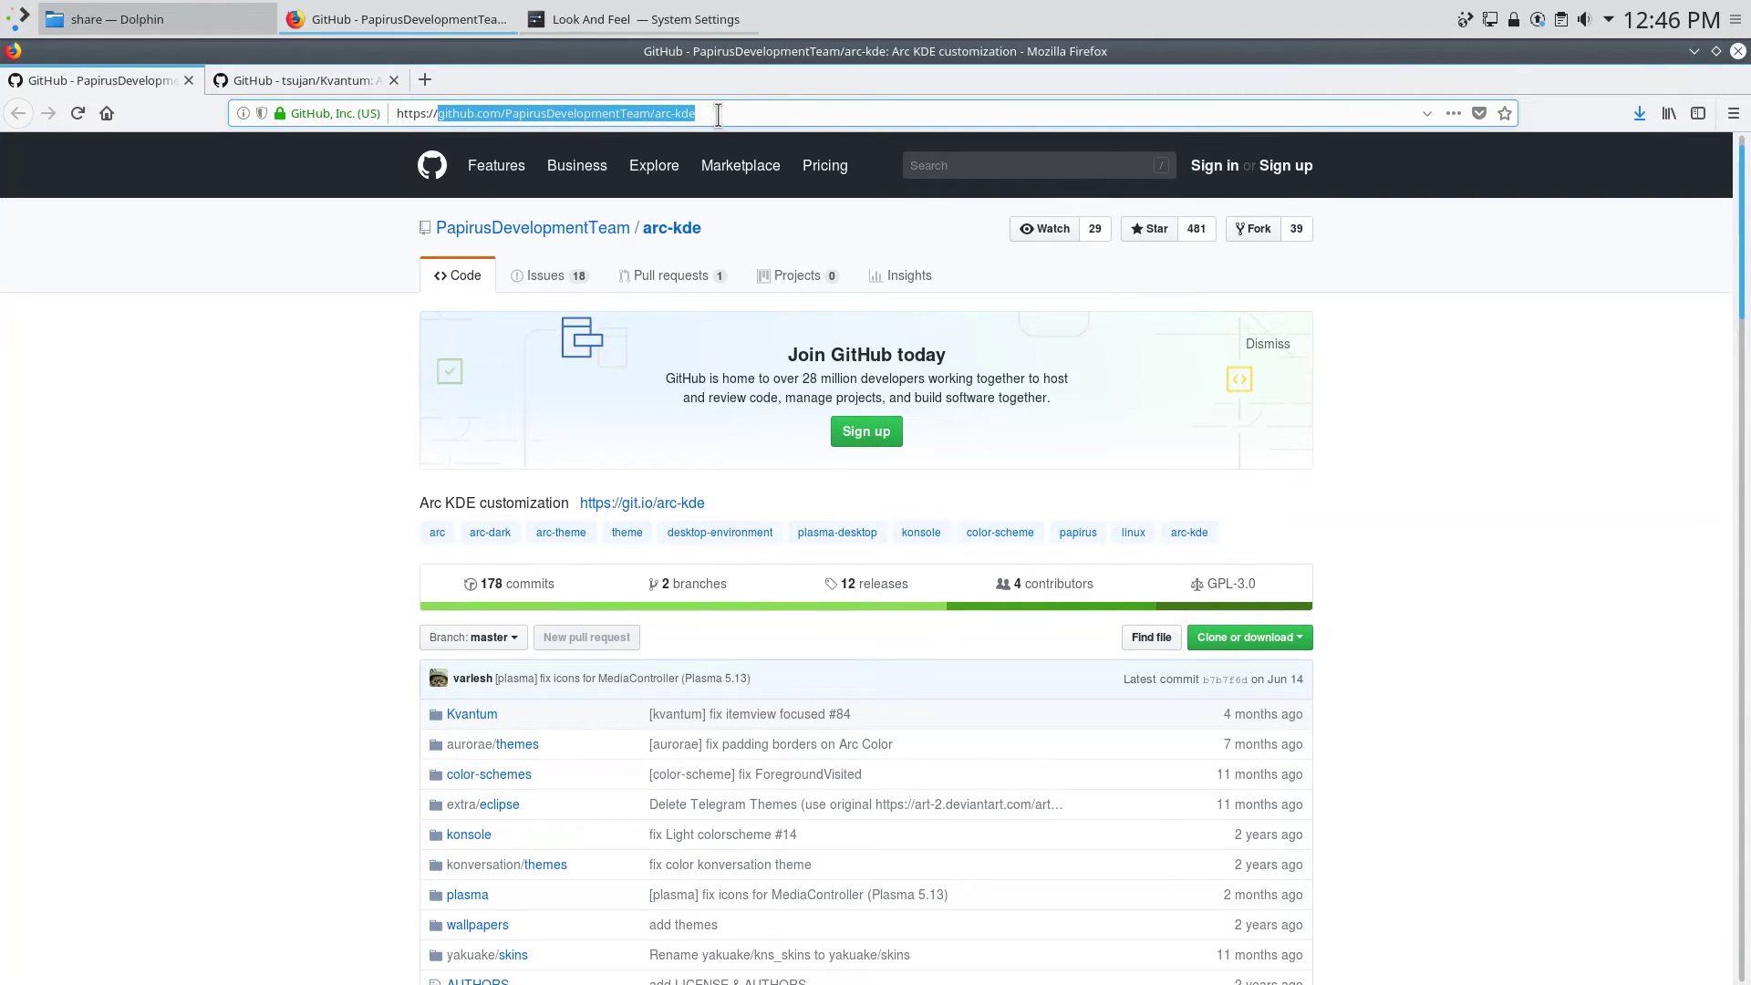
{"action": "left_click", "coordinate": [529, 114]}
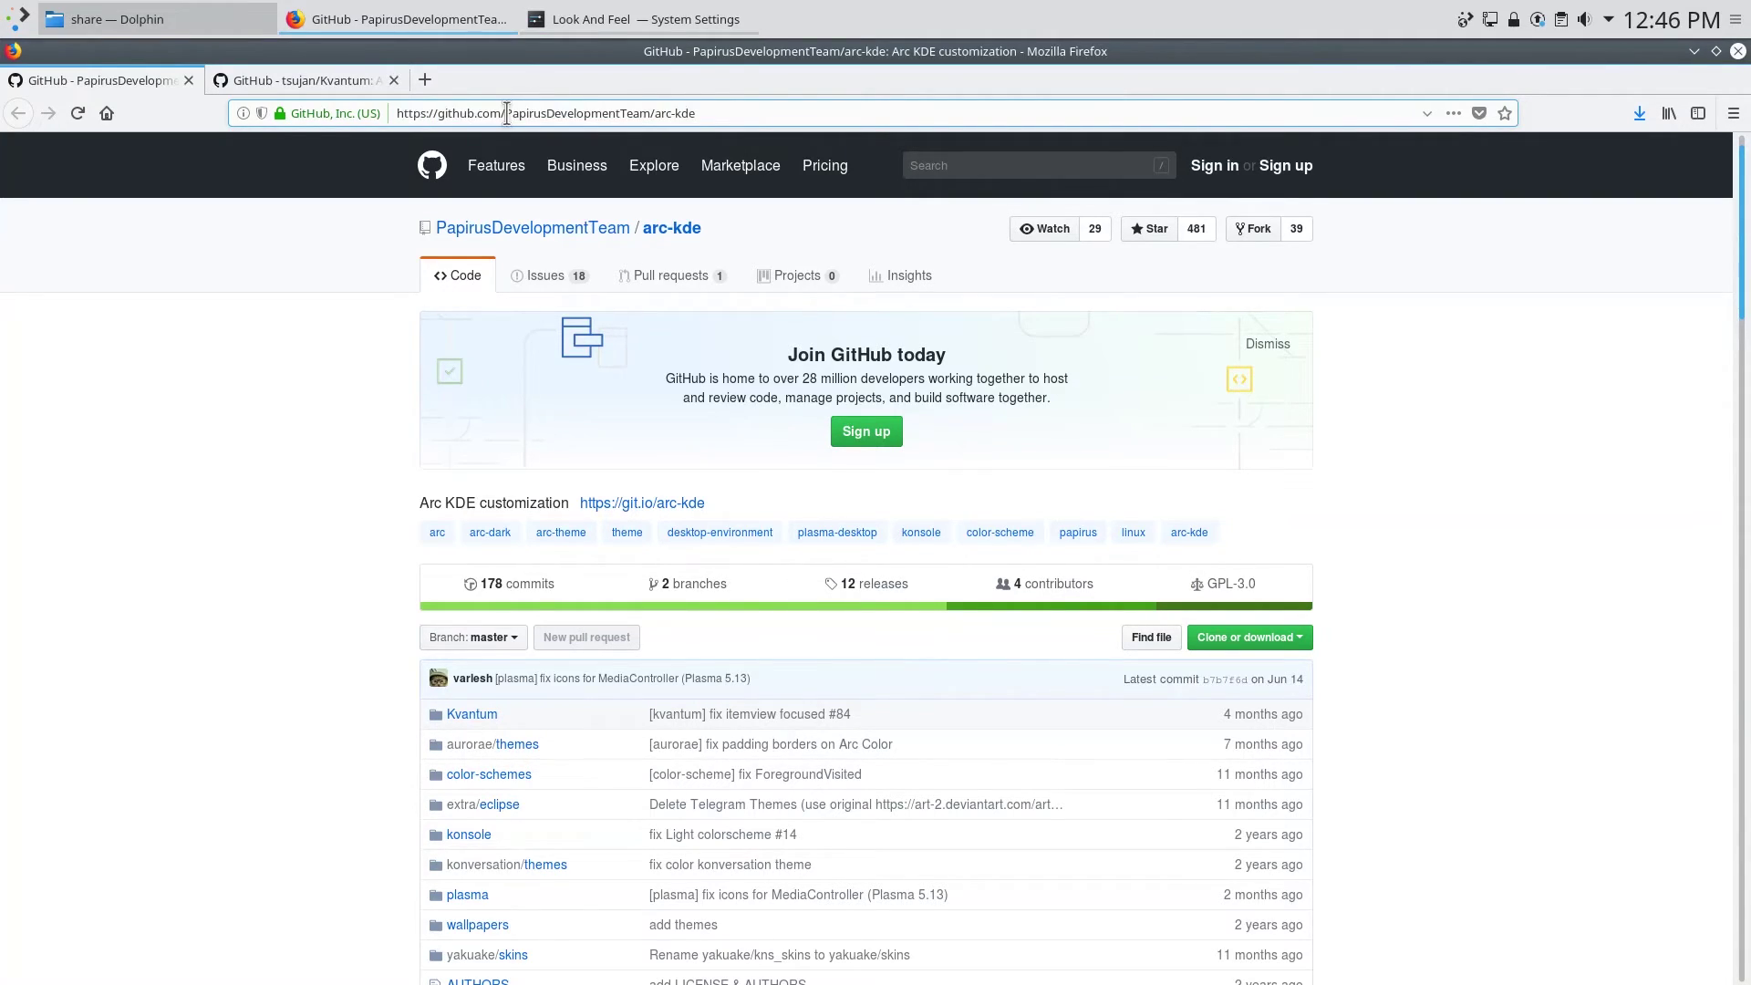
{"action": "double_click", "coordinate": [643, 114]}
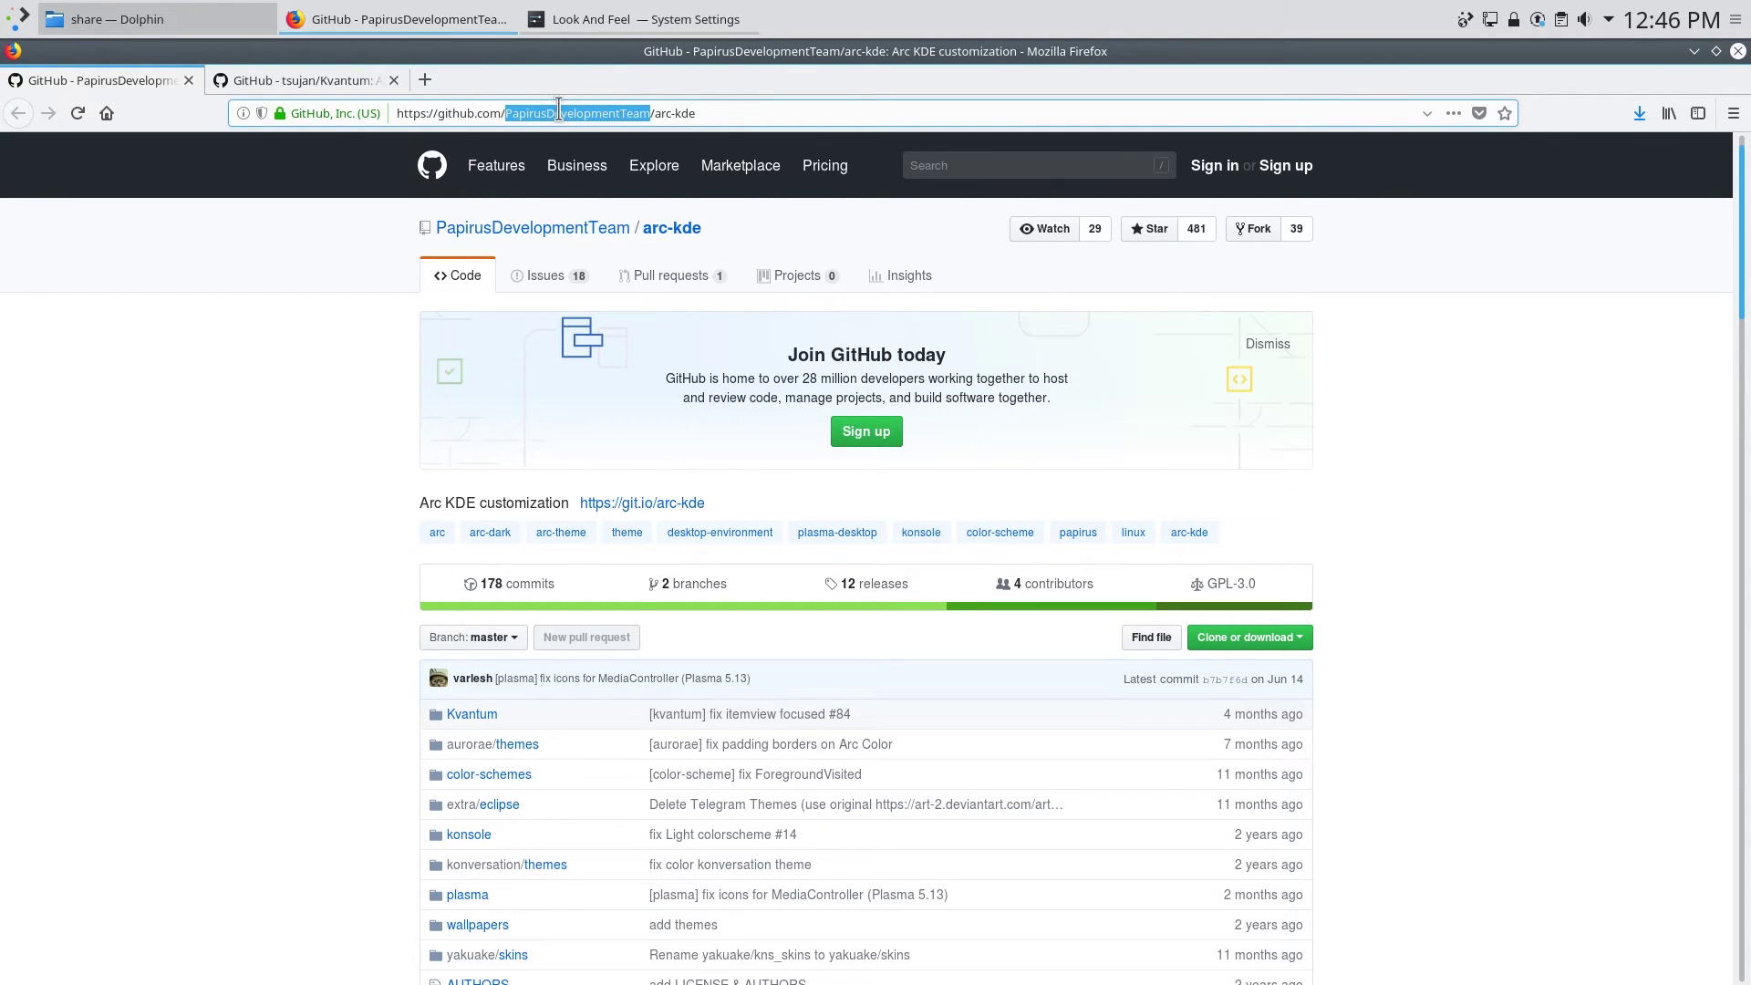
{"action": "left_click", "coordinate": [628, 309]}
{"action": "scroll", "coordinate": [1441, 397], "scroll_direction": "down", "scroll_amount": 10}
{"action": "scroll", "coordinate": [1423, 438], "scroll_direction": "down", "scroll_amount": 7}
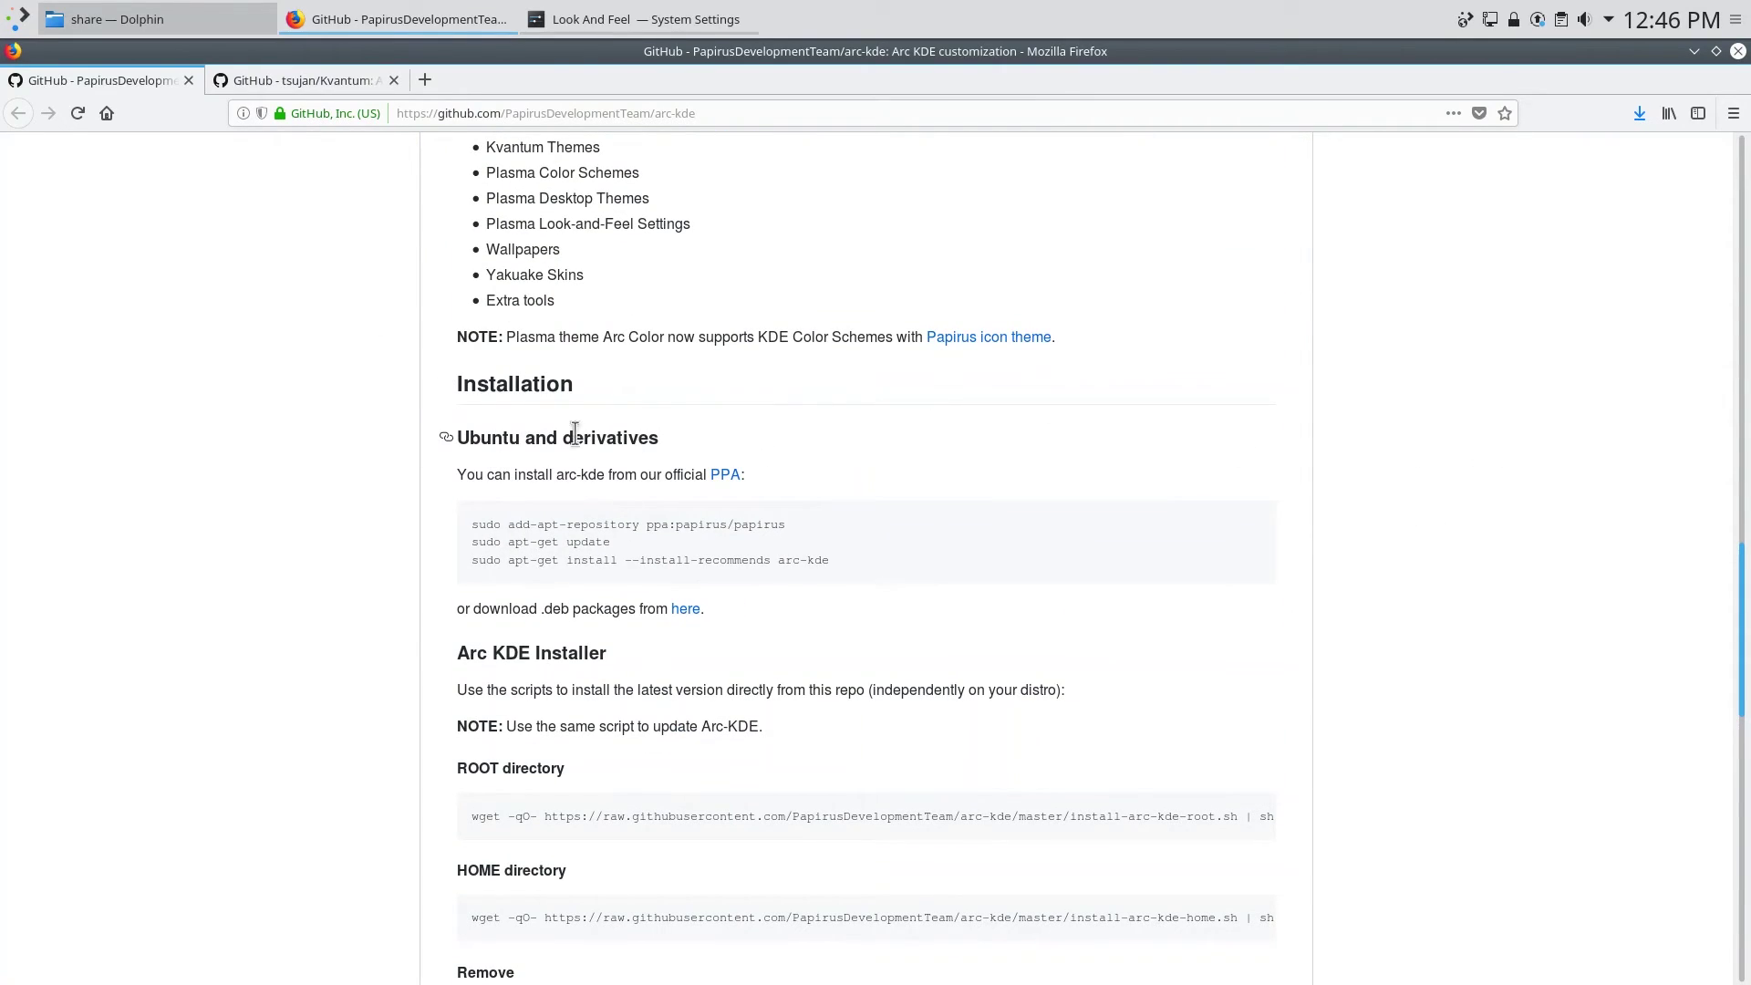
{"action": "left_click_drag", "start_coordinate": [472, 525], "coordinate": [849, 554]}
{"action": "left_click", "coordinate": [848, 555]}
{"action": "scroll", "coordinate": [857, 552], "scroll_direction": "down", "scroll_amount": 2}
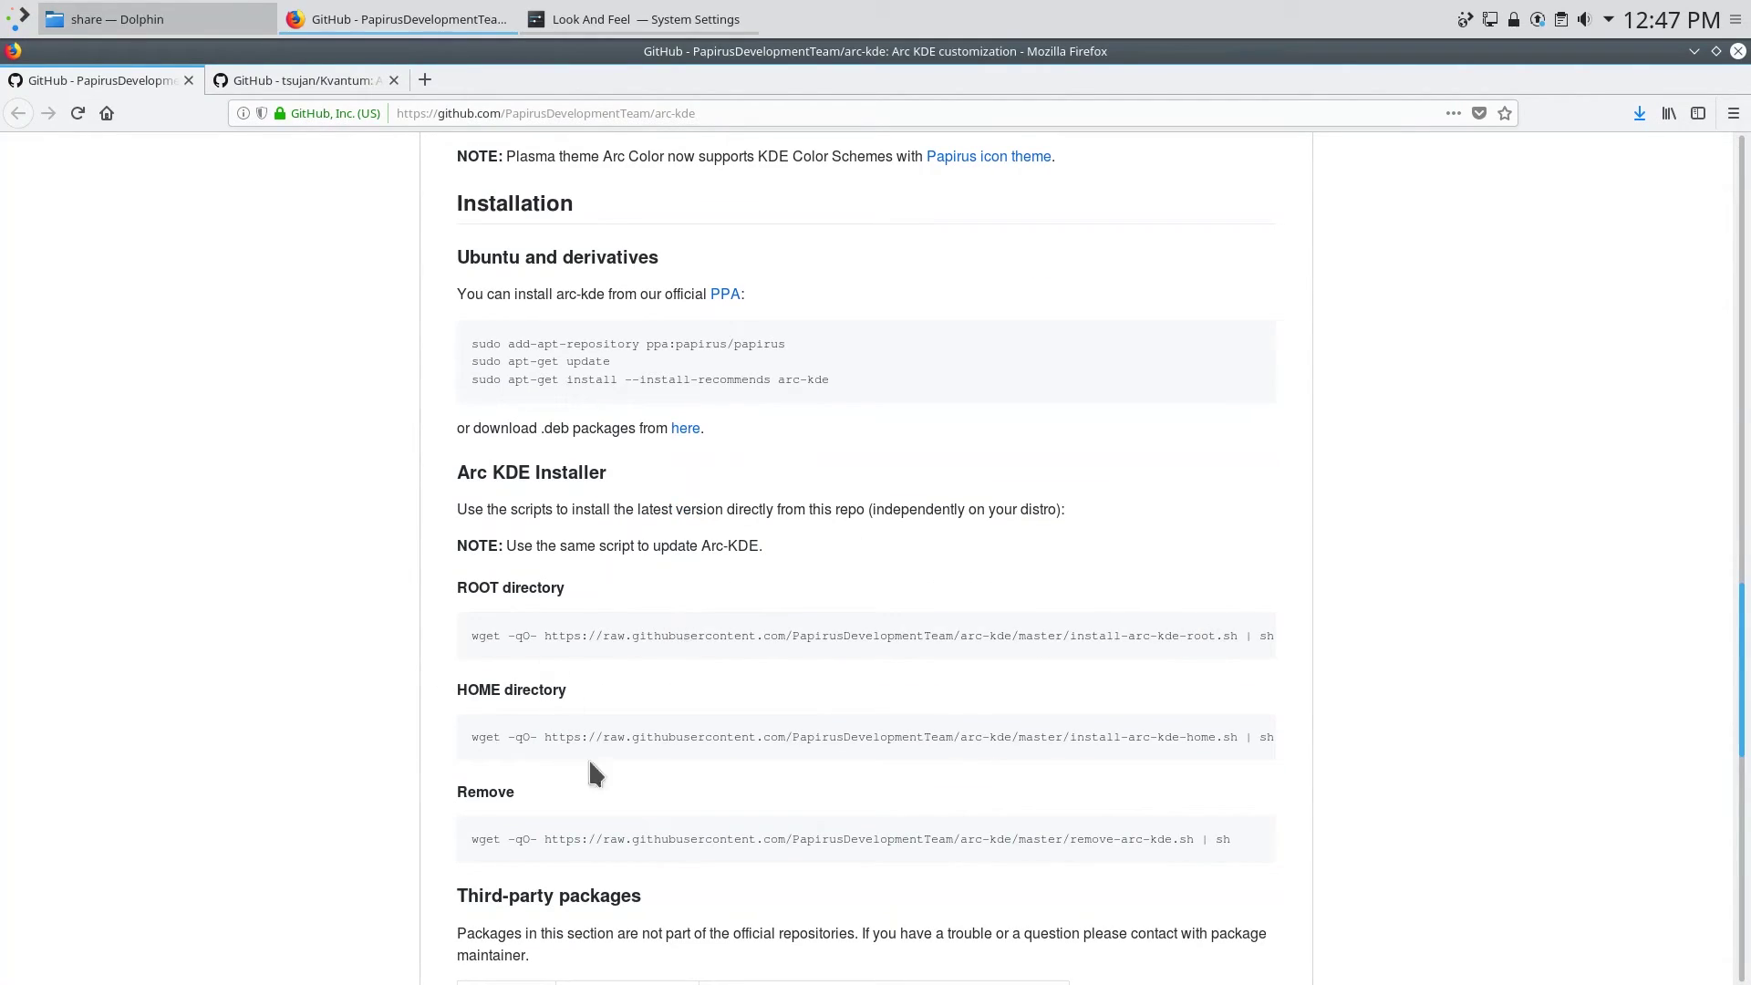
Launch Konsole and run the add-apt-repository command to add the papirus PPA
{"action": "scroll", "coordinate": [561, 504], "scroll_direction": "up", "scroll_amount": 2}
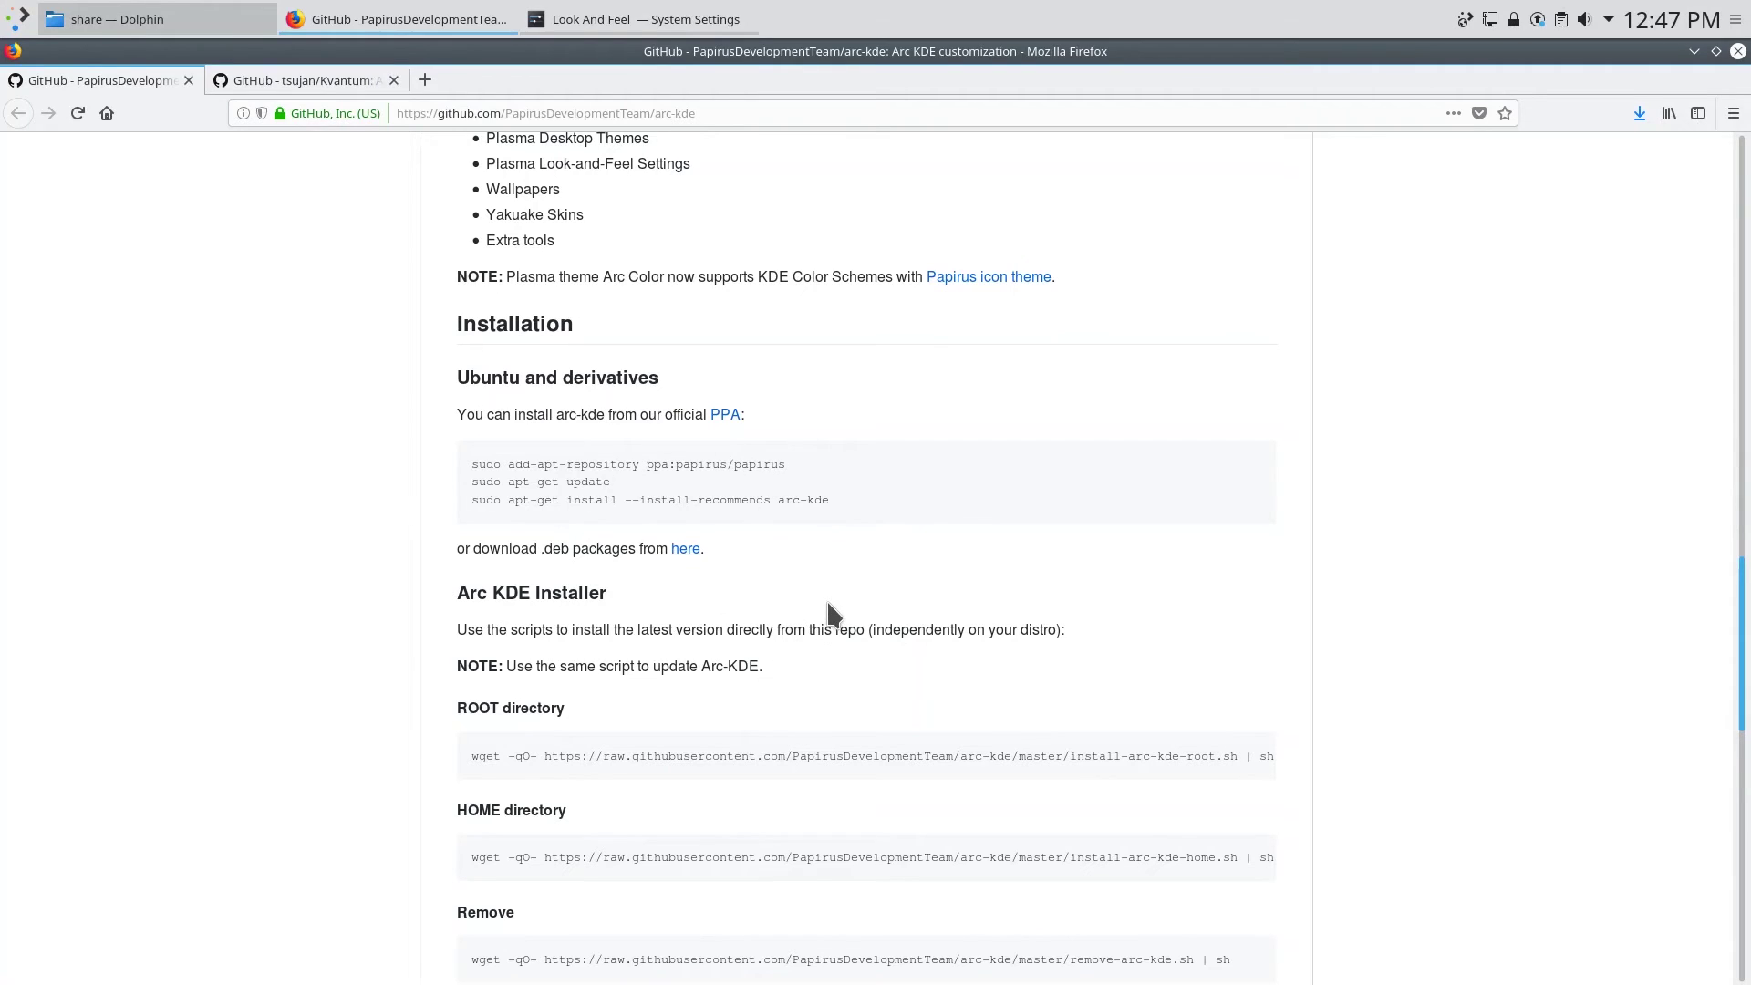
{"action": "key", "text": "super"}
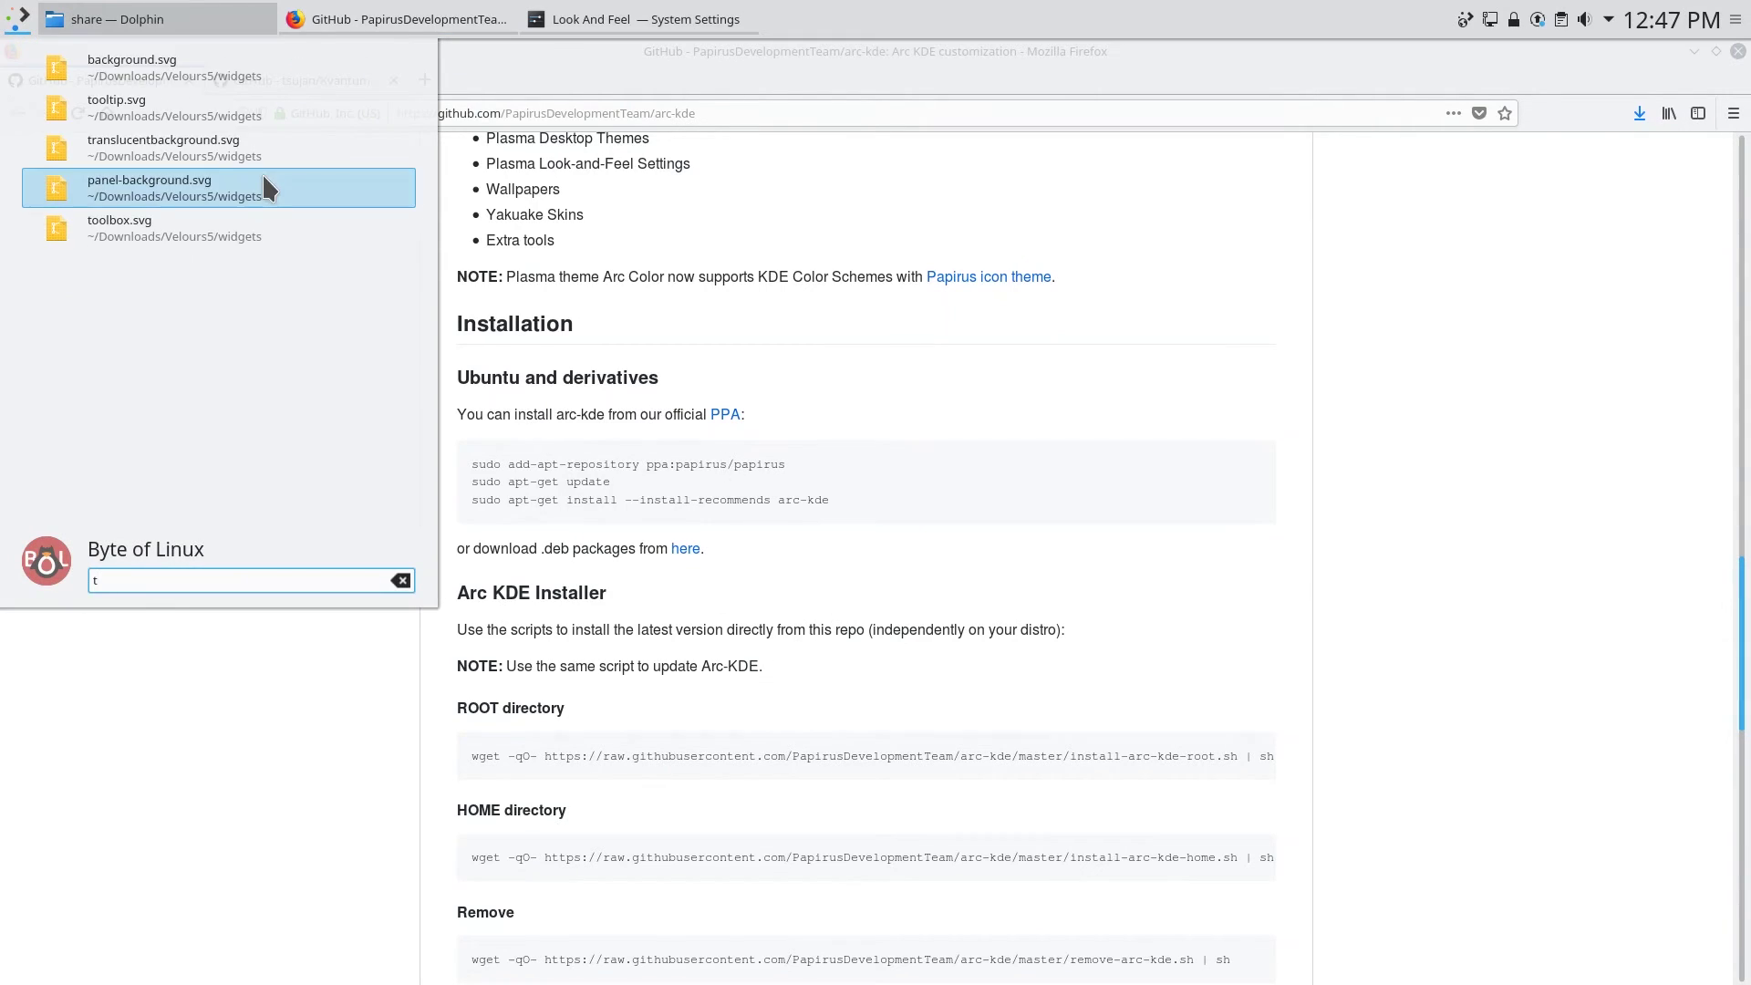
{"action": "type", "text": "konsole"}
{"action": "key", "text": "Return"}
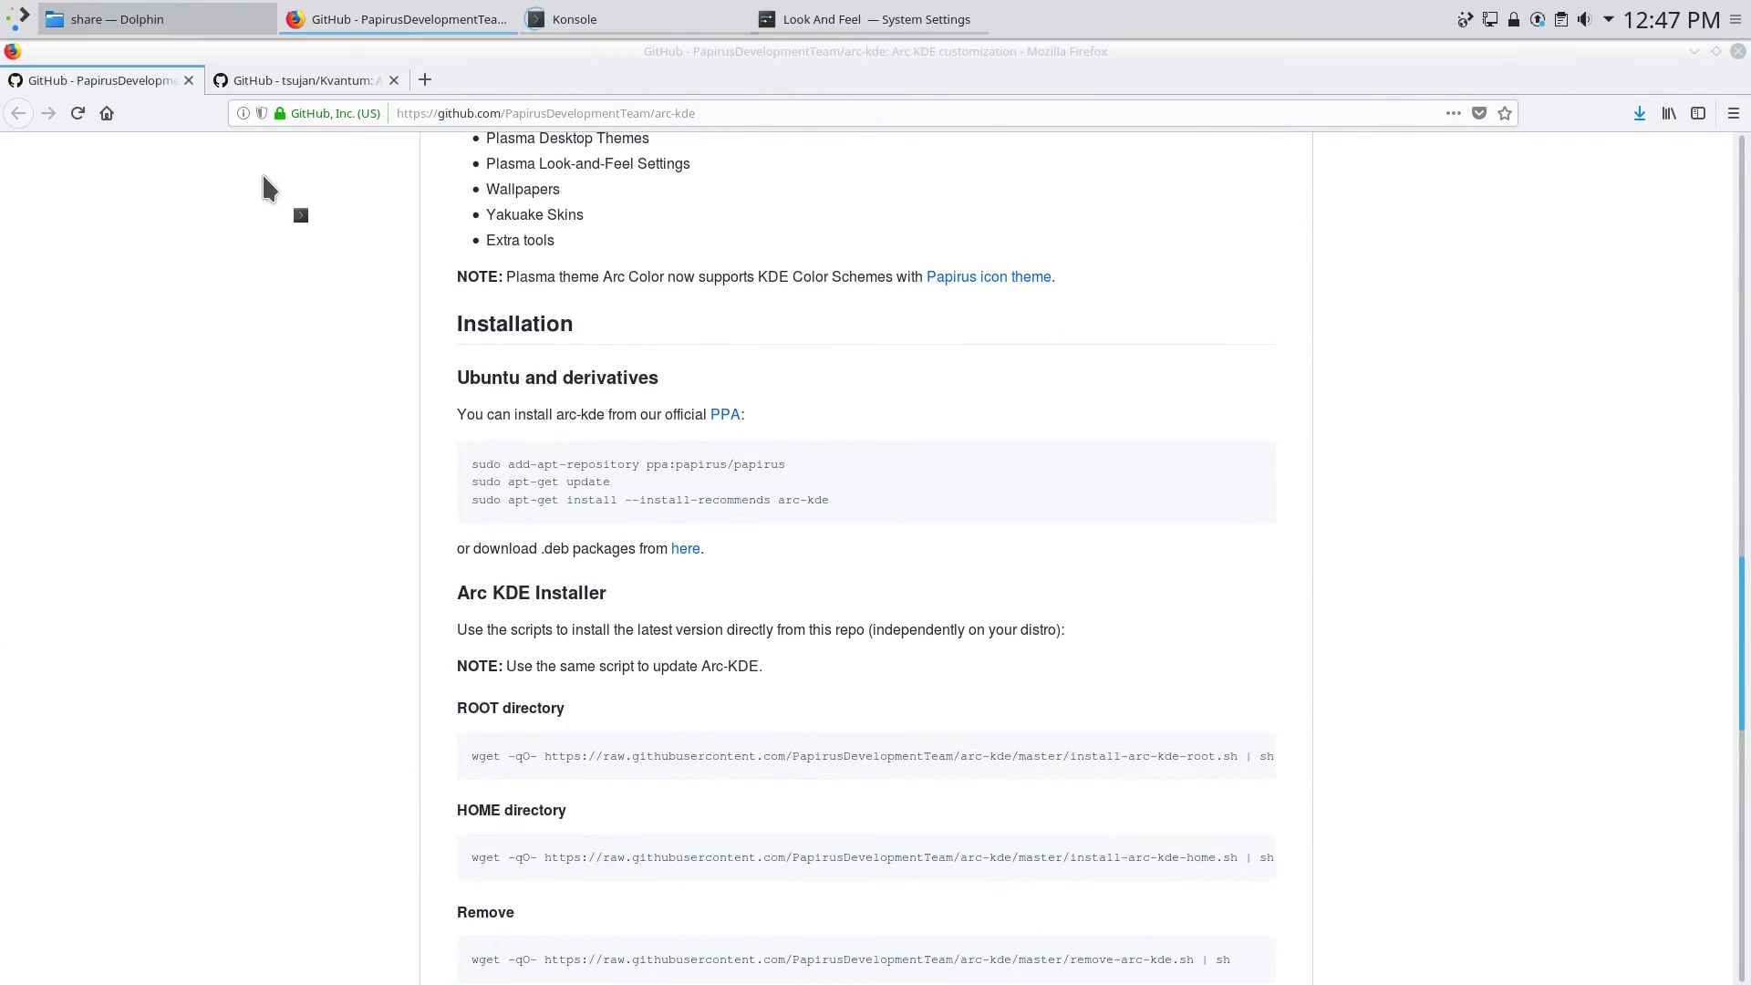
{"action": "left_click_drag", "start_coordinate": [785, 464], "coordinate": [470, 464]}
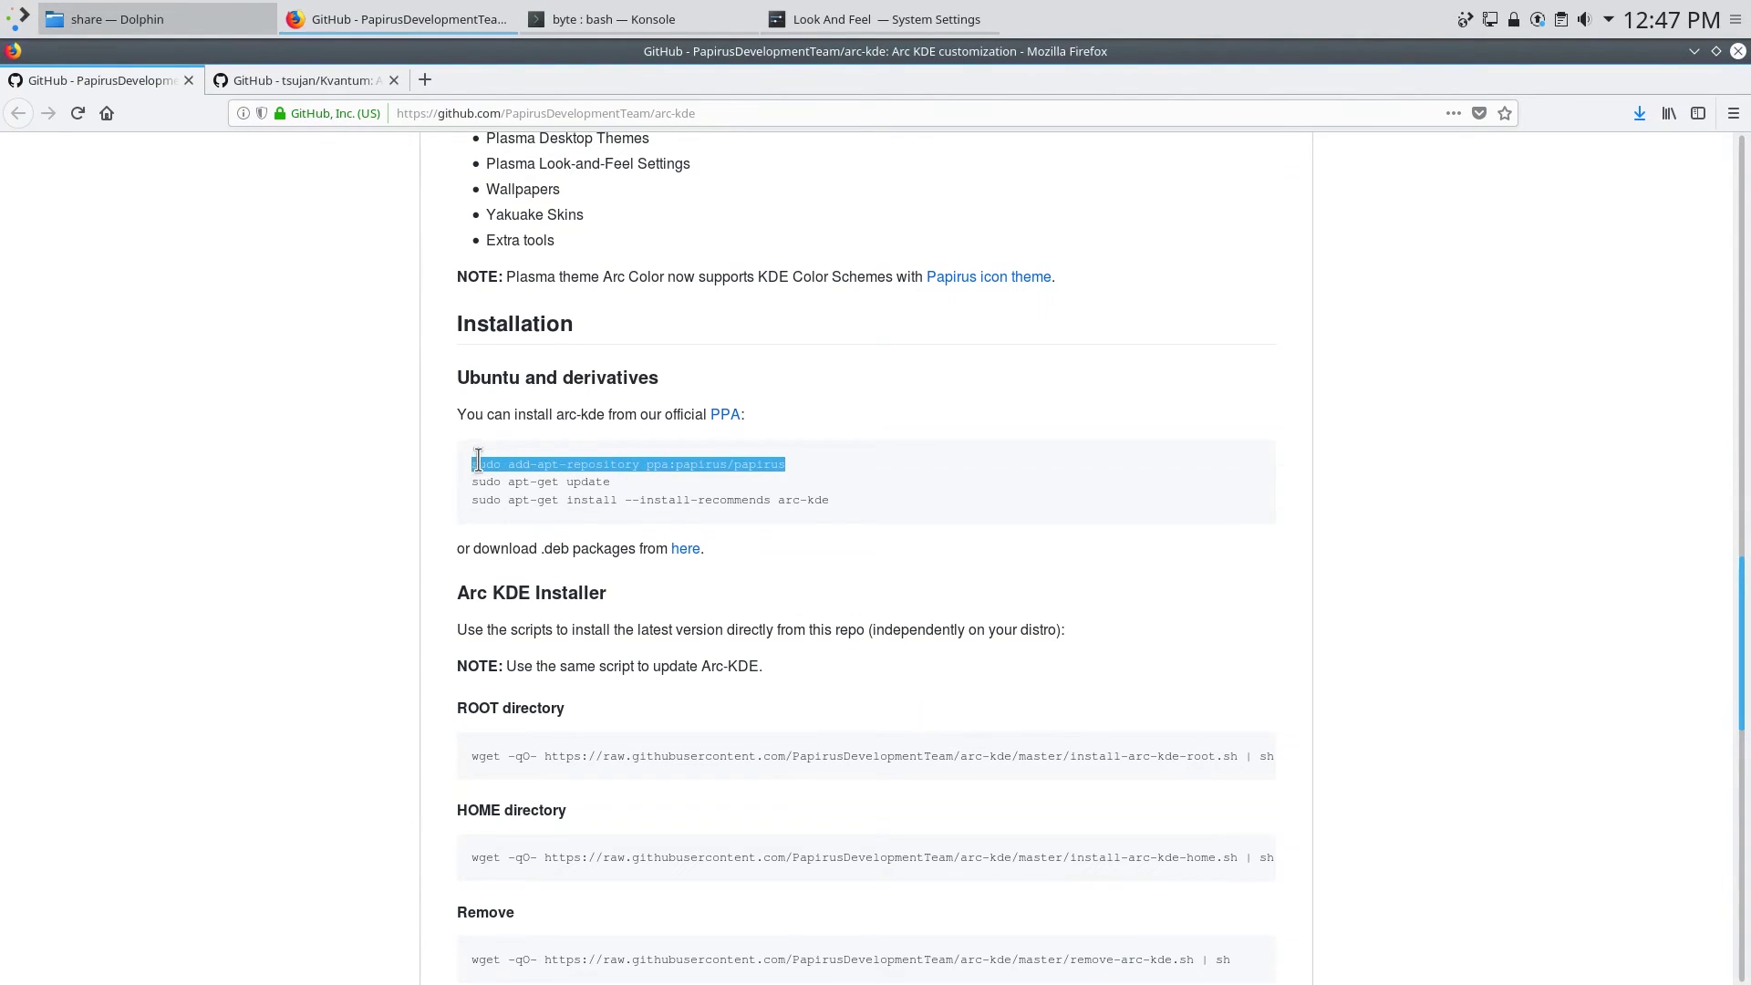
{"action": "left_click", "coordinate": [484, 442]}
{"action": "key", "text": "ctrl+shift+v"}
{"action": "key", "text": "Return"}
{"action": "key", "text": "Return"}
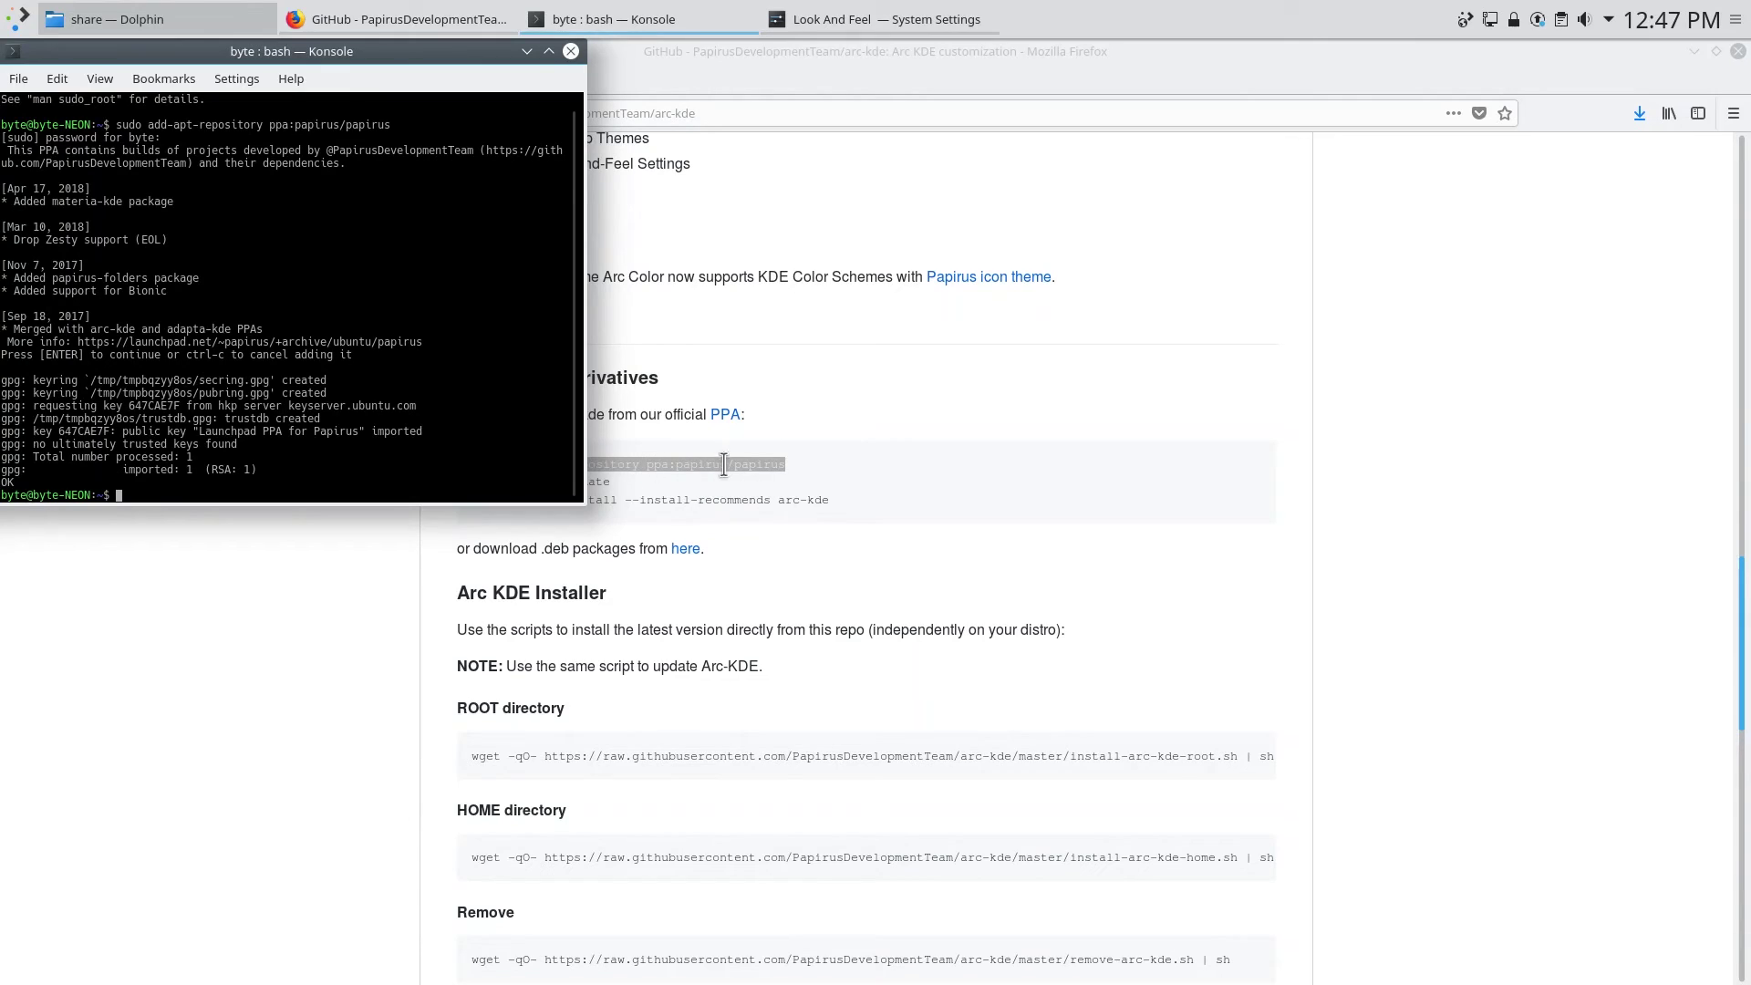
Run sudo apt-get update in Konsole to refresh the package lists
{"action": "left_click", "coordinate": [723, 468]}
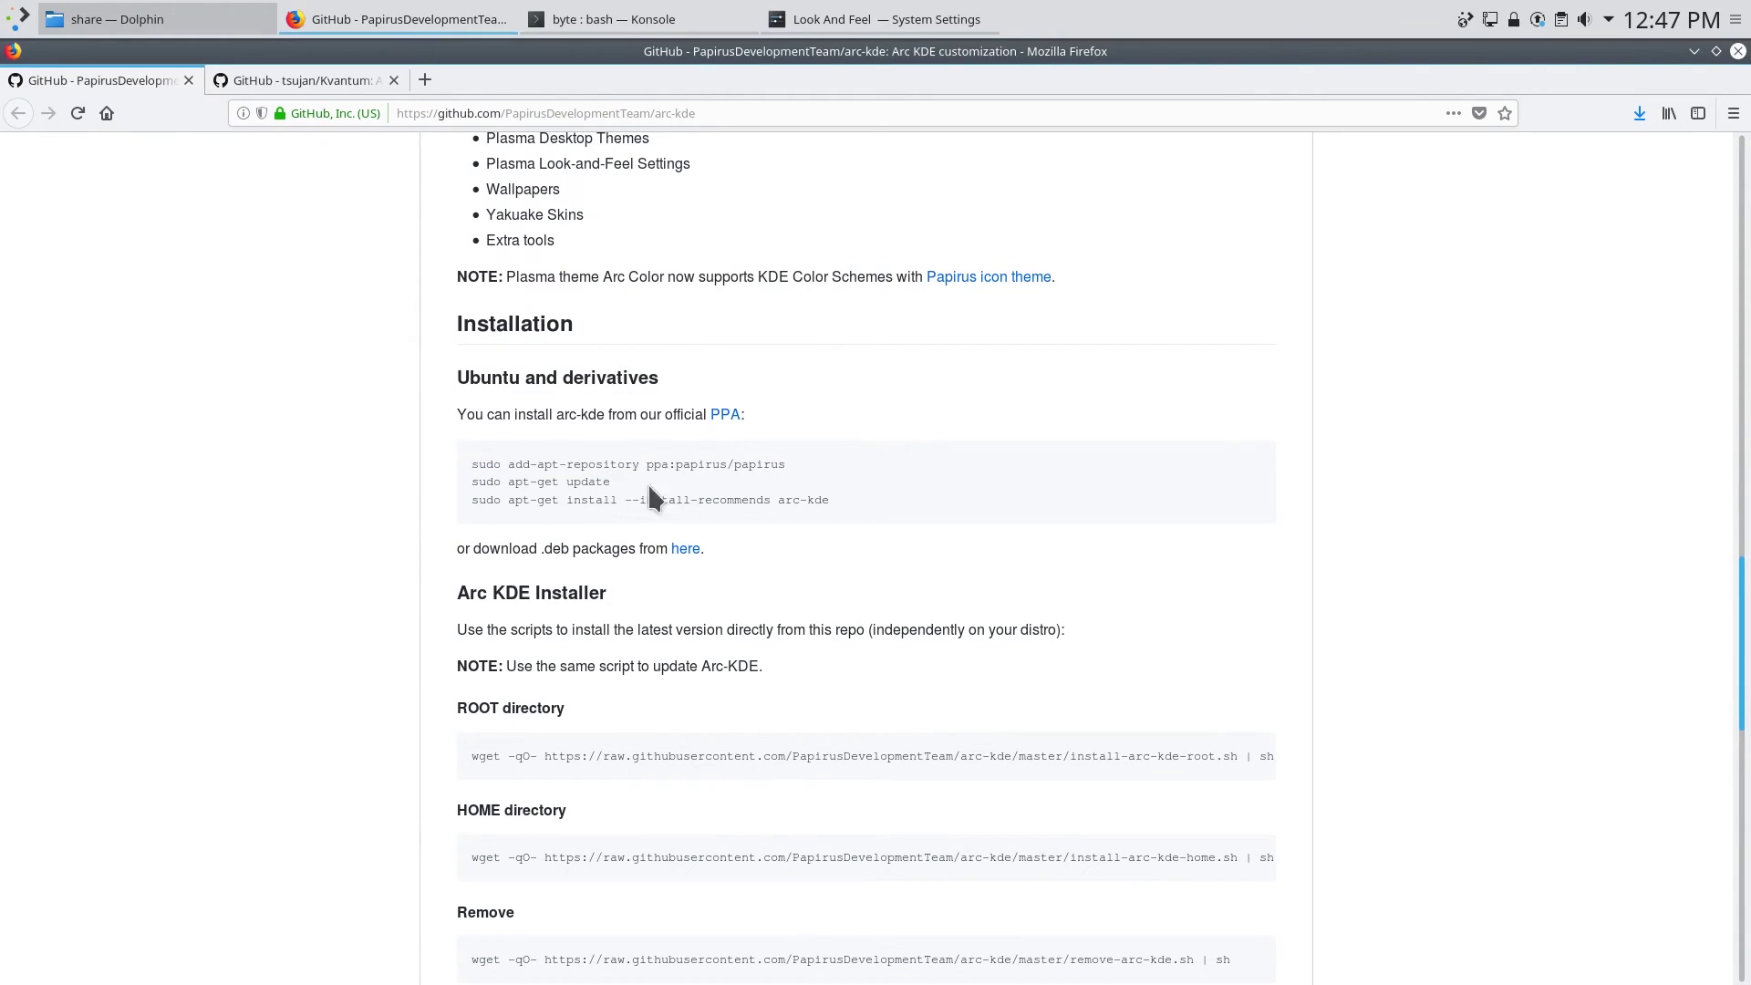
{"action": "left_click_drag", "start_coordinate": [614, 482], "coordinate": [488, 481]}
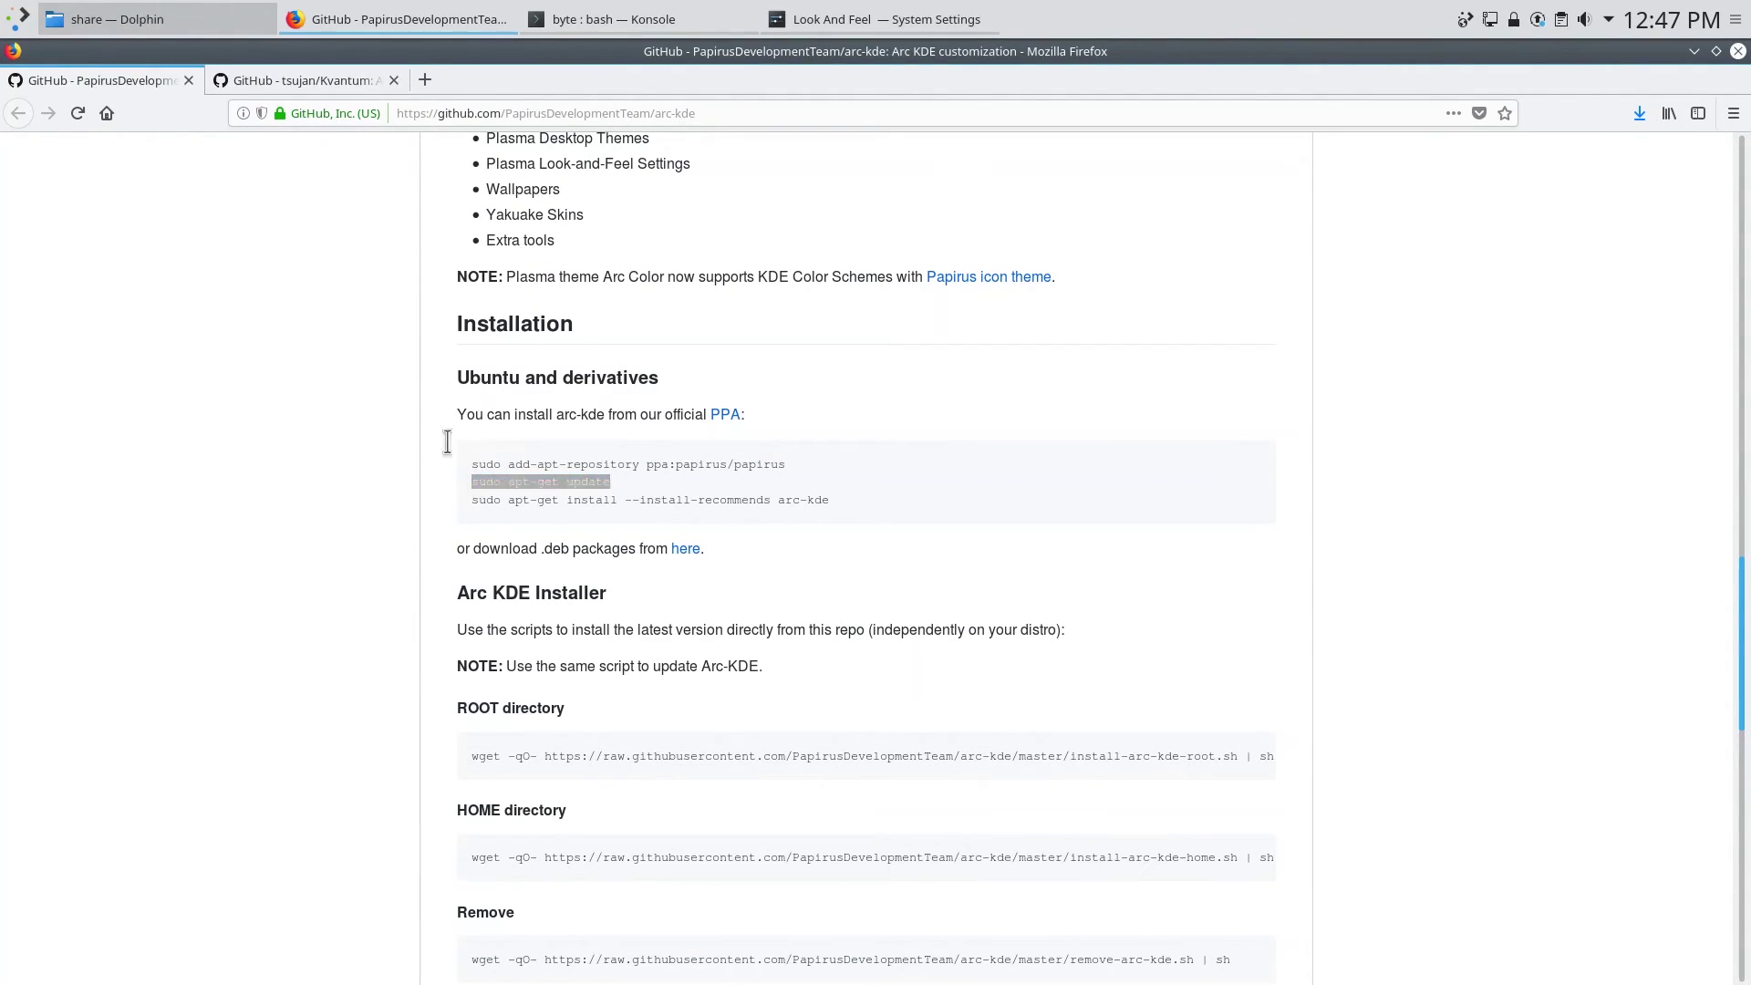
{"action": "key", "text": "alt+Tab"}
{"action": "type", "text": "sudo apt-get update"}
{"action": "key", "text": "Return"}
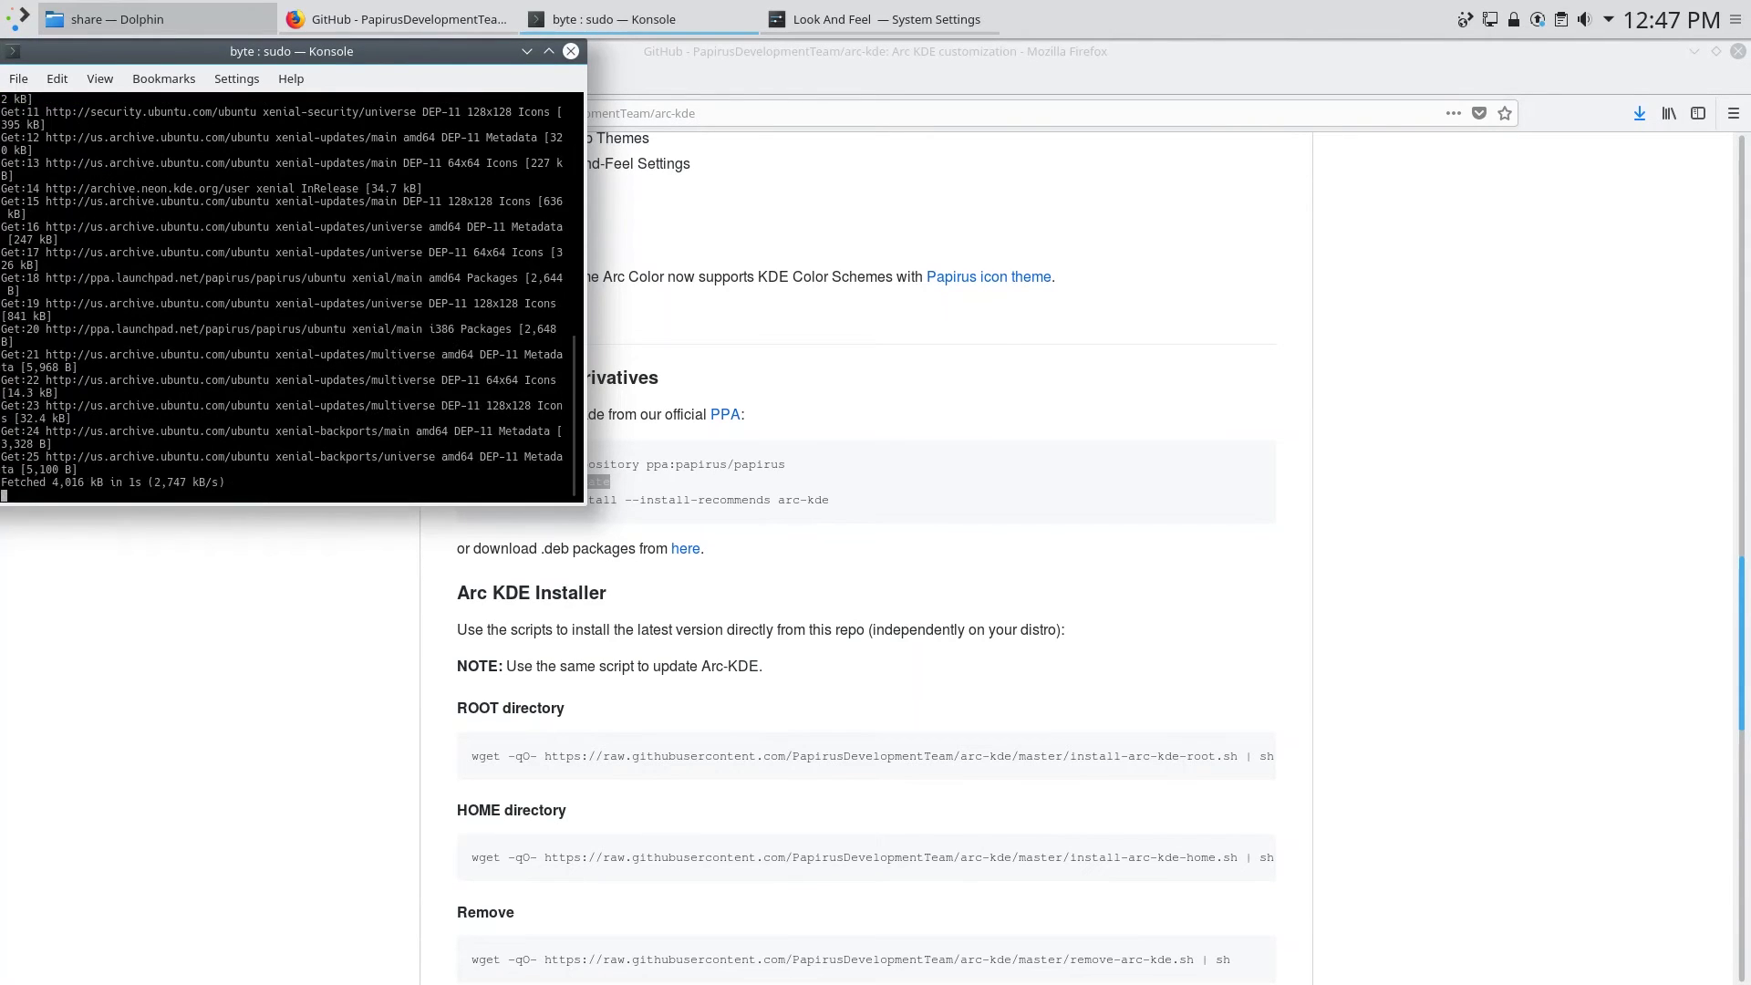
Run the arc-kde install command and confirm with 'y' to install its dependencies
{"action": "triple_click", "coordinate": [767, 506]}
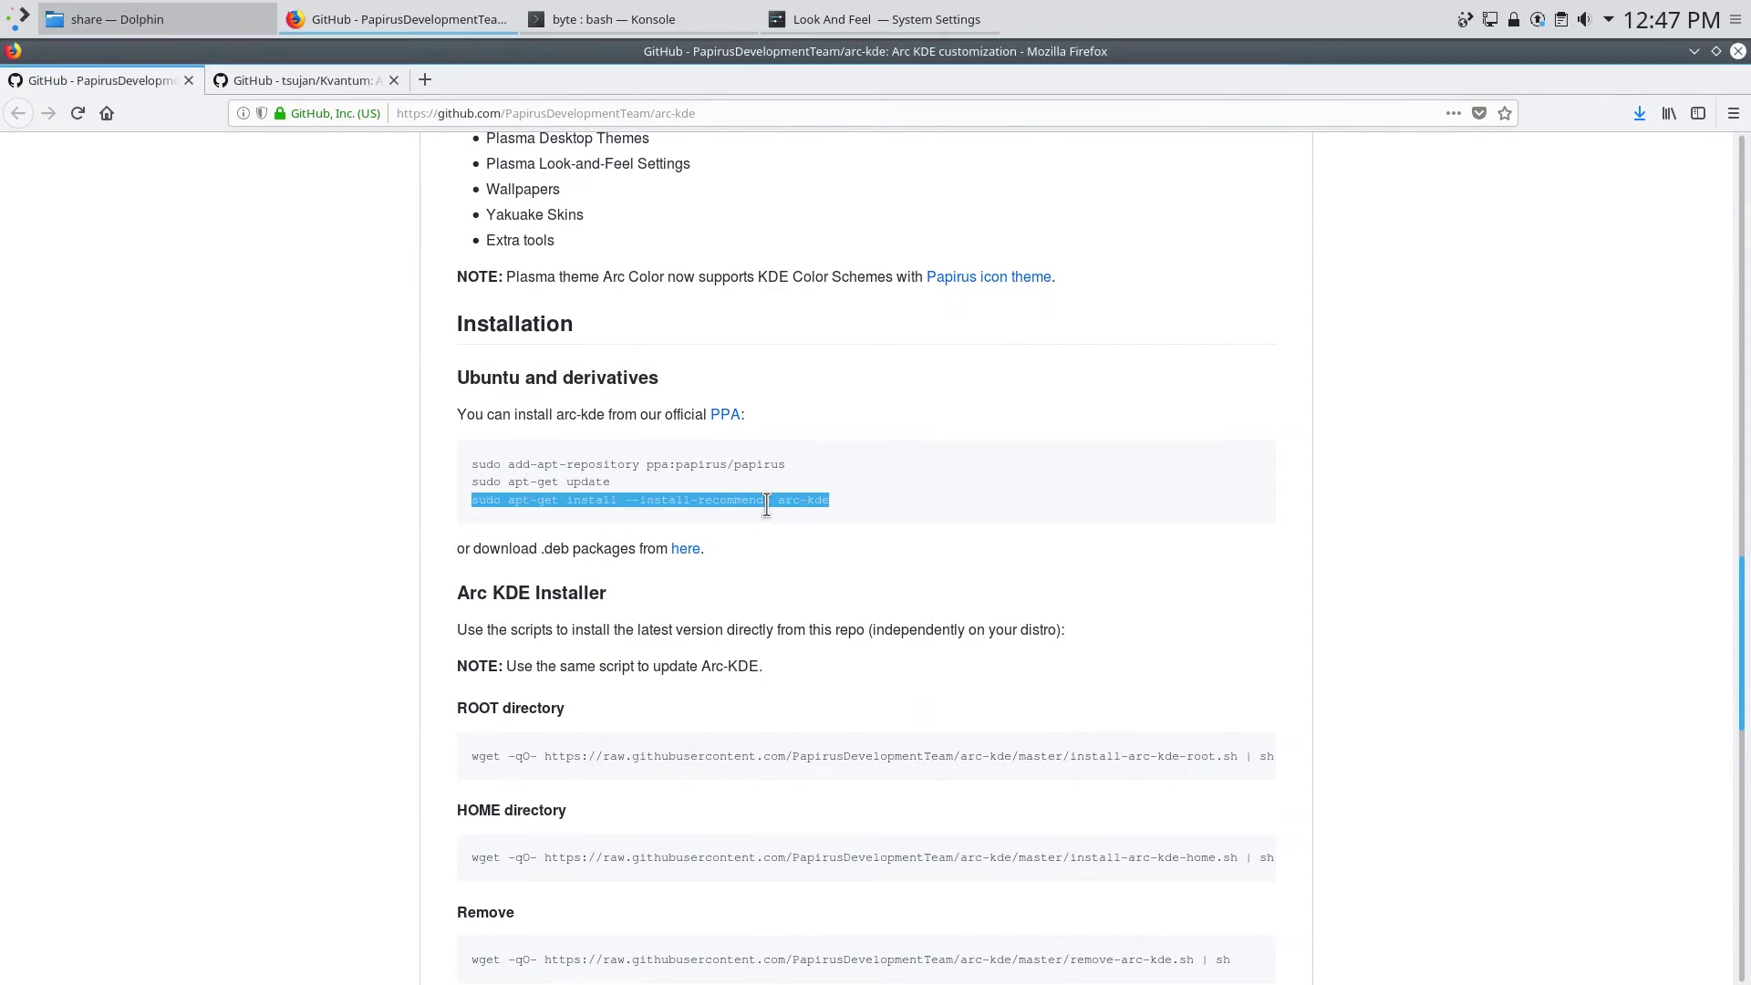
{"action": "key", "text": "alt+Tab"}
{"action": "type", "text": "sudo apt-get install --install-recommends arc-kde"}
{"action": "key", "text": "Return"}
{"action": "type", "text": "y"}
{"action": "key", "text": "Return"}
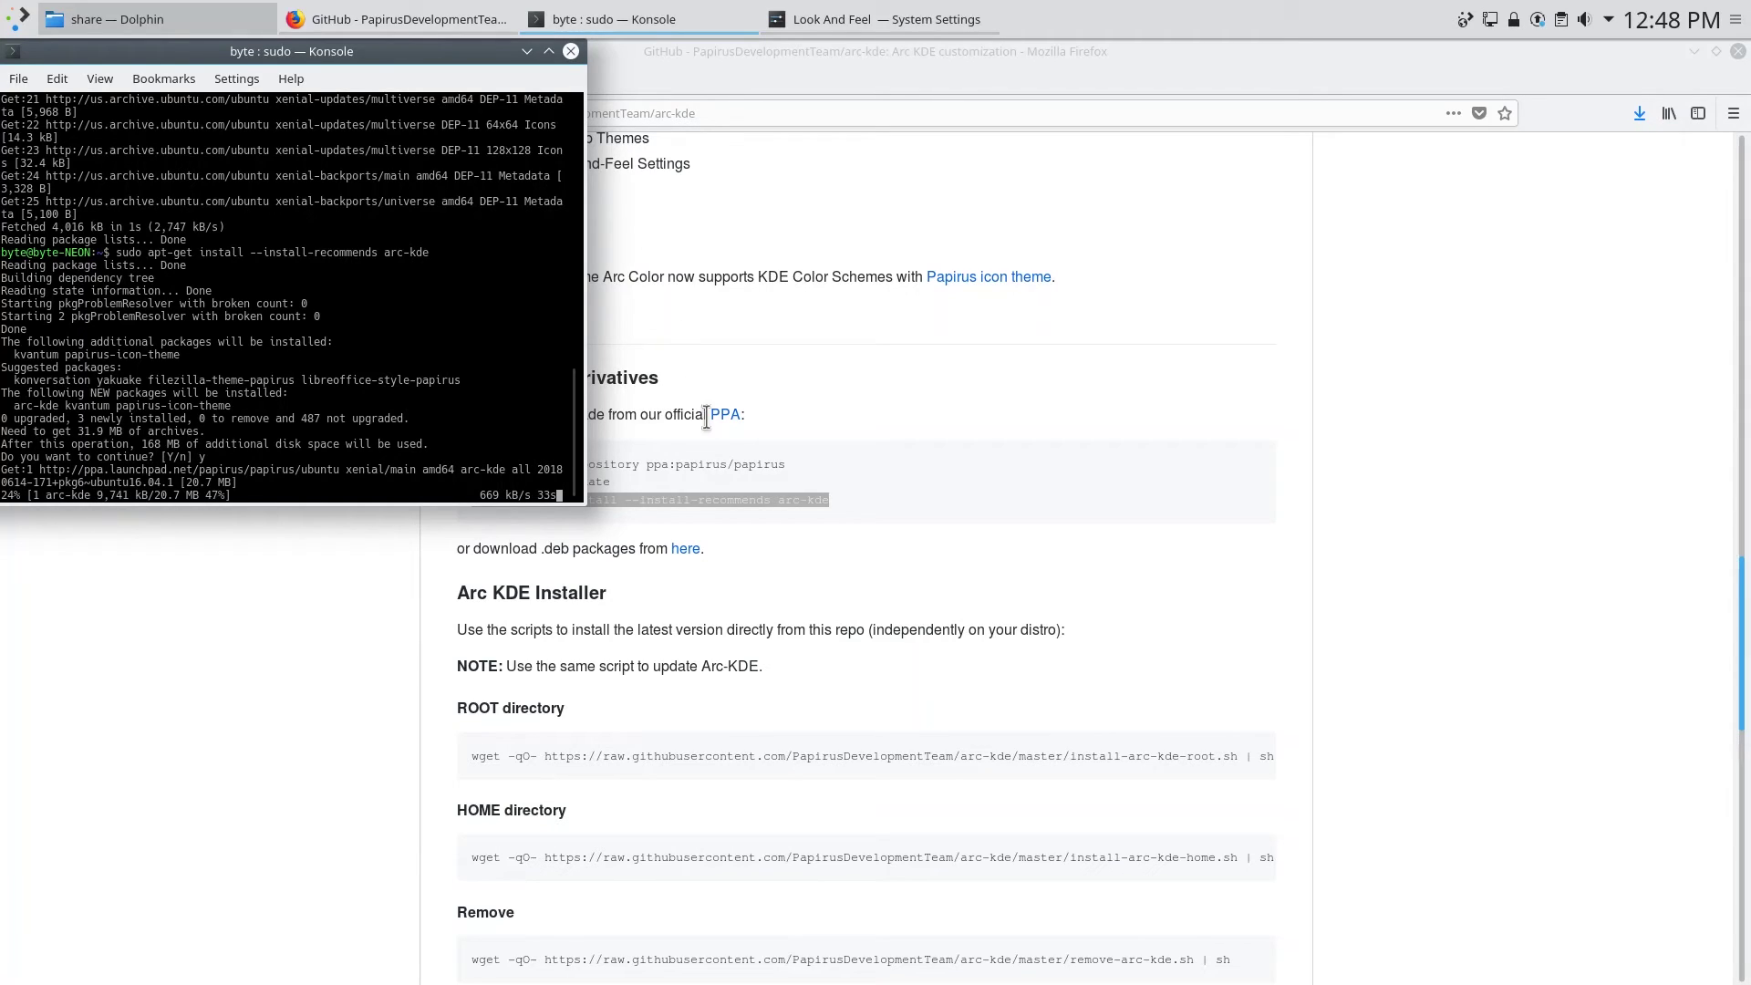
{"action": "left_click", "coordinate": [673, 453]}
{"action": "left_click_drag", "start_coordinate": [508, 462], "coordinate": [645, 500]}
{"action": "left_click", "coordinate": [649, 497]}
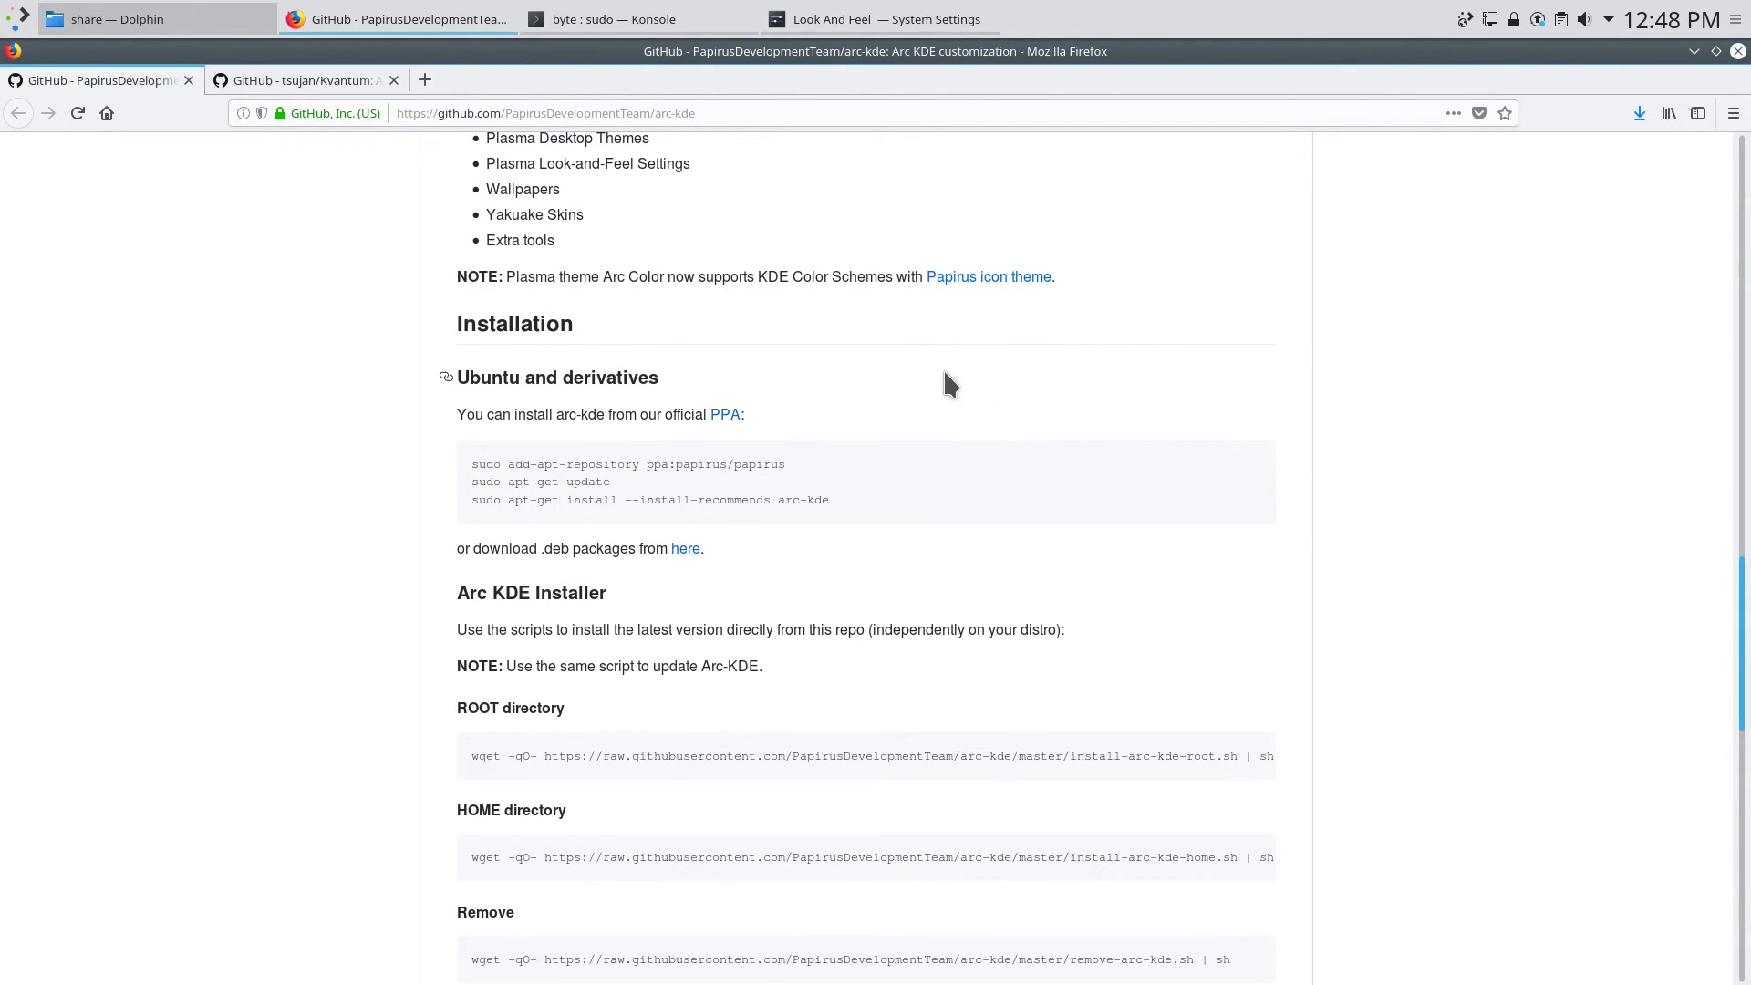
Check the Kvantum GitHub page address, then return to the arc-kde tab and Konsole
{"action": "left_click", "coordinate": [318, 82]}
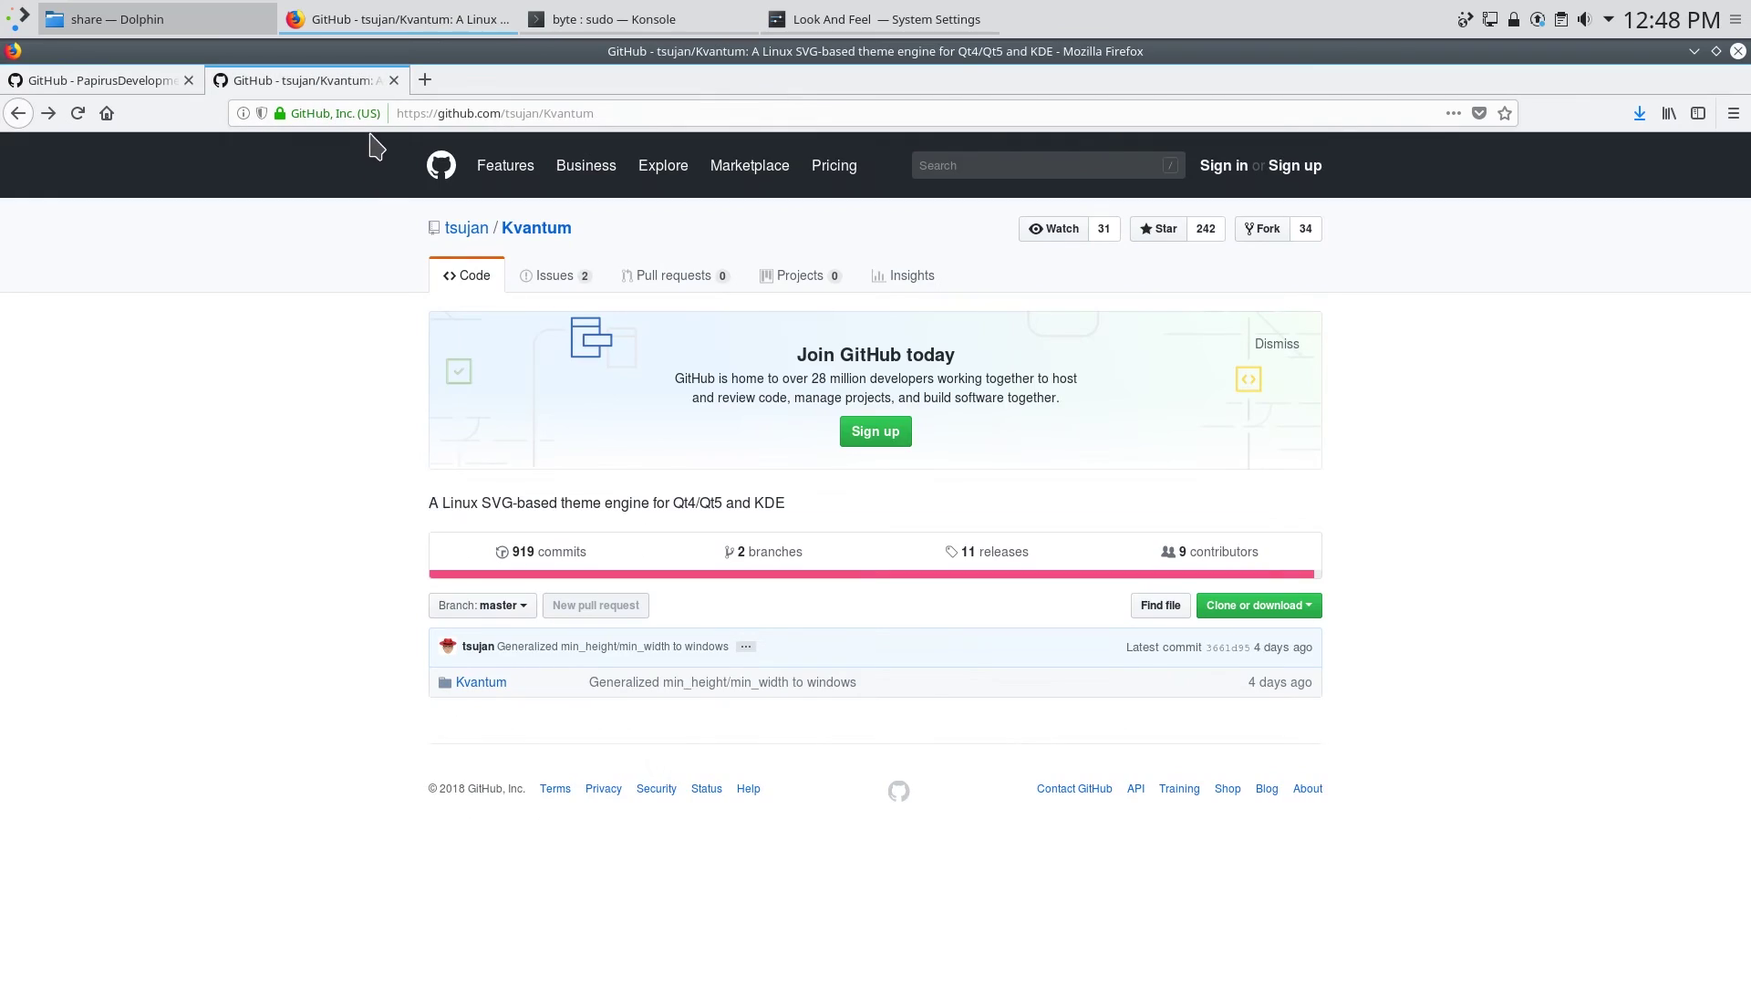
{"action": "left_click_drag", "start_coordinate": [436, 113], "coordinate": [519, 116]}
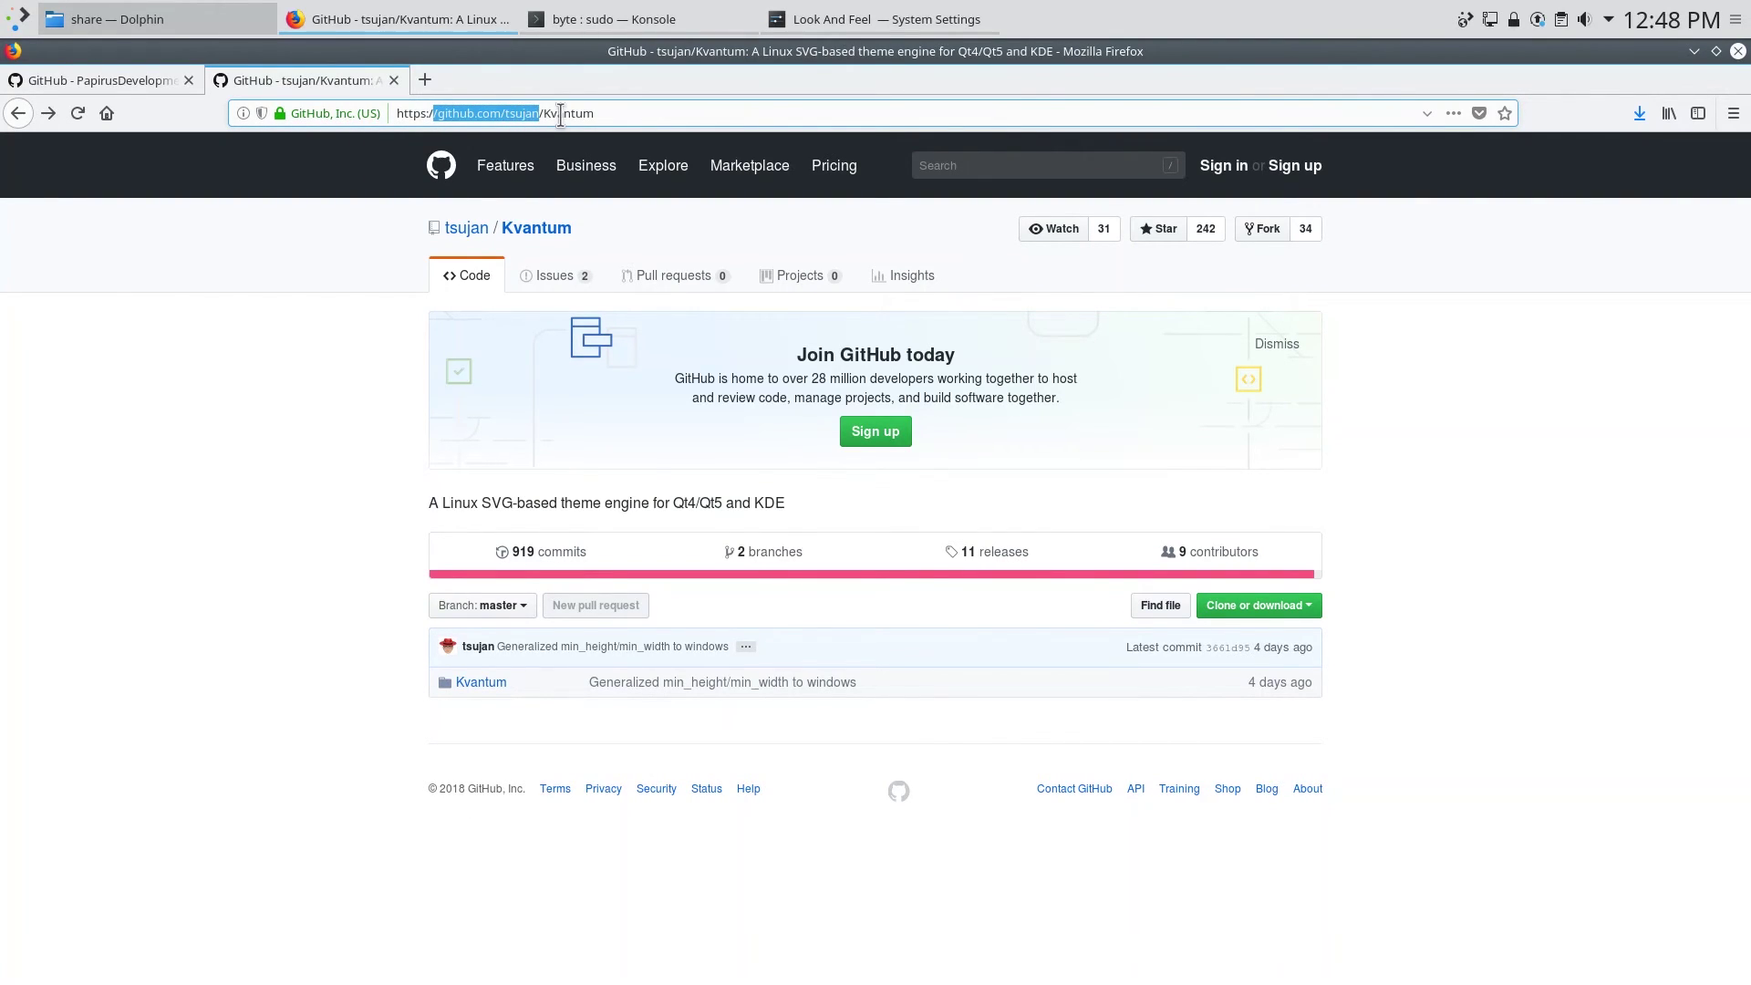
{"action": "key", "text": "ctrl+a"}
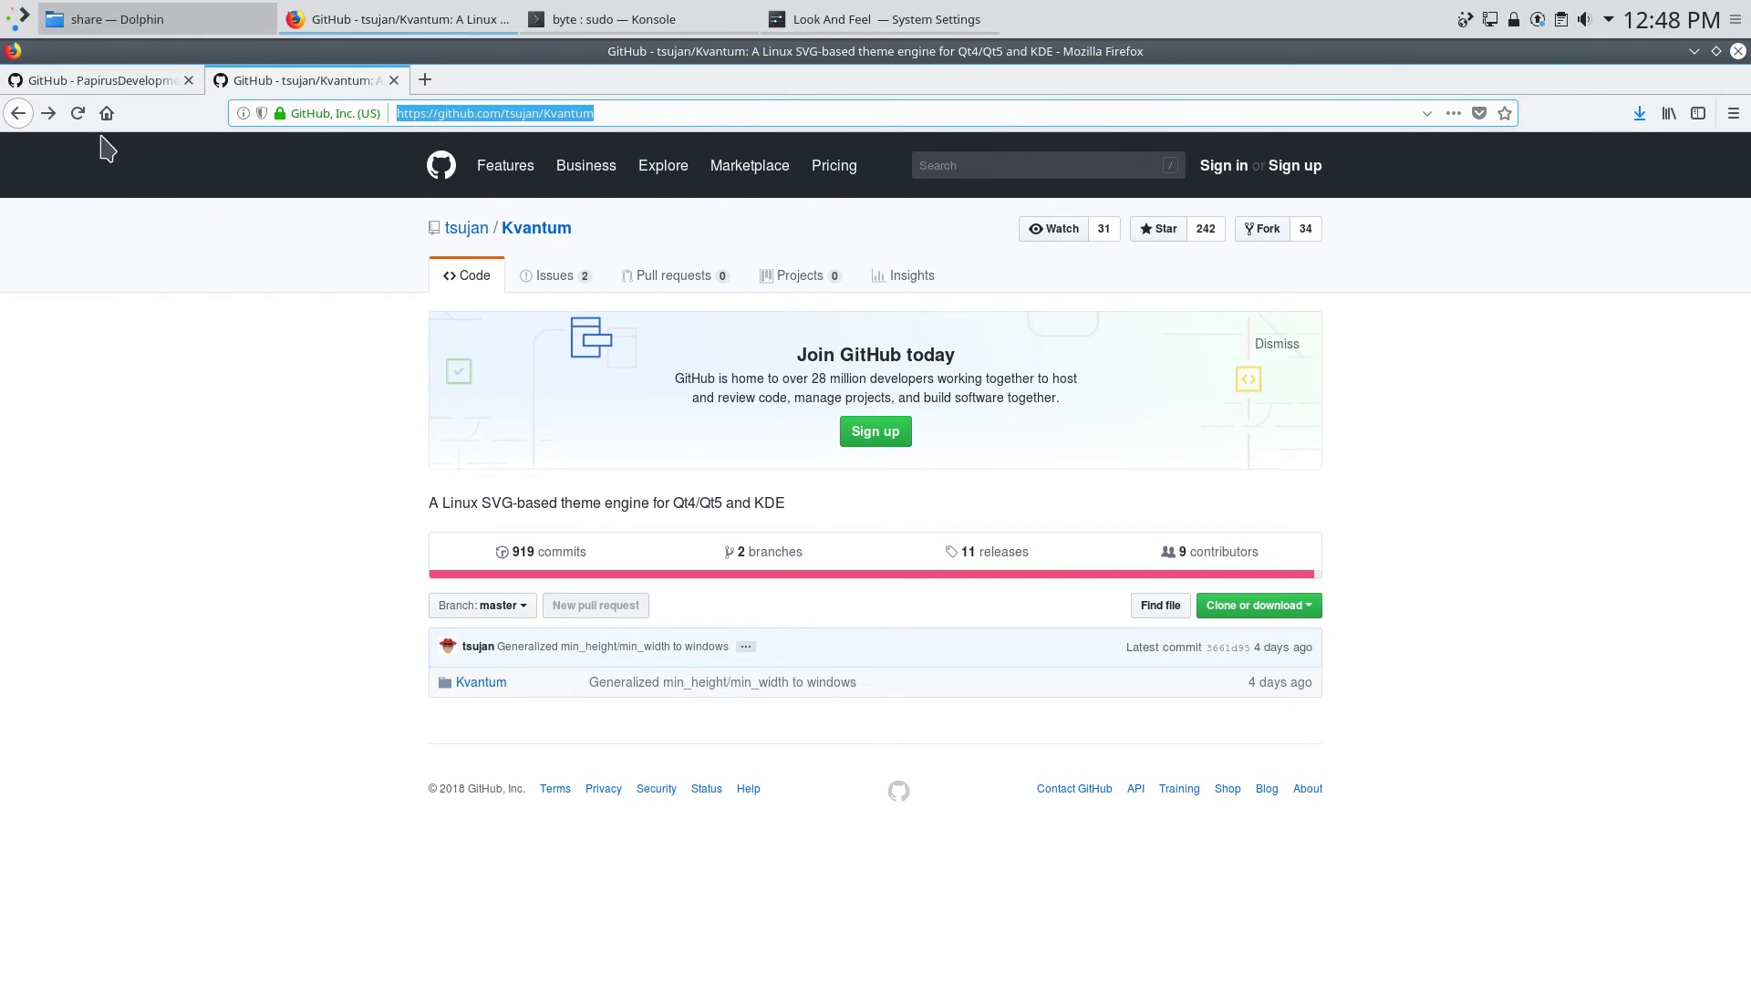
{"action": "left_click", "coordinate": [86, 80]}
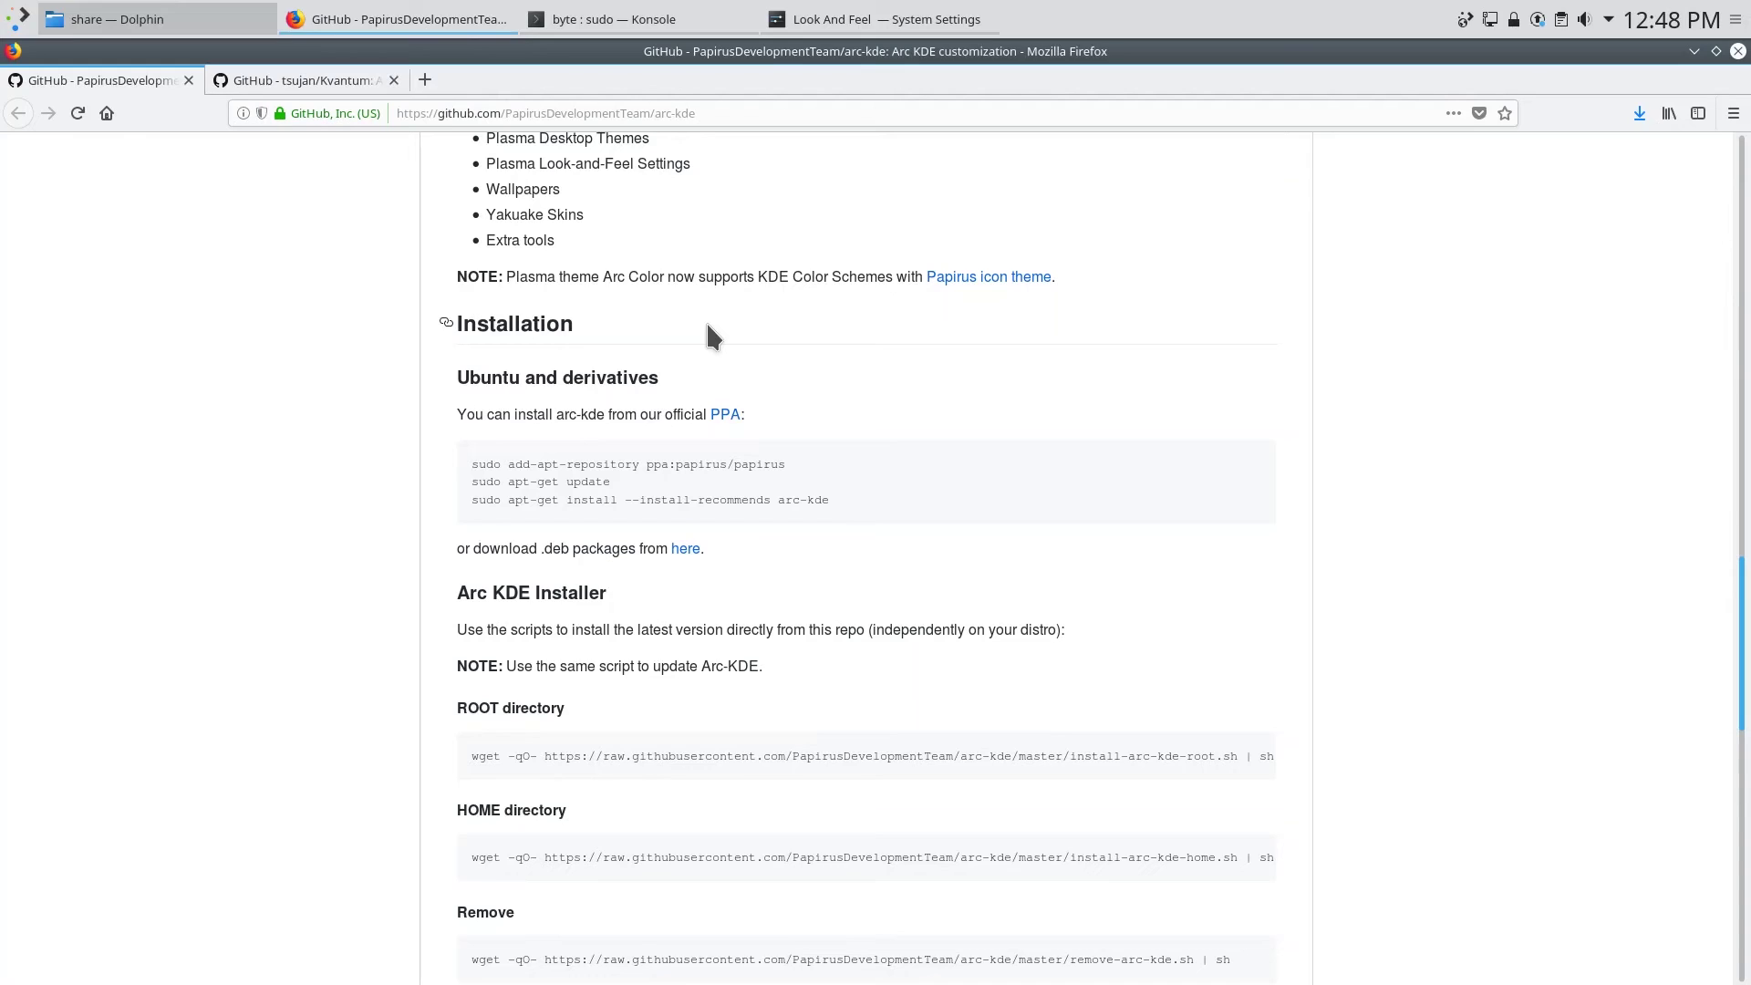
{"action": "key", "text": "alt+Tab"}
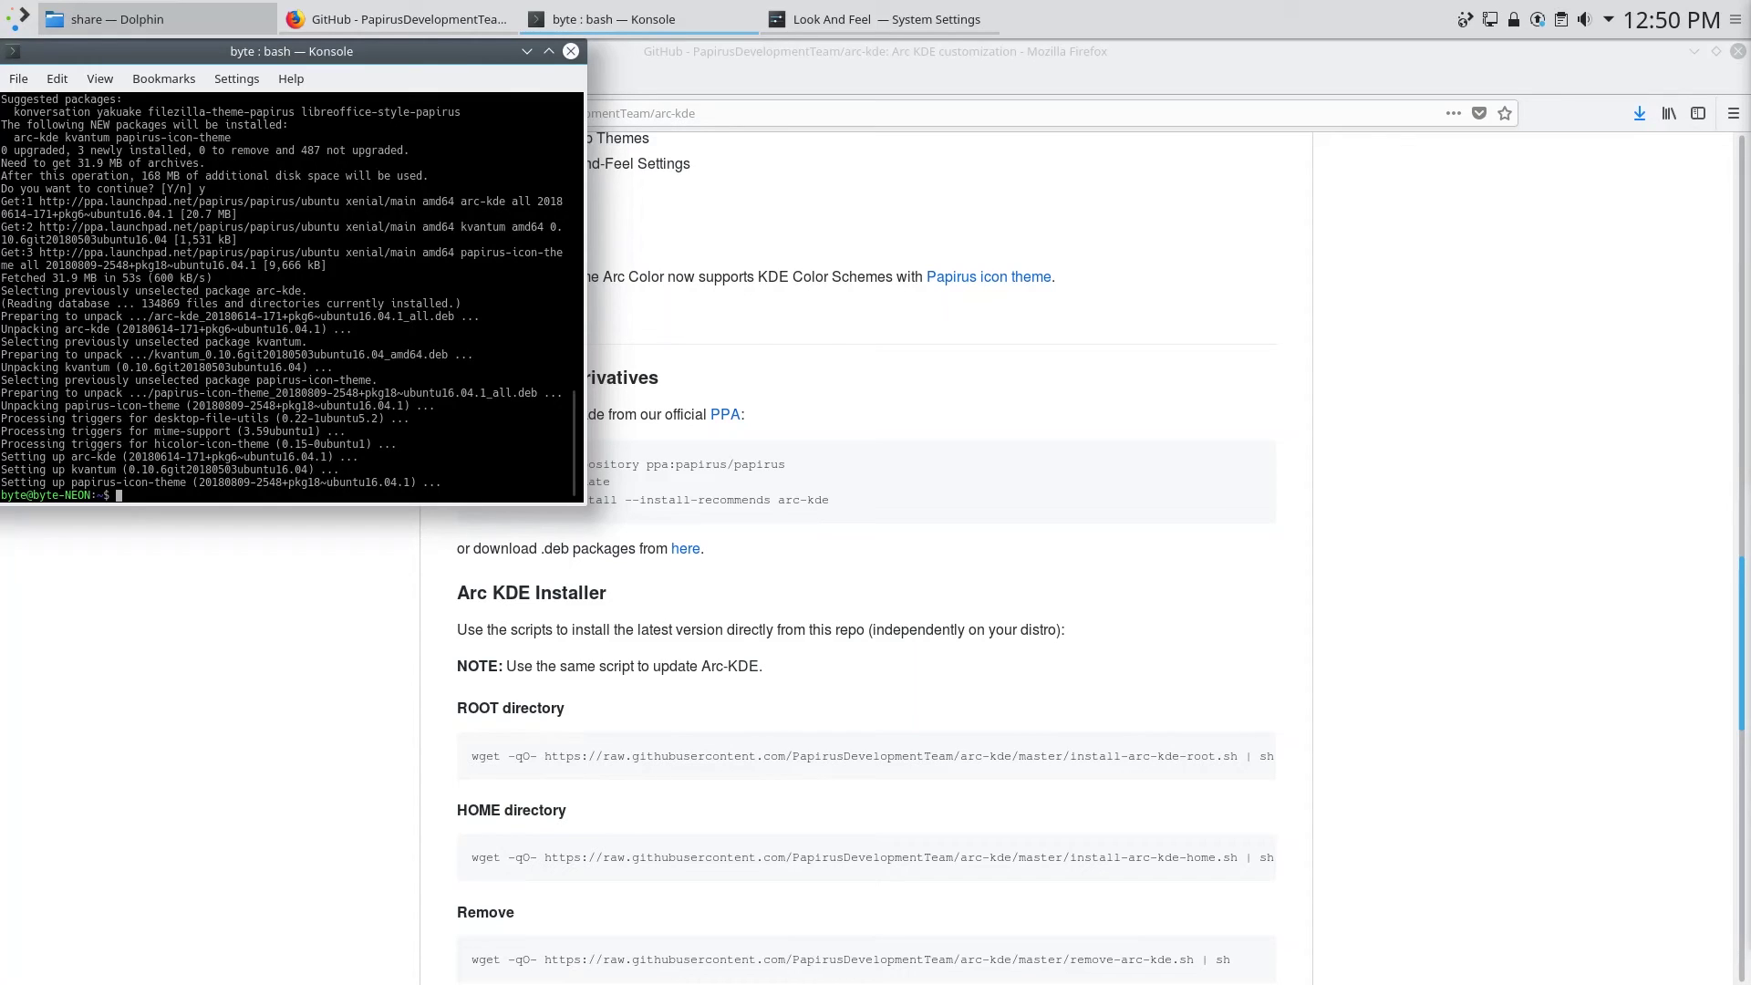
Launch Kvantum Manager and set ArcDarker as the active theme under Change/Delete Theme
{"action": "left_click", "coordinate": [526, 51]}
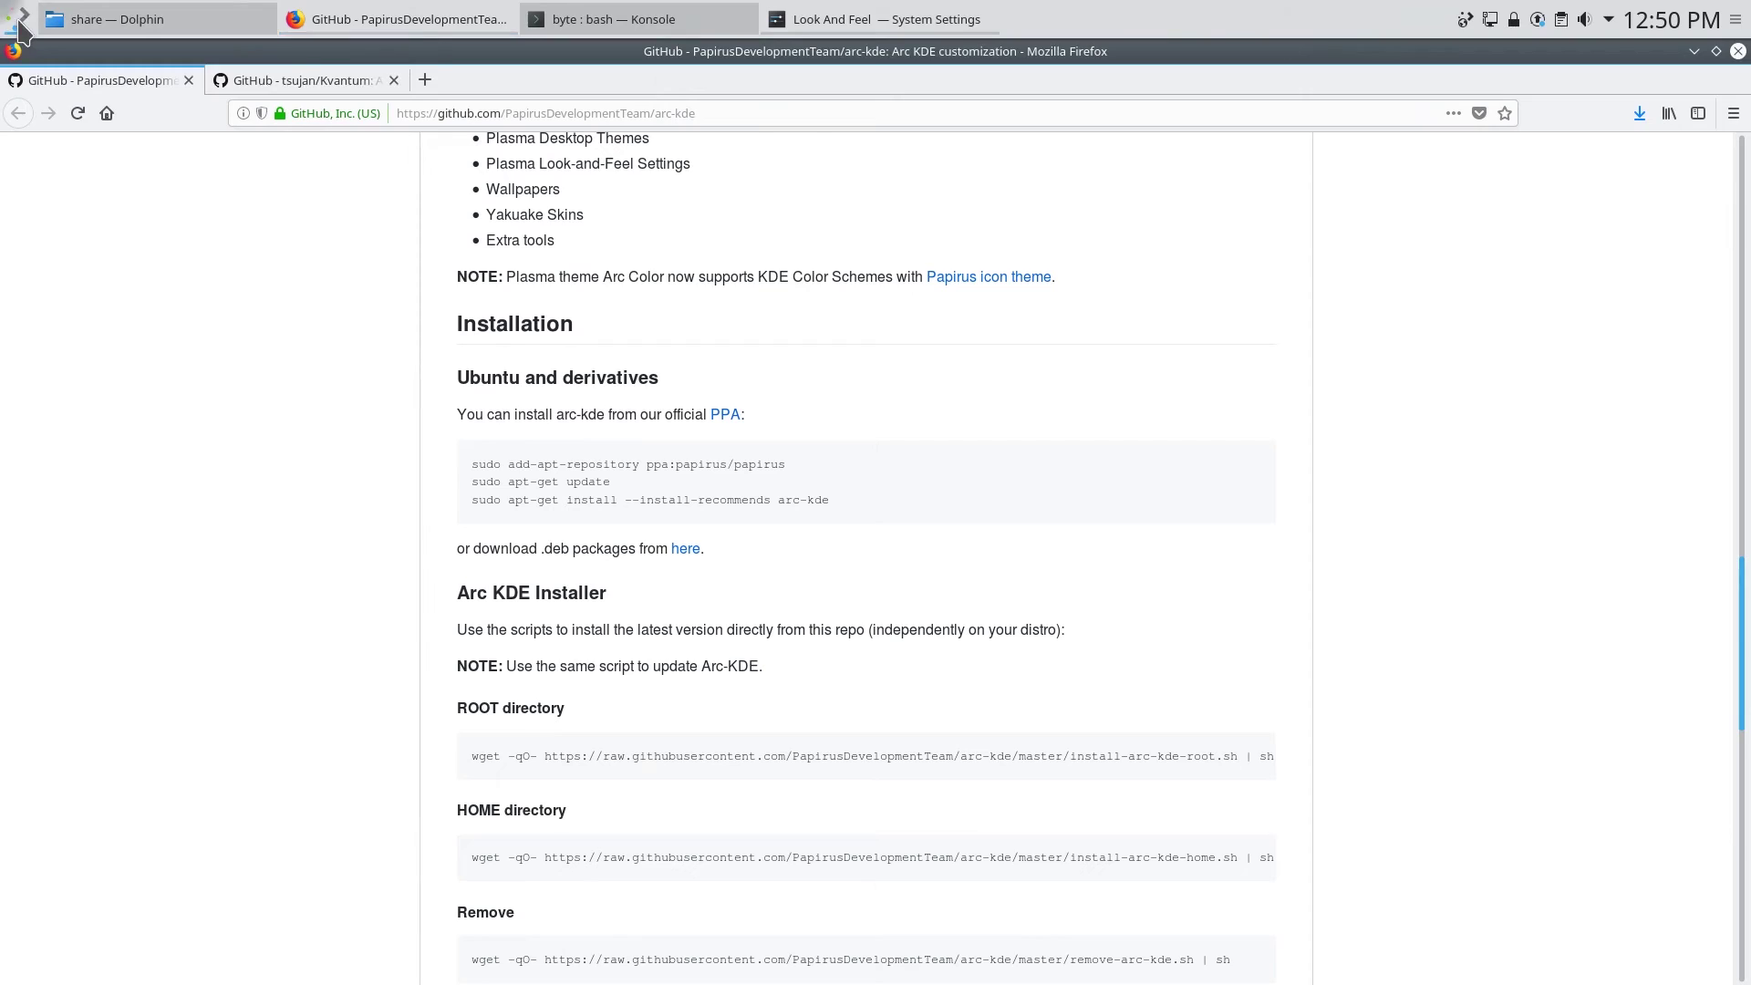
{"action": "left_click", "coordinate": [18, 27]}
{"action": "type", "text": "k"}
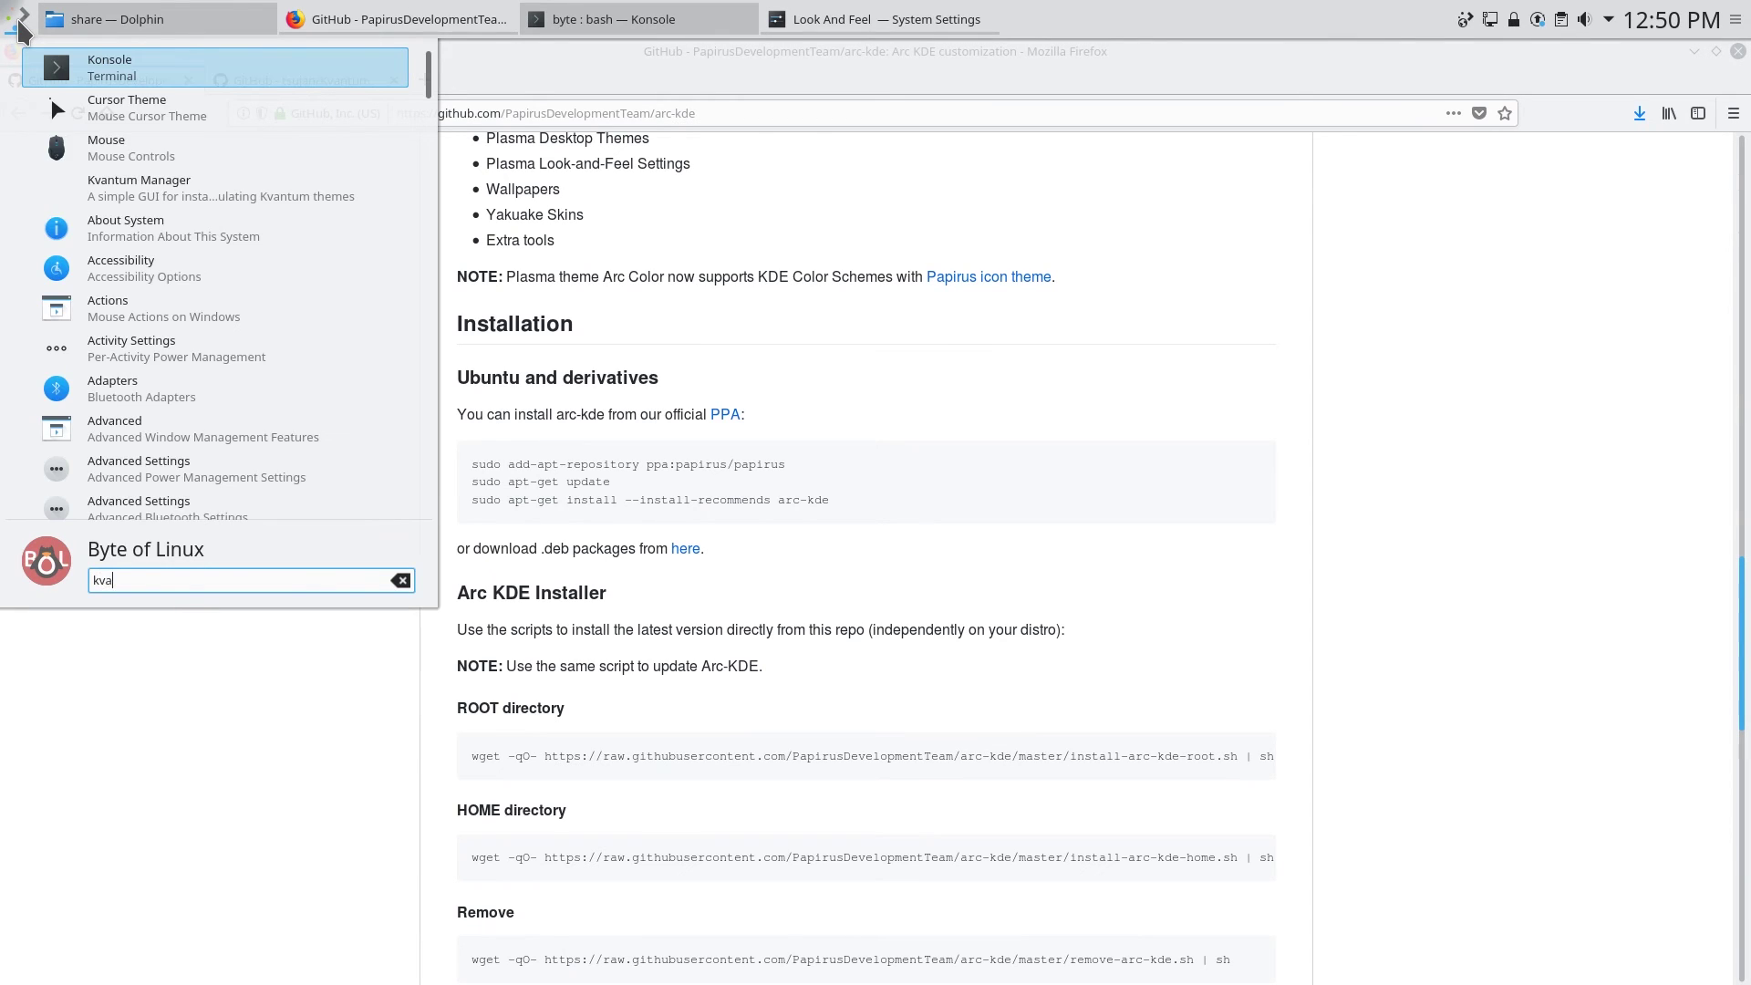
{"action": "type", "text": "va"}
{"action": "key", "text": "Return"}
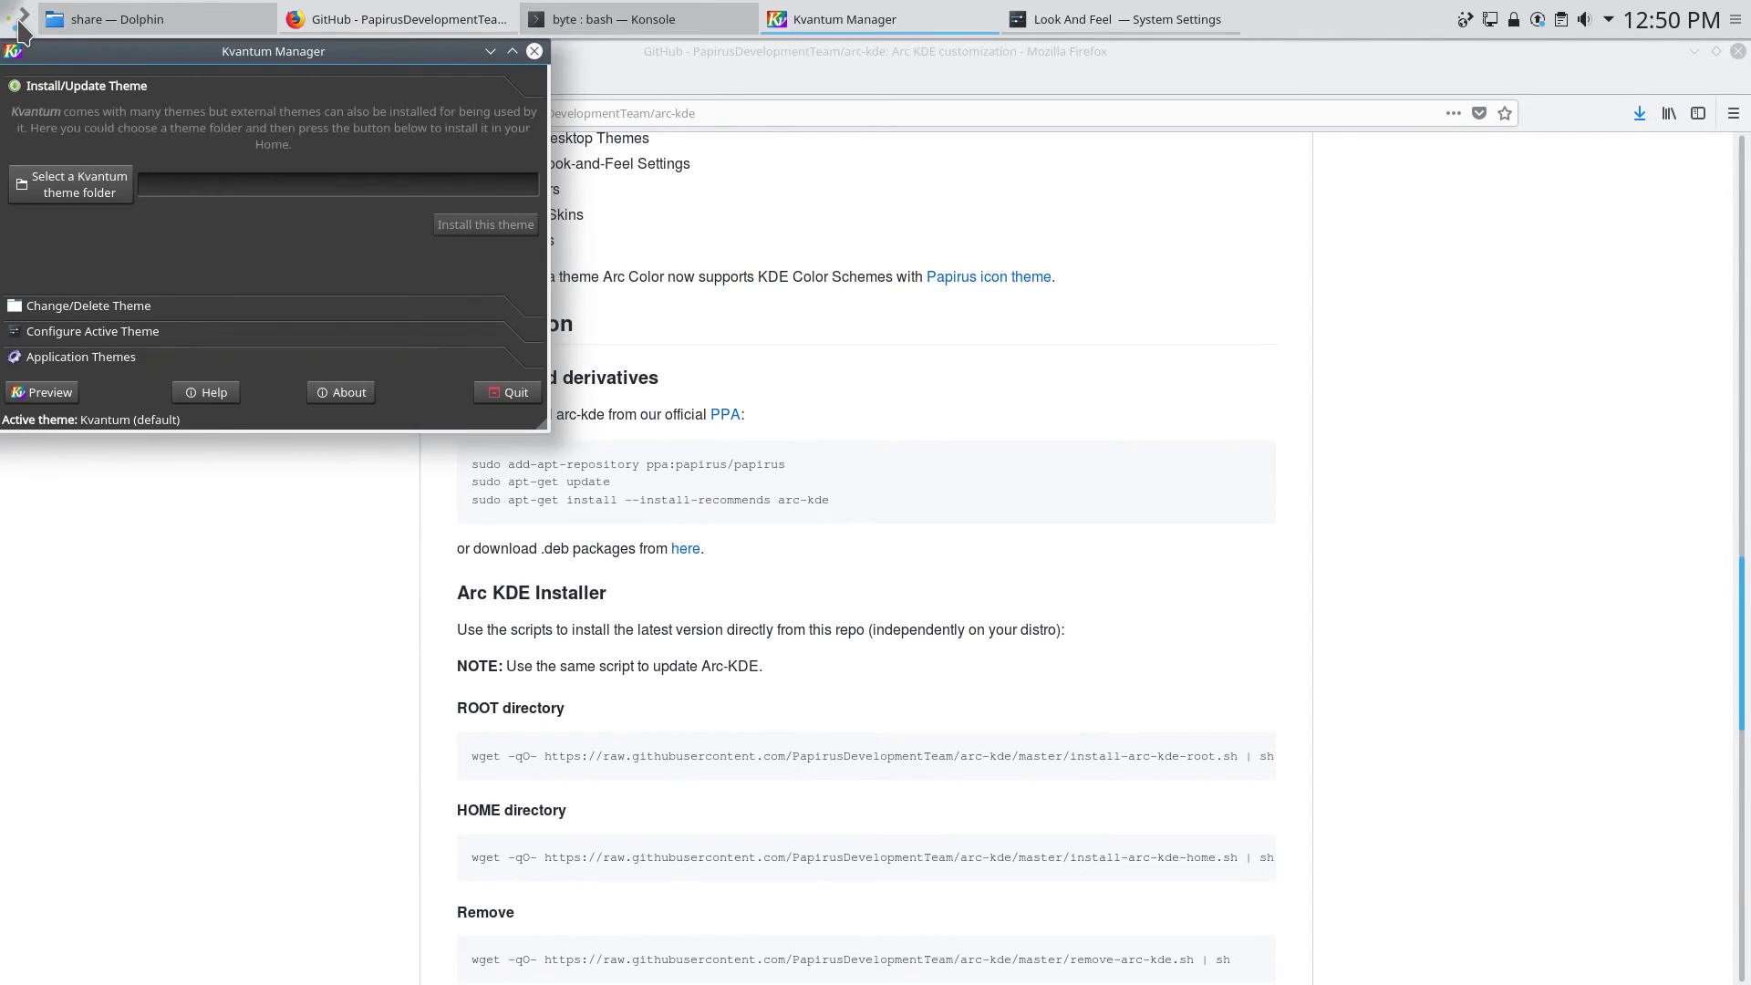
{"action": "left_click", "coordinate": [512, 52]}
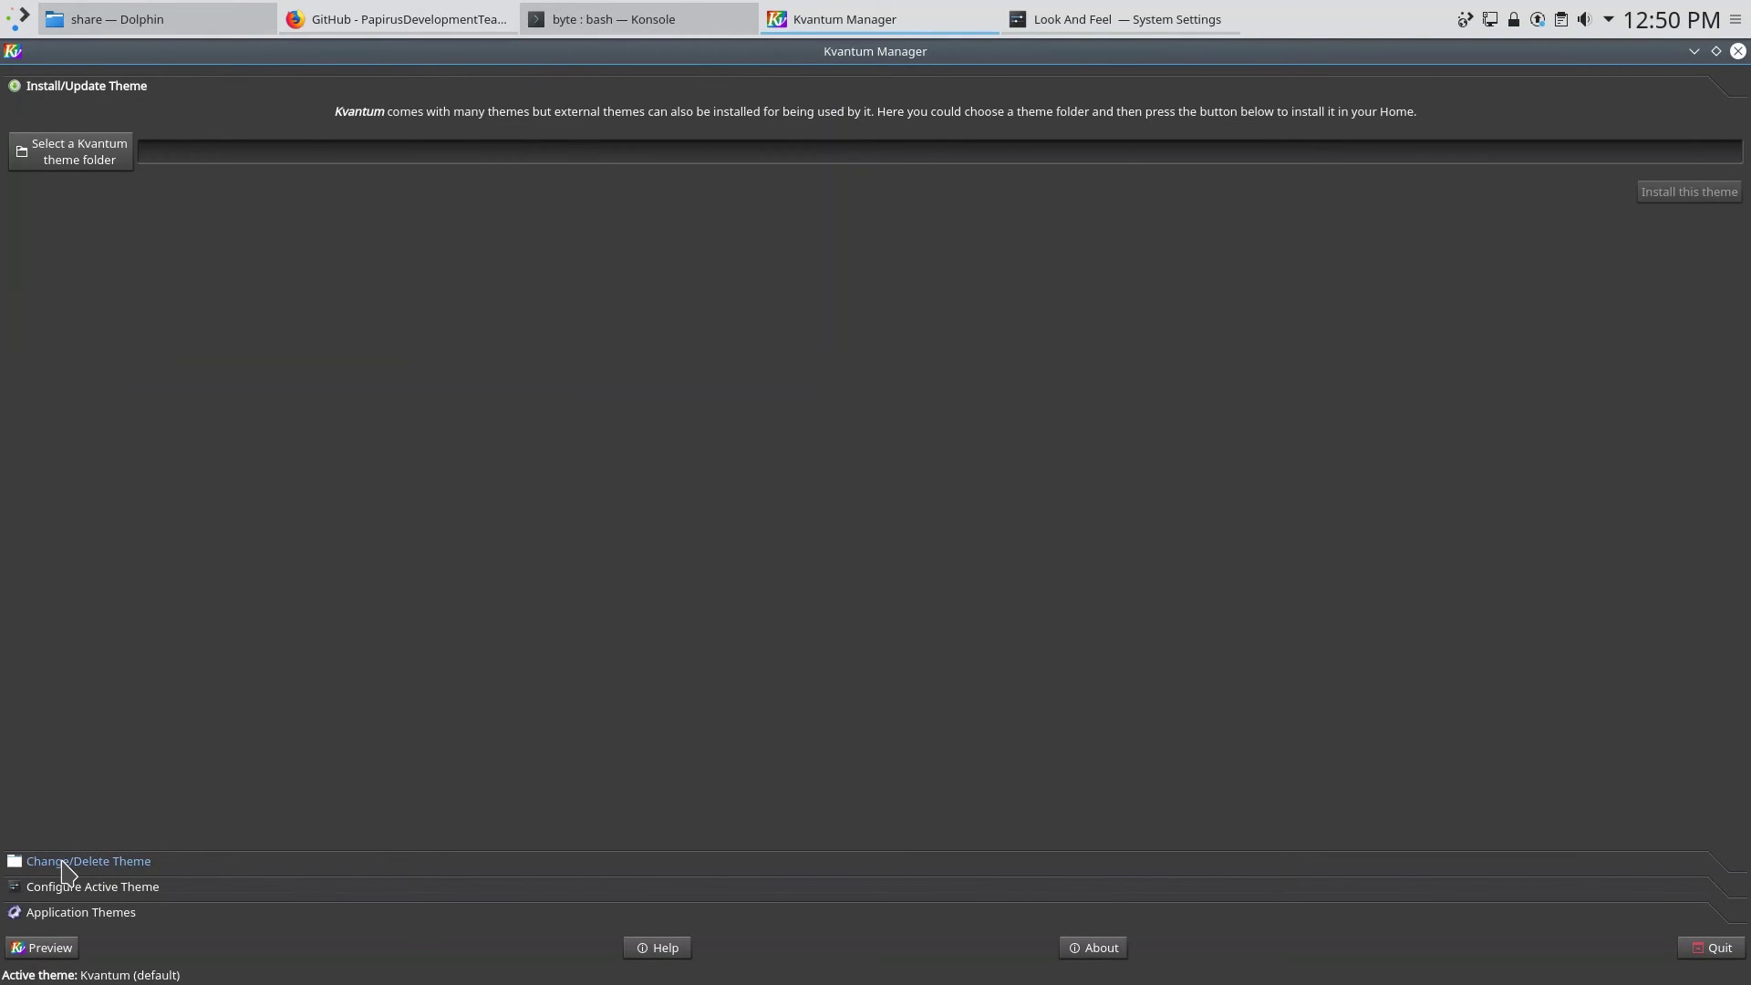
{"action": "left_click", "coordinate": [123, 864]}
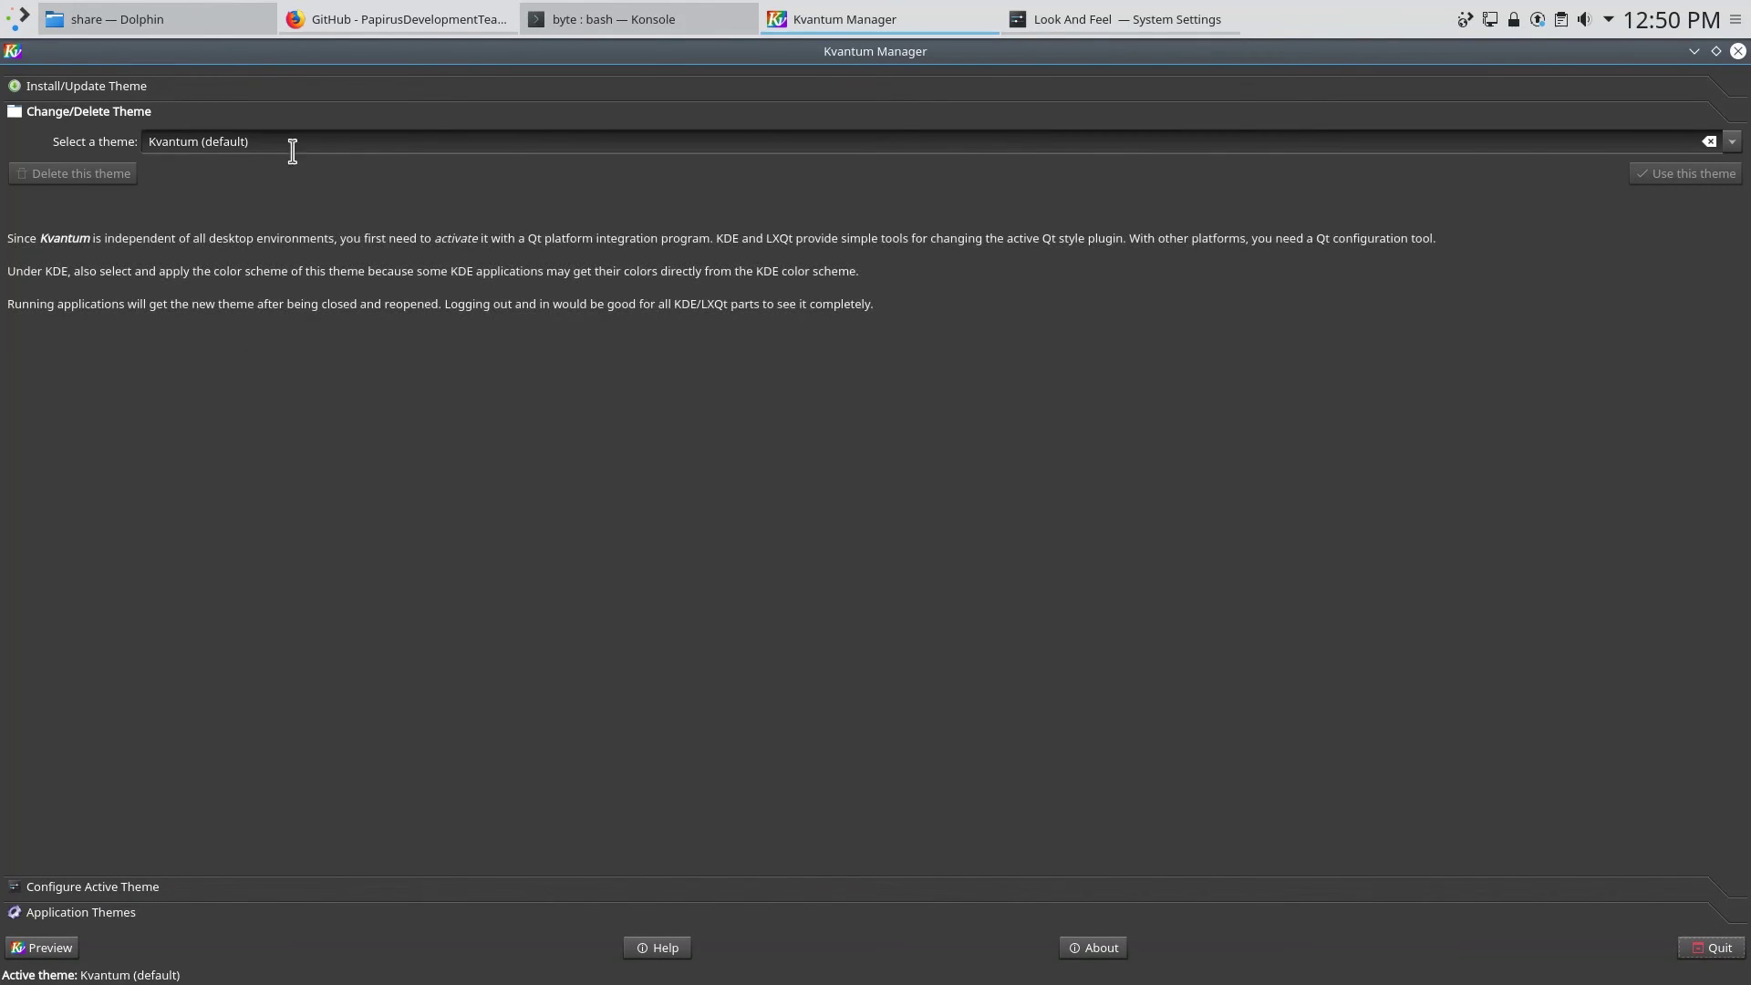
{"action": "left_click", "coordinate": [1733, 141]}
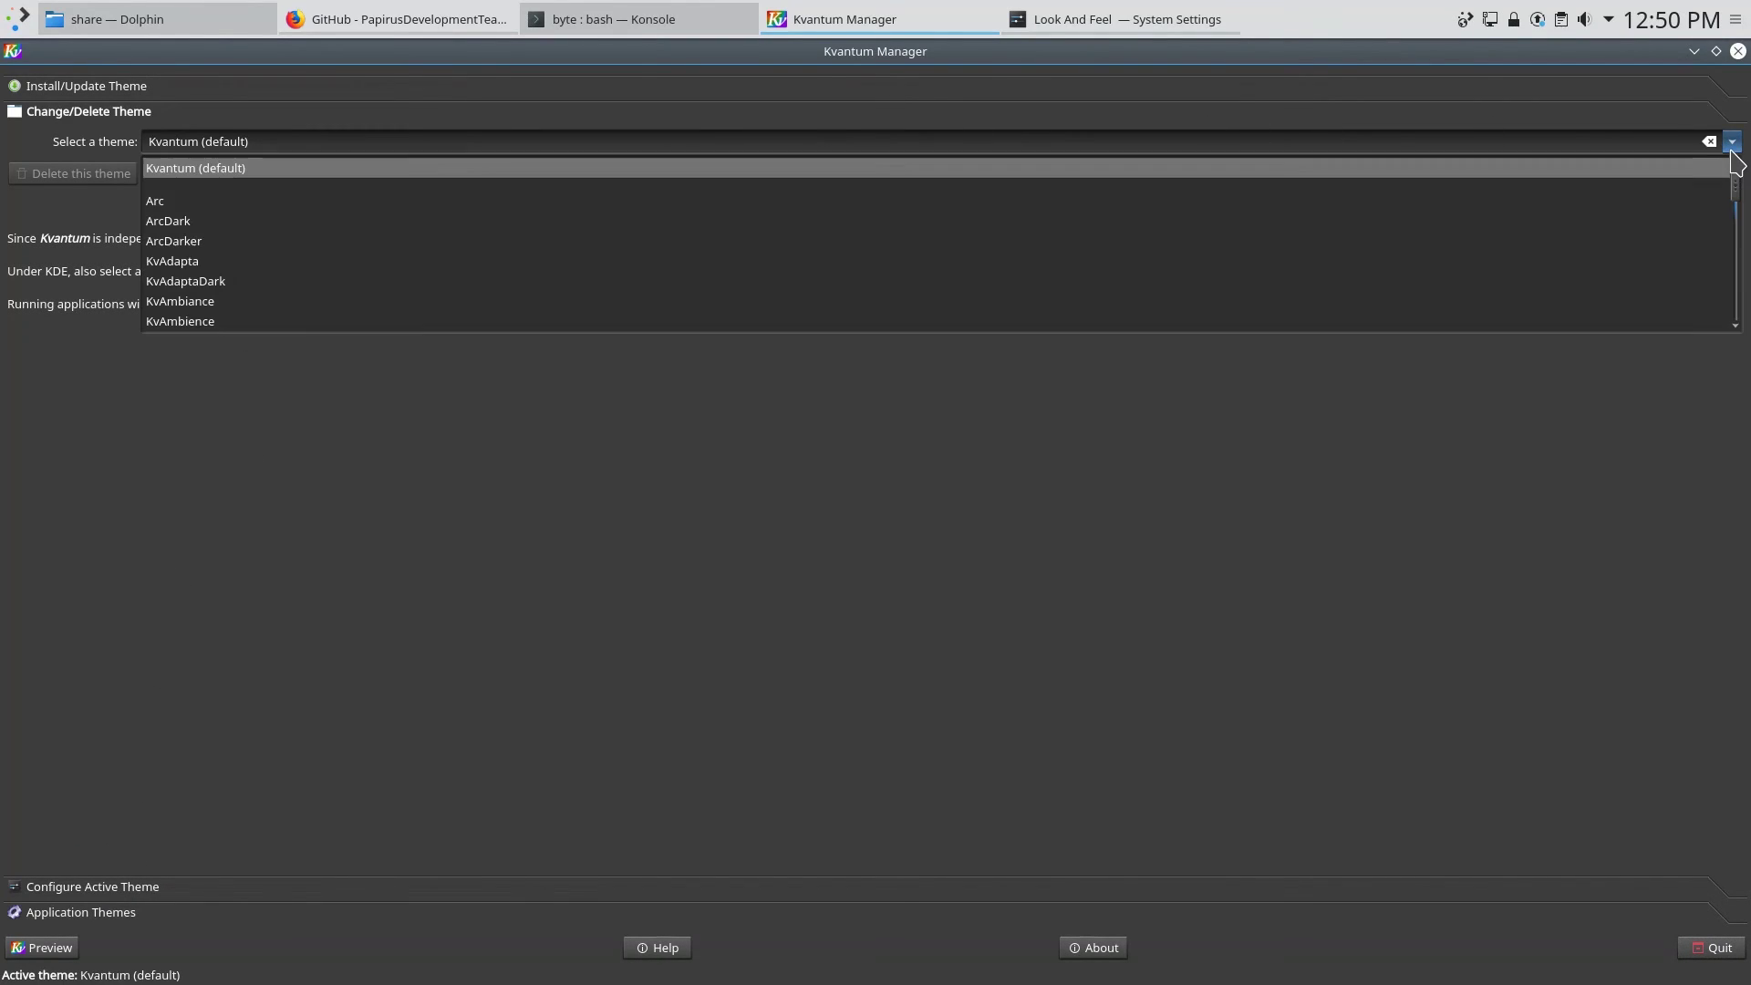
{"action": "left_click", "coordinate": [199, 241]}
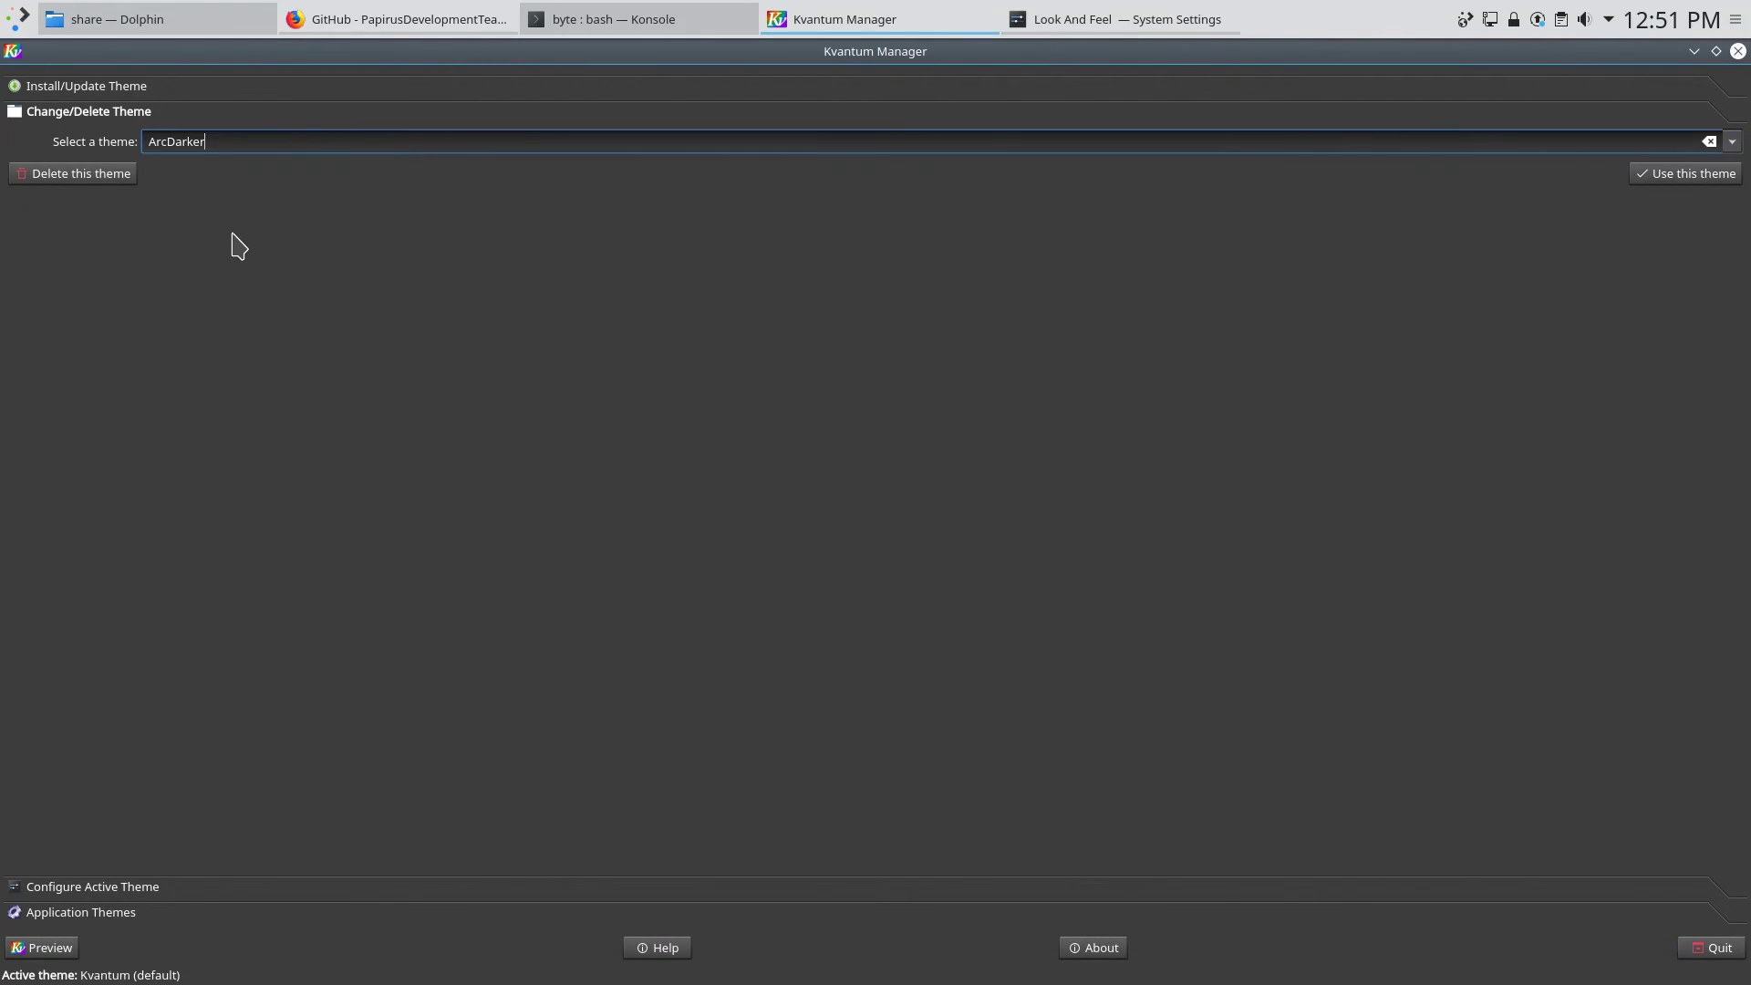
{"action": "left_click", "coordinate": [1644, 172]}
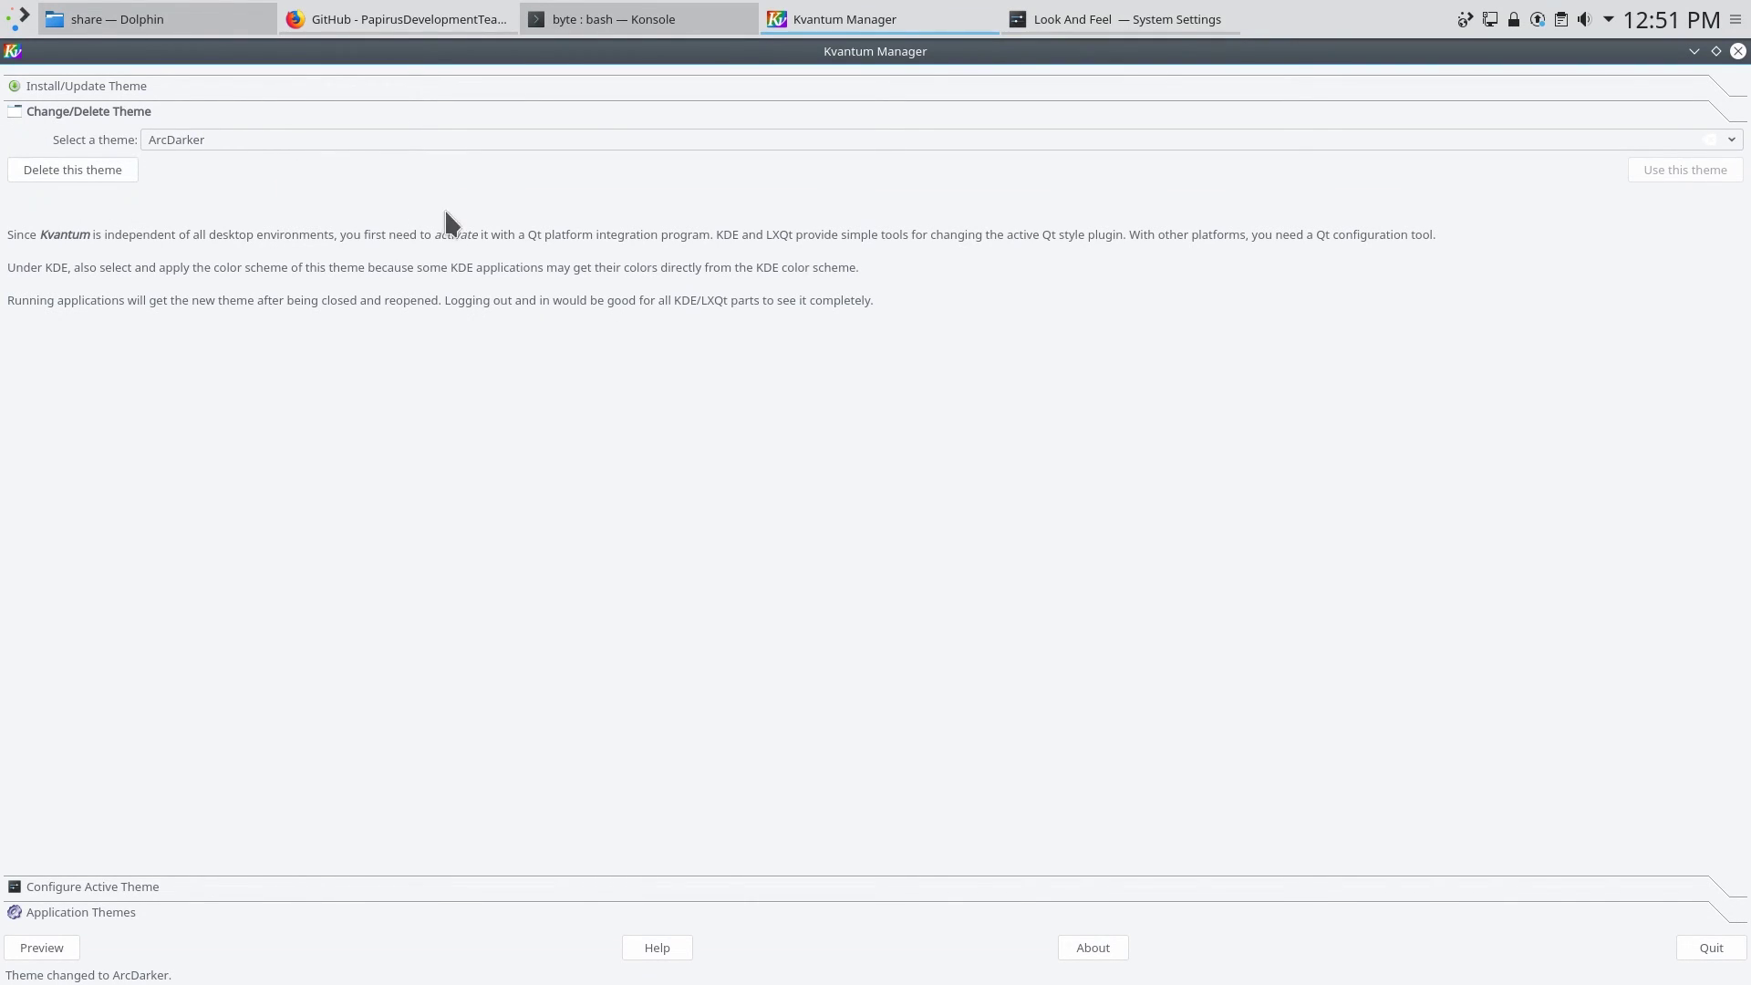
Expand Configure Active Theme to review ArcDarker's options, then quit Kvantum Manager
{"action": "left_click", "coordinate": [121, 888]}
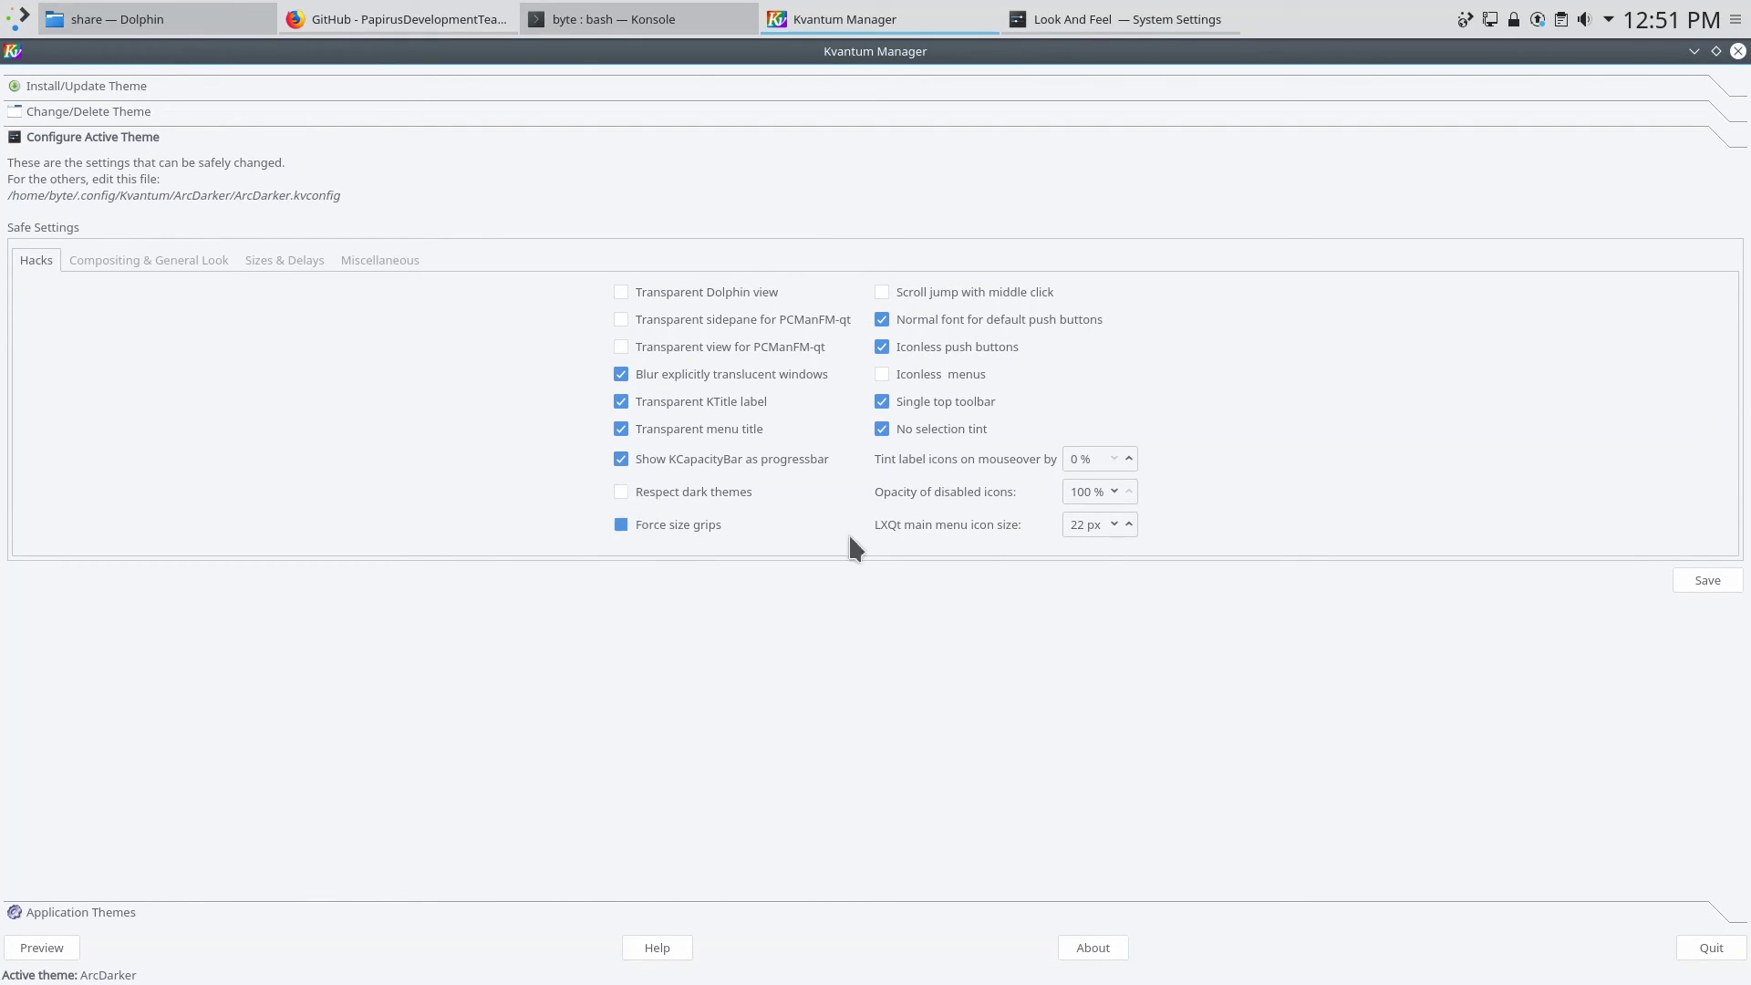
{"action": "mouse_move", "coordinate": [938, 518]}
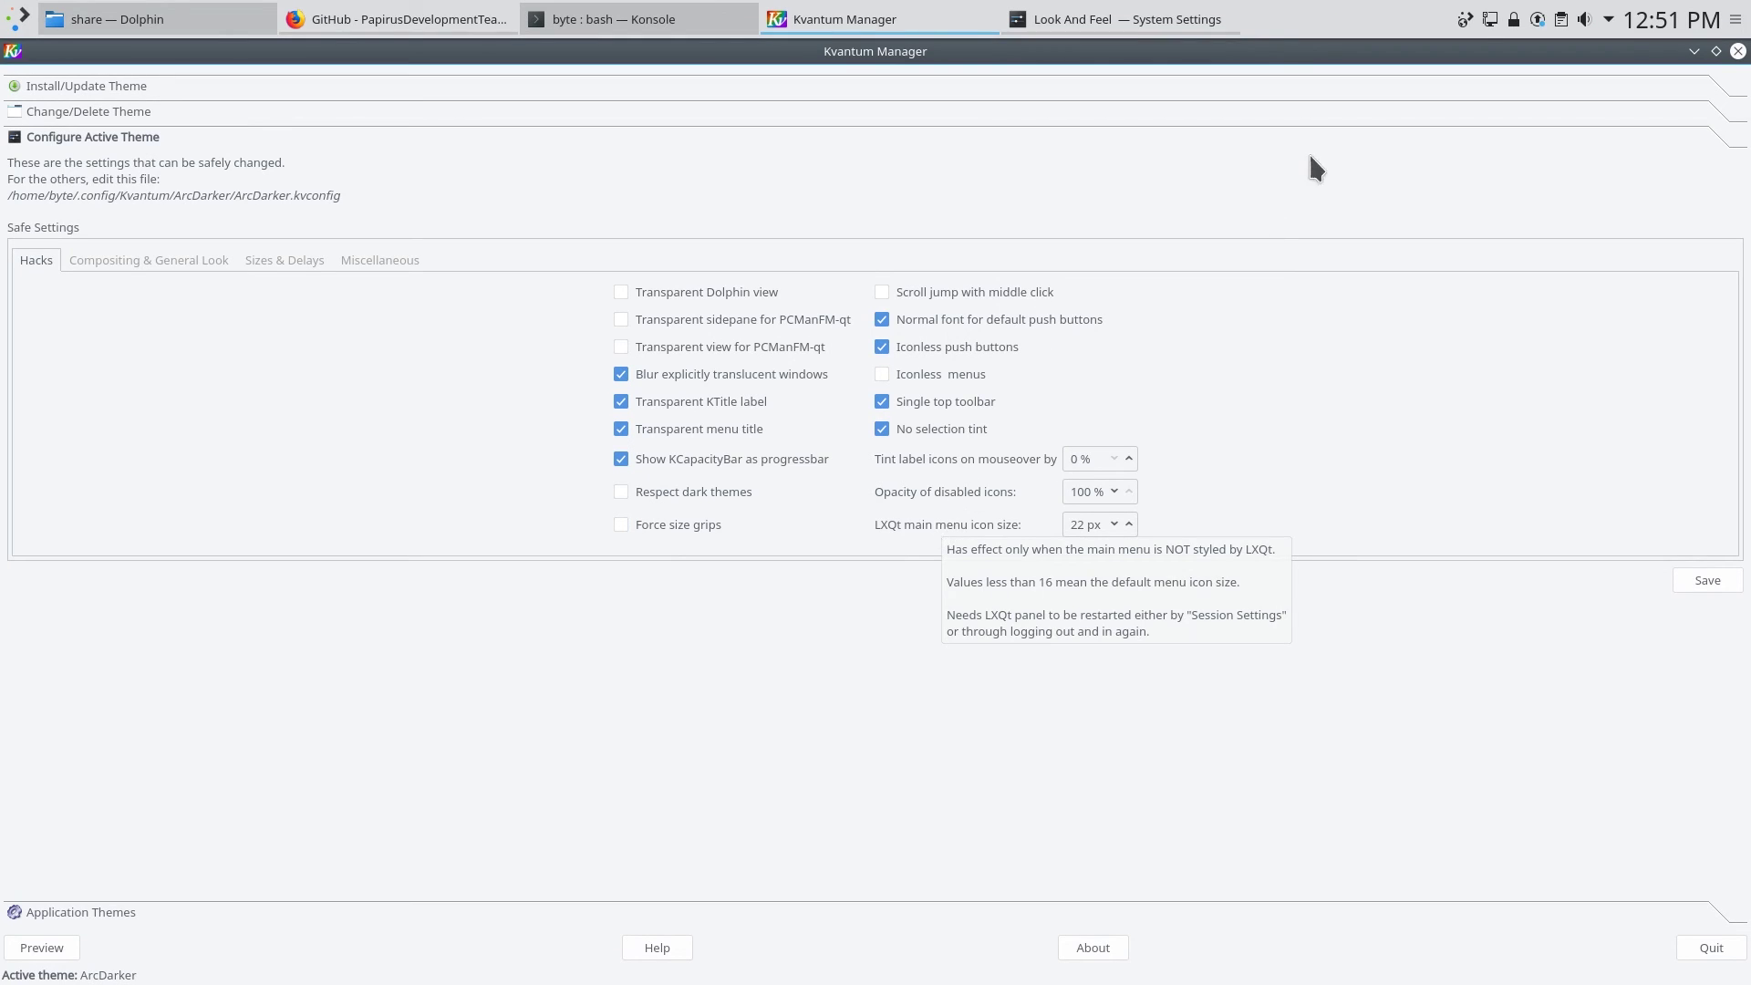
{"action": "left_click", "coordinate": [1737, 51]}
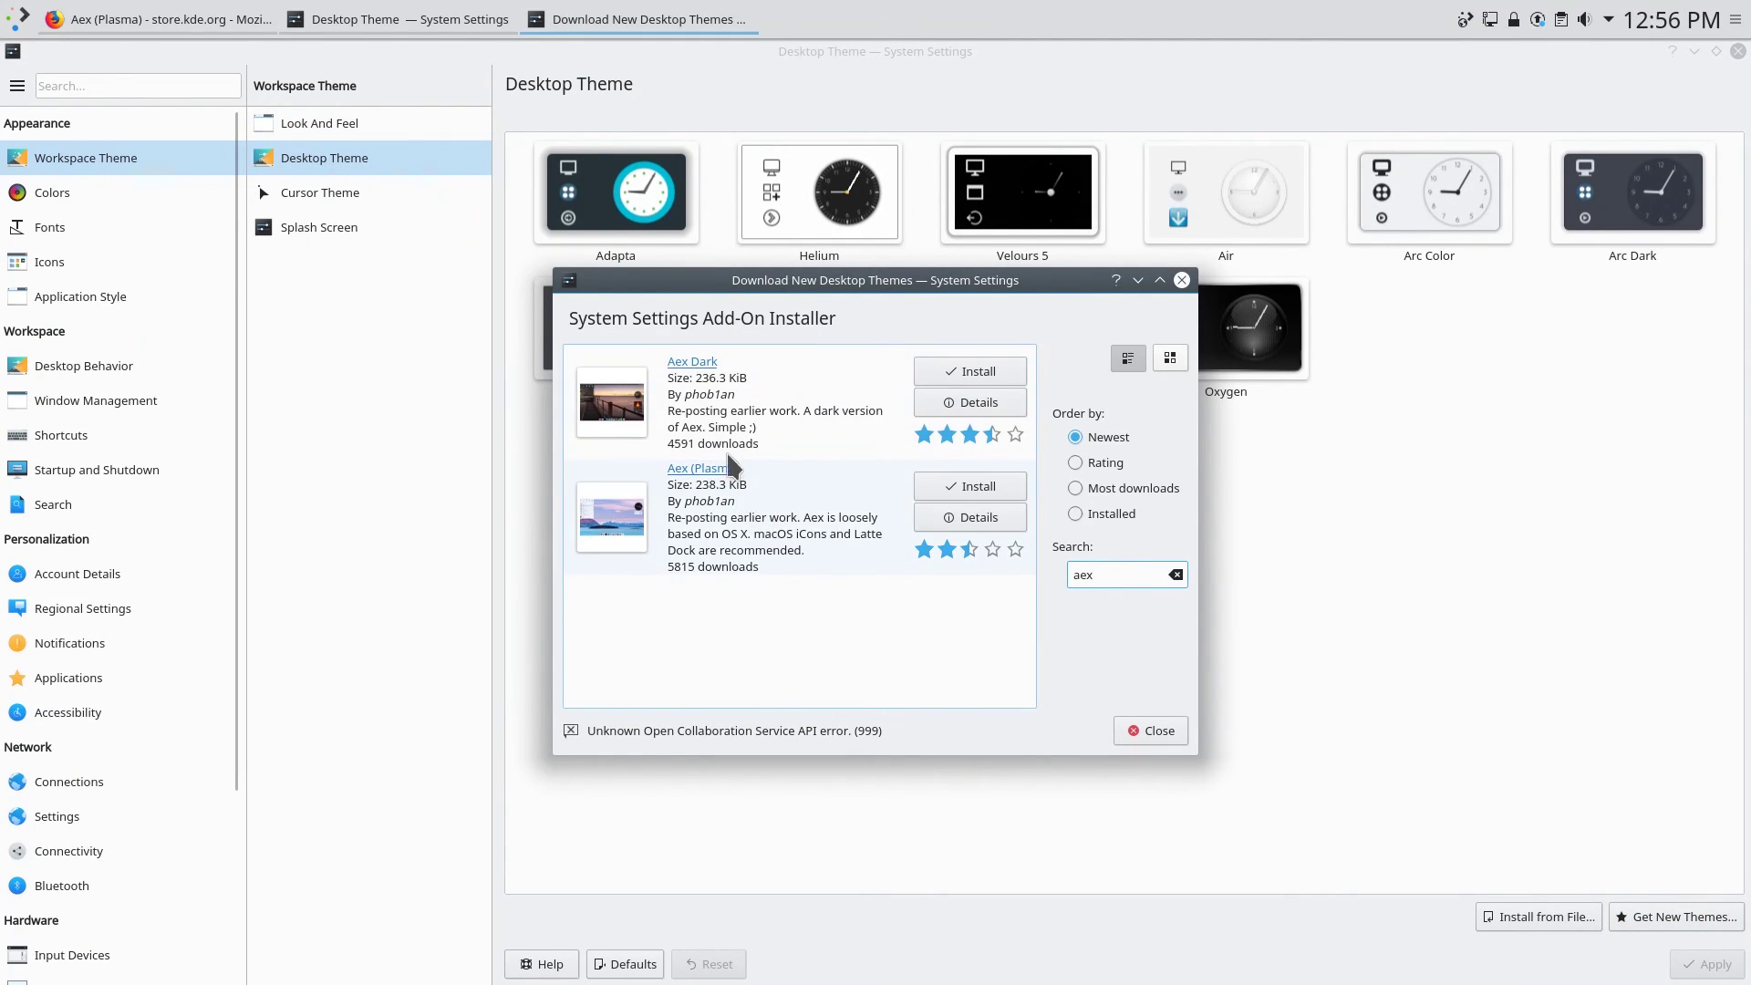
Install Aex (Plasma) from Get New Themes, then select the Aex tile and apply it
{"action": "left_click", "coordinate": [962, 485]}
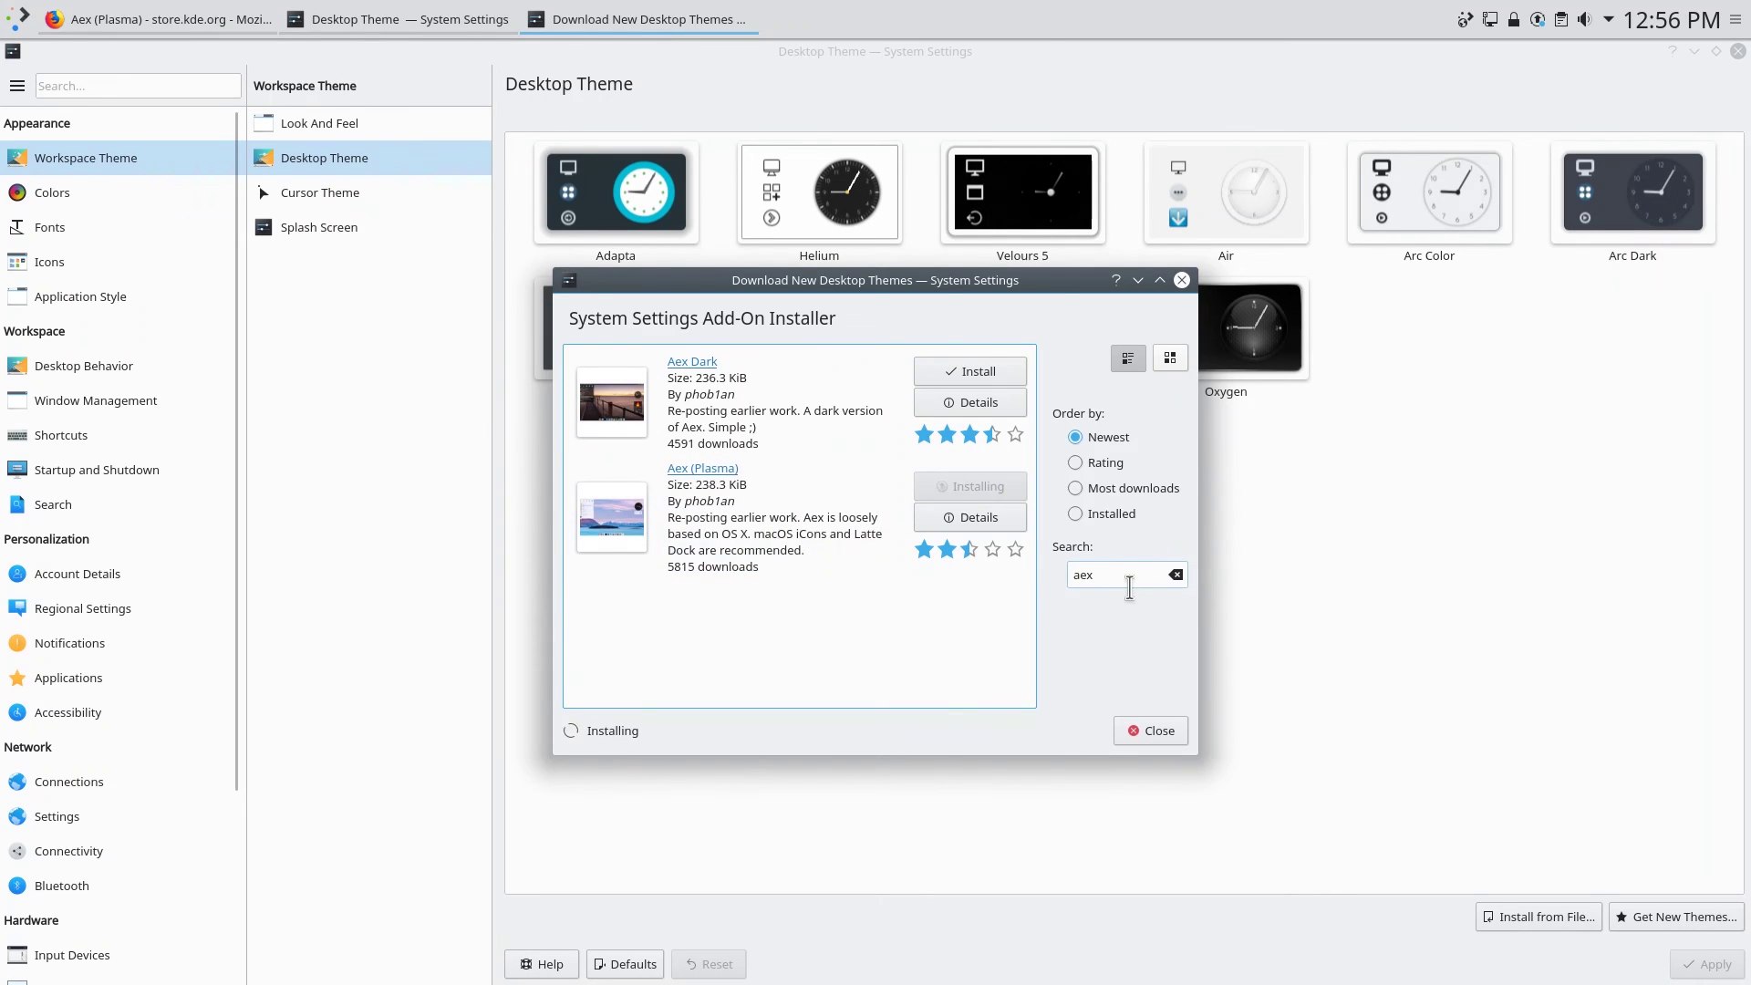
{"action": "left_click", "coordinate": [1155, 732]}
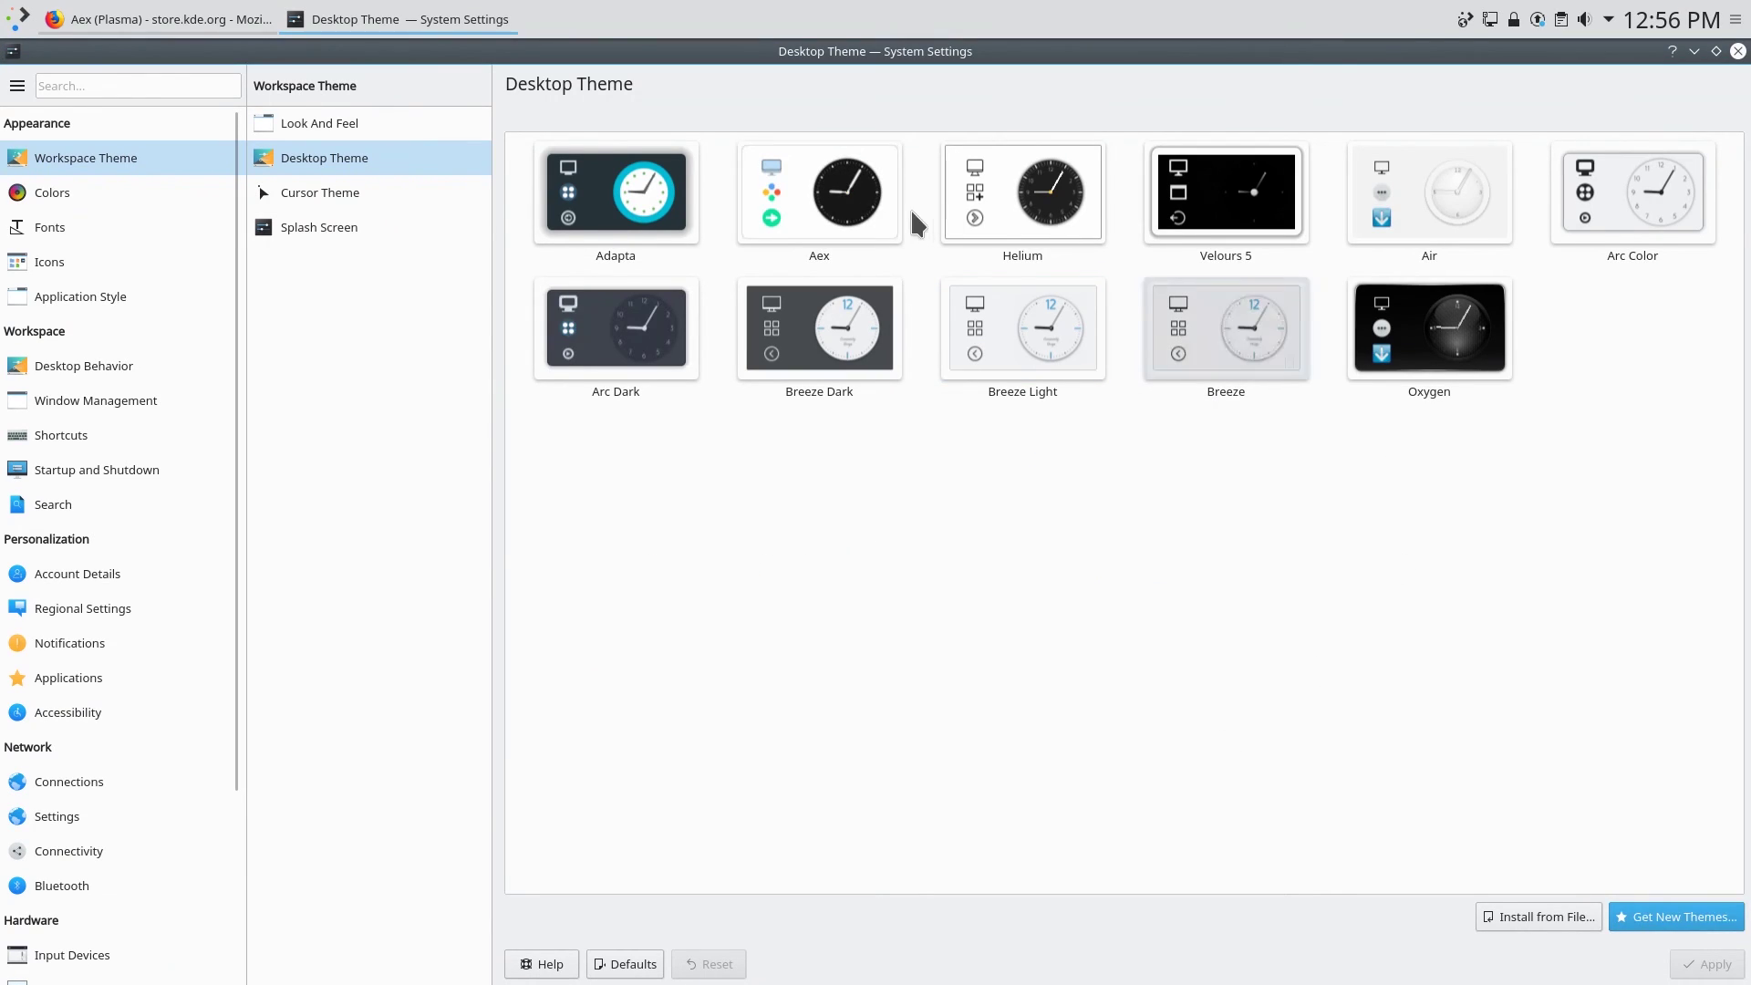
{"action": "left_click", "coordinate": [819, 194]}
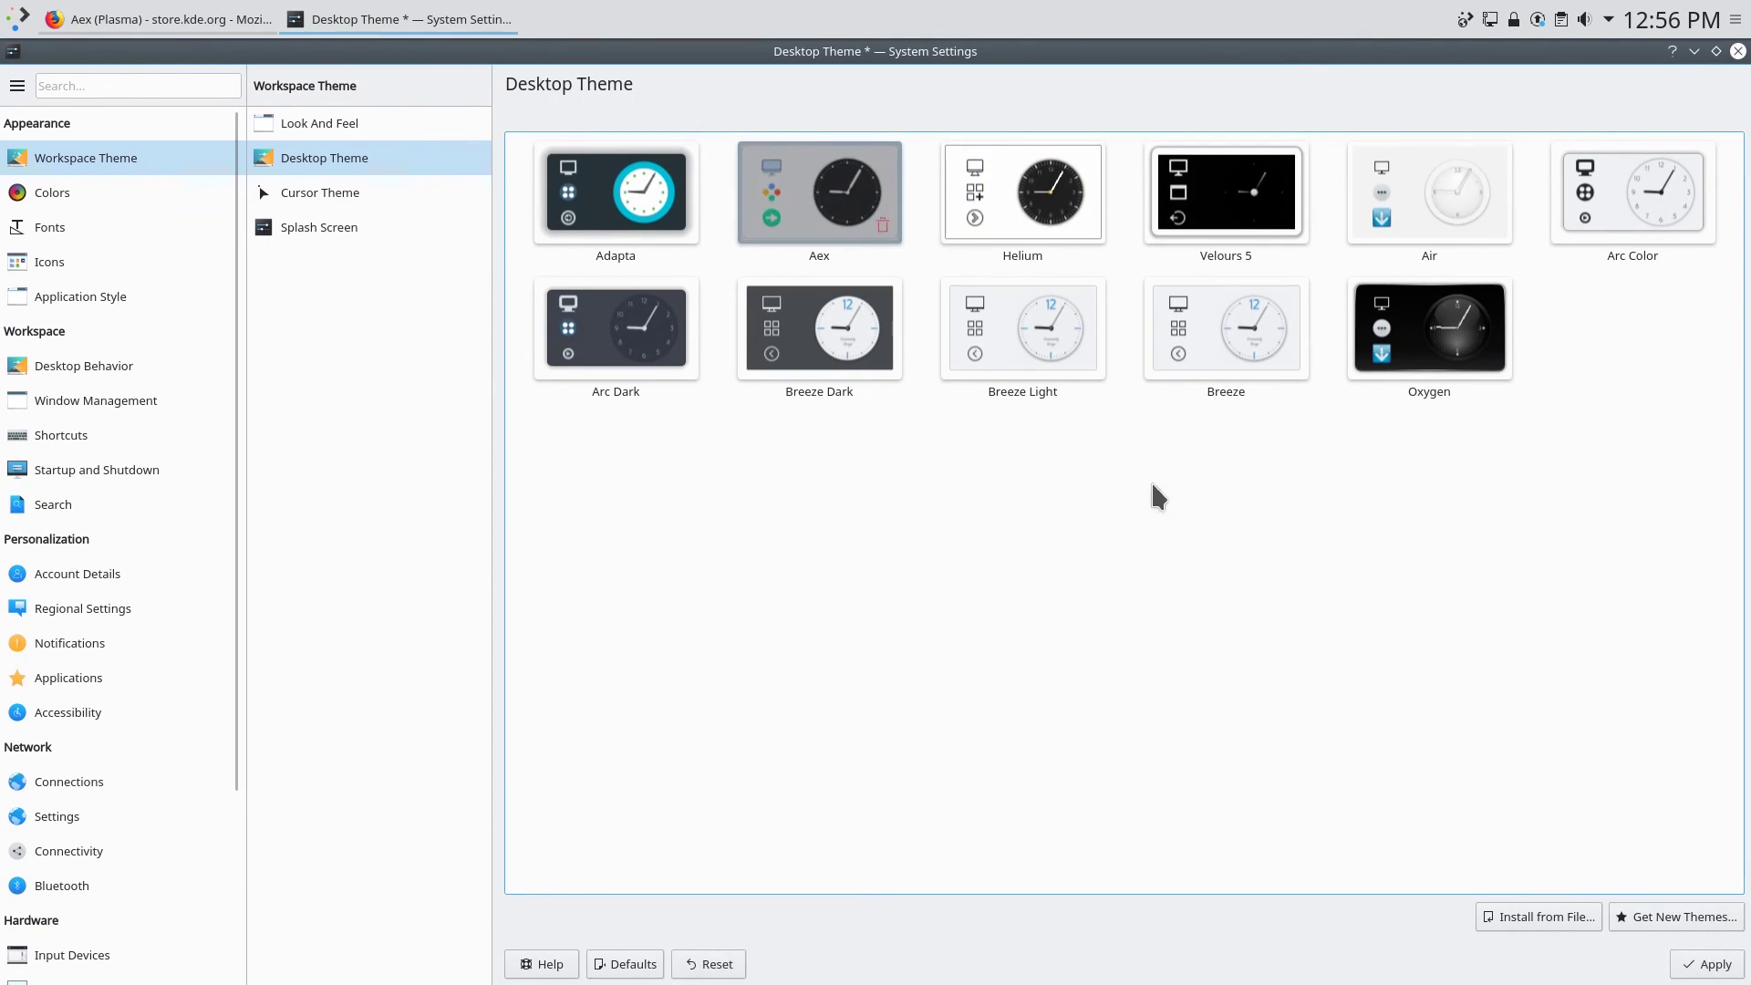
{"action": "left_click", "coordinate": [1695, 965]}
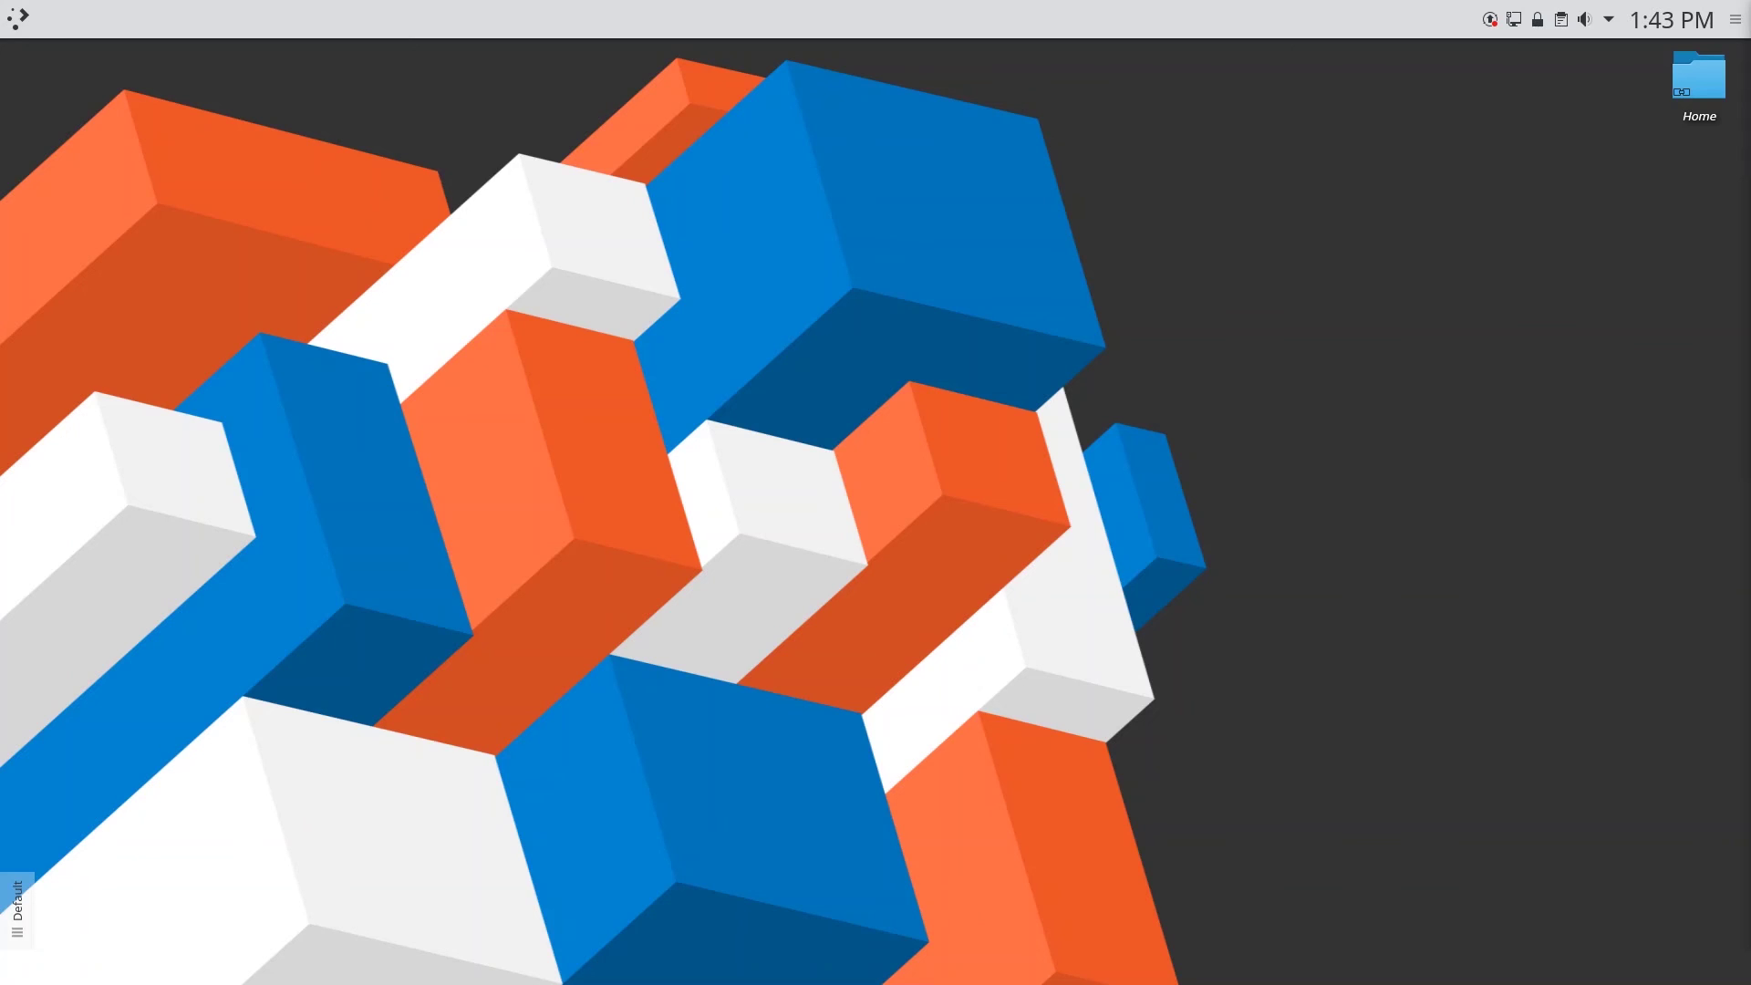
Open the Home folder in Dolphin and move its window toward the centre-right
{"action": "left_click", "coordinate": [1698, 87]}
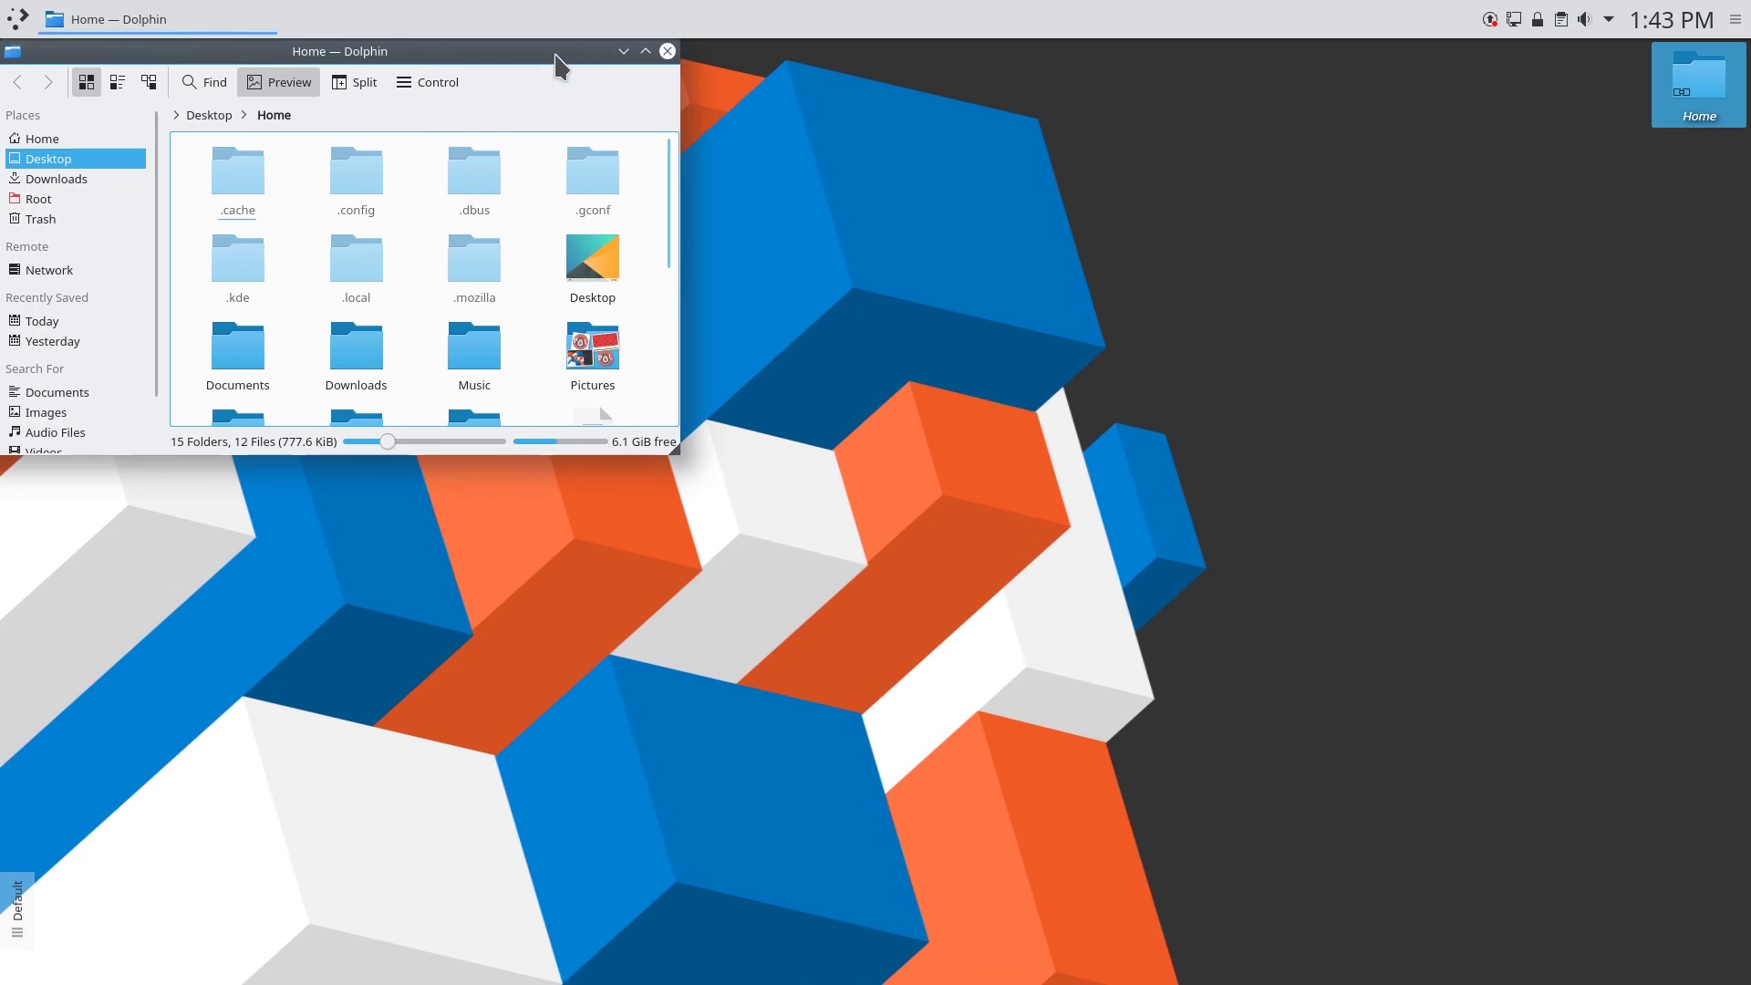
{"action": "left_click_drag", "start_coordinate": [555, 55], "coordinate": [600, 92]}
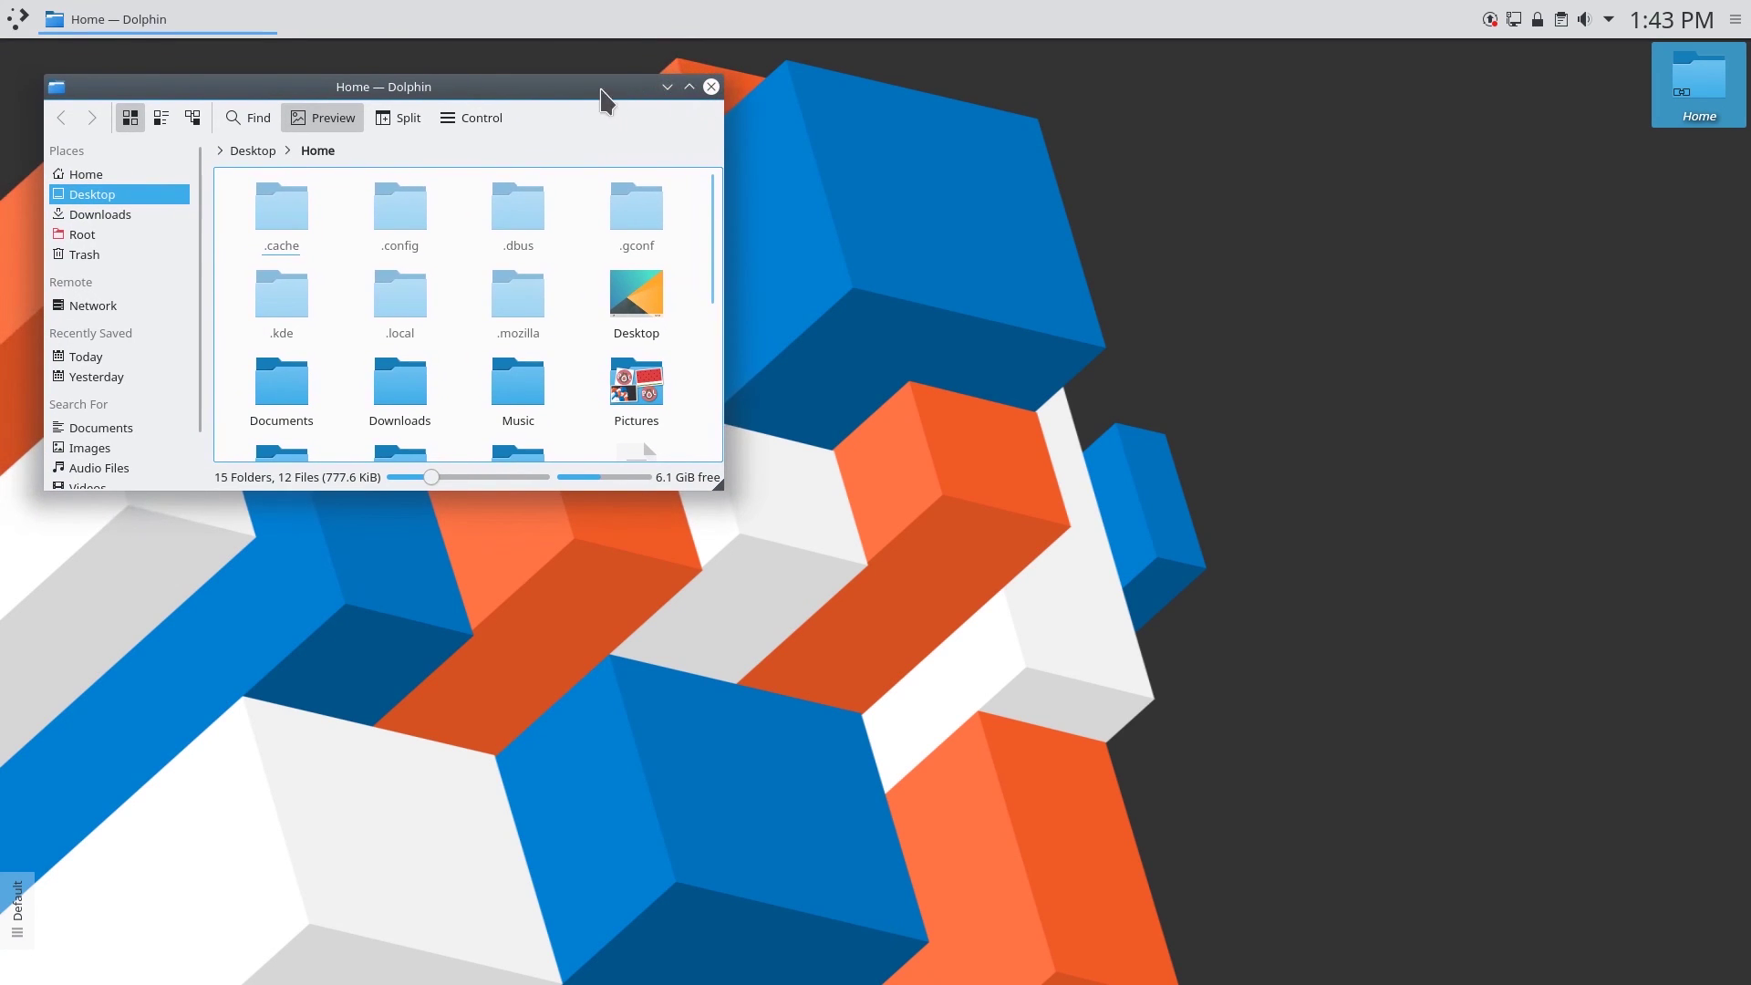
{"action": "left_click_drag", "start_coordinate": [240, 90], "coordinate": [832, 260]}
Open Window Decorations via the 'window deco' search and apply the Adapta decoration
{"action": "left_click", "coordinate": [18, 18]}
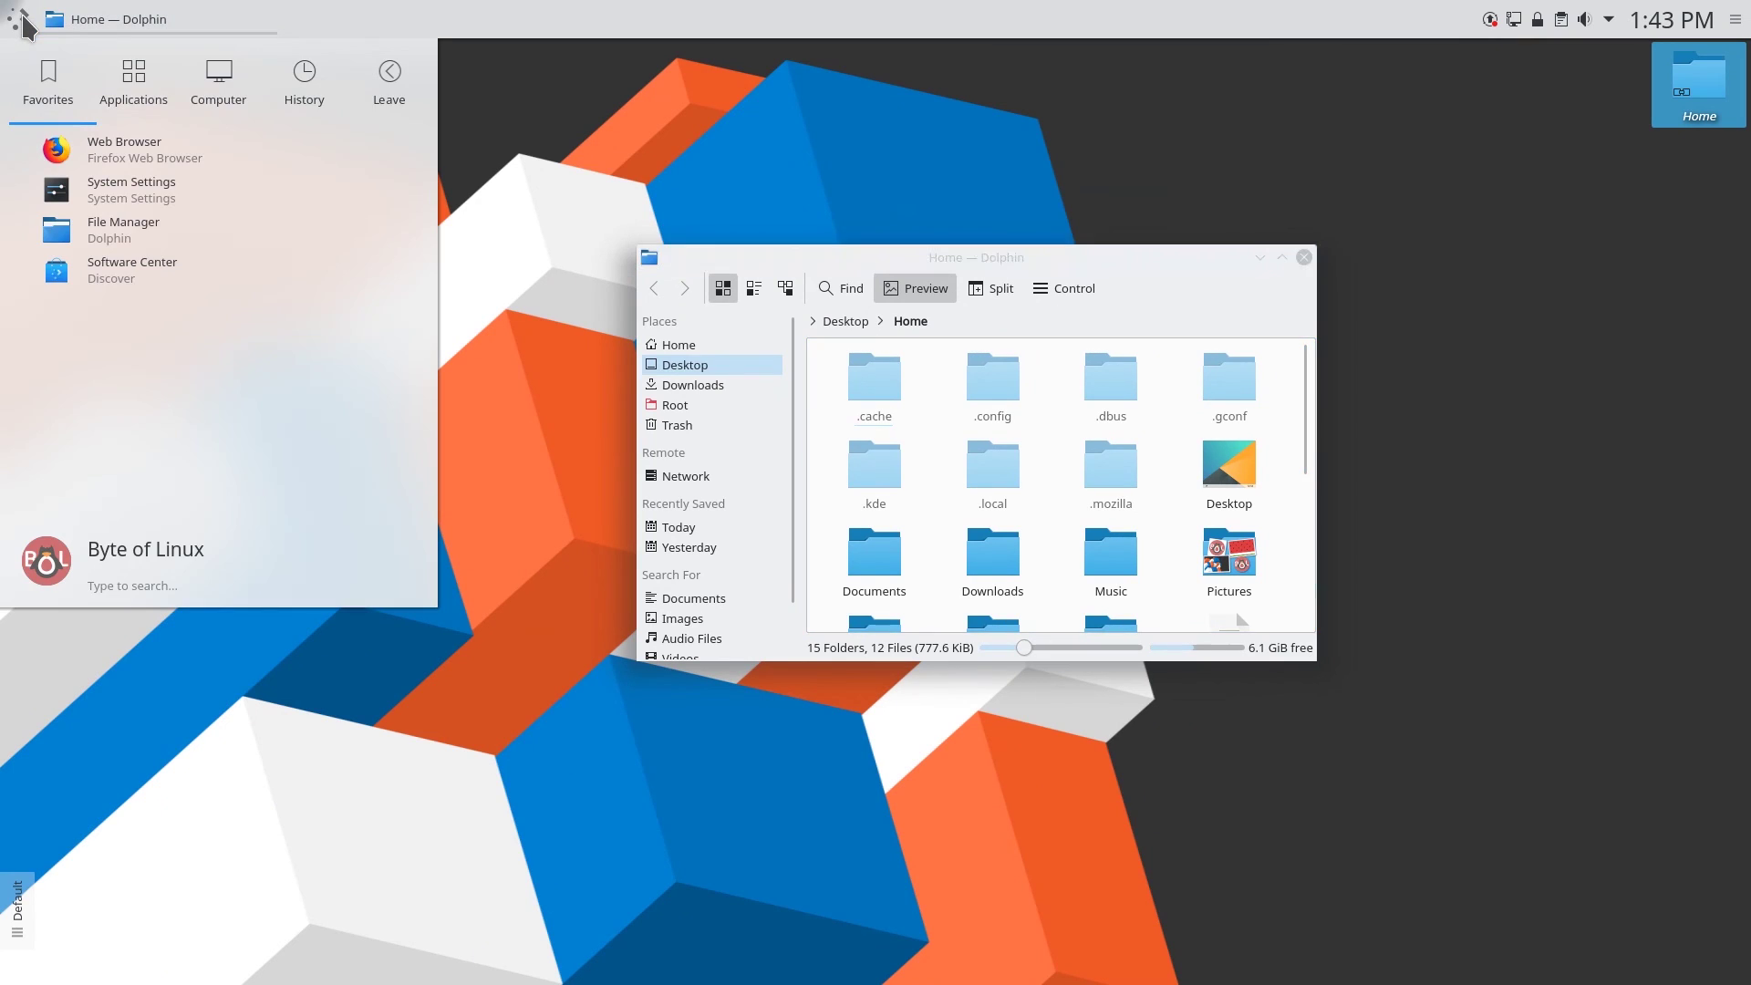
{"action": "type", "text": "window deco"}
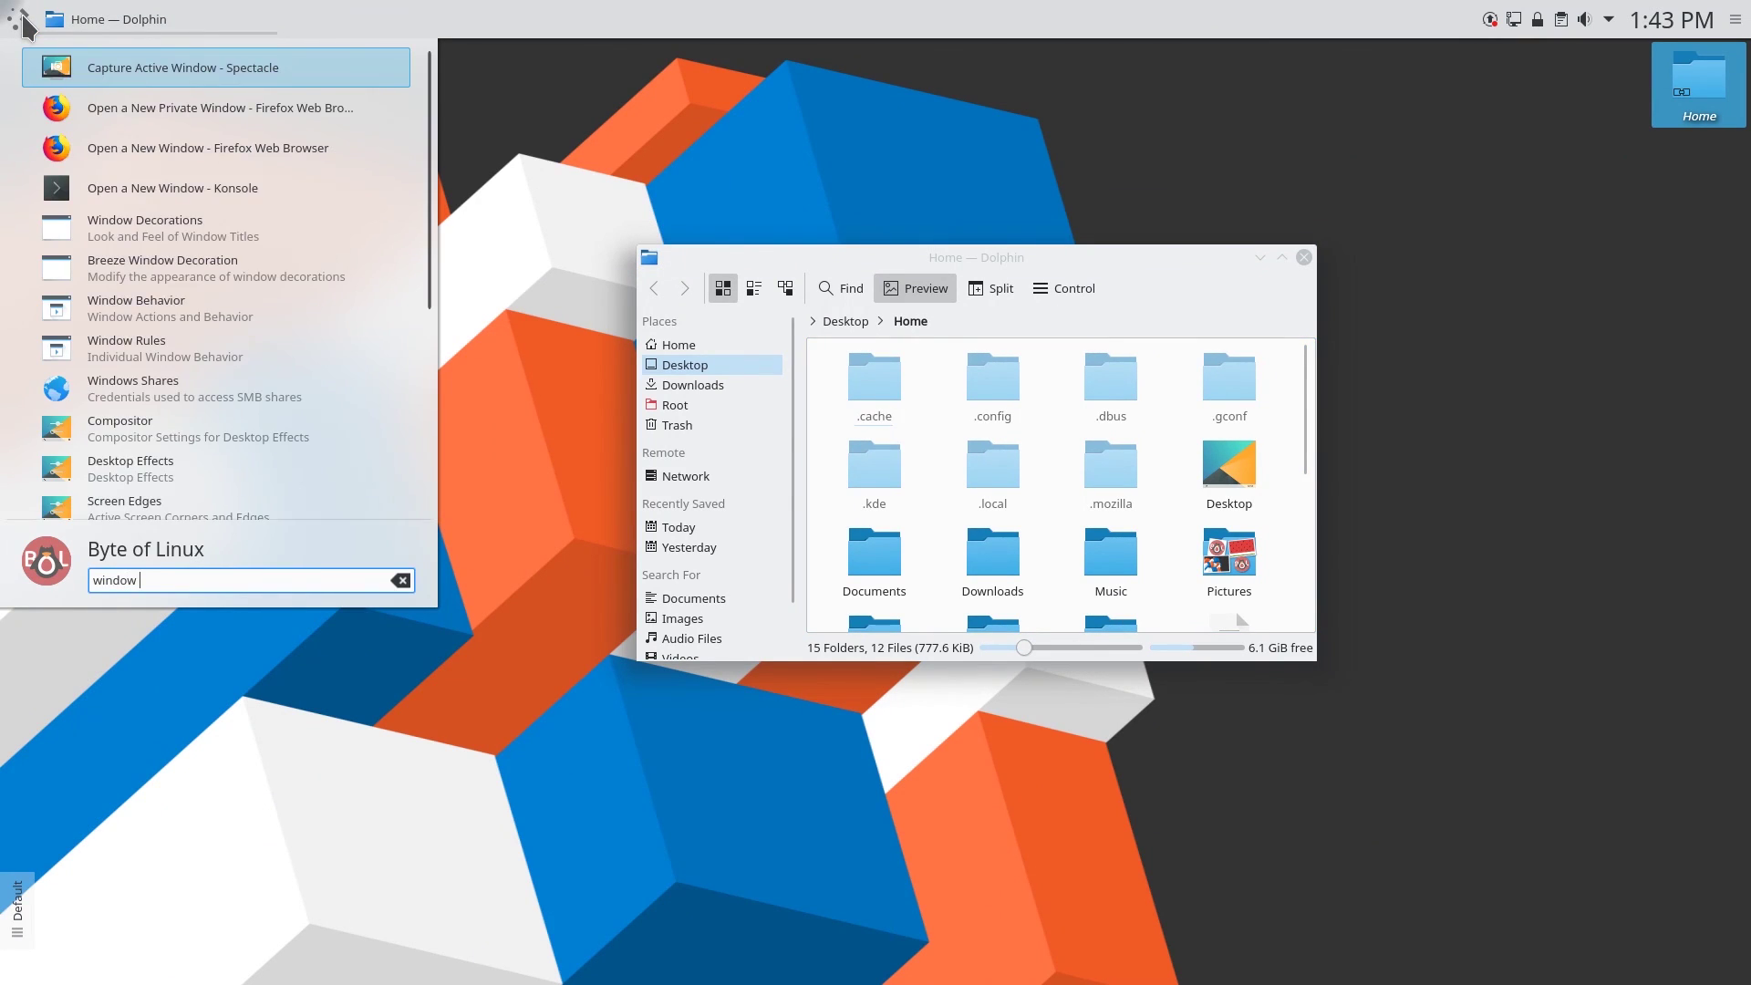
{"action": "key", "text": "Return"}
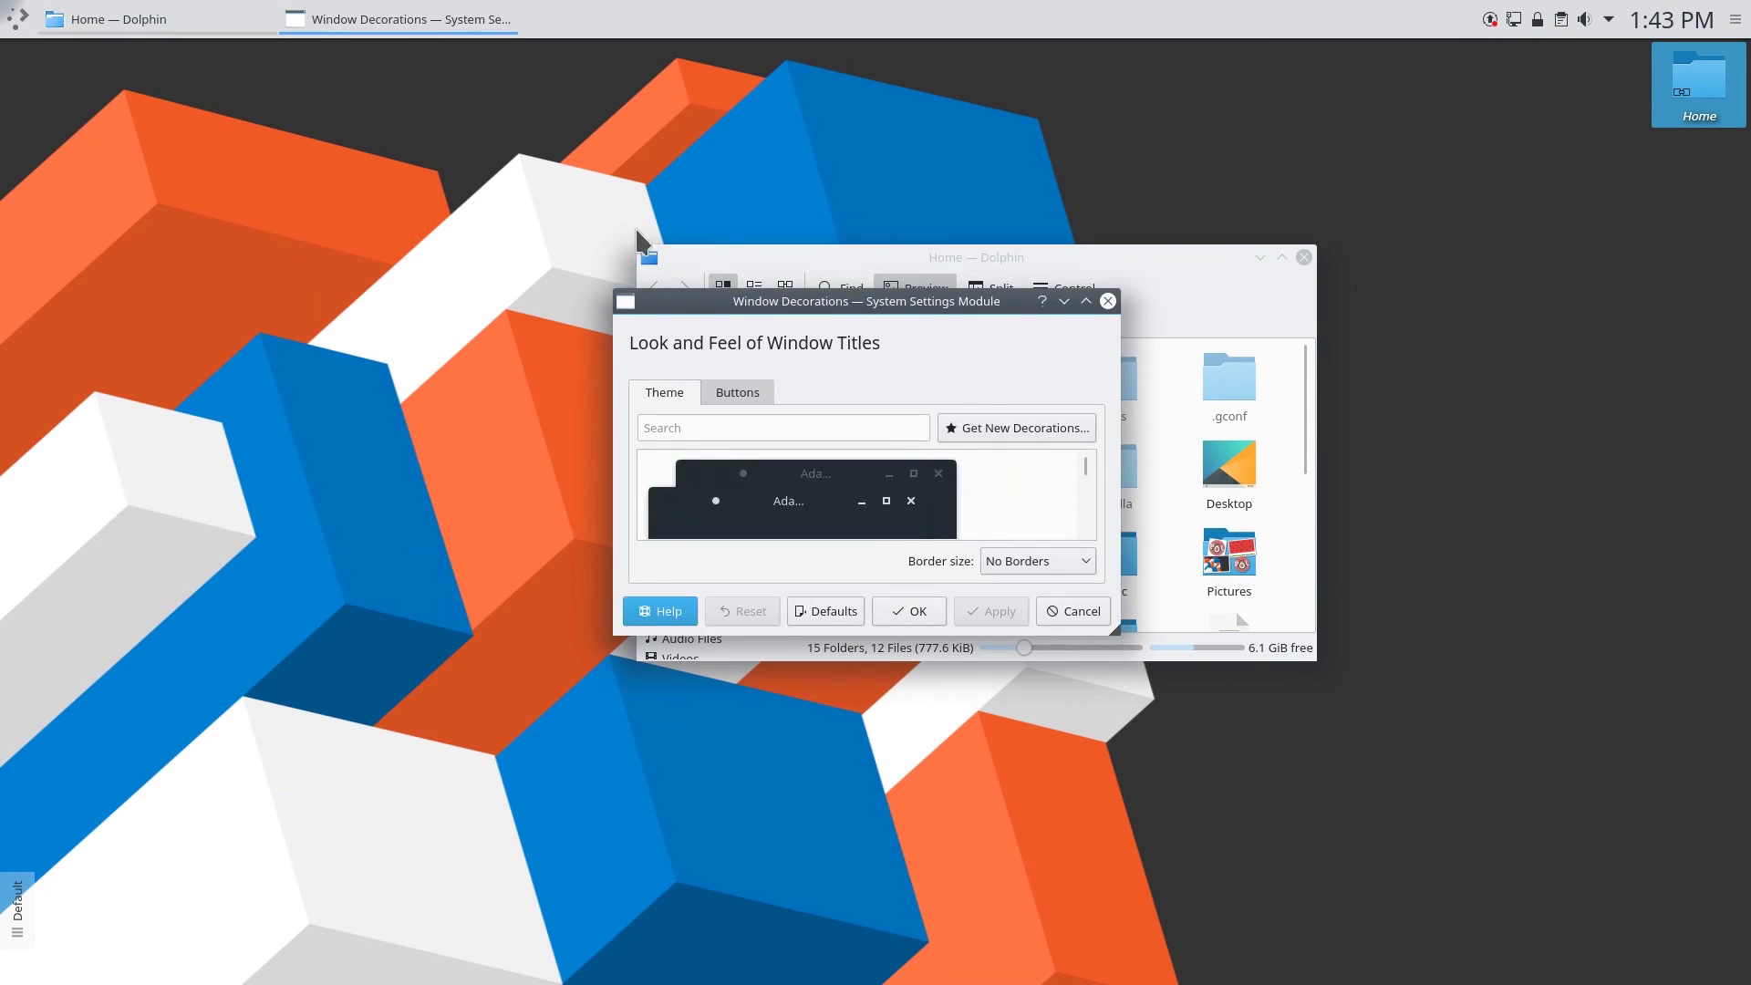
{"action": "left_click", "coordinate": [1085, 300]}
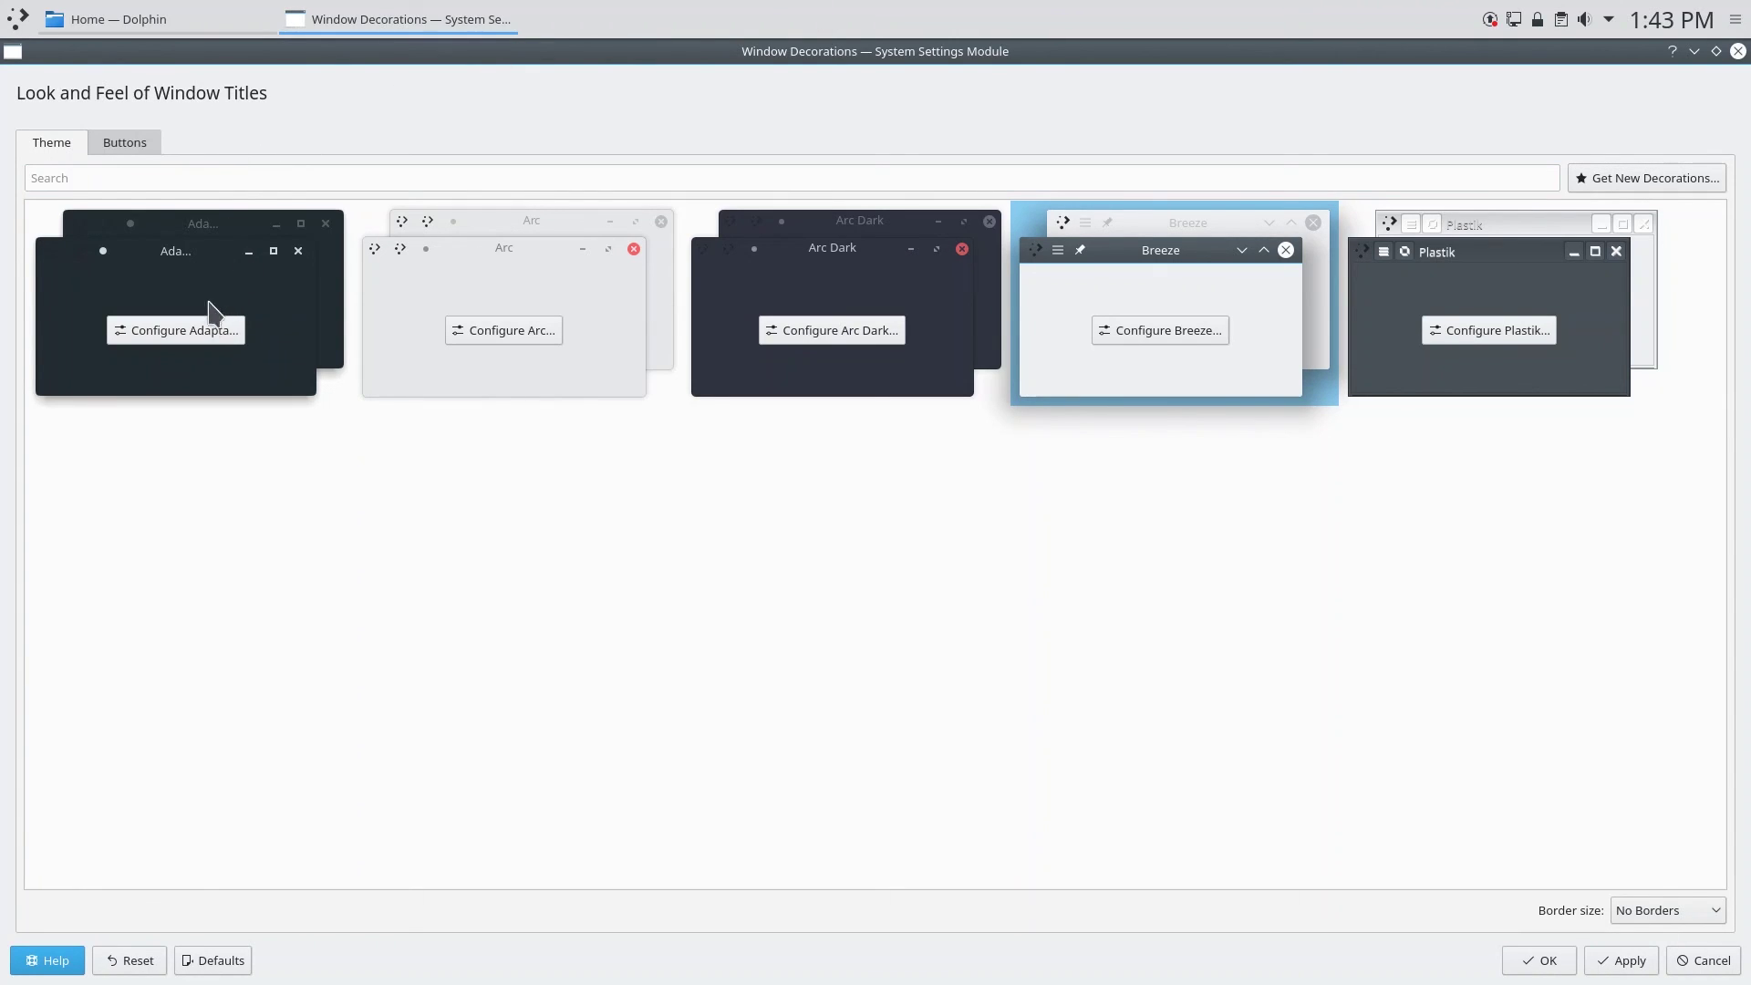
{"action": "left_click", "coordinate": [262, 272]}
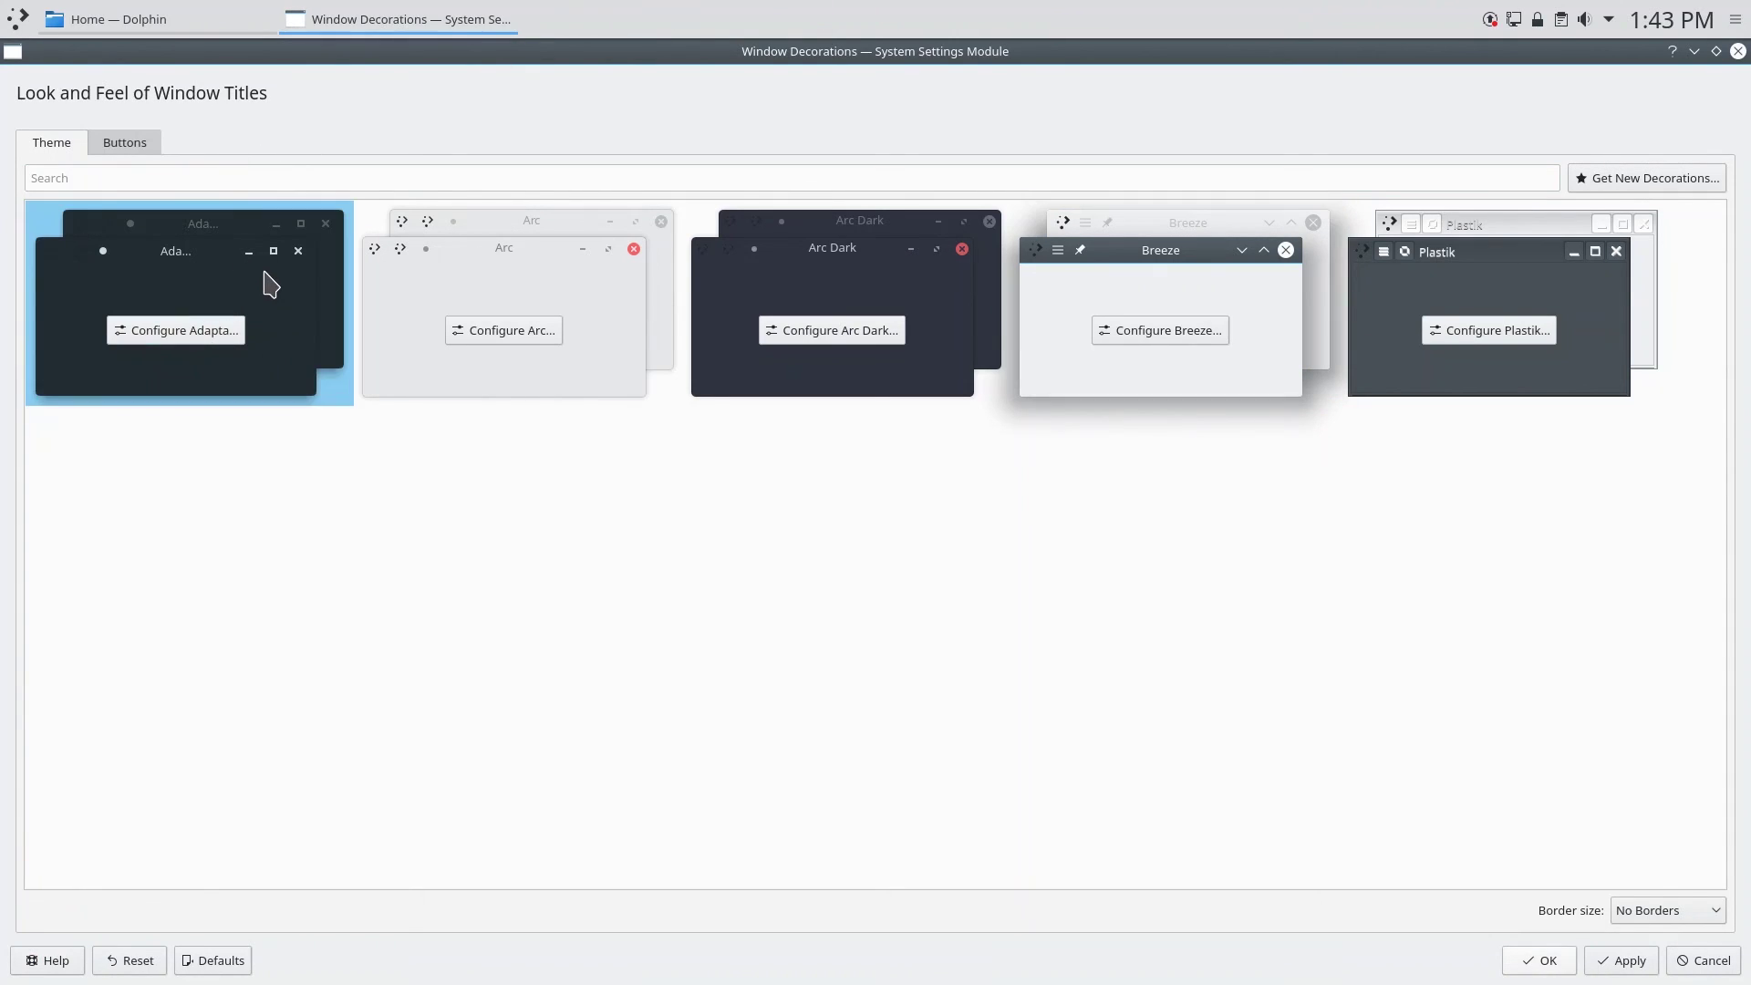
{"action": "left_click", "coordinate": [1637, 964]}
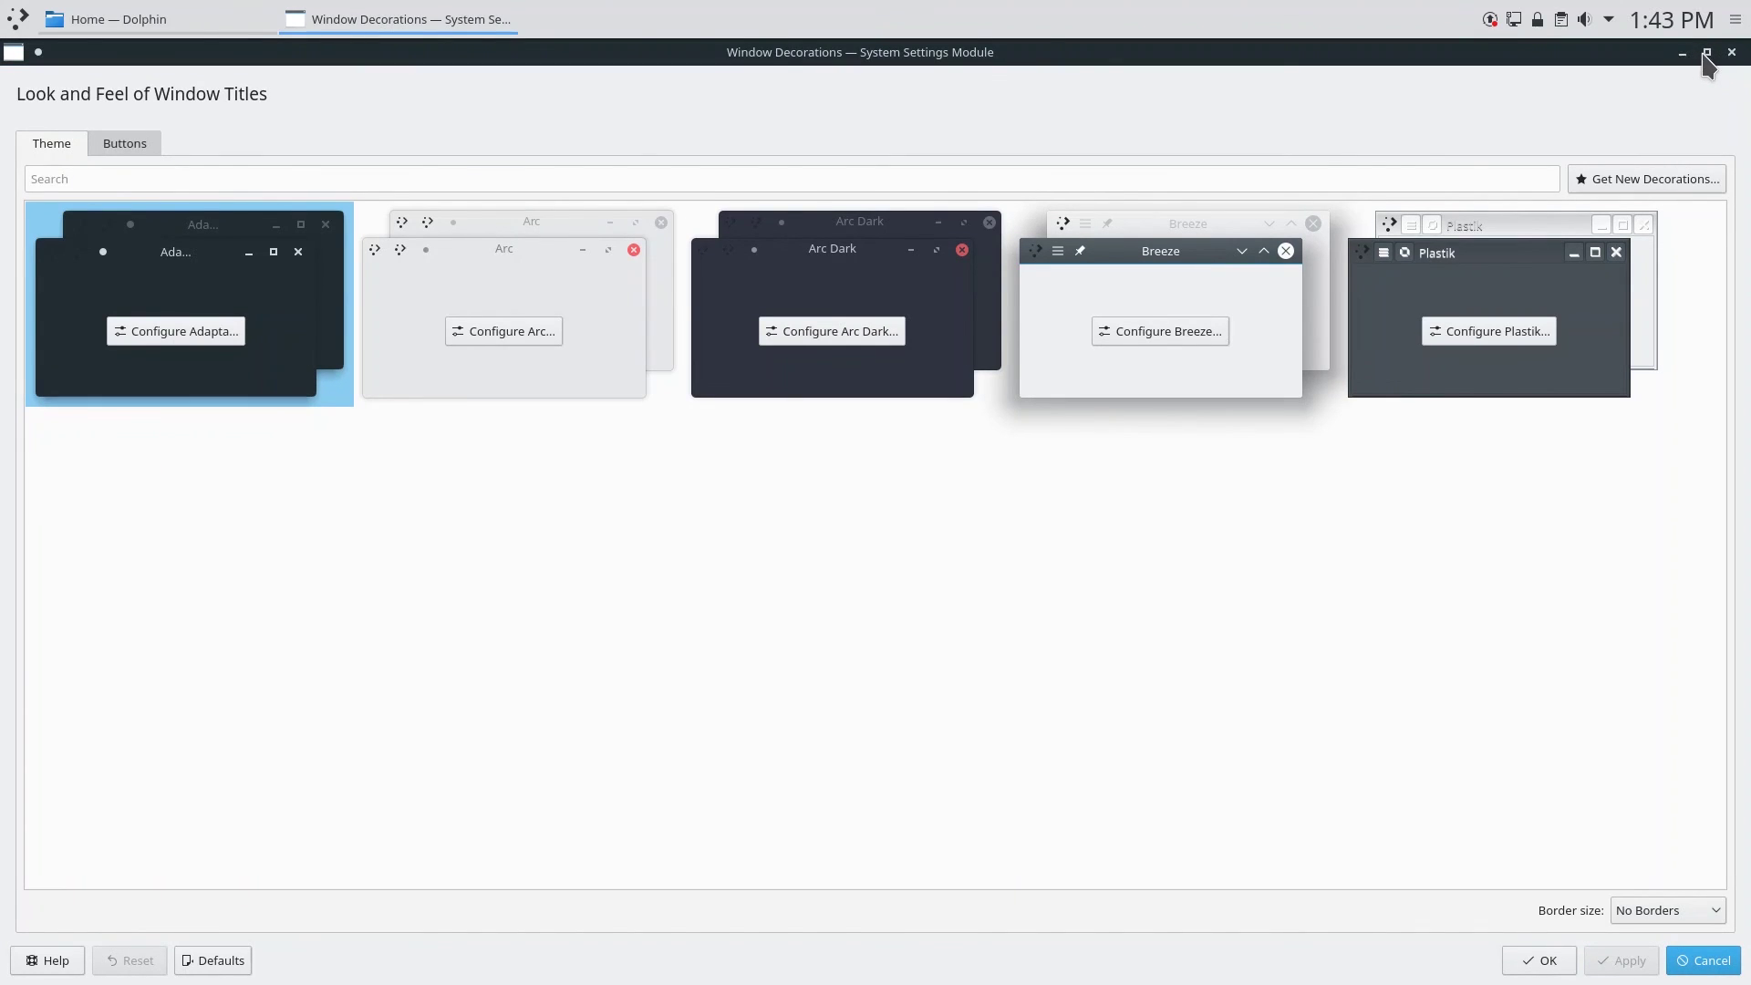
{"action": "double_click", "coordinate": [1496, 55]}
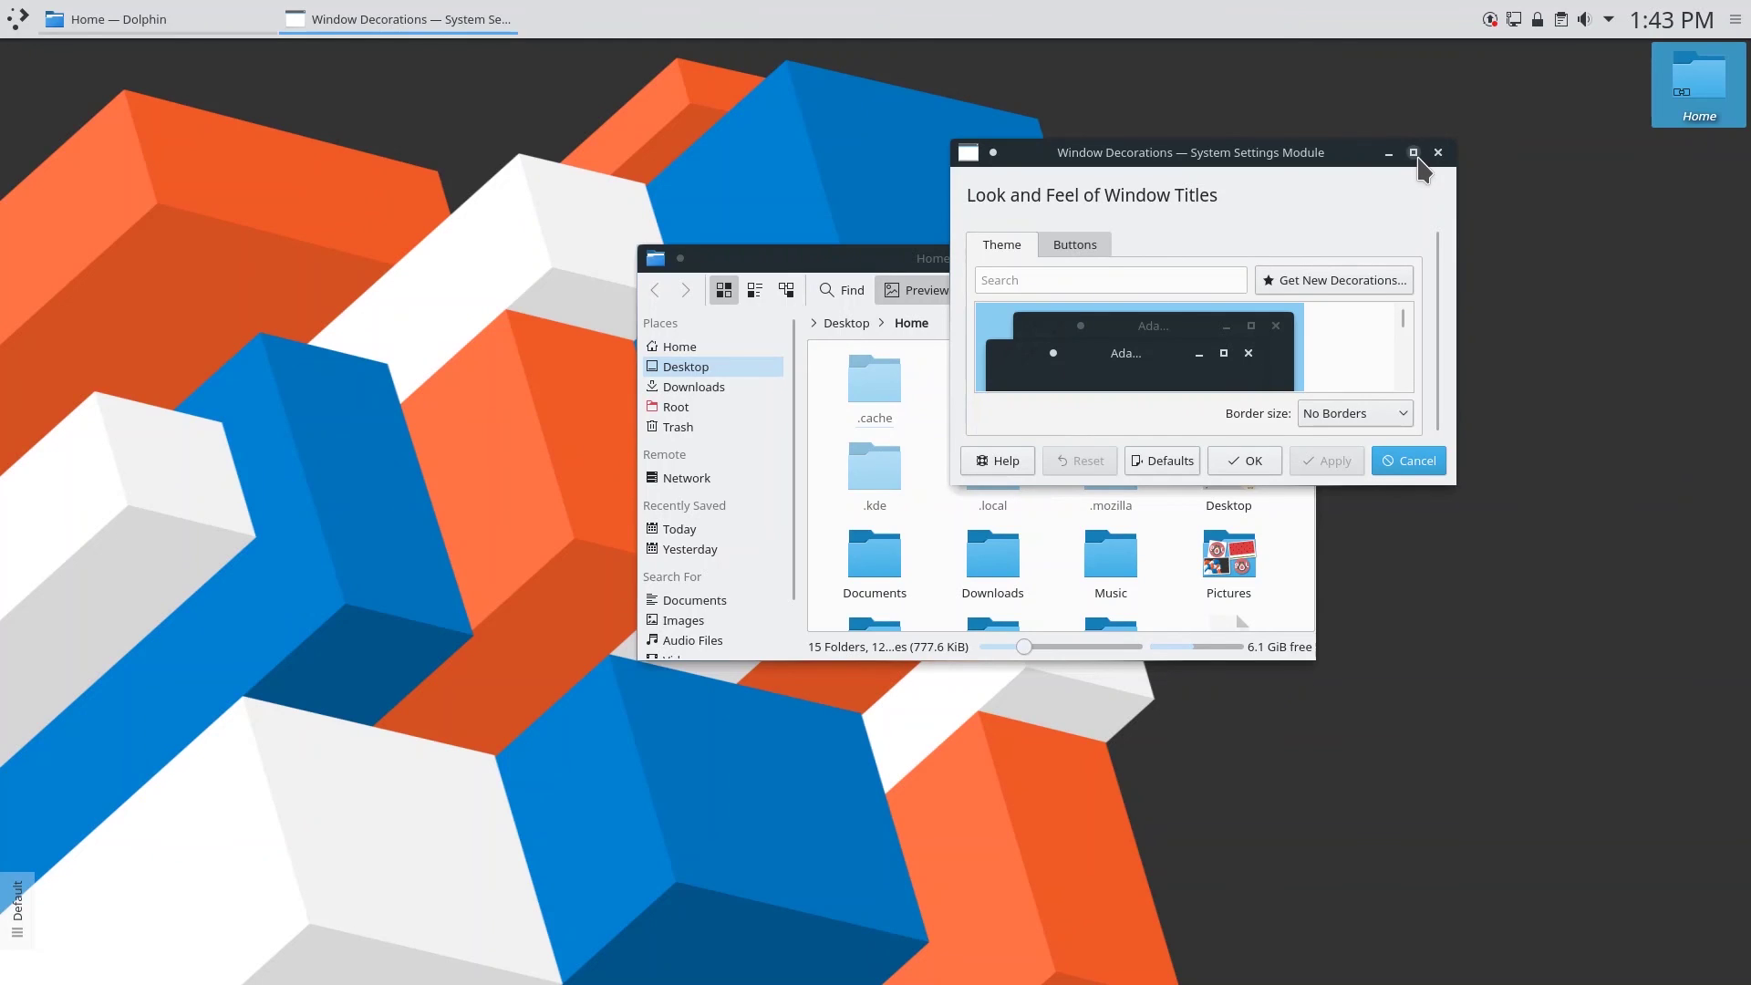
{"action": "left_click", "coordinate": [1413, 154]}
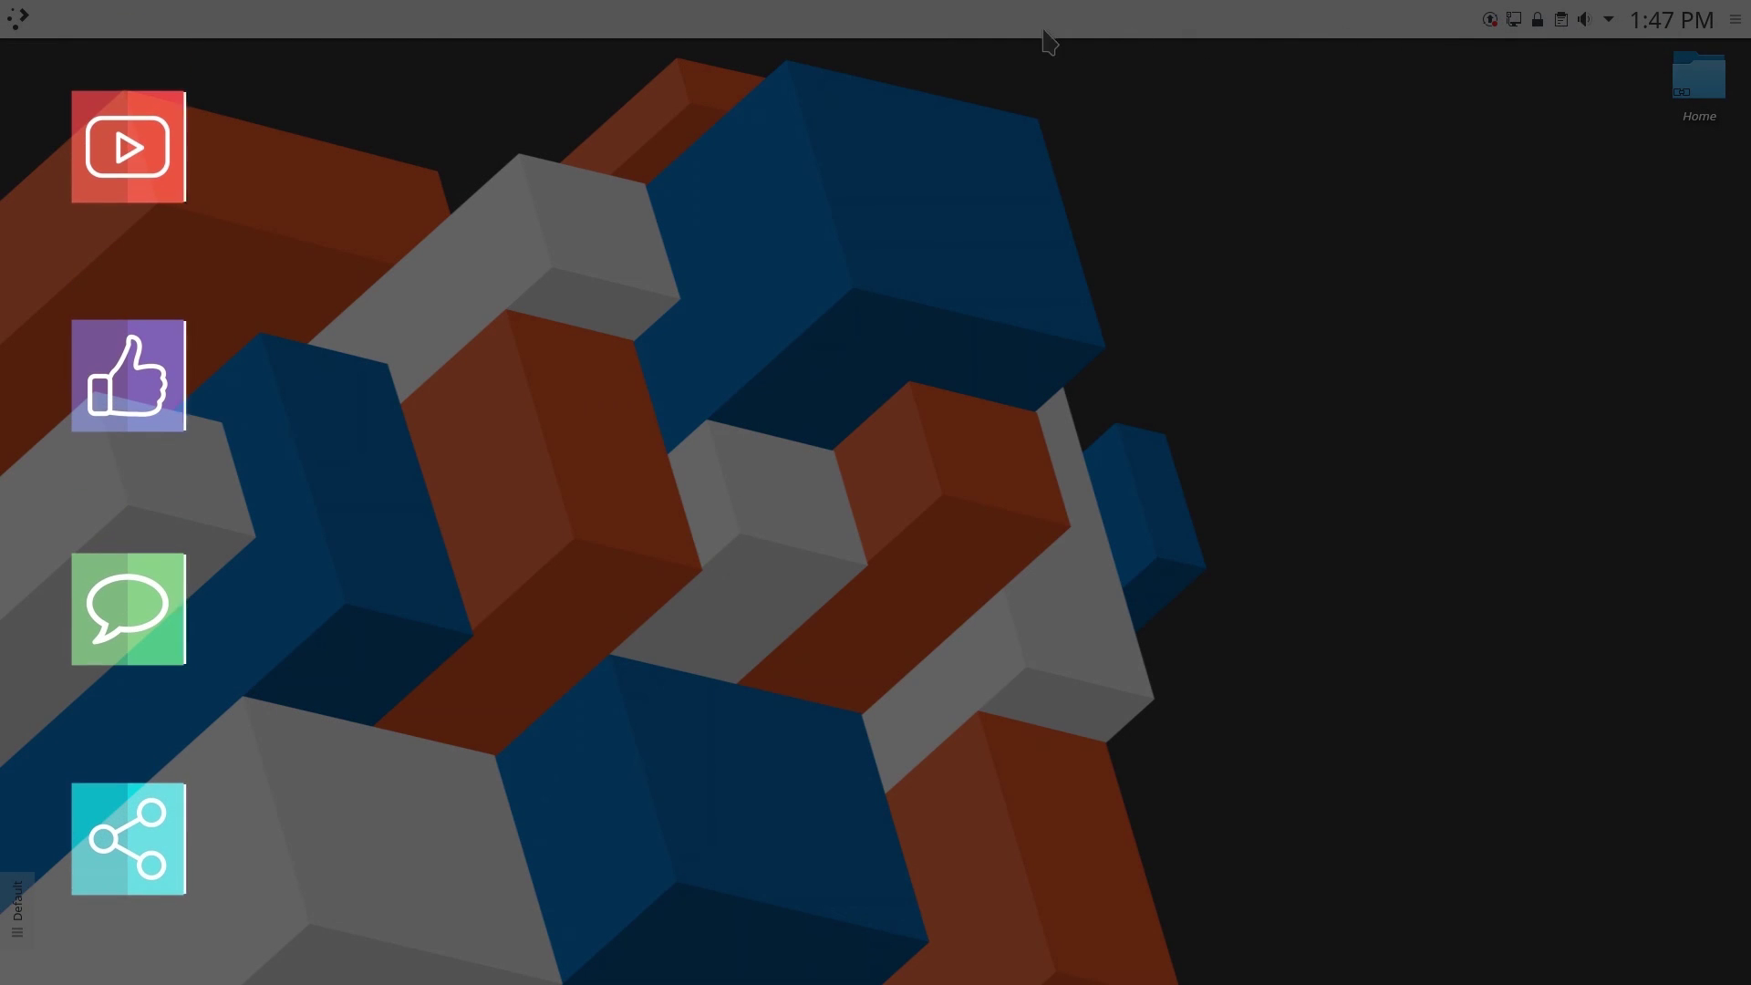
{"action": "left_click", "coordinate": [18, 19]}
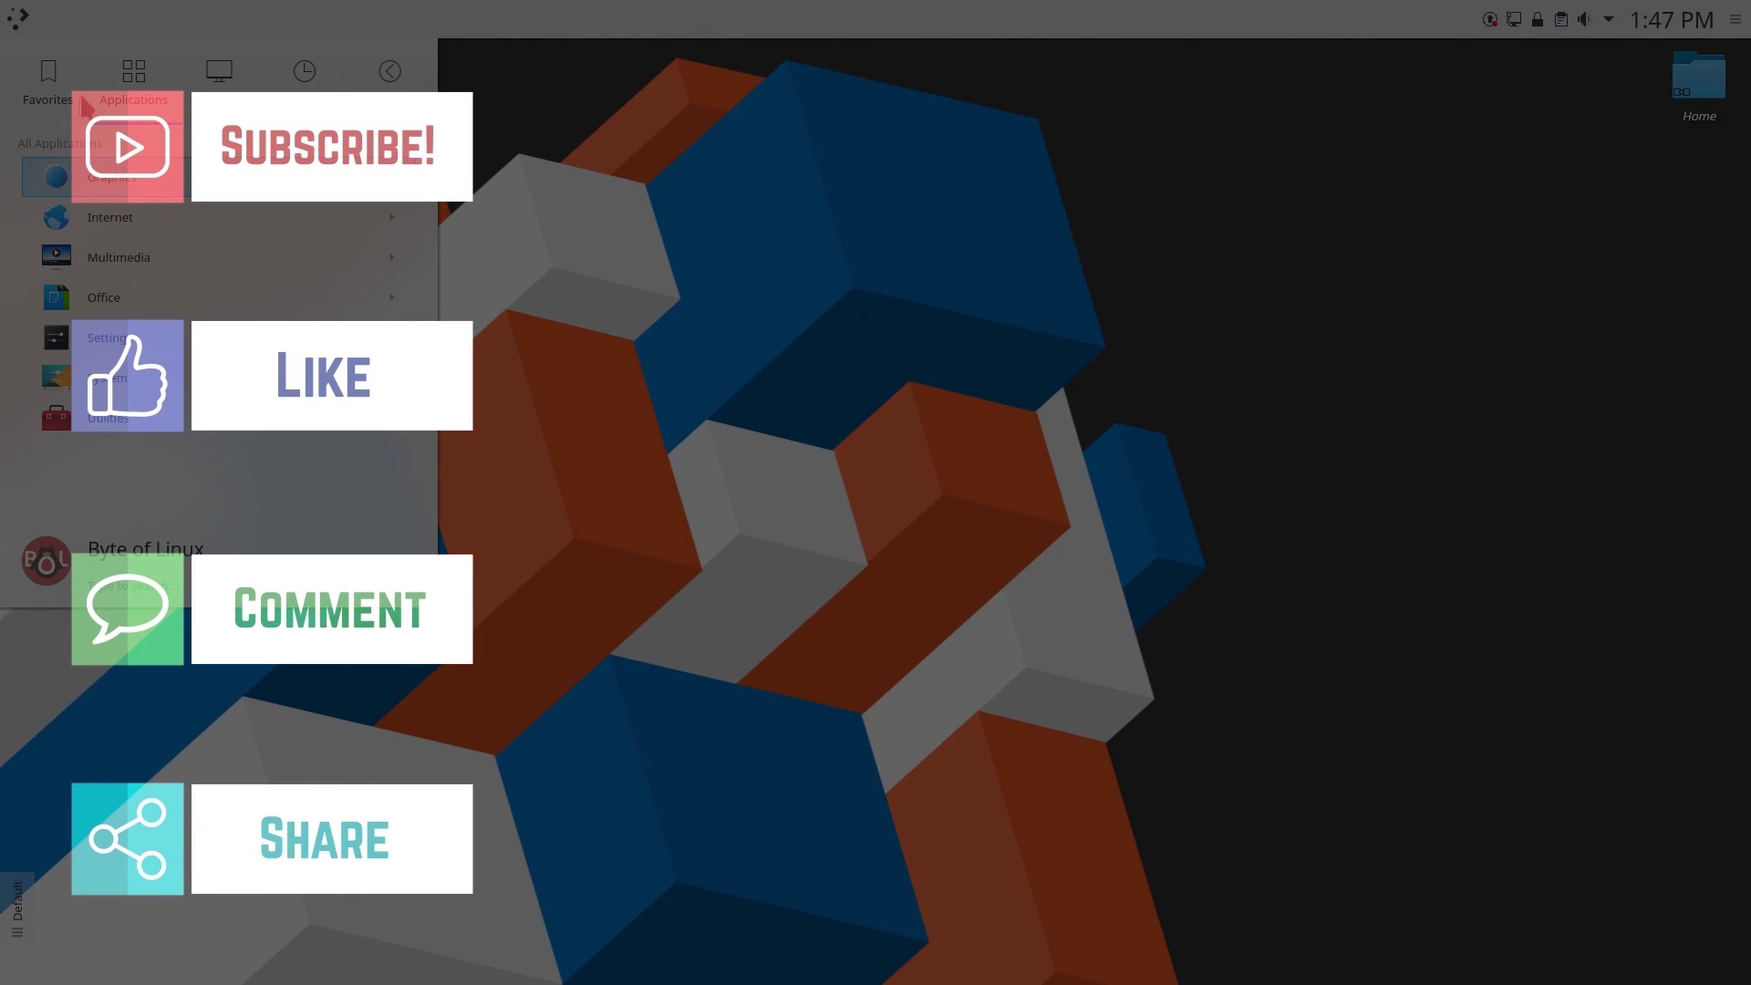
{"action": "left_click", "coordinate": [389, 74]}
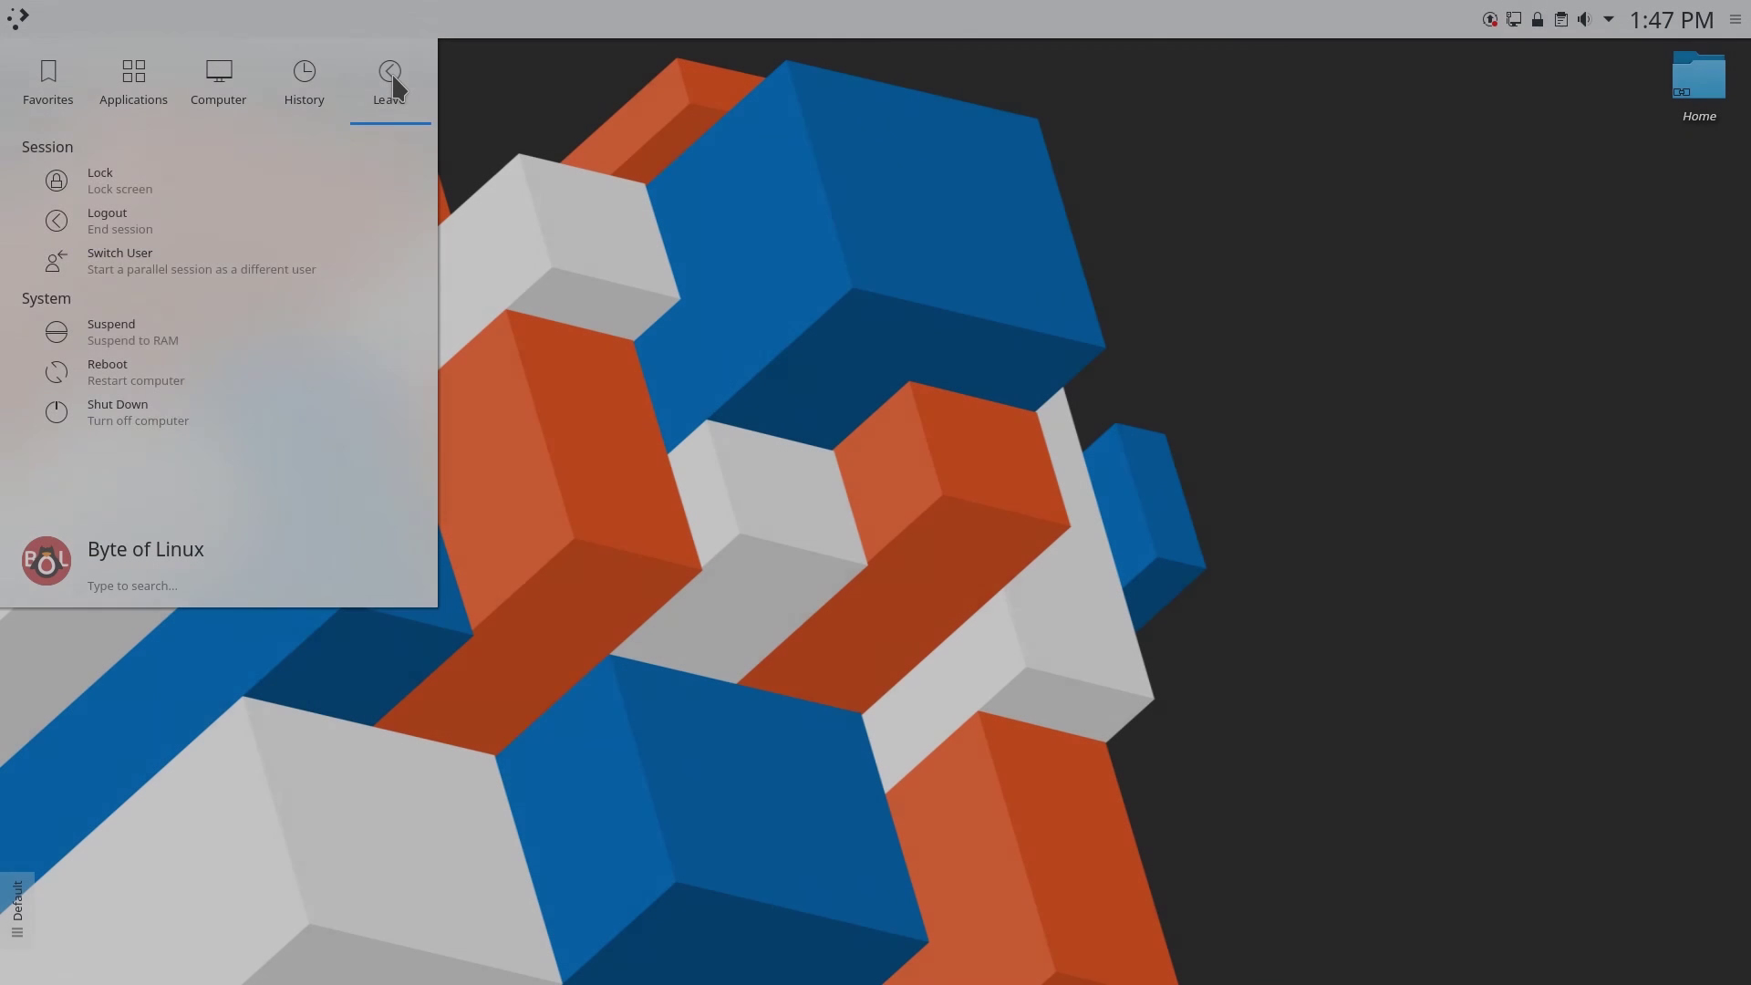